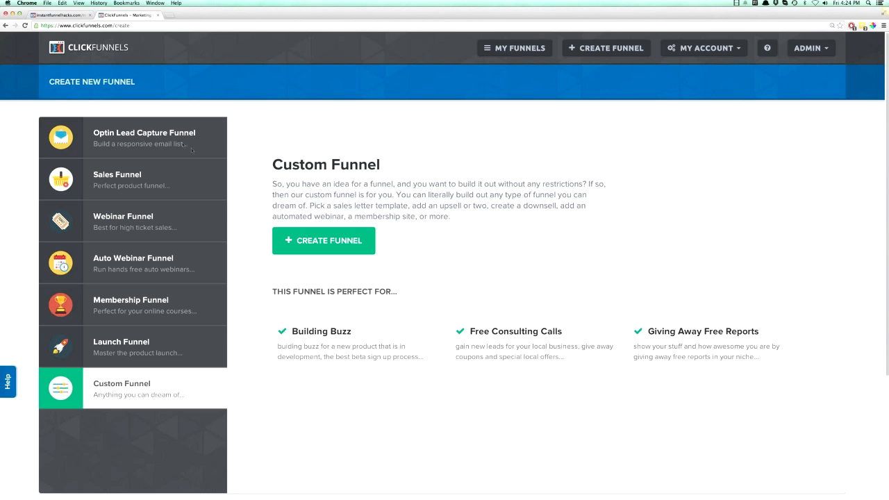
# View the Optin Lead Capture Funnel and Sales Funnel descriptions, dismiss the support form, and return to the optin funnel type
pyautogui.click(133, 142)
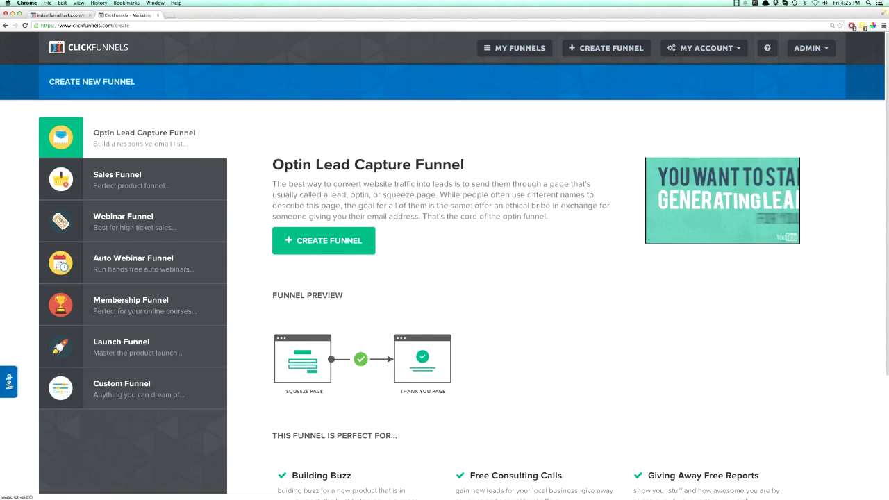
pyautogui.click(314, 232)
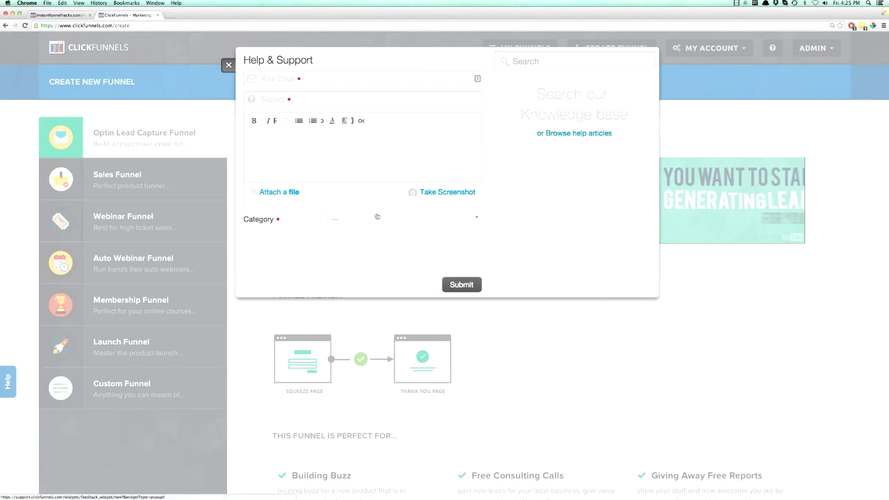
pyautogui.click(229, 64)
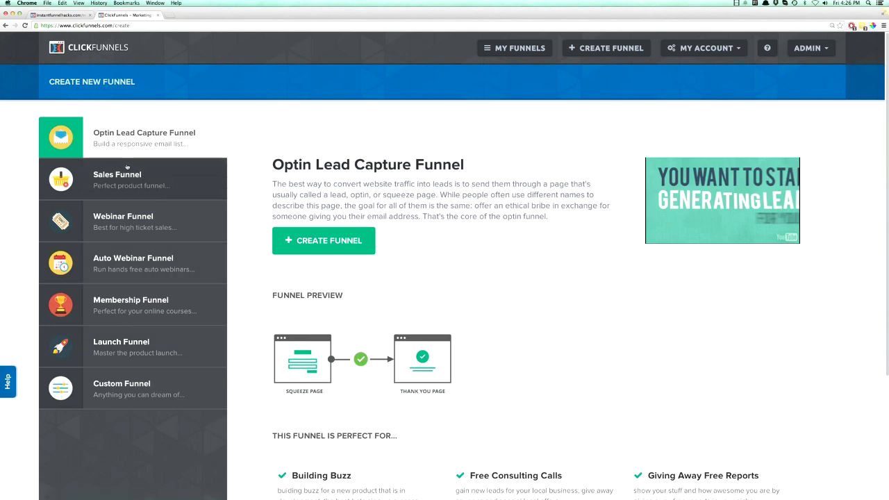
pyautogui.click(129, 186)
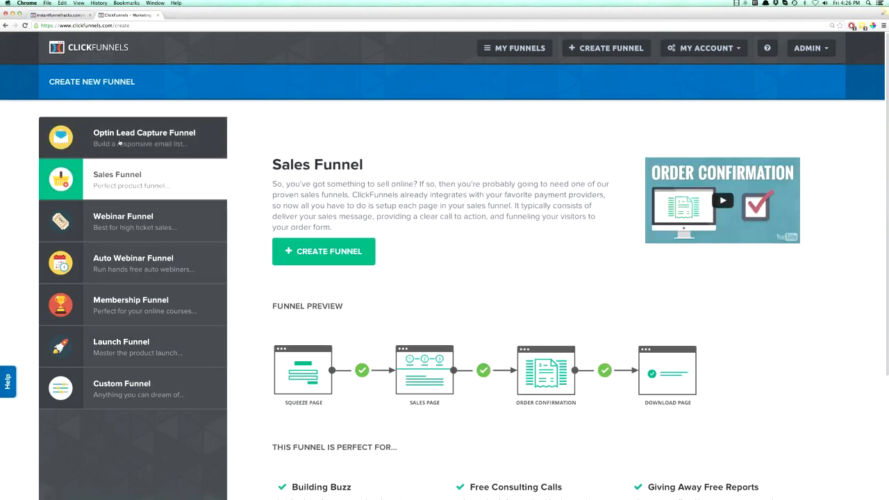
pyautogui.click(120, 142)
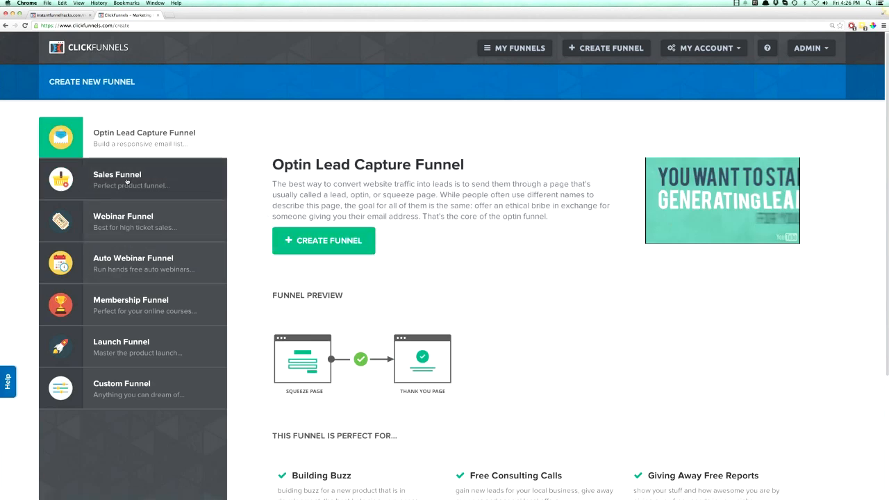
# Create an optin lead capture funnel named "editor demo" with the group tag "demo"
pyautogui.click(314, 244)
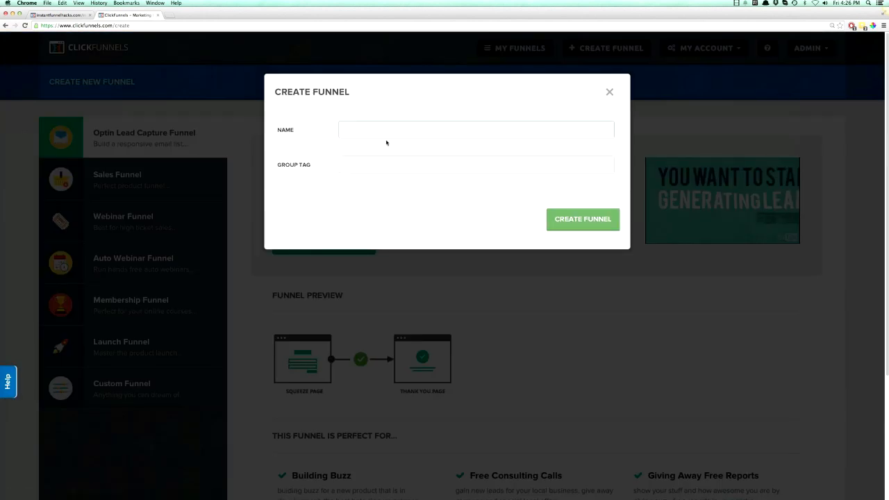
pyautogui.write('editor de')
pyautogui.press('BackSpace')
pyautogui.press('BackSpace')
pyautogui.write('demo')
pyautogui.press('Tab')
pyautogui.write('demo')
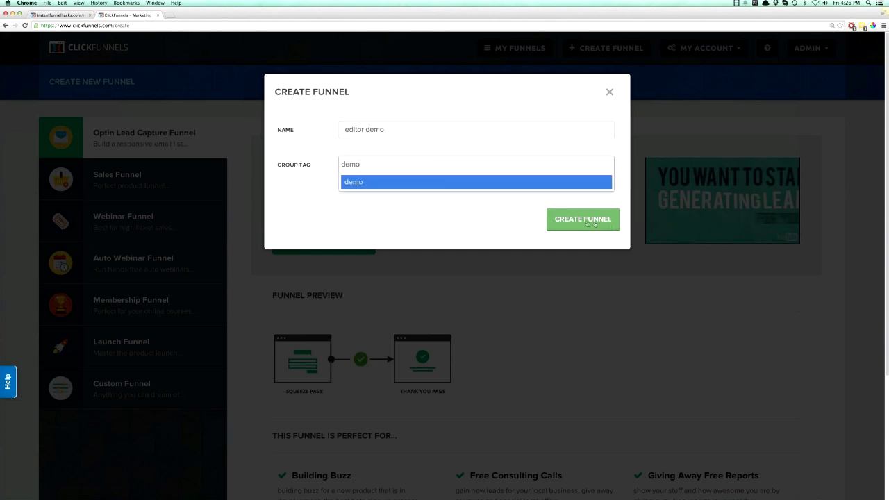
pyautogui.click(586, 222)
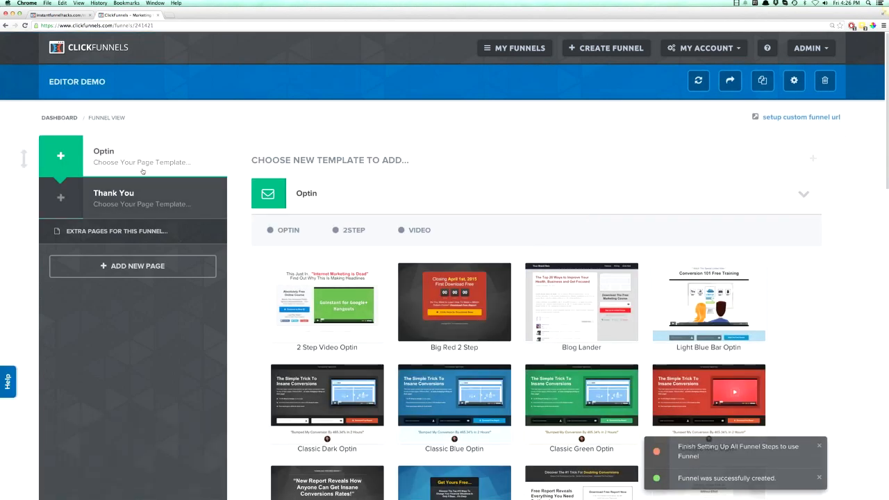
# Compare the page templates offered for the Thank You and Optin funnel steps, ending on the Optin step
pyautogui.click(121, 195)
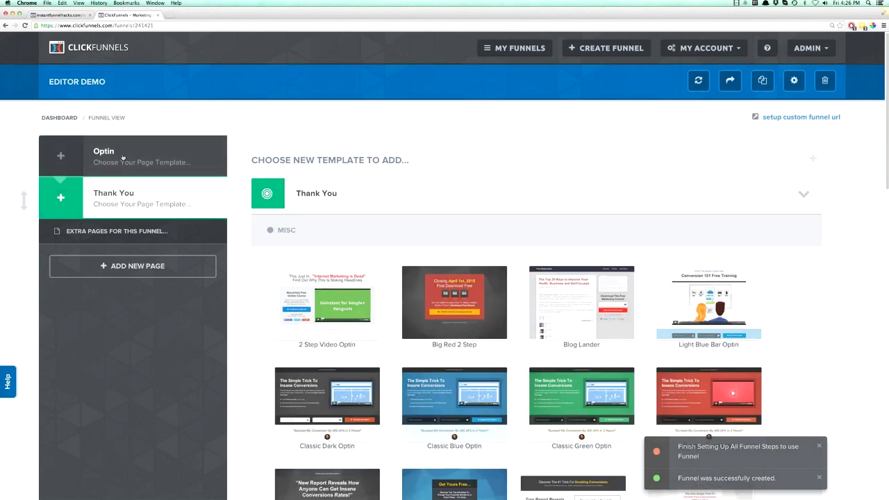
pyautogui.click(122, 157)
pyautogui.click(125, 194)
pyautogui.click(127, 168)
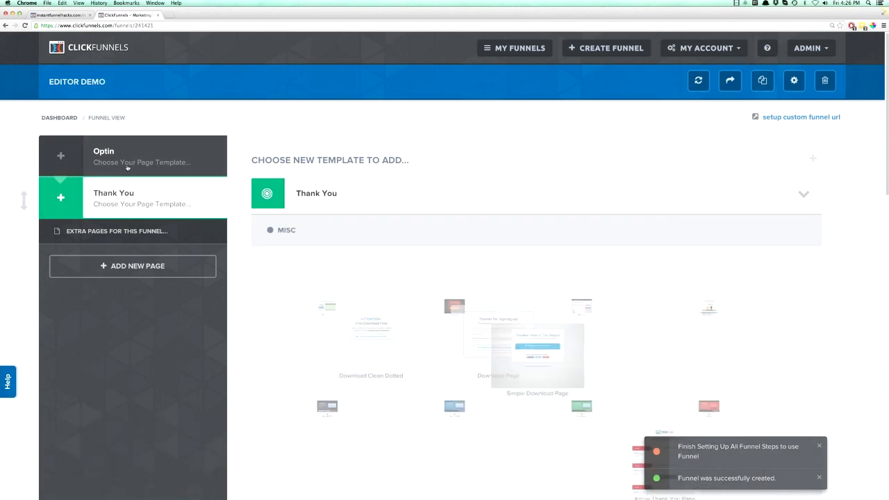
pyautogui.click(127, 164)
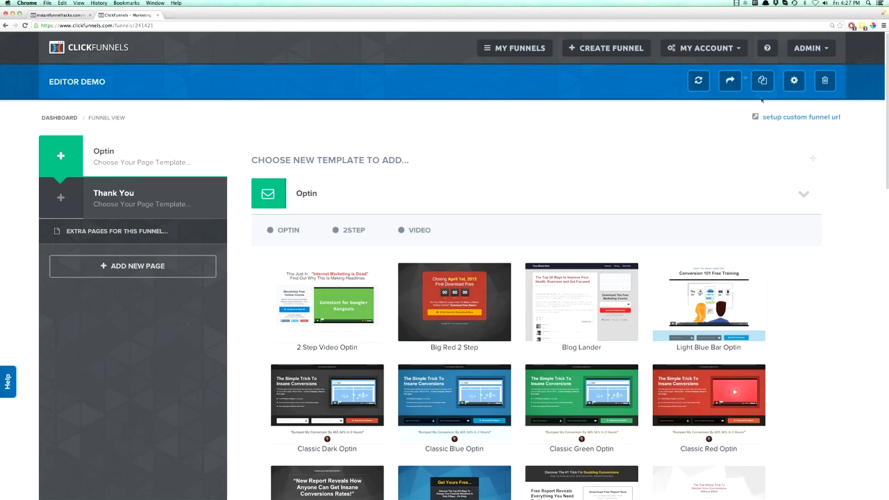
# Open the account settings and reload the page
pyautogui.click(733, 53)
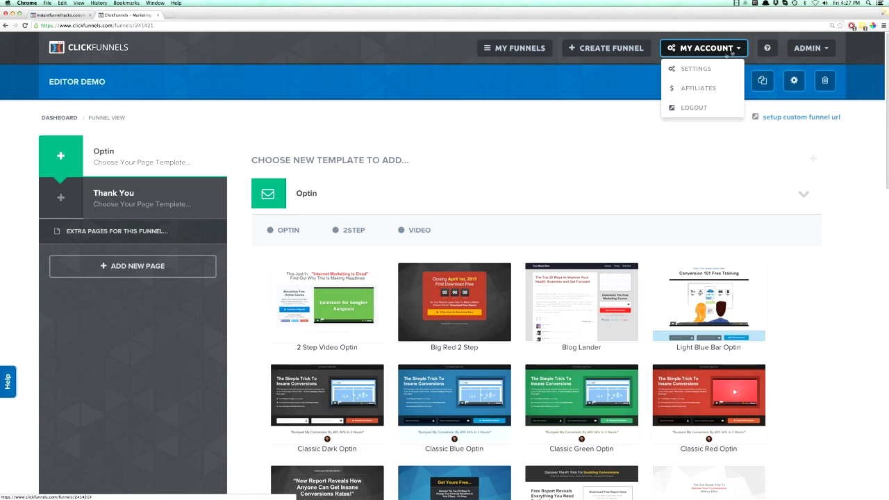
pyautogui.click(701, 70)
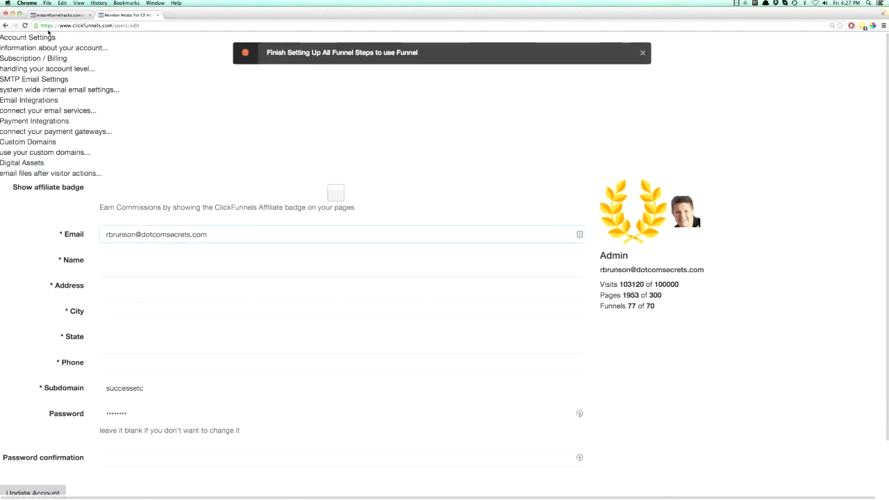
pyautogui.click(24, 25)
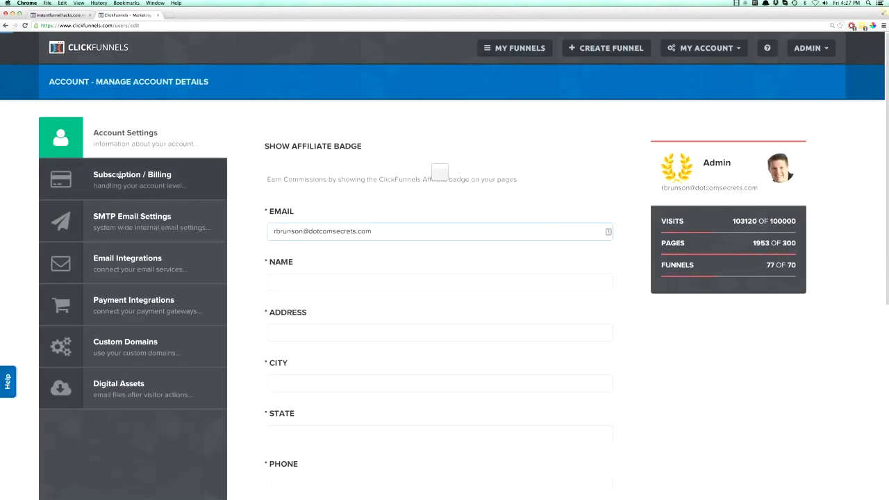
# Review the account's subscription, SMTP email, email integration and payment integration settings
pyautogui.click(131, 179)
pyautogui.click(120, 228)
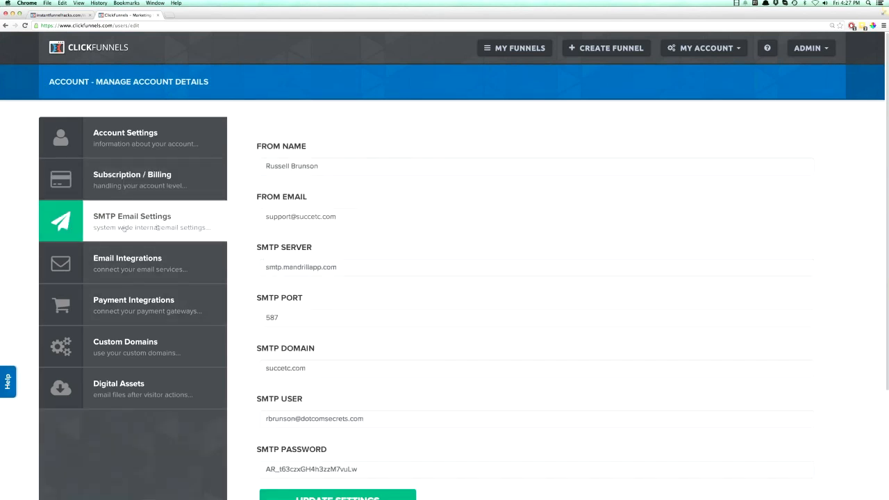
pyautogui.click(133, 260)
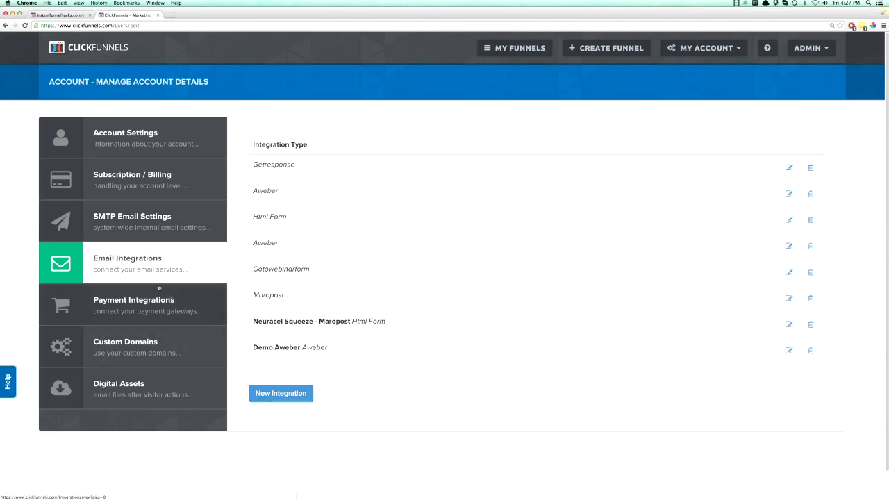
pyautogui.click(139, 310)
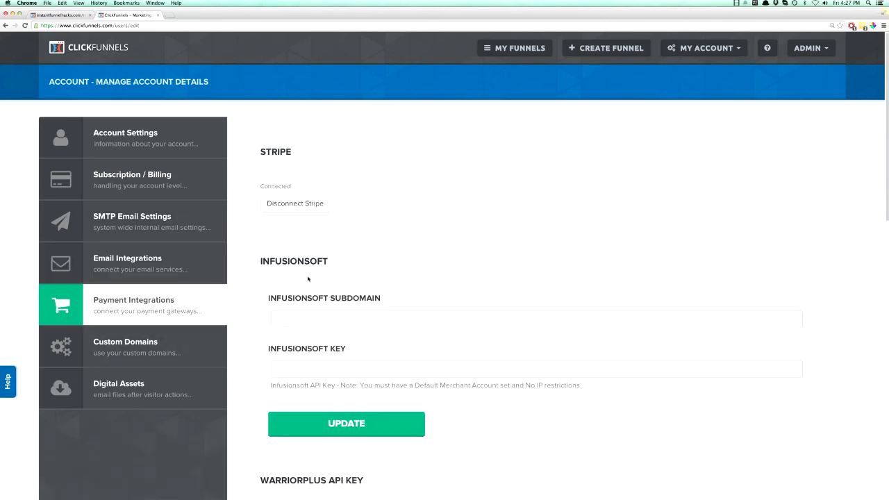
pyautogui.scroll(-15, 306, 306)
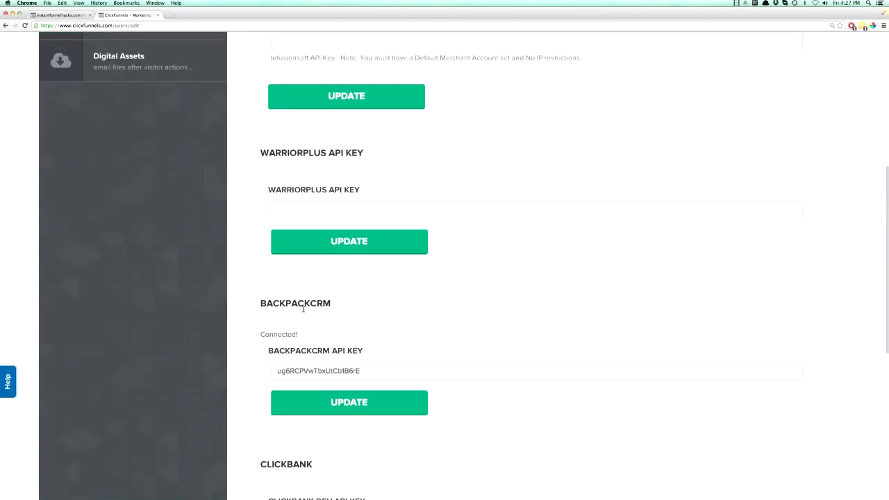
pyautogui.scroll(-5, 302, 314)
pyautogui.scroll(20, 303, 315)
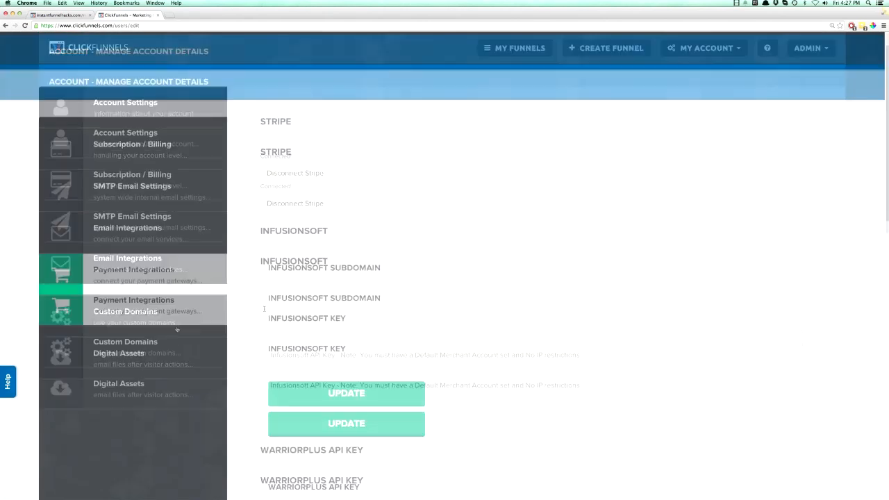
# Review the custom domain setup instructions and domain list, and view the digital assets section
pyautogui.click(122, 351)
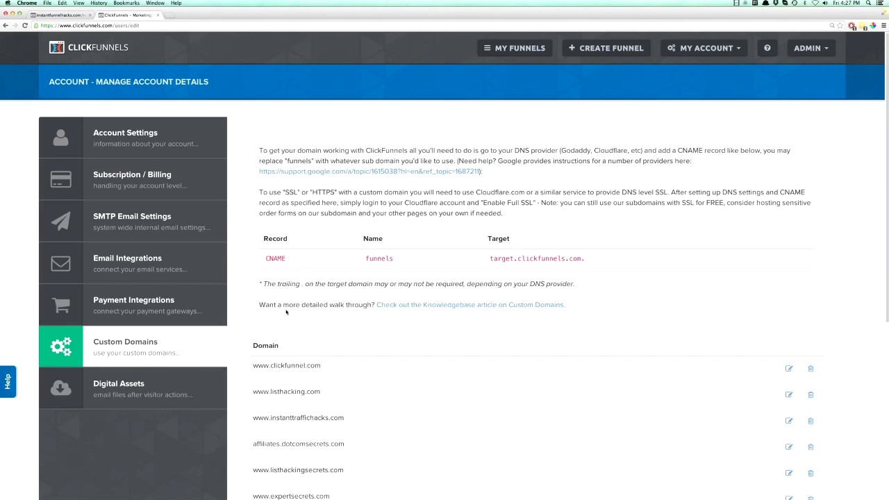
pyautogui.scroll(-3, 333, 309)
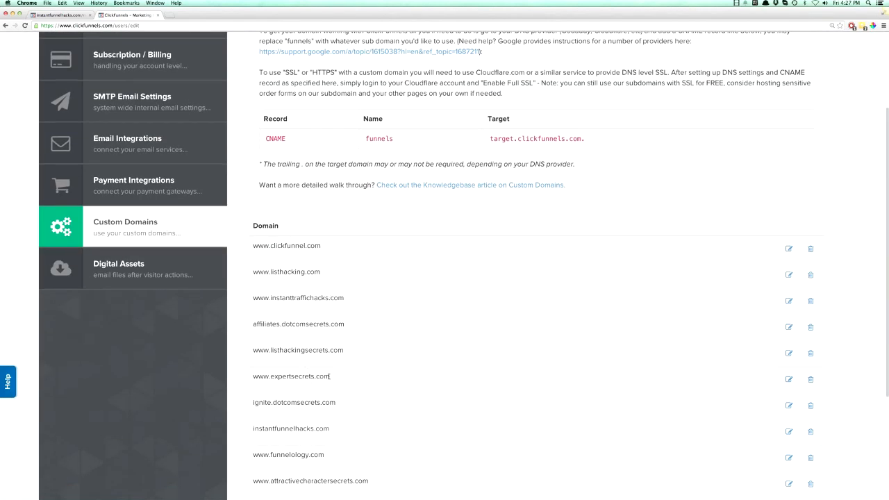
pyautogui.scroll(3, 356, 331)
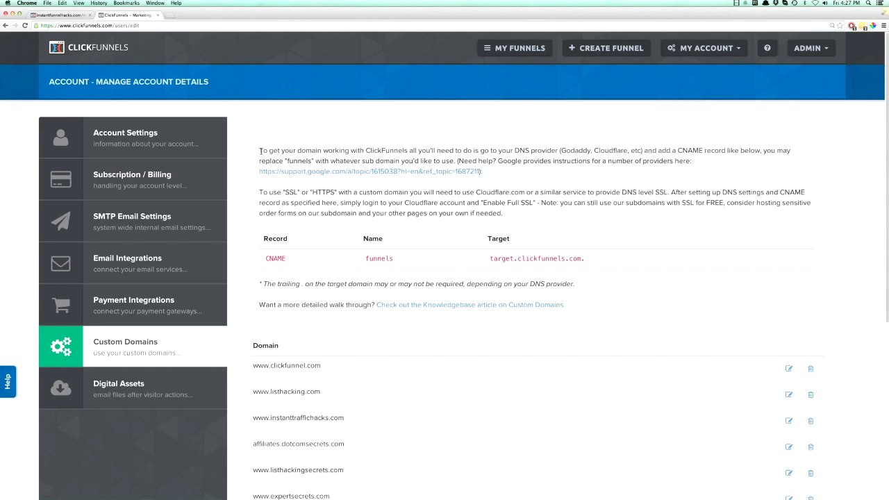
pyautogui.moveTo(261, 150)
pyautogui.mouseDown()
pyautogui.moveTo(472, 229)
pyautogui.moveTo(574, 299)
pyautogui.moveTo(543, 199)
pyautogui.moveTo(260, 149)
pyautogui.mouseUp()
pyautogui.click(129, 390)
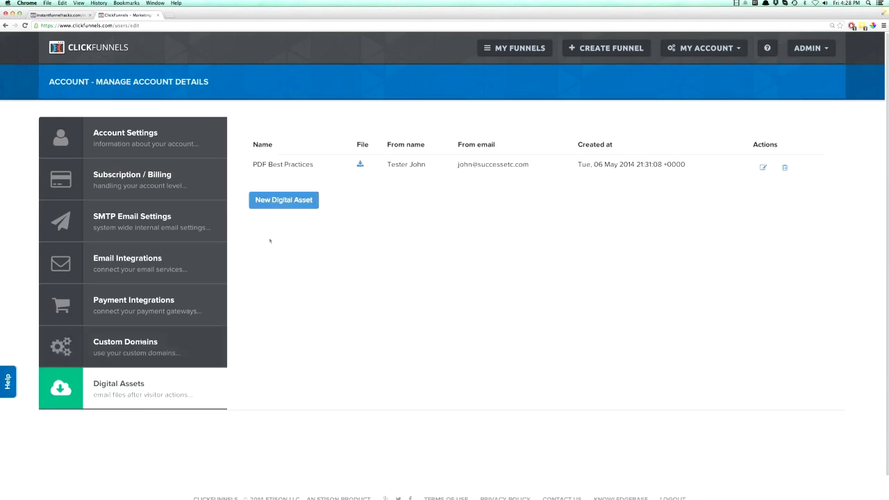
# Revisit the general account and billing sections, and return to the editor demo funnel
pyautogui.click(149, 141)
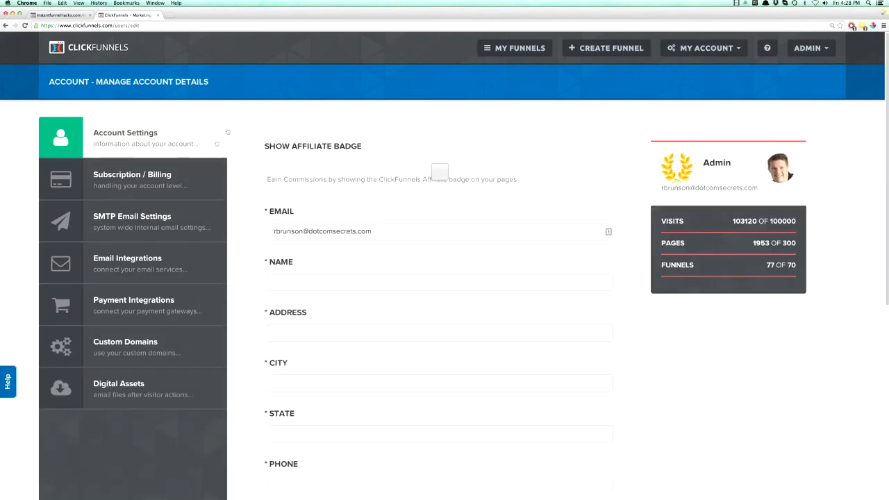
pyautogui.click(141, 186)
pyautogui.click(140, 146)
pyautogui.click(734, 50)
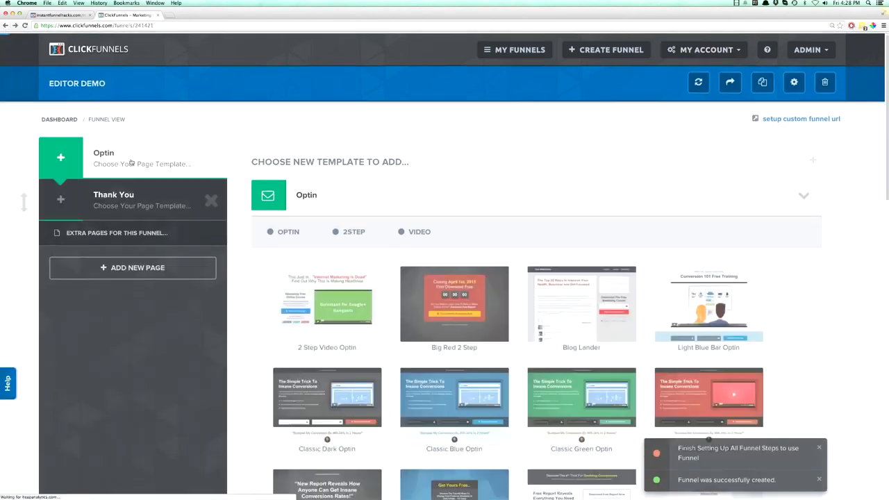
# Browse the optin page templates and apply the Light Blue Bar Optin template to the Optin step
pyautogui.scroll(-9, 293, 320)
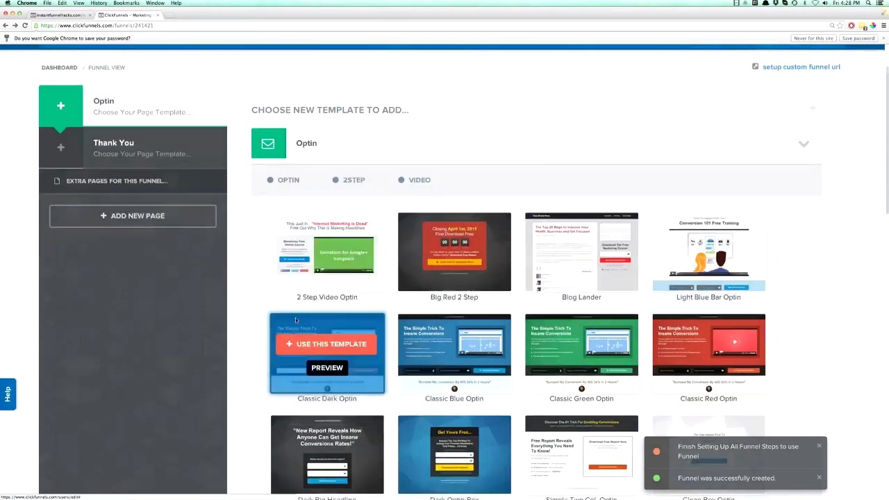
pyautogui.scroll(-5, 263, 306)
pyautogui.scroll(-3, 261, 307)
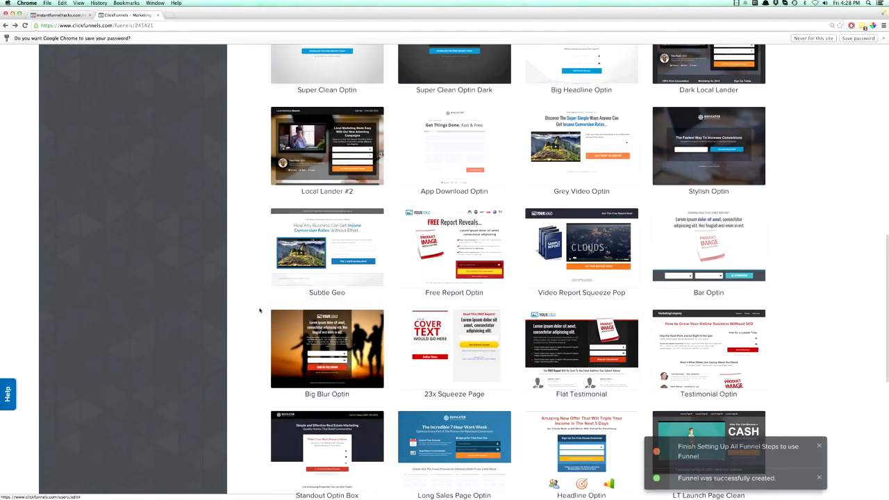
pyautogui.scroll(-7, 259, 310)
pyautogui.scroll(14, 260, 307)
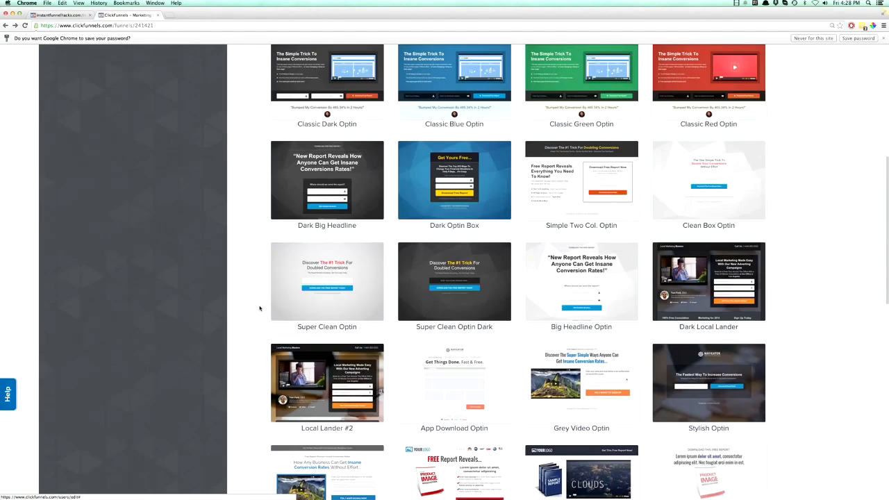
pyautogui.scroll(5, 260, 307)
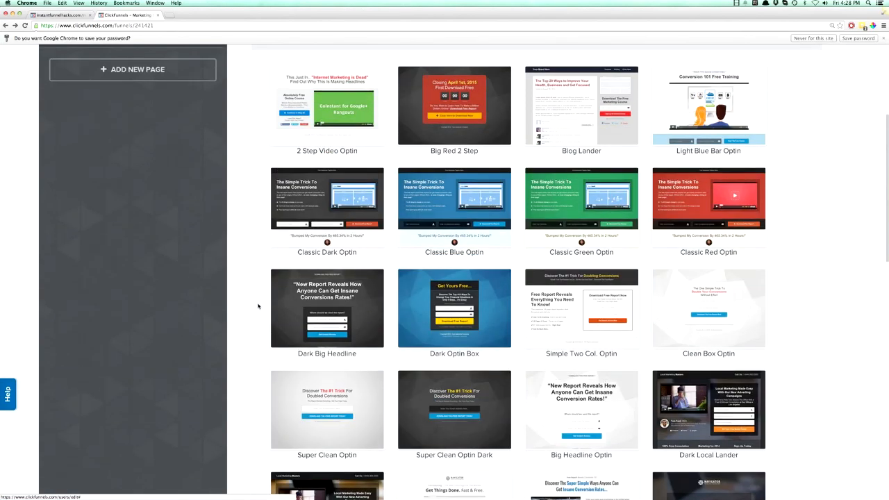
pyautogui.scroll(5, 258, 306)
pyautogui.scroll(-6, 259, 307)
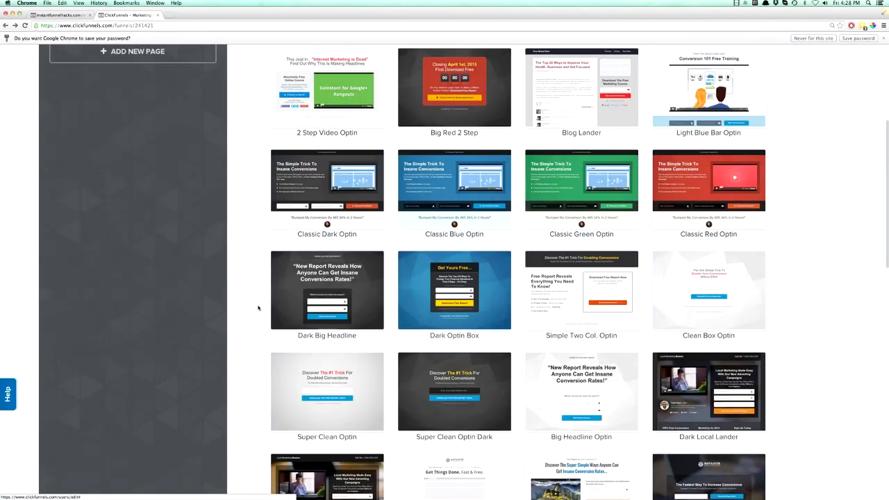
pyautogui.scroll(3, 260, 307)
pyautogui.moveTo(694, 179)
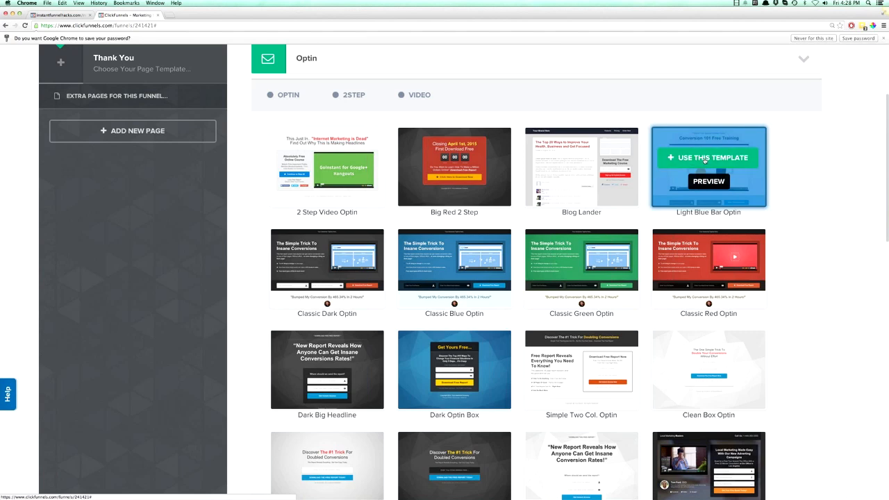
pyautogui.click(705, 159)
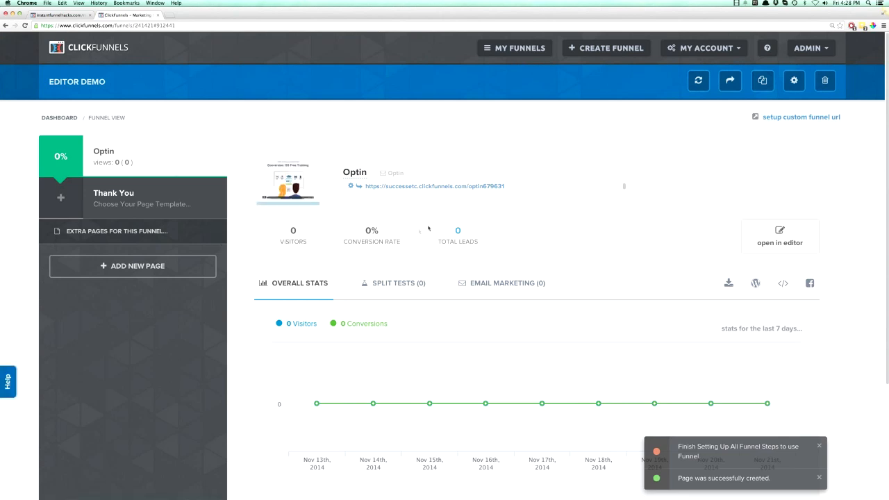
# View the Optin page's split tests and email marketing sections, and return to its overall stats
pyautogui.click(393, 284)
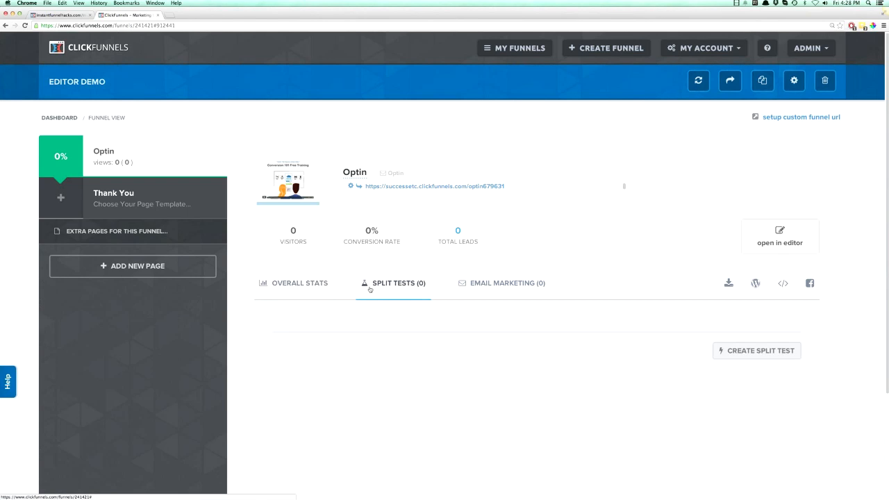
pyautogui.scroll(-1, 427, 319)
pyautogui.click(499, 264)
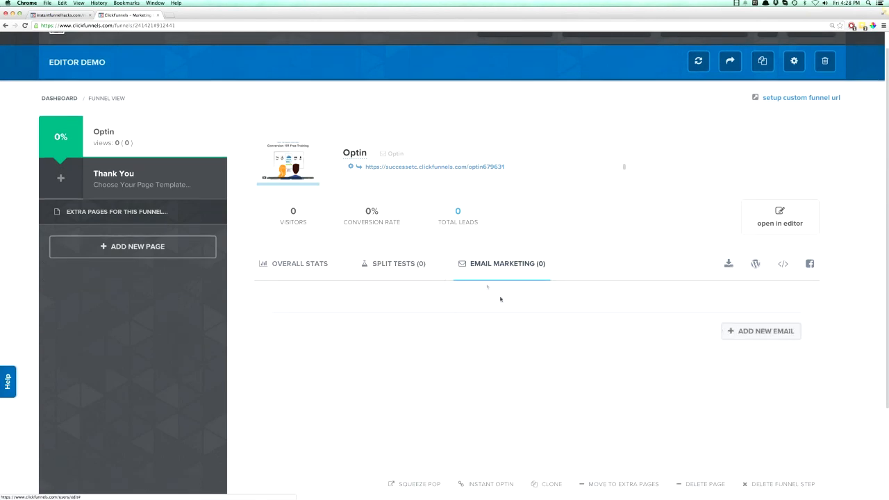
pyautogui.click(401, 265)
pyautogui.click(292, 271)
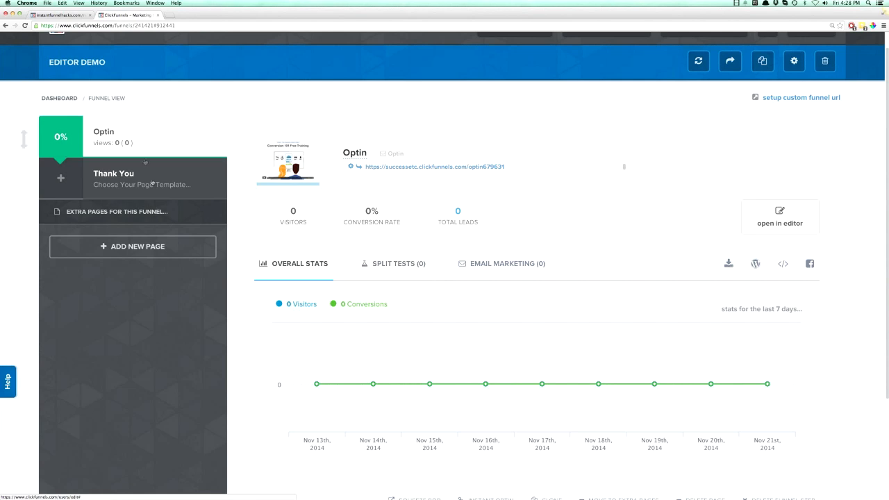
# Review the actions available for the Optin page and open the page in the editor
pyautogui.scroll(-5, 506, 291)
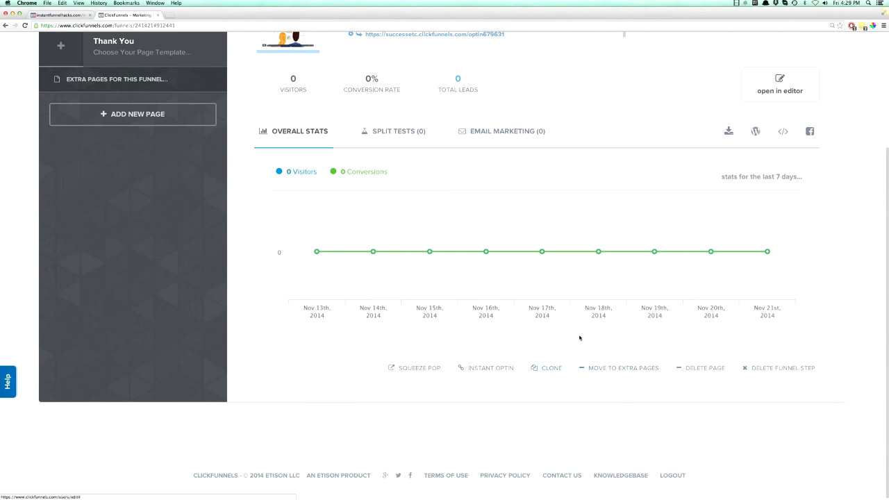
pyautogui.scroll(5, 580, 337)
pyautogui.click(778, 242)
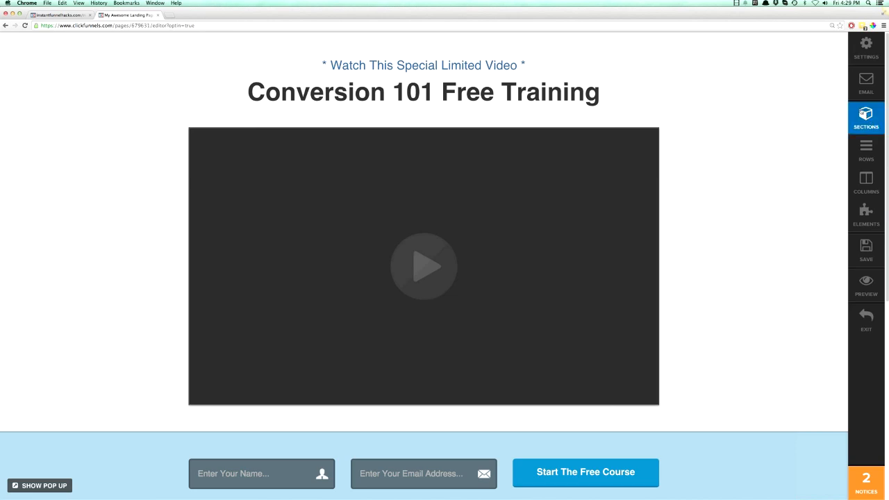
# Examine the list of page sections and look over the Video, Optin Bar and Sales Copy sections on the page
pyautogui.click(866, 116)
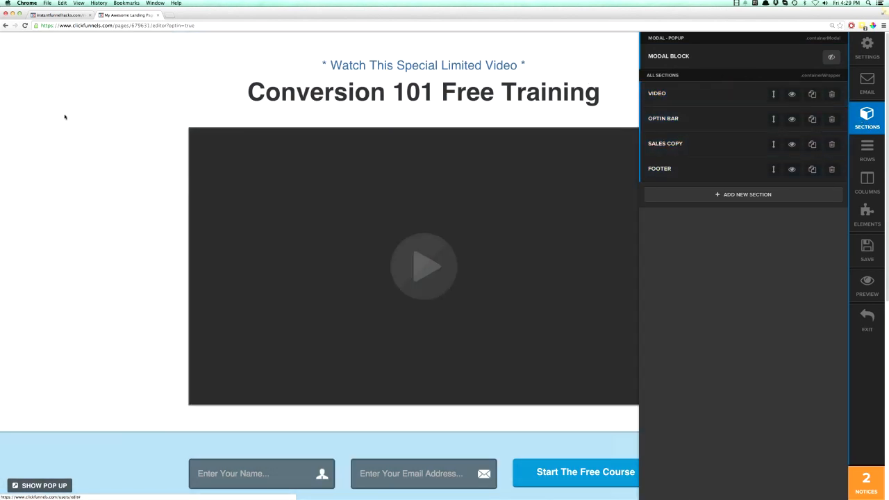
pyautogui.click(64, 116)
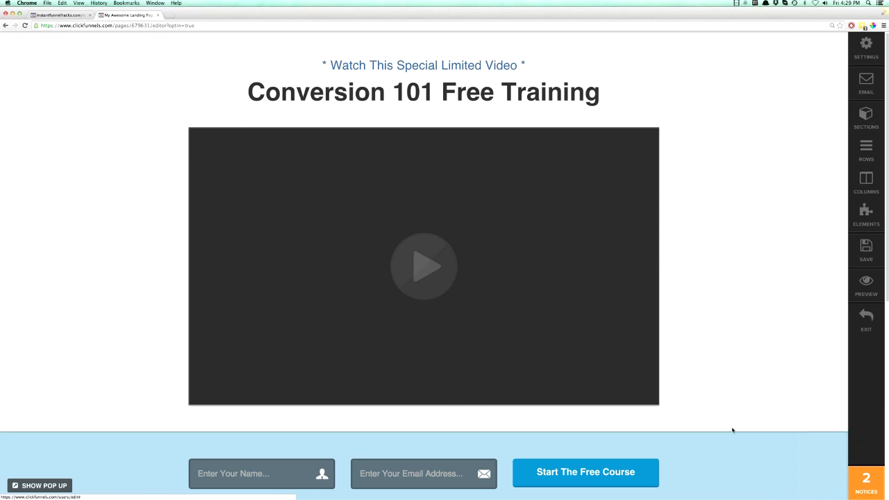
pyautogui.scroll(-2, 734, 408)
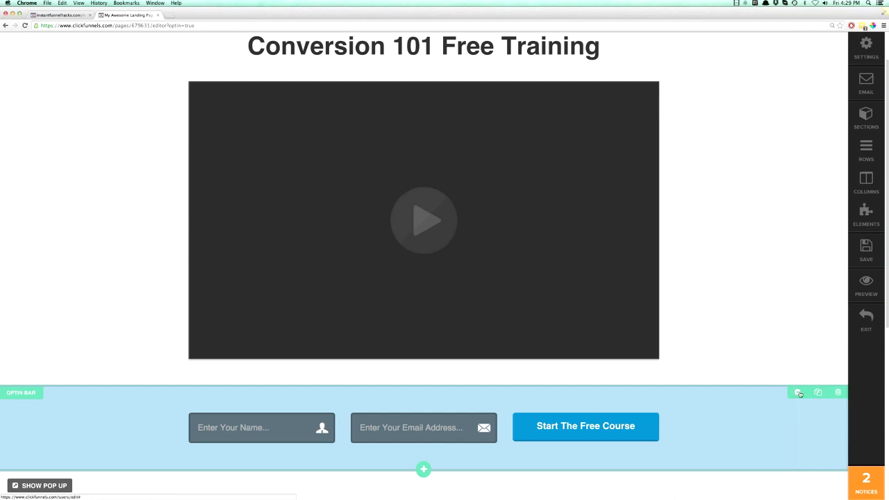
pyautogui.scroll(-5, 749, 414)
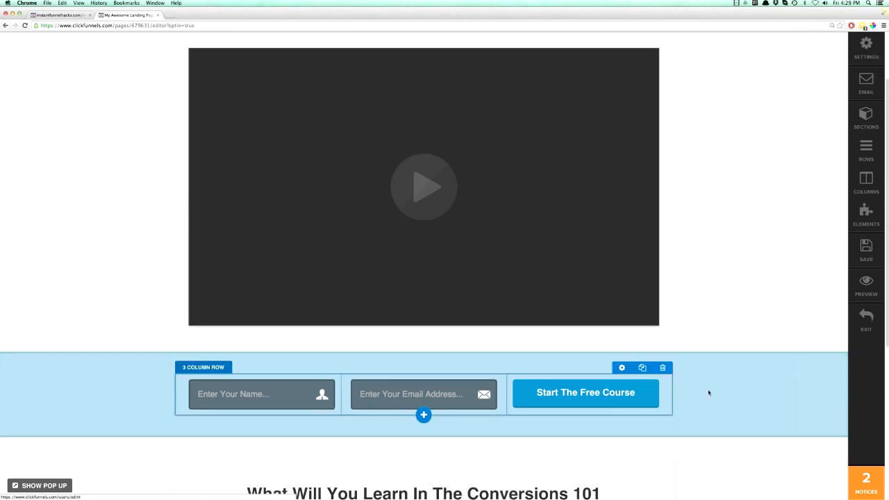
pyautogui.scroll(-2, 690, 410)
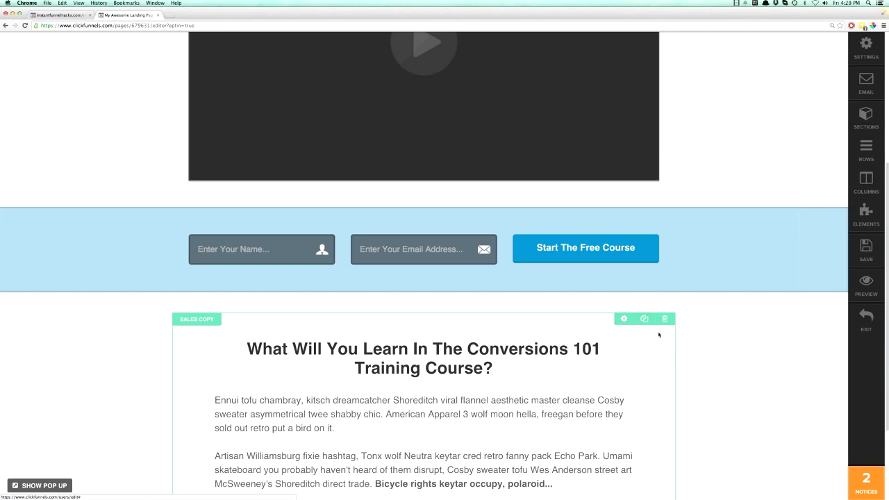
pyautogui.scroll(8, 633, 326)
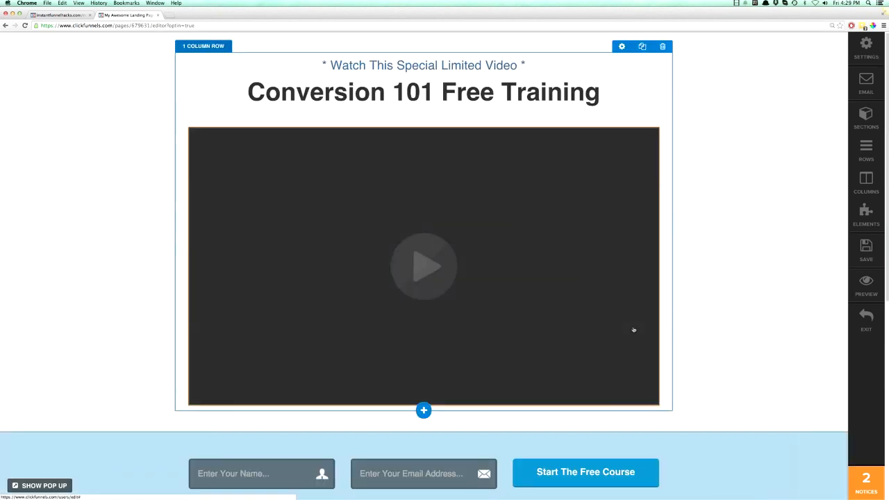
pyautogui.click(866, 118)
pyautogui.click(608, 41)
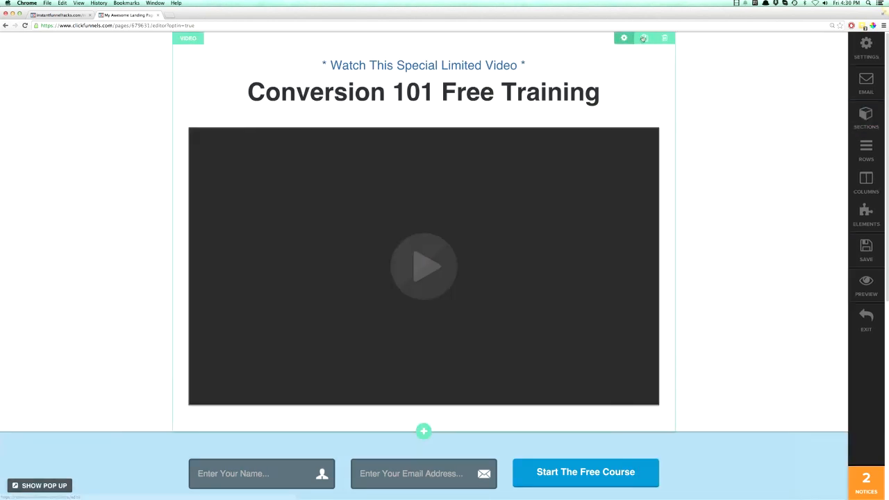
# Examine the list of rows and look over the one-column and three-column rows on the page
pyautogui.click(865, 148)
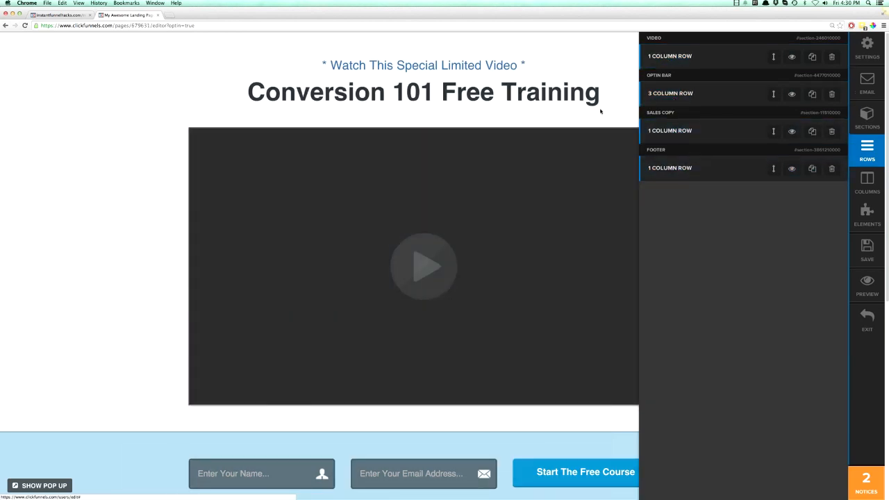
pyautogui.click(601, 112)
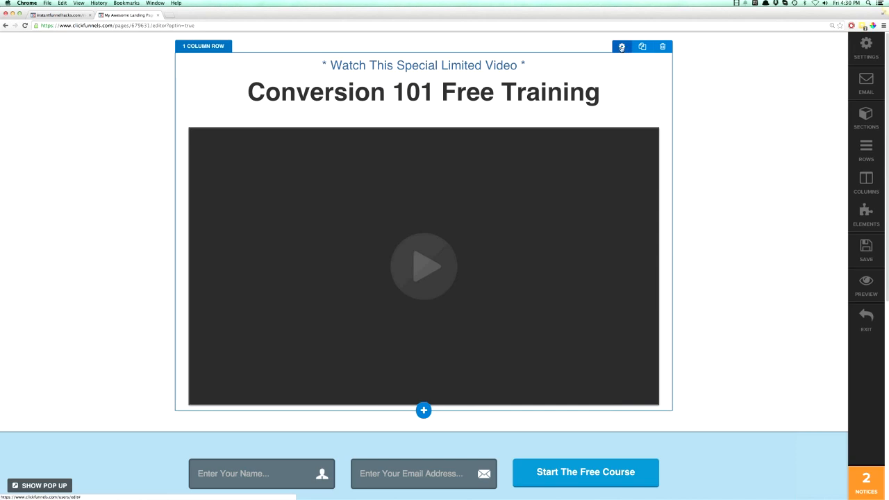
pyautogui.scroll(-5, 621, 109)
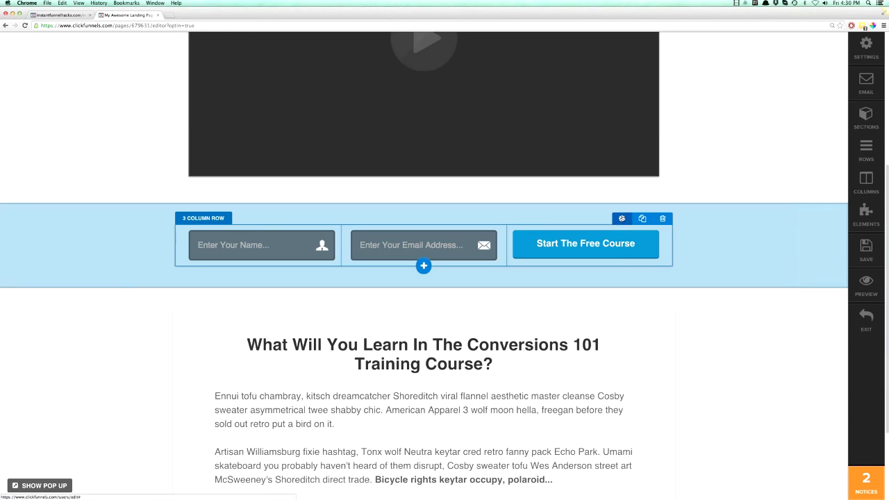
pyautogui.scroll(-2, 573, 232)
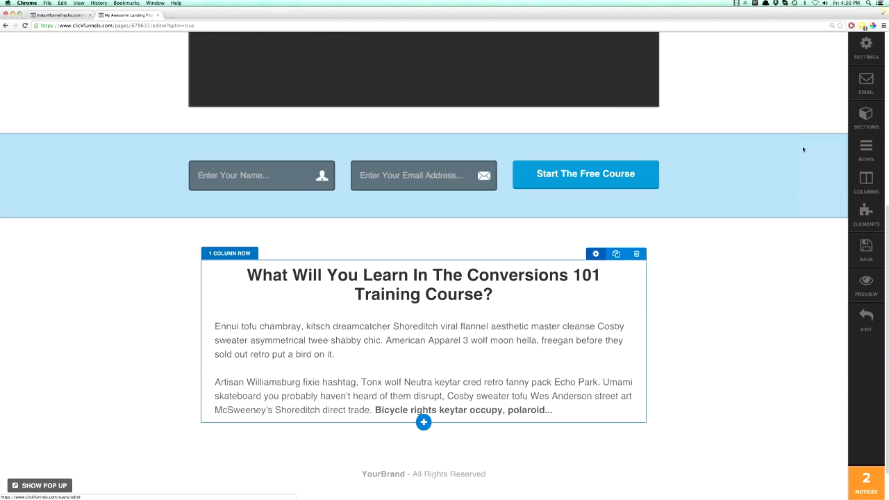
# Examine the lists of columns and elements that make up the page
pyautogui.click(866, 179)
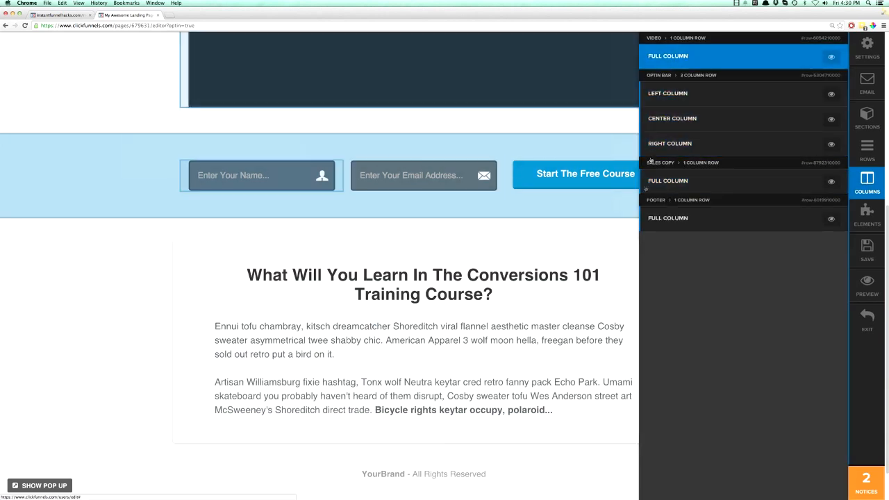
pyautogui.click(631, 233)
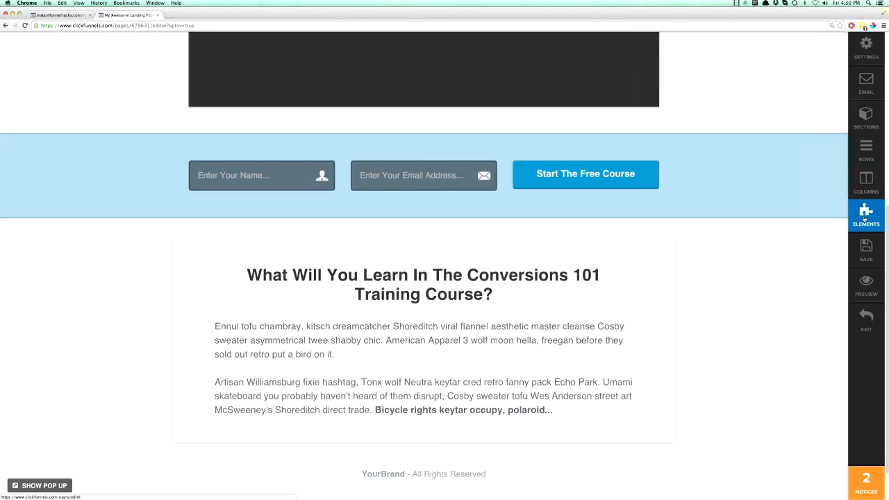
pyautogui.click(865, 215)
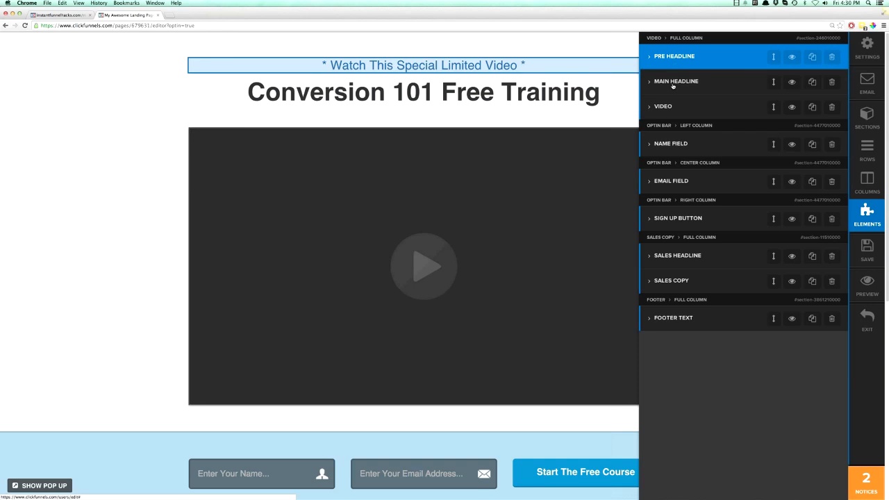
pyautogui.click(587, 75)
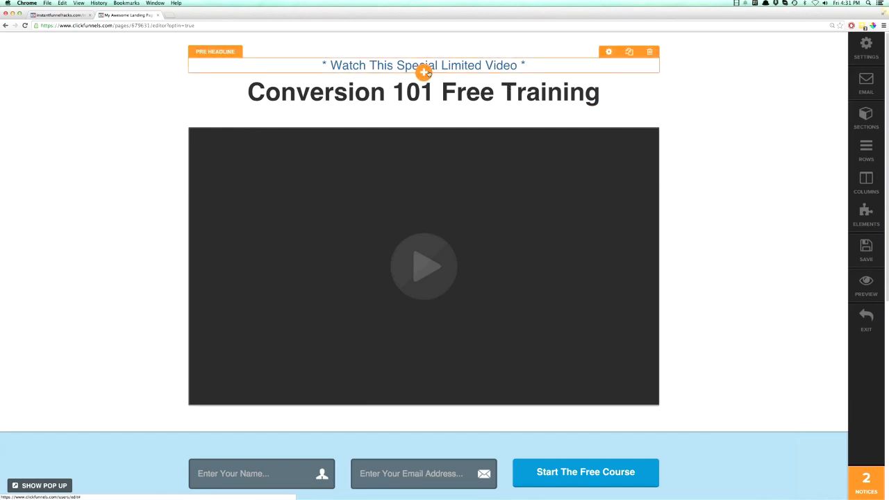
# Review the pre headline element's configuration, style, timed delay and animation settings, and close them
pyautogui.click(608, 53)
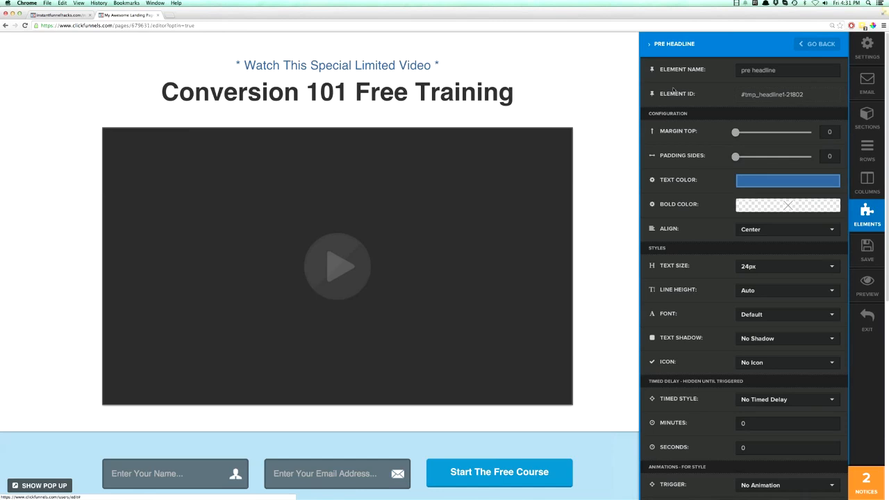
pyautogui.click(433, 67)
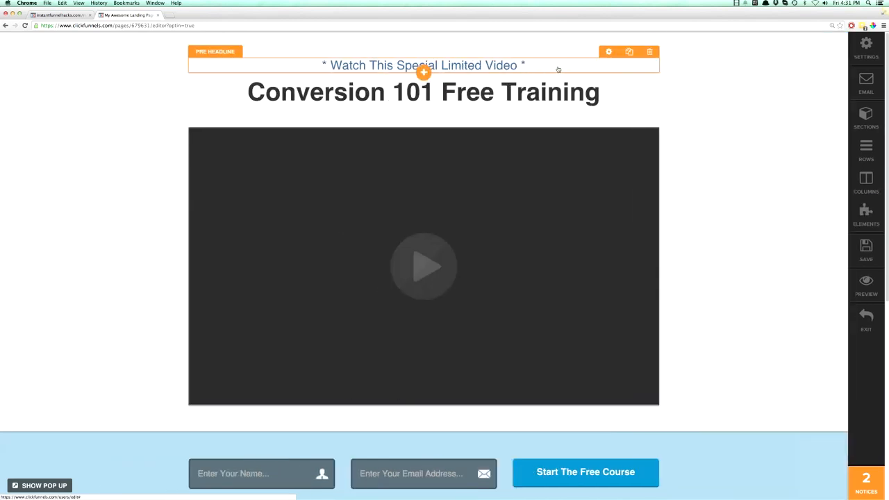
pyautogui.click(608, 53)
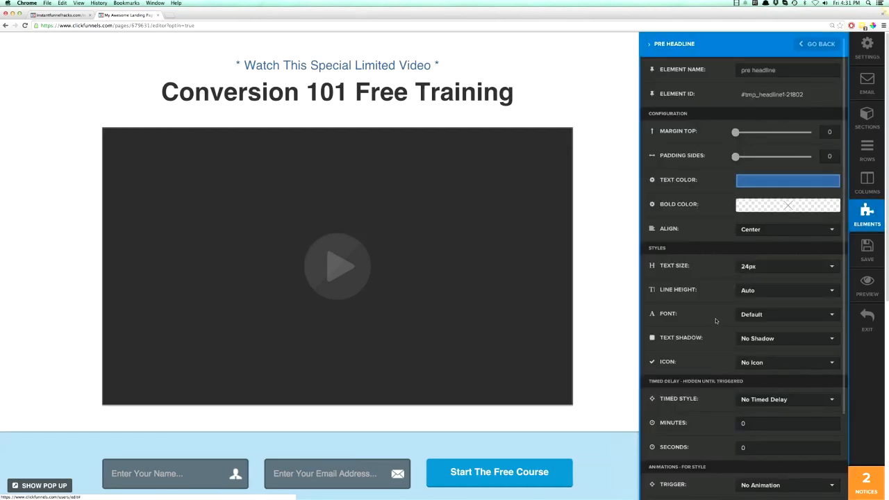
pyautogui.scroll(-4, 717, 326)
pyautogui.scroll(4, 706, 331)
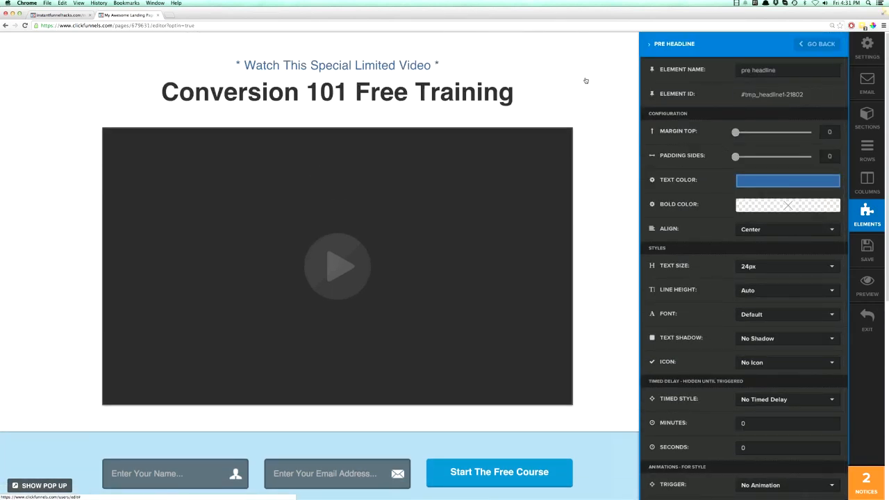
pyautogui.click(585, 80)
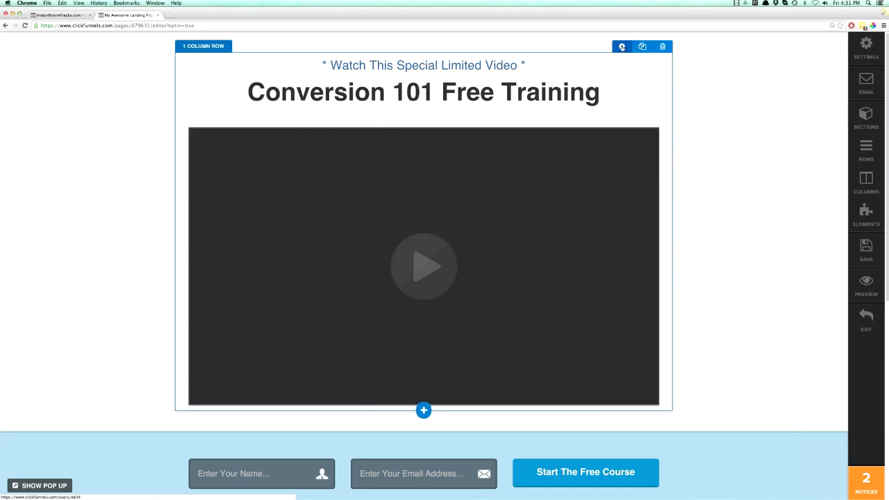
# Review the settings of the one-column row around the video and of the Video section containing it
pyautogui.click(621, 46)
pyautogui.scroll(-5, 701, 308)
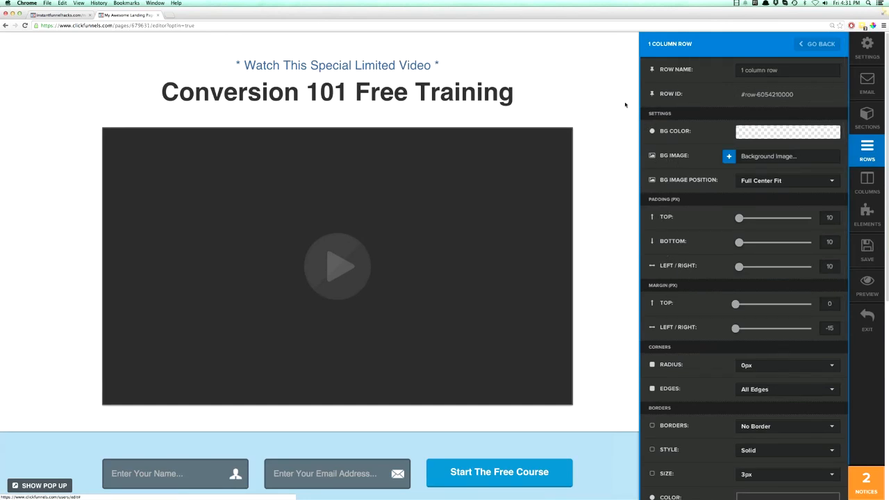
pyautogui.click(623, 85)
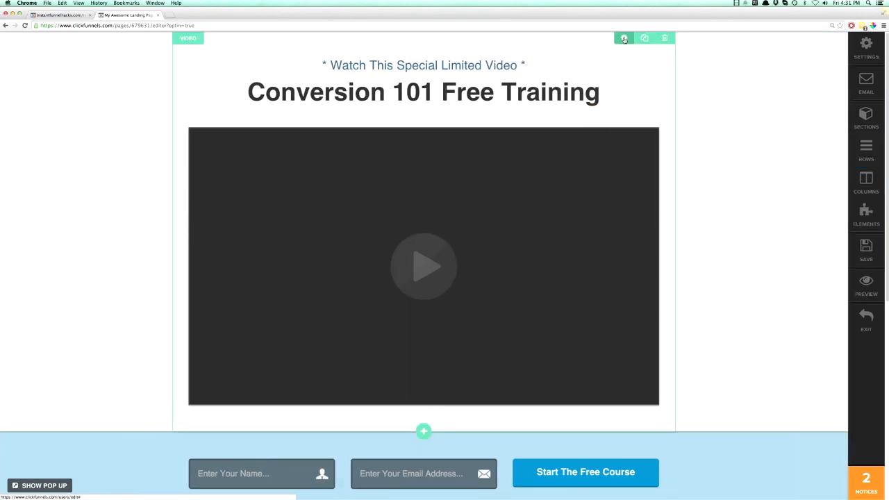
pyautogui.click(624, 39)
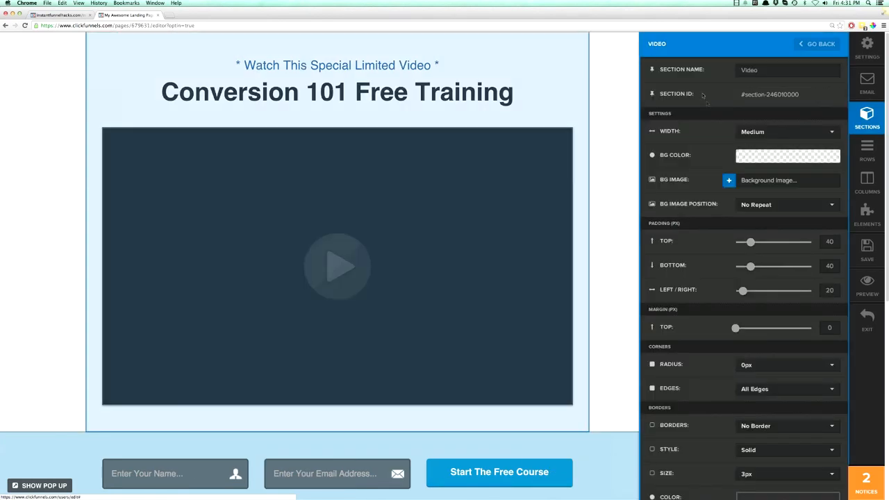
pyautogui.scroll(-8, 715, 368)
pyautogui.scroll(8, 714, 333)
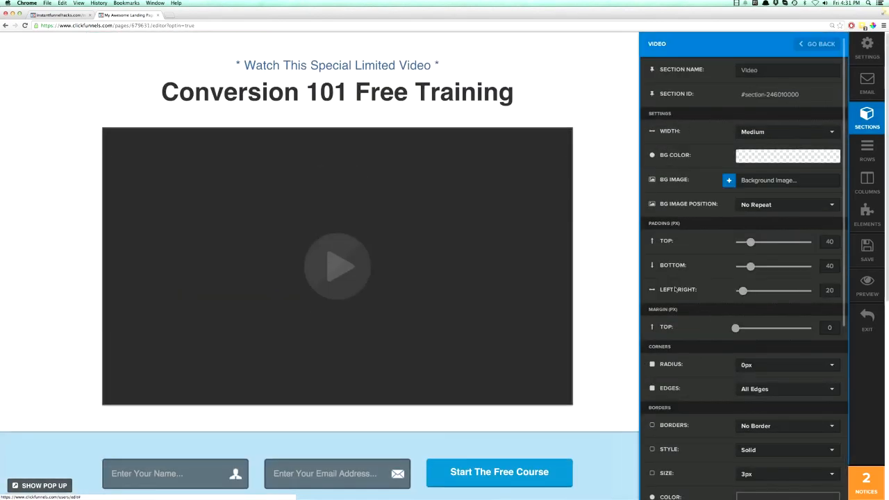
pyautogui.click(587, 67)
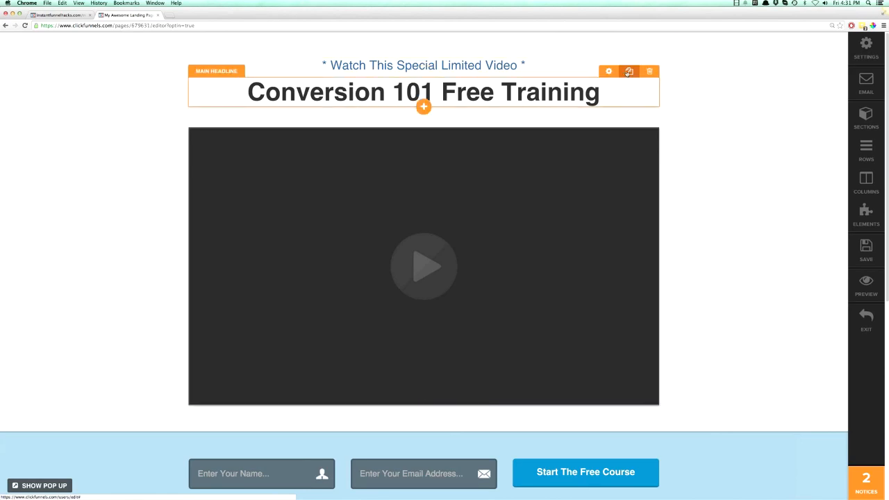
# Duplicate the main headline, and delete the copy below it
pyautogui.click(629, 71)
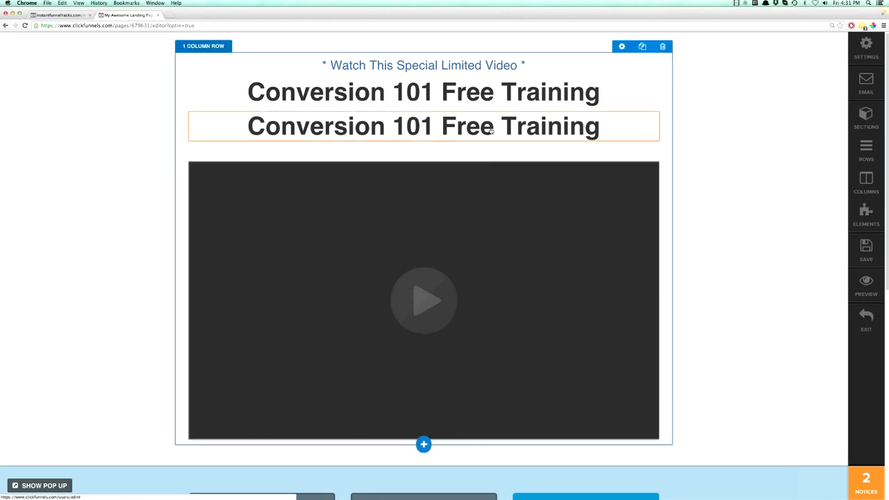
pyautogui.moveTo(510, 125); pyautogui.dragTo(514, 83)
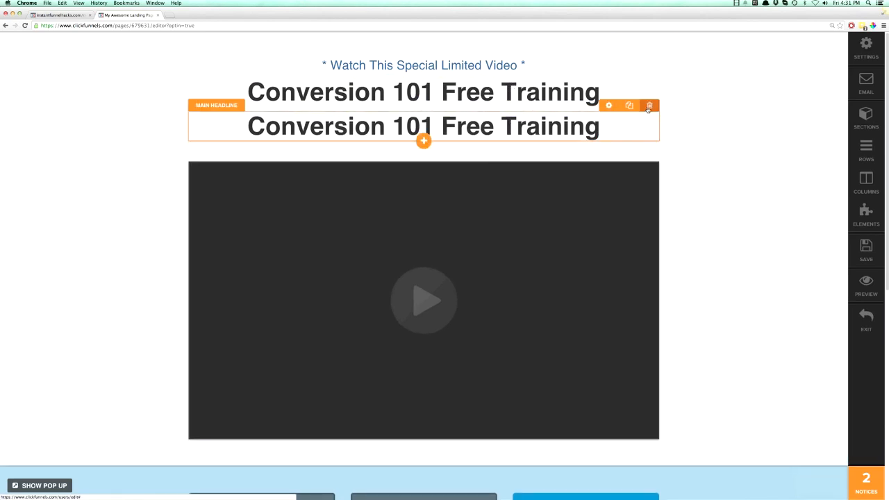
pyautogui.click(648, 105)
pyautogui.click(495, 163)
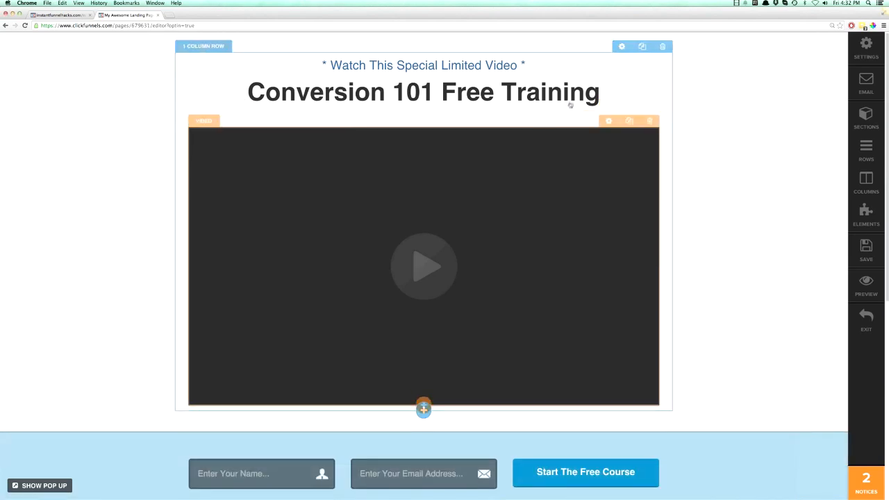
# Browse the element types available for adding below the main headline, and leave without adding one
pyautogui.click(423, 106)
pyautogui.scroll(-3, 248, 174)
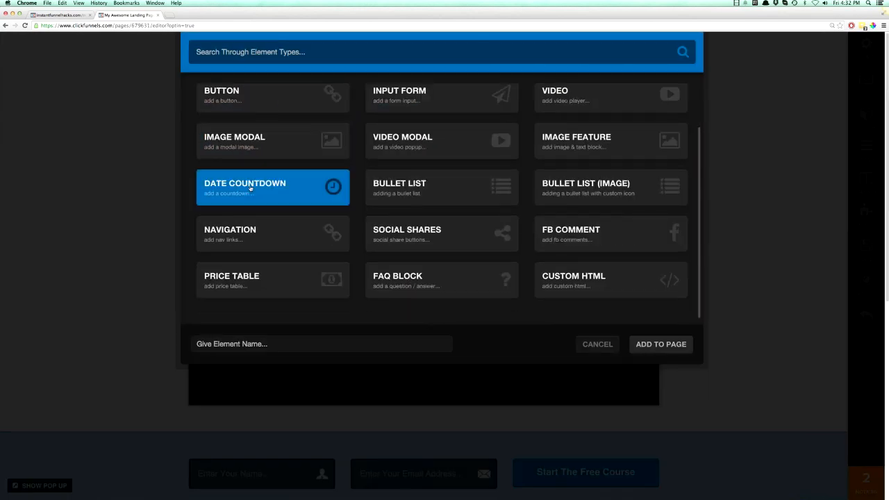
pyautogui.click(275, 268)
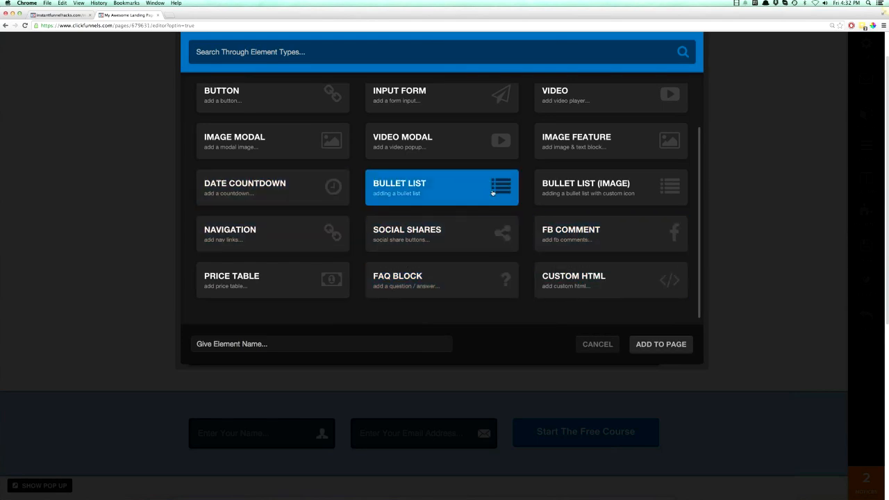
pyautogui.scroll(3, 493, 192)
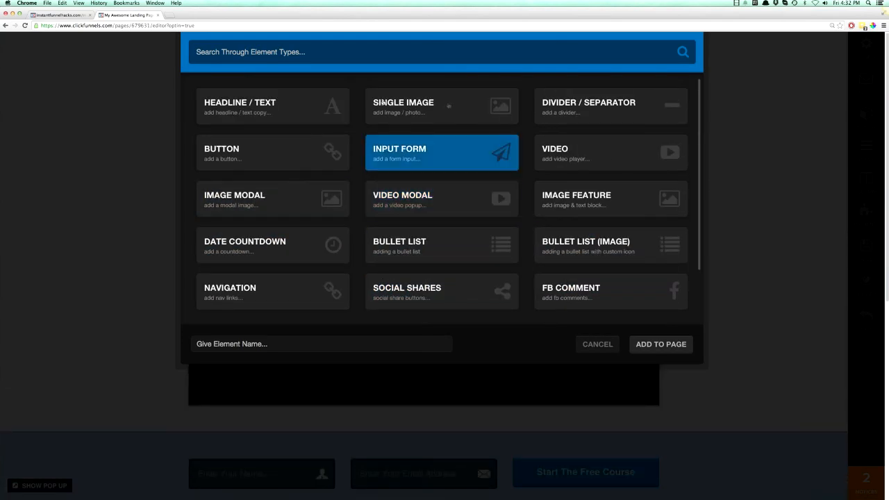
pyautogui.click(598, 343)
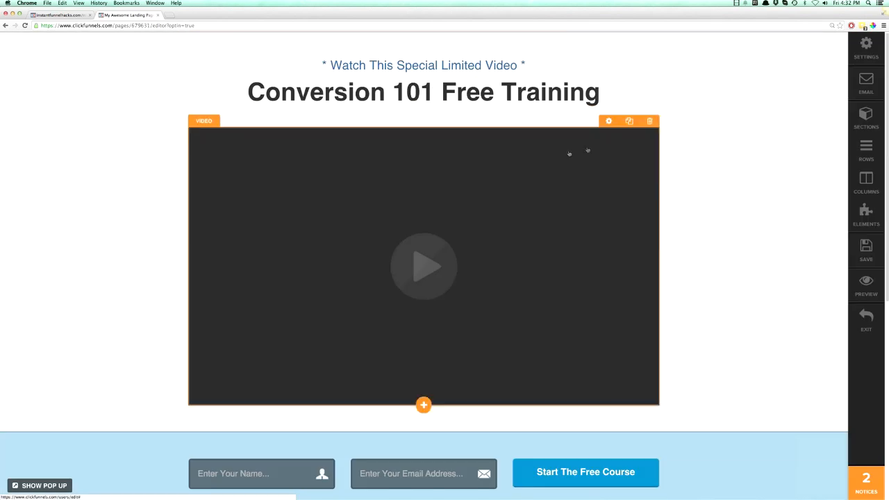
# Delete the video element below the main headline and confirm the removal
pyautogui.click(649, 120)
pyautogui.click(503, 161)
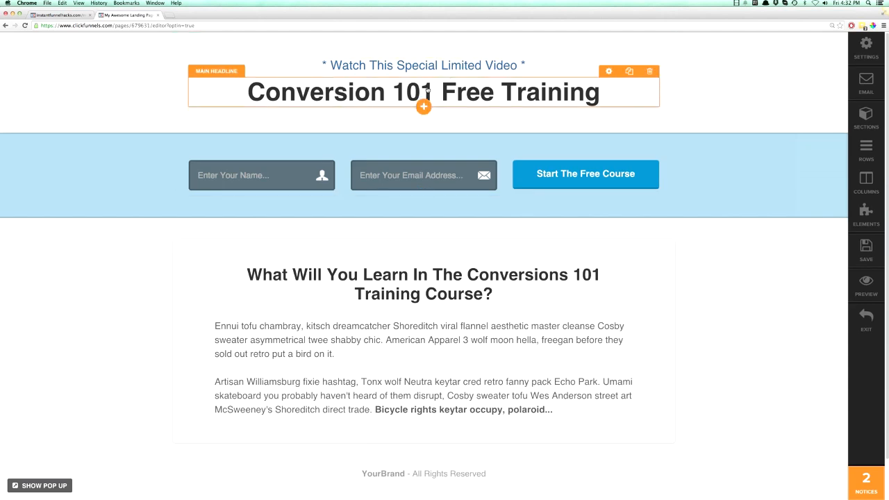
# Add a video element below the "Conversion 101 Free Training" headline
pyautogui.click(423, 107)
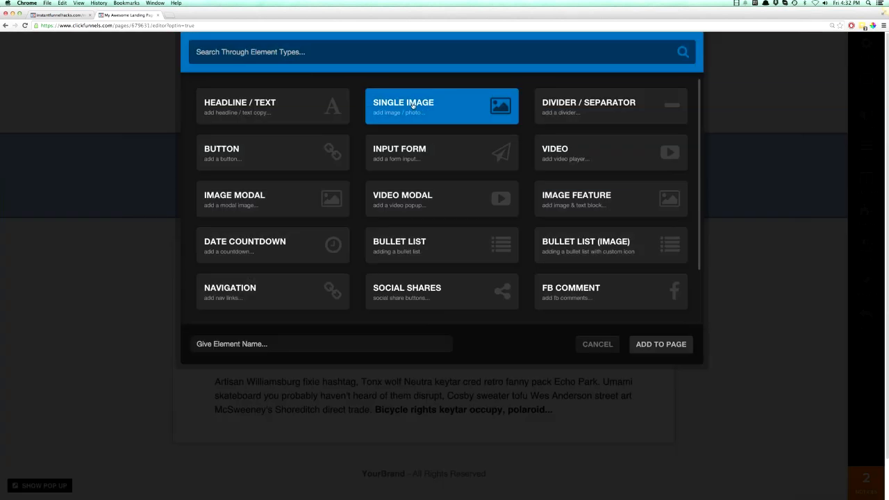
pyautogui.click(554, 151)
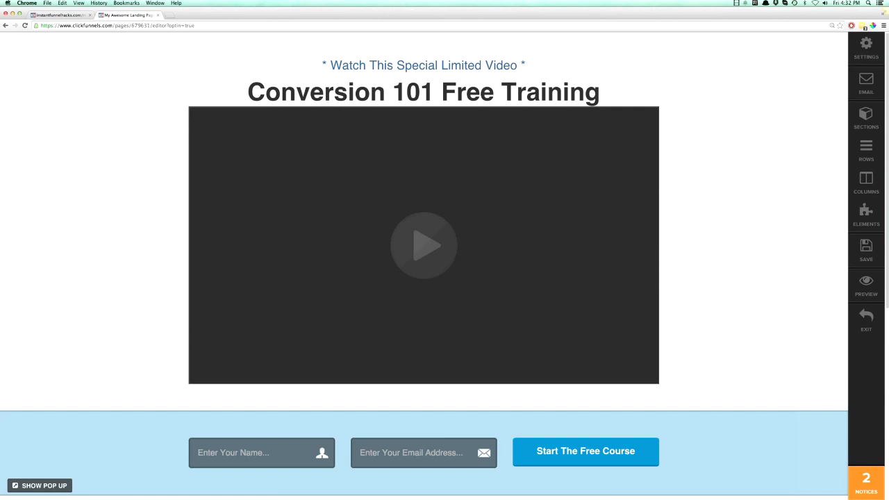
pyautogui.click(857, 225)
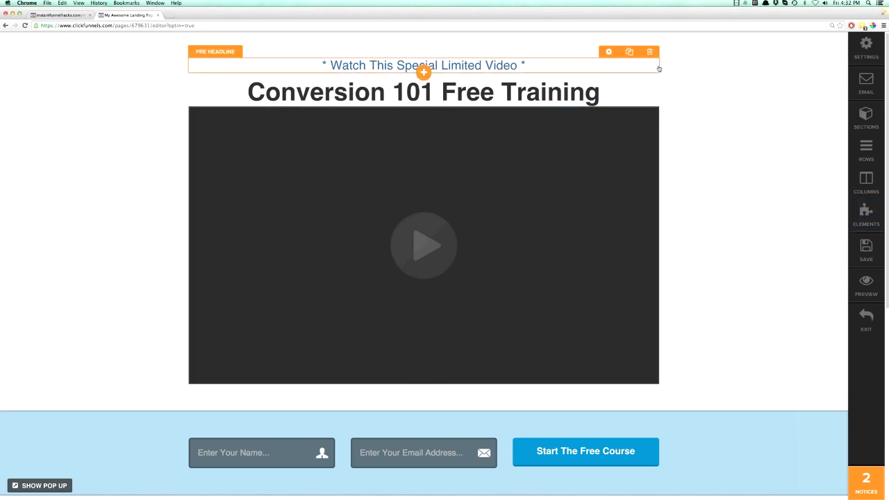
# Delete the one-column row with the headlines and video, the emptied Video section, and the blue optin form section
pyautogui.click(662, 46)
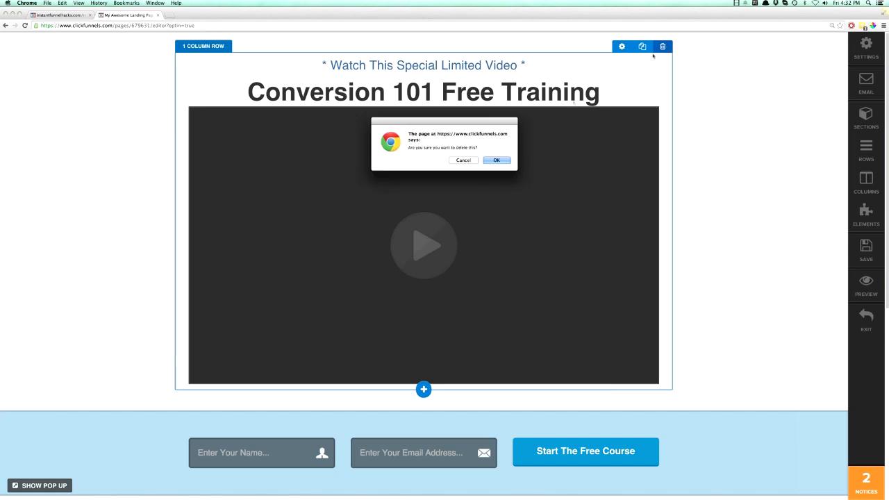
pyautogui.click(500, 160)
pyautogui.click(648, 36)
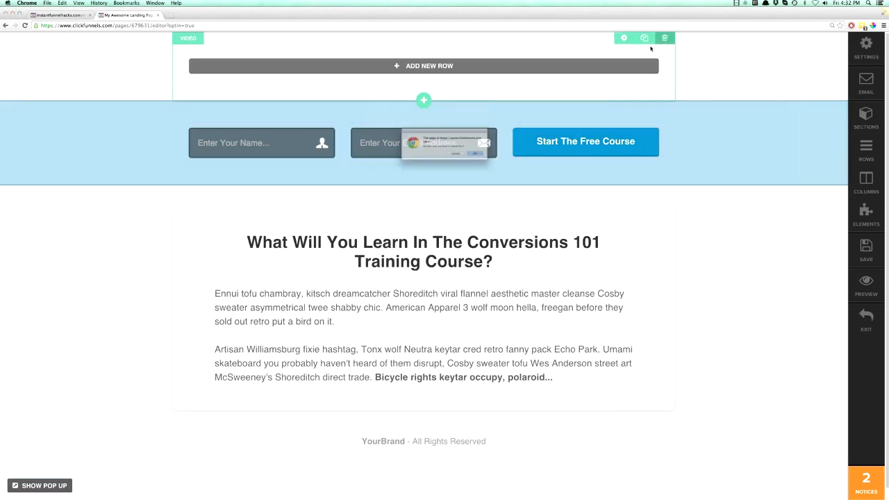
pyautogui.click(498, 161)
pyautogui.click(843, 40)
pyautogui.click(504, 161)
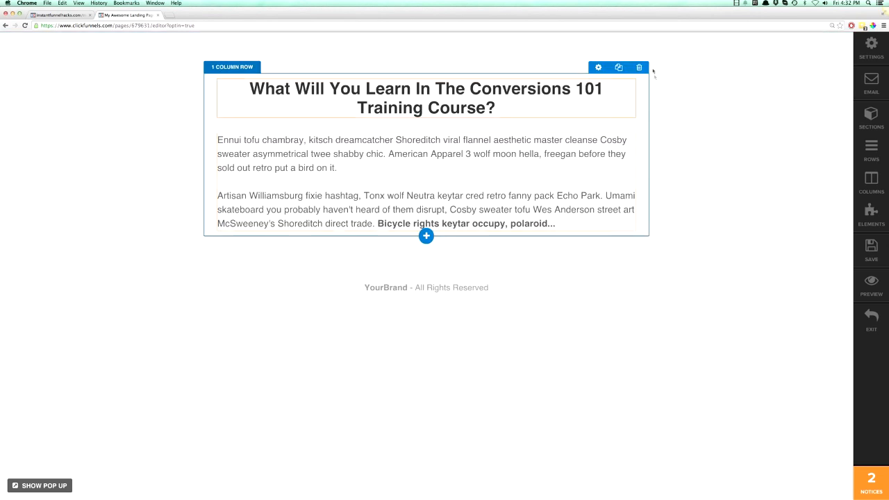
# Delete the "What Will You Learn" section and the one-column row inside the footer section
pyautogui.click(667, 58)
pyautogui.click(503, 161)
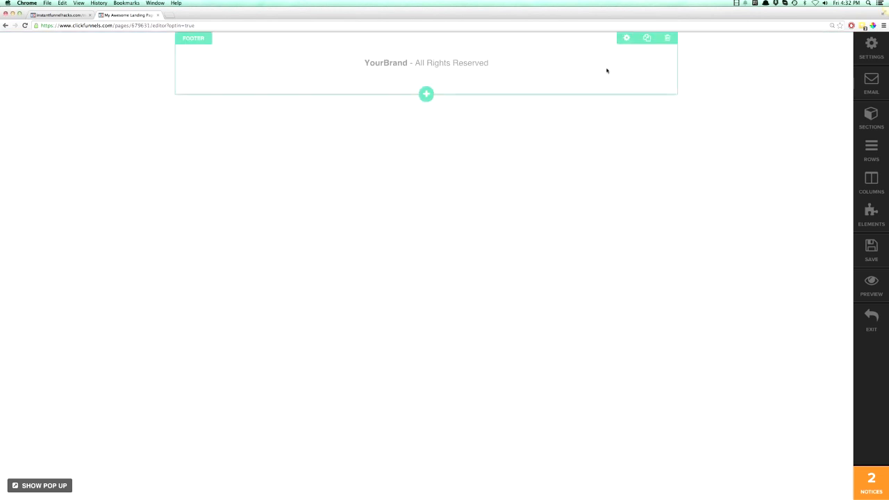
pyautogui.click(665, 46)
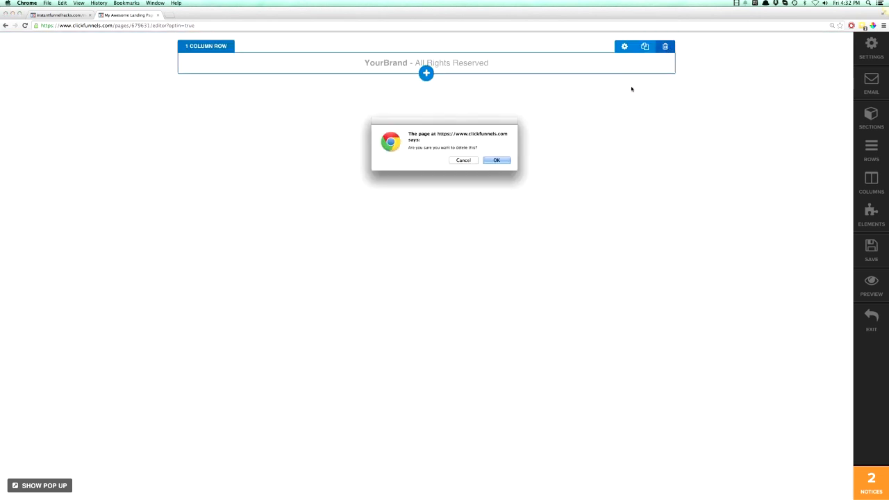
pyautogui.click(494, 160)
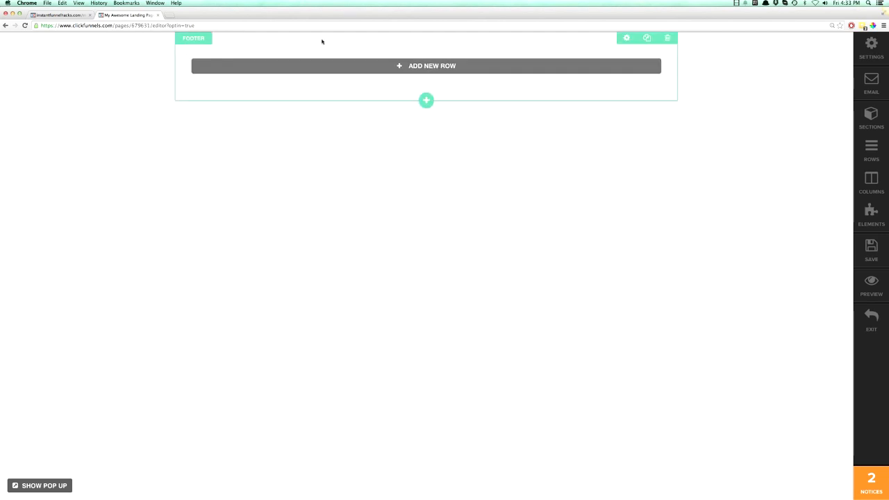
# Try the Full Page, Wide, Medium, Small and Extra Small widths on the footer section and settle on Full Page
pyautogui.click(625, 39)
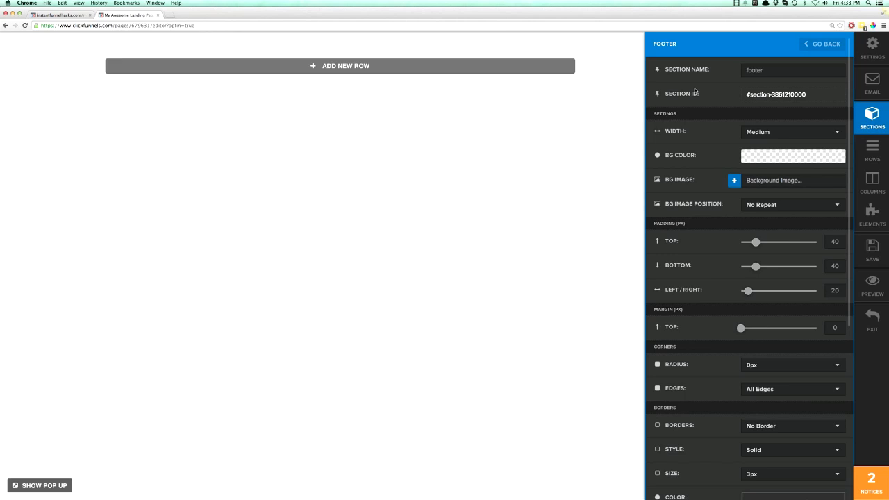
pyautogui.click(761, 133)
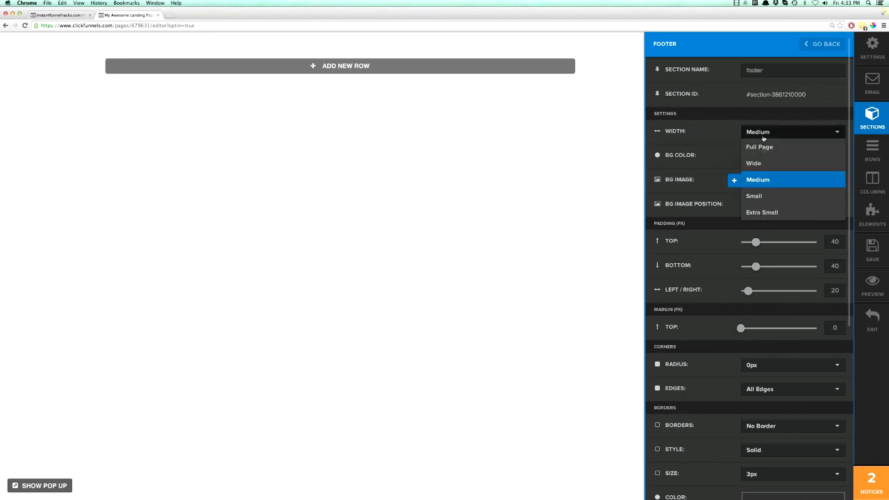
pyautogui.click(761, 148)
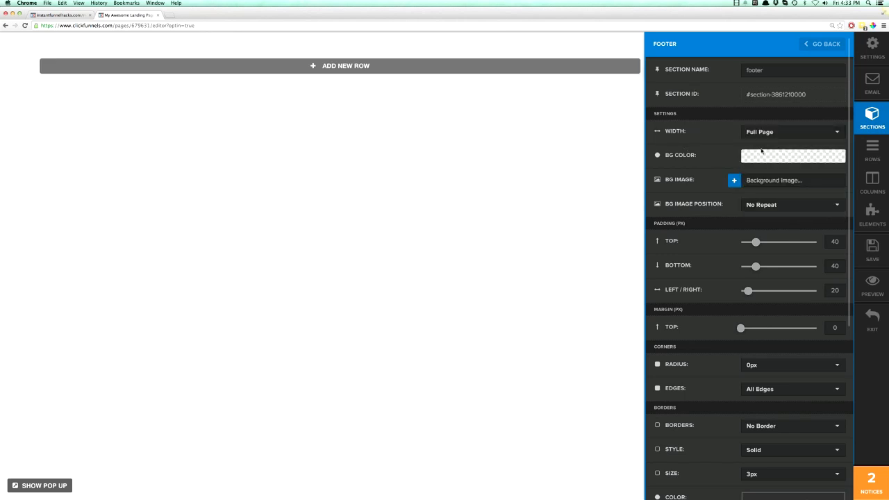
pyautogui.click(760, 133)
pyautogui.click(762, 162)
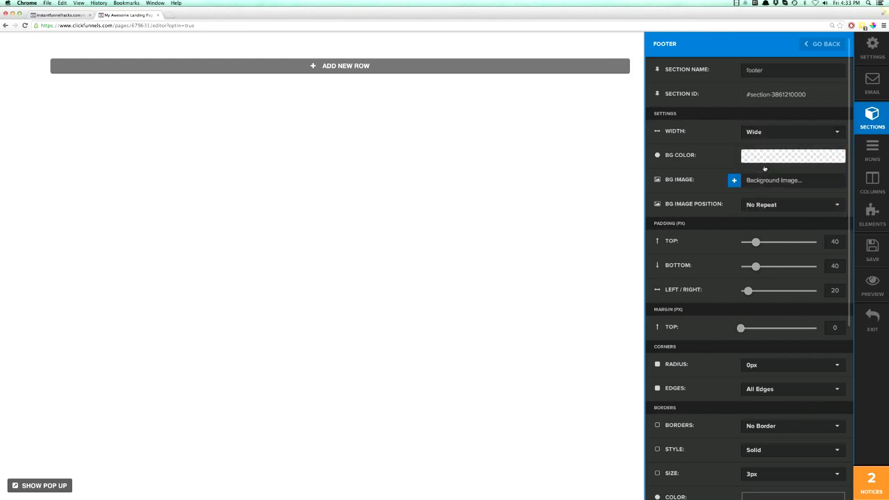
pyautogui.click(762, 132)
pyautogui.click(758, 179)
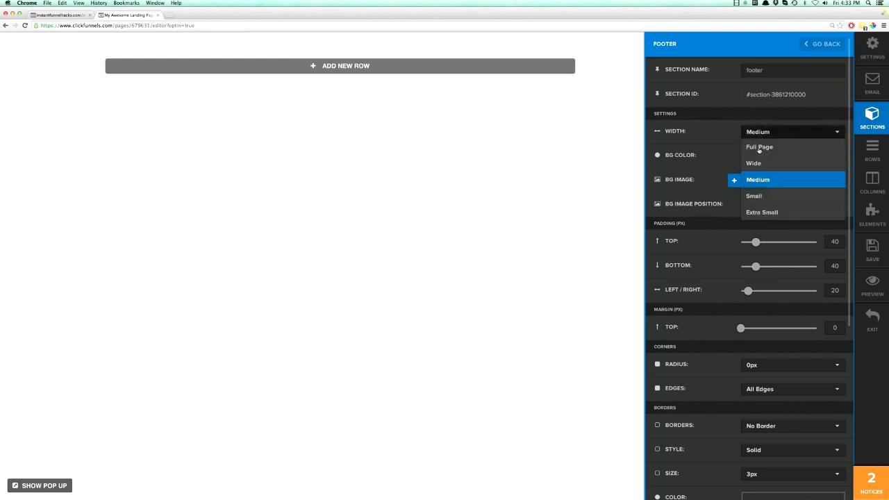
pyautogui.click(754, 196)
pyautogui.click(758, 136)
pyautogui.click(756, 212)
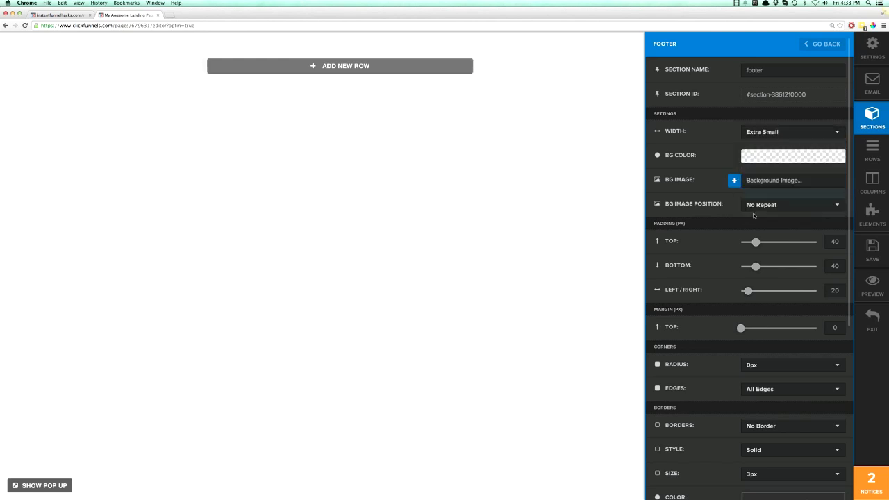
pyautogui.click(756, 135)
pyautogui.click(763, 149)
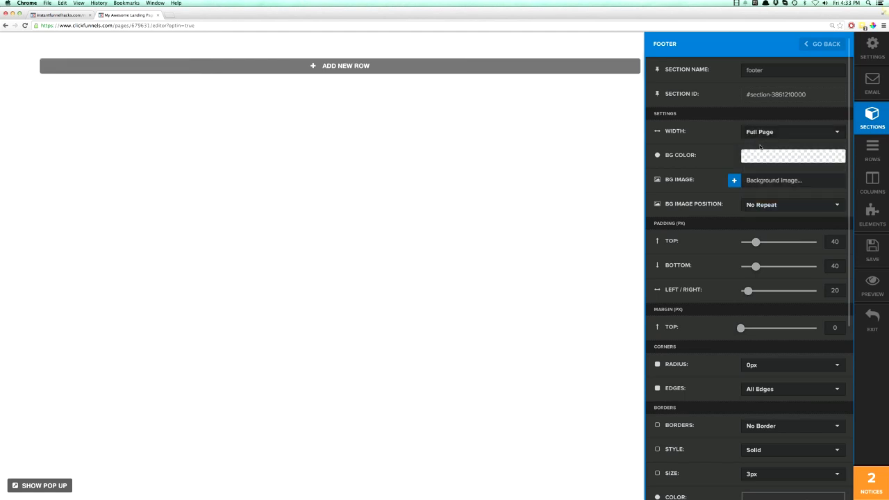
# Make the footer section's background colour fully opaque white, rgb(255, 255, 255), and close the section settings
pyautogui.click(750, 158)
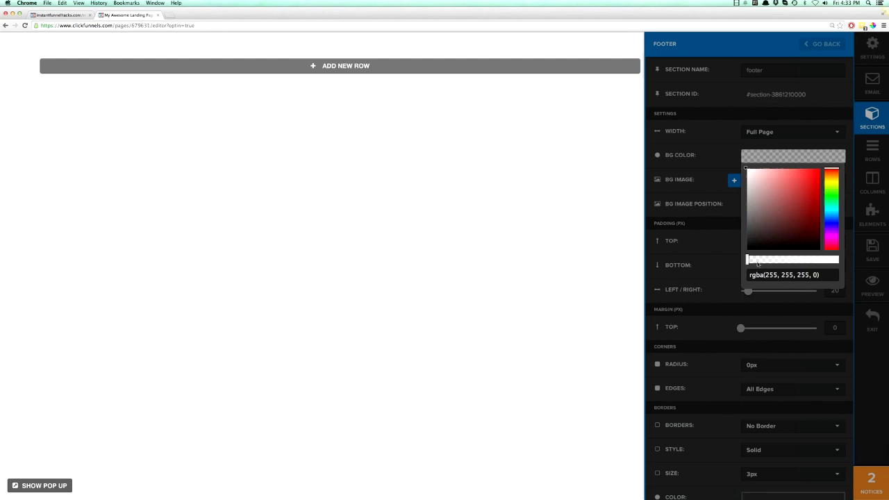
pyautogui.moveTo(746, 169)
pyautogui.mouseDown()
pyautogui.moveTo(798, 202)
pyautogui.moveTo(782, 215)
pyautogui.moveTo(745, 171)
pyautogui.mouseUp()
pyautogui.moveTo(747, 263); pyautogui.dragTo(843, 261)
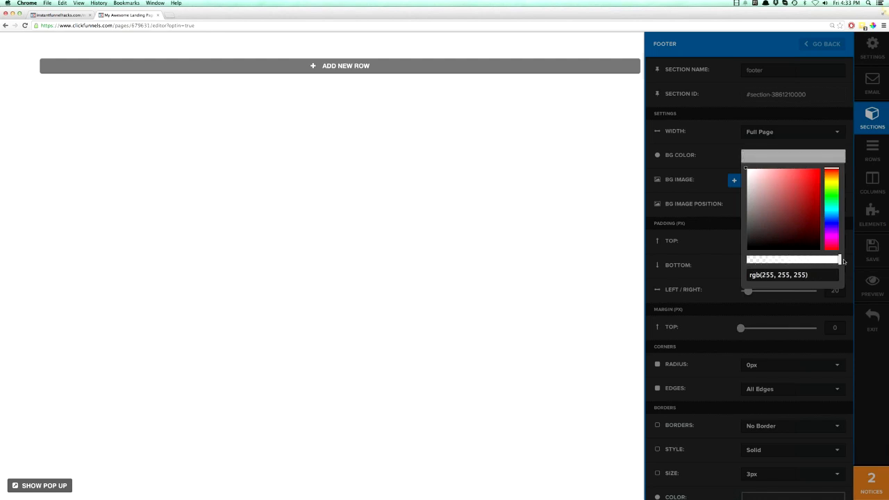
pyautogui.click(631, 132)
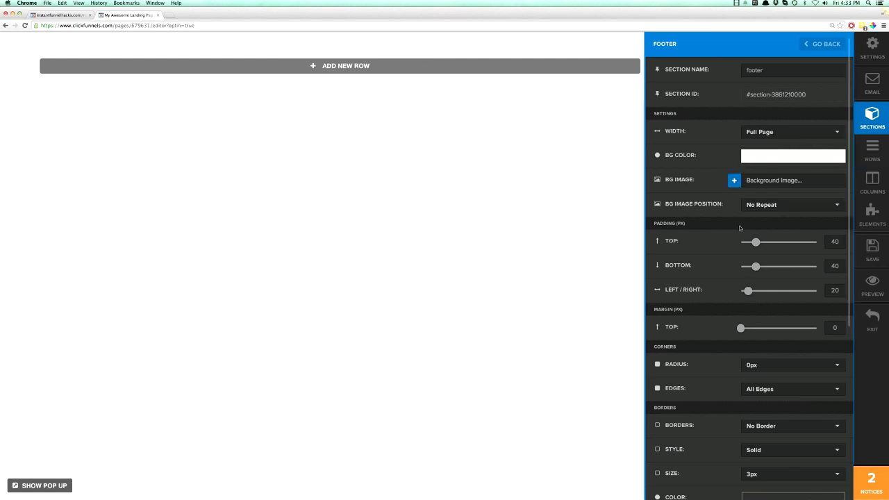
pyautogui.scroll(-5, 716, 297)
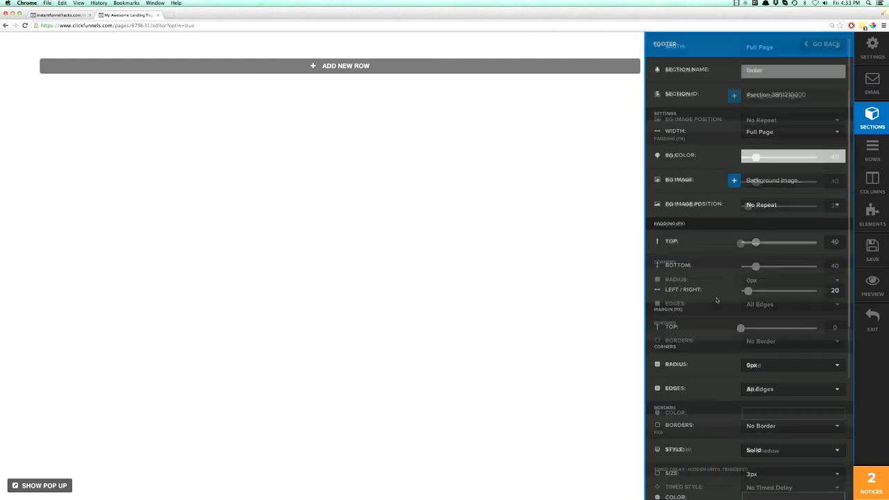
pyautogui.click(523, 169)
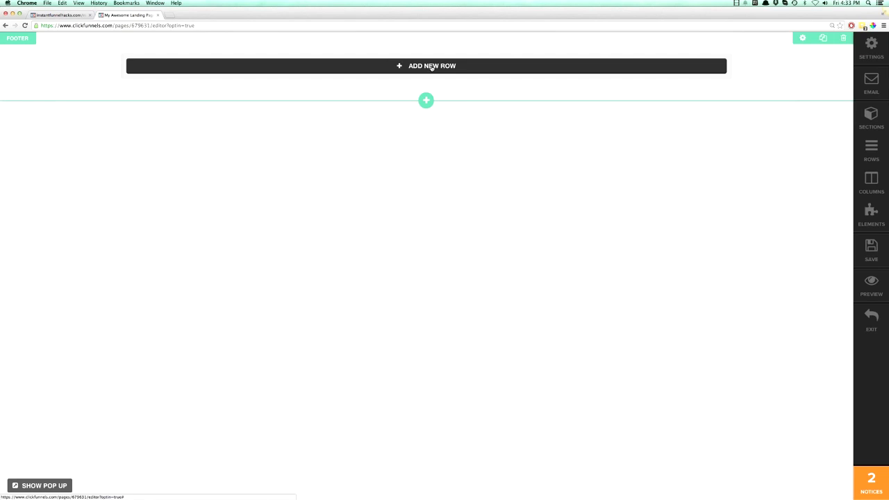
# Add a row with the Right Sidebar Column layout to the empty footer section
pyautogui.click(431, 66)
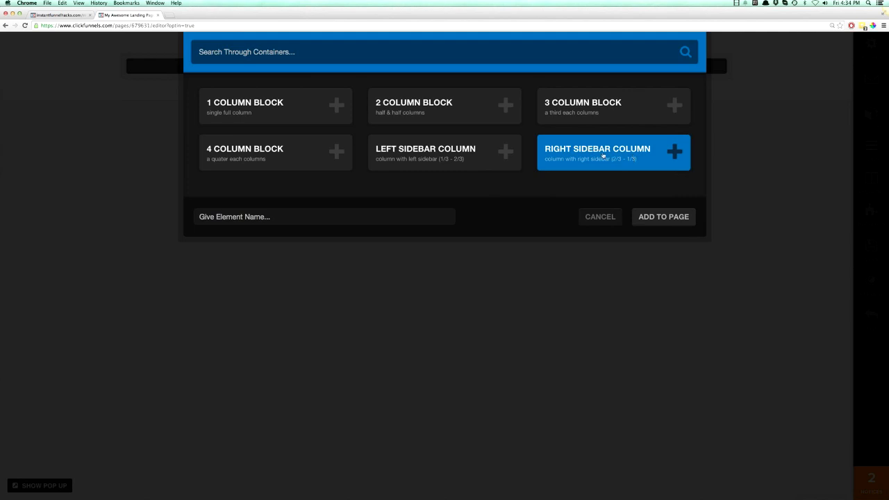
pyautogui.click(603, 156)
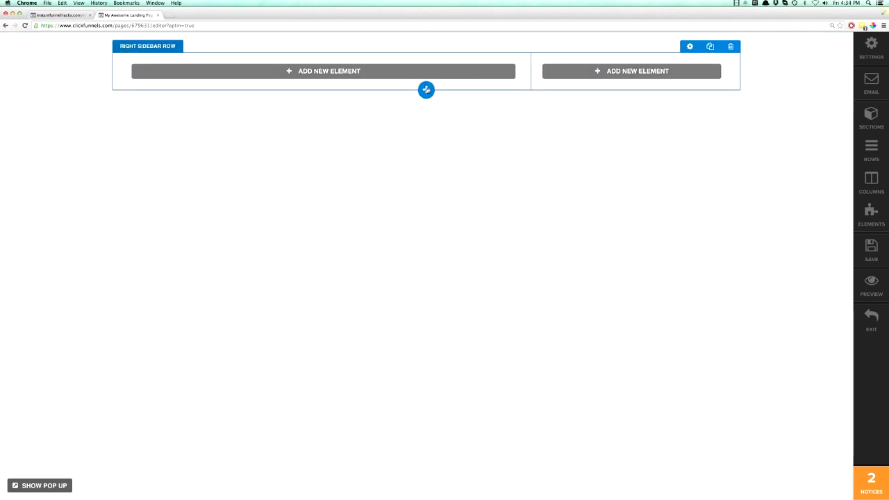
# Add a four-column, a two-column and a one-column row beneath the right sidebar row
pyautogui.click(426, 90)
pyautogui.click(266, 153)
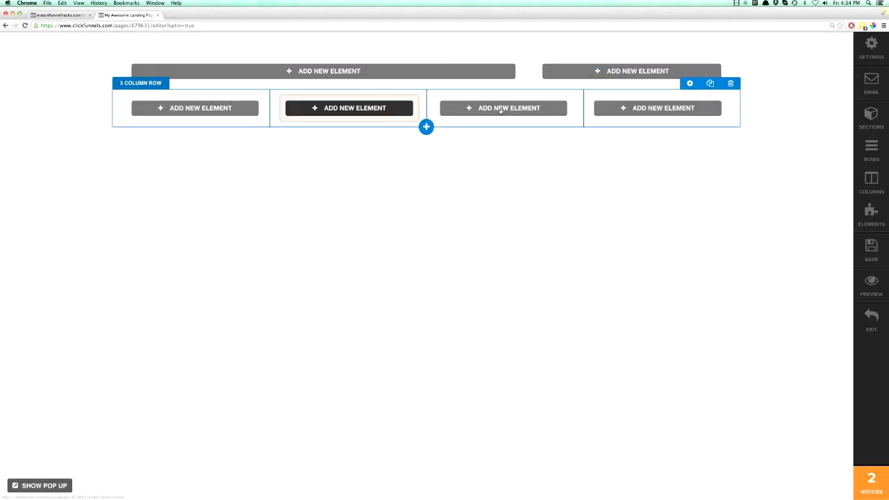
pyautogui.click(426, 126)
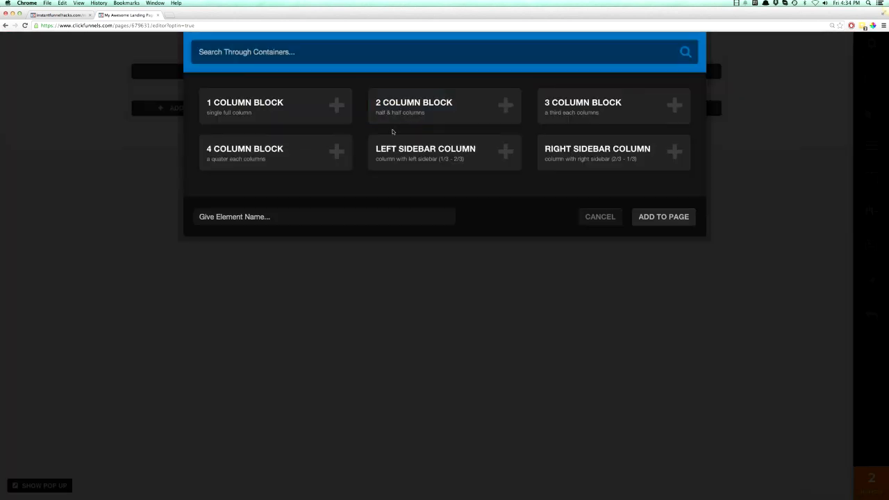
pyautogui.click(458, 113)
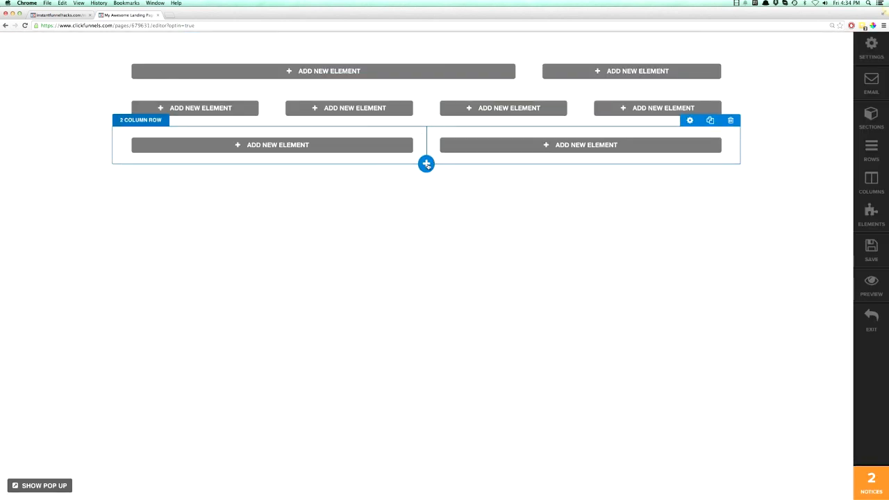
pyautogui.click(426, 164)
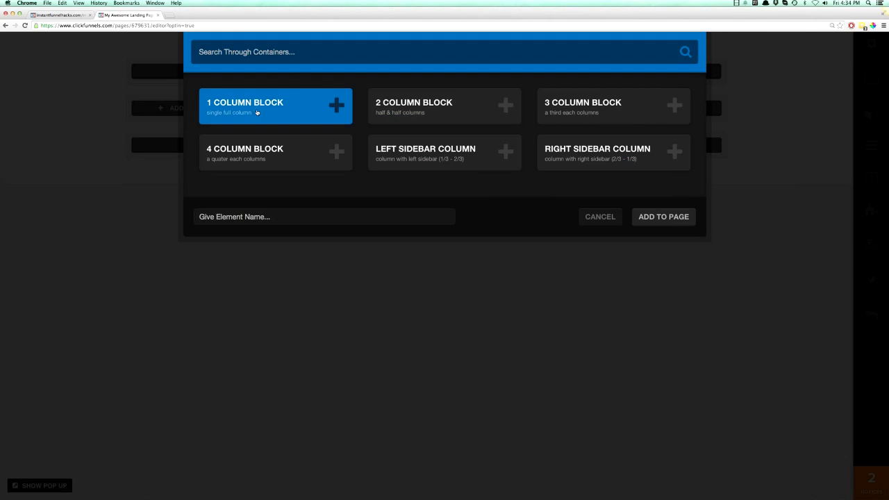
pyautogui.click(257, 112)
# Delete the one-column, two-column and four-column rows, keeping only the right sidebar row
pyautogui.click(729, 157)
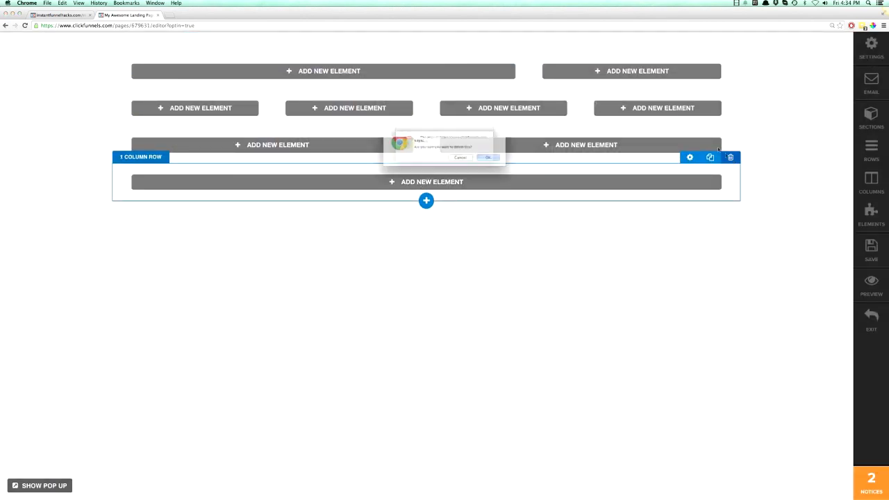
pyautogui.press('Return')
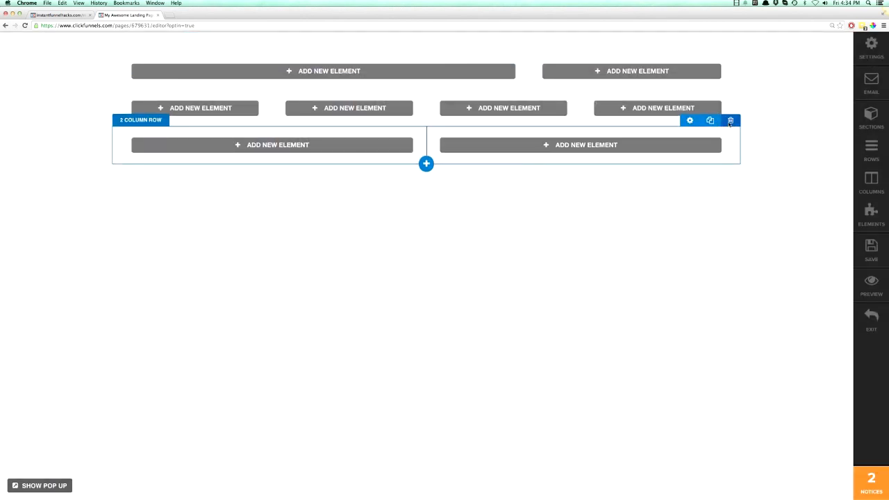
pyautogui.click(730, 121)
pyautogui.press('Return')
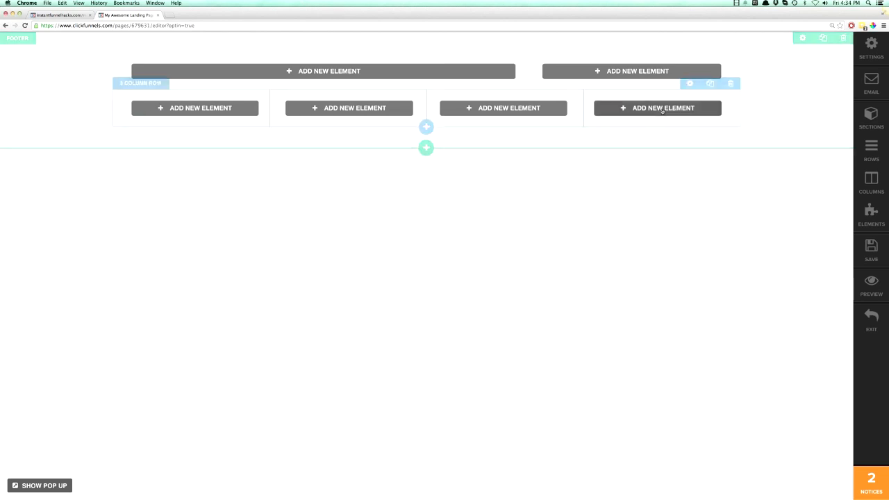
pyautogui.click(730, 83)
pyautogui.press('Return')
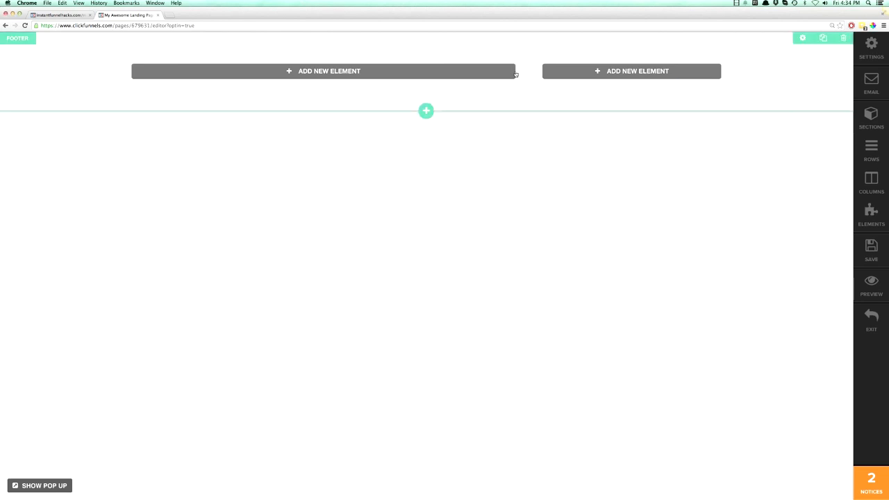
# Add a video element to the wide column of the right sidebar row and review its configuration settings
pyautogui.click(320, 72)
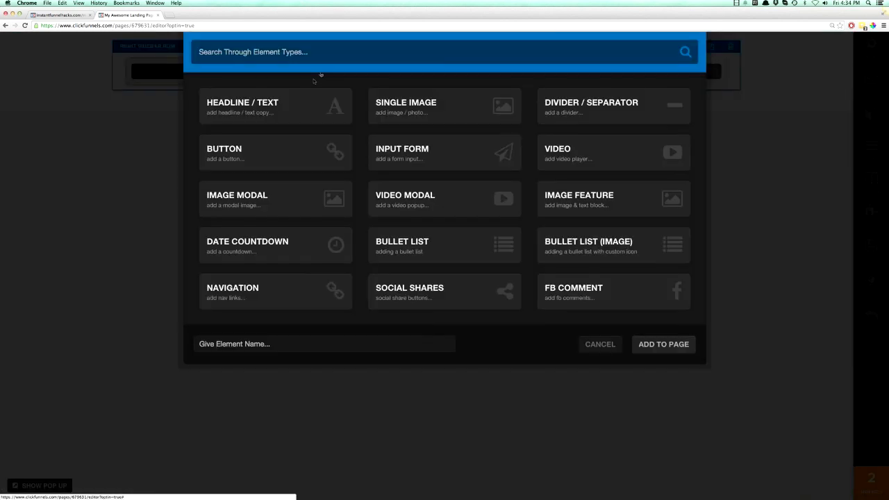
pyautogui.click(574, 148)
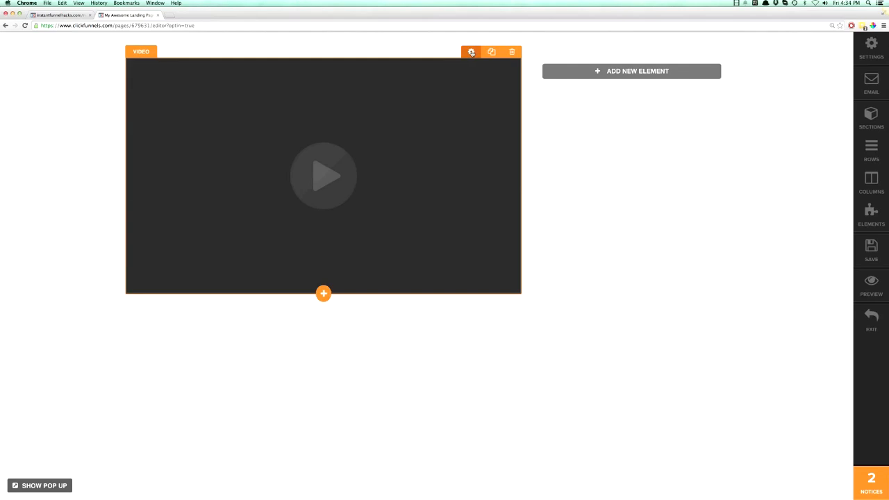
pyautogui.click(471, 52)
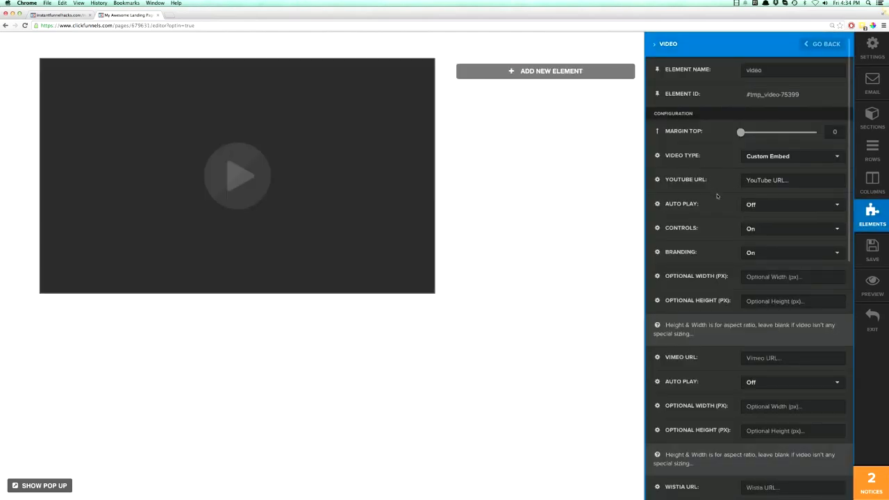
pyautogui.scroll(-5, 722, 194)
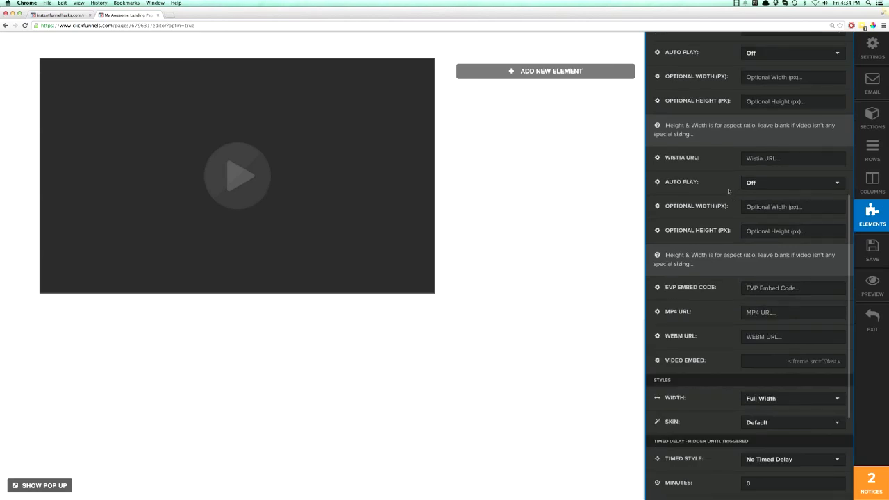
# Try the 3/4 Width and Half Width options on the video element and return it to Full Width
pyautogui.scroll(5, 728, 191)
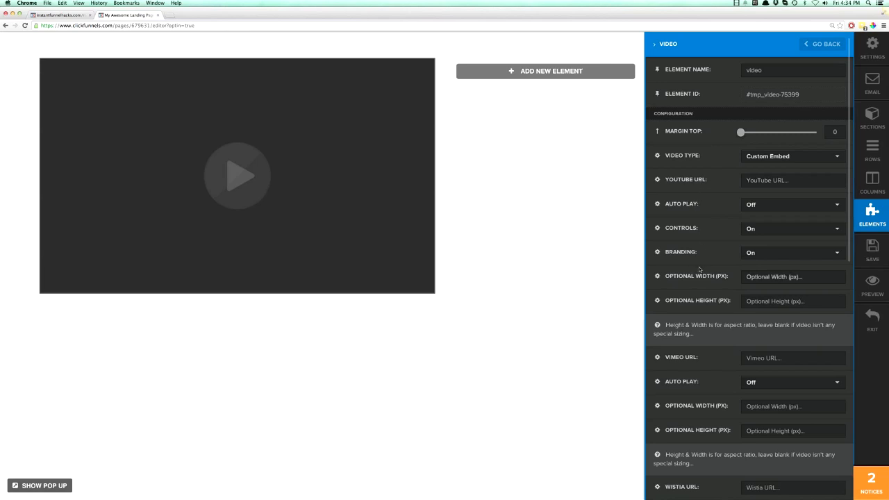
pyautogui.scroll(-10, 699, 267)
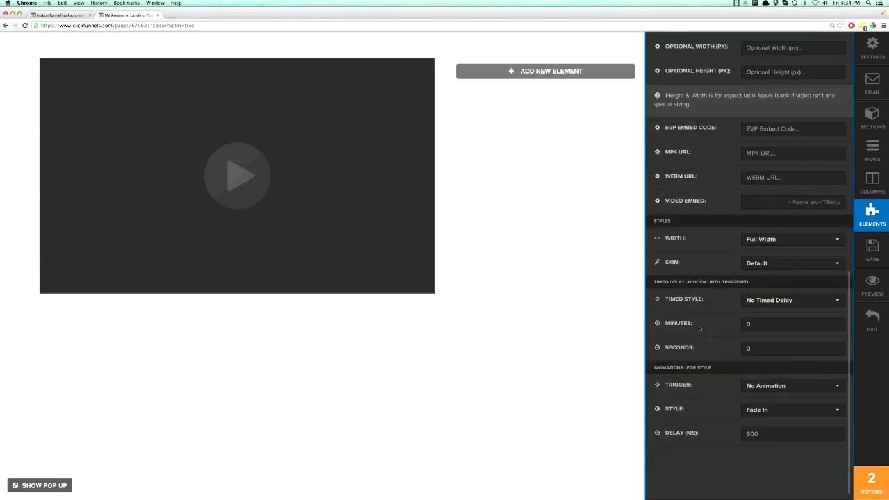
pyautogui.click(764, 244)
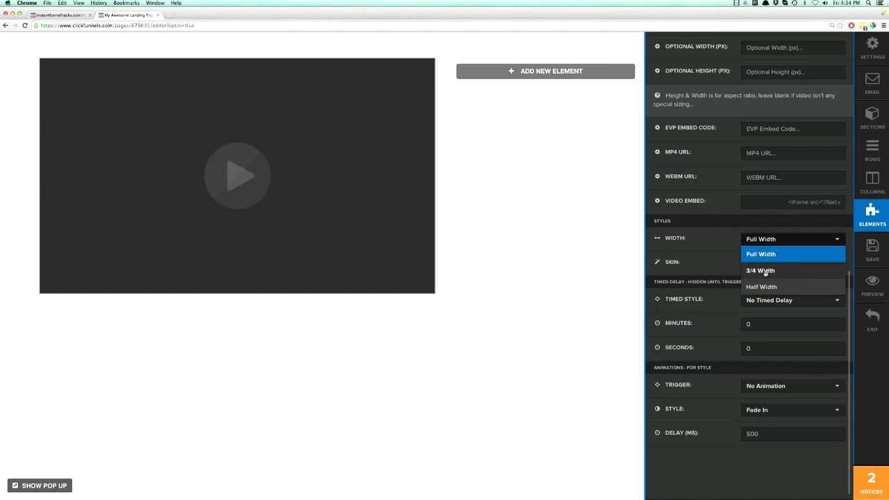
pyautogui.click(765, 272)
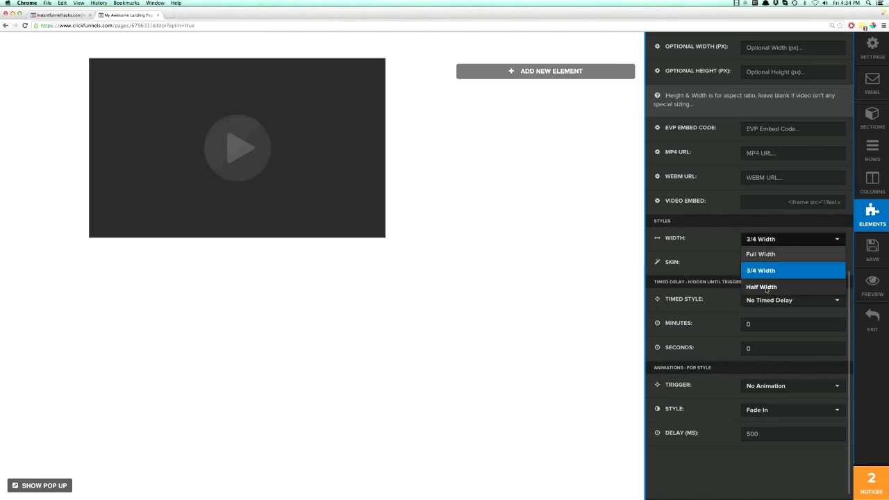
pyautogui.click(766, 288)
pyautogui.click(761, 243)
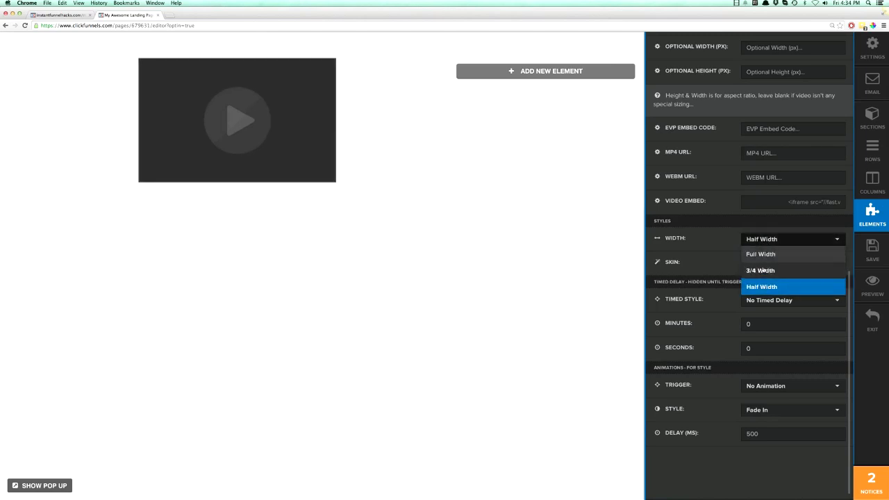
pyautogui.click(764, 270)
pyautogui.click(764, 243)
pyautogui.click(762, 255)
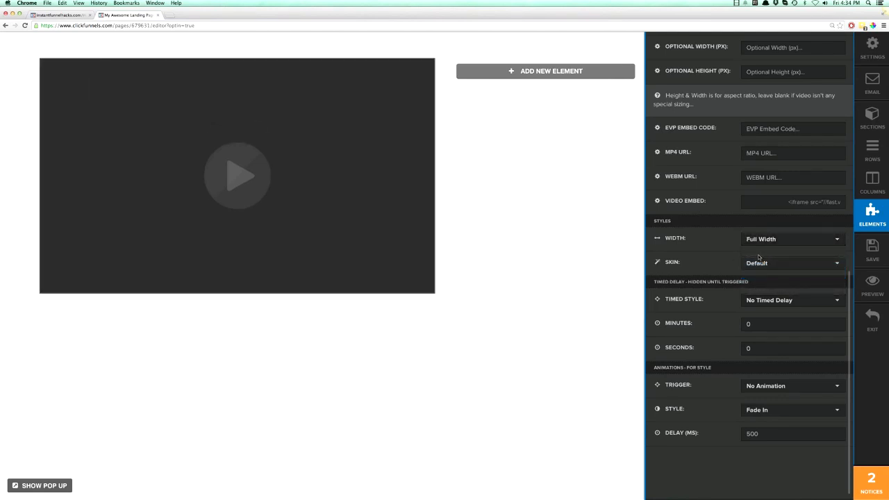
# Set the video element's video type to YouTube
pyautogui.scroll(10, 722, 274)
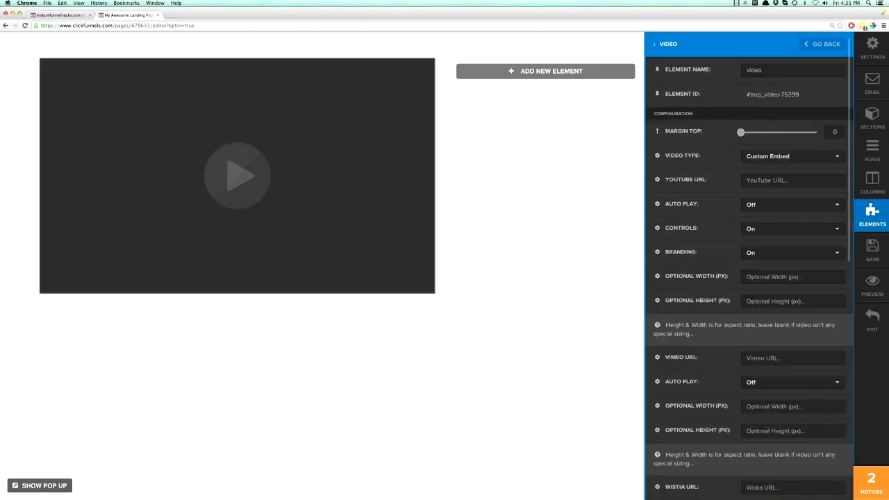
pyautogui.click(774, 181)
pyautogui.click(766, 159)
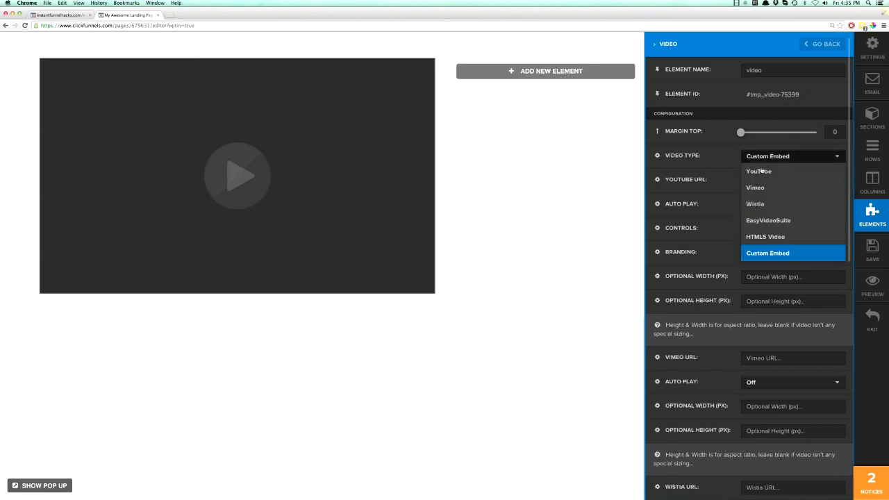
pyautogui.click(761, 172)
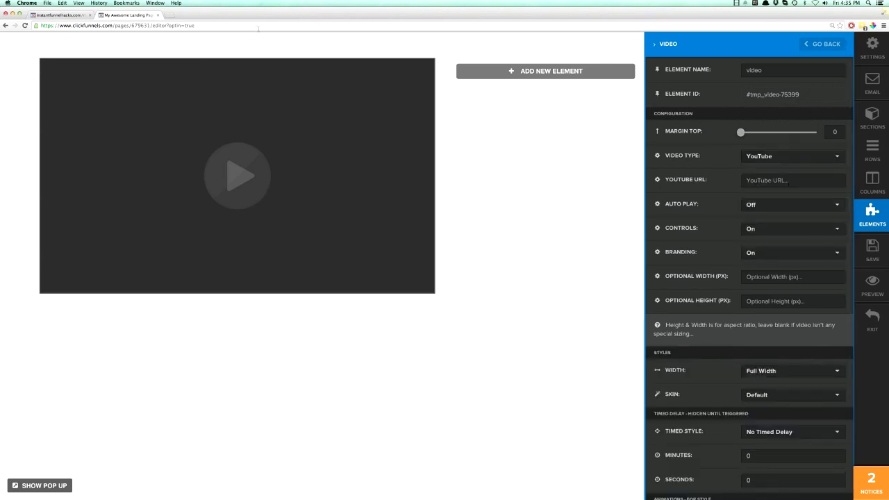
# Open youtube.com in a new browser tab, pause the video "The President Speaks on Fixing America's Broken Immigration System" and copy its address
pyautogui.click(174, 16)
pyautogui.write('youtube.com')
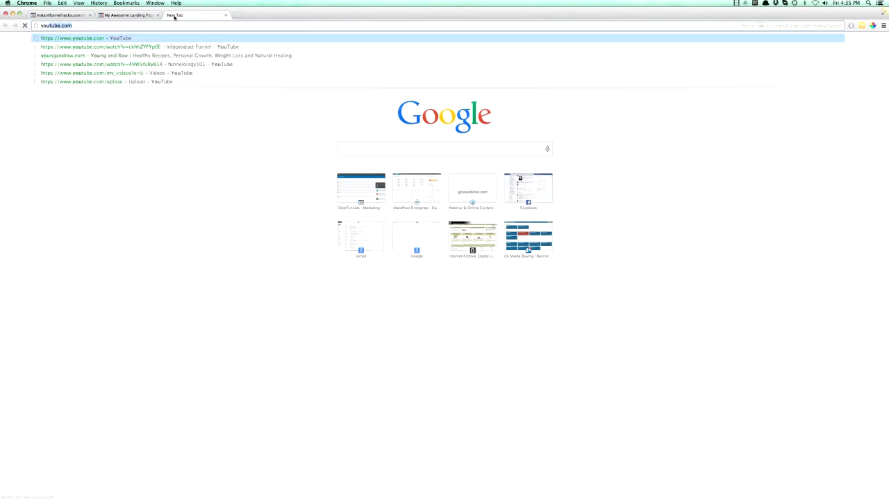
pyautogui.press('Return')
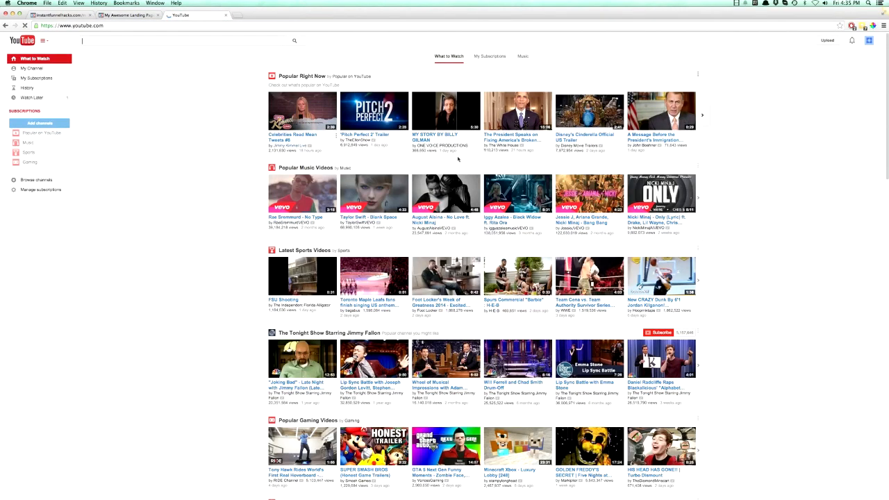
pyautogui.click(507, 134)
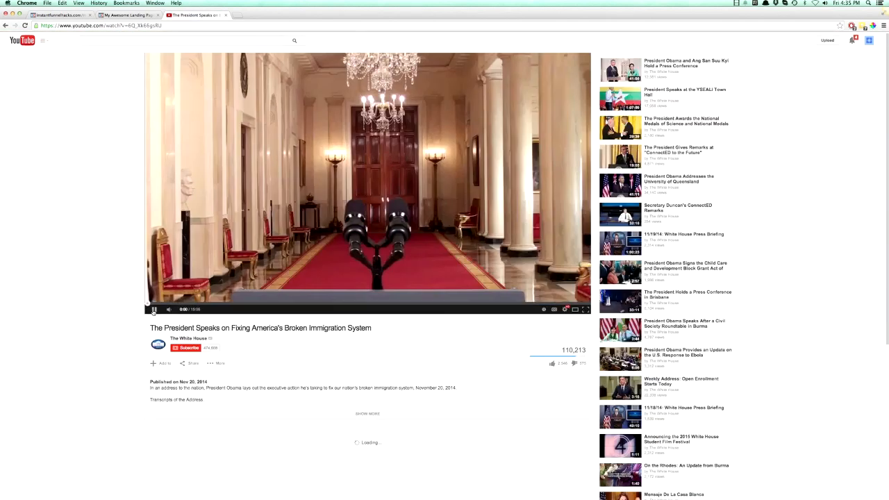
pyautogui.click(153, 310)
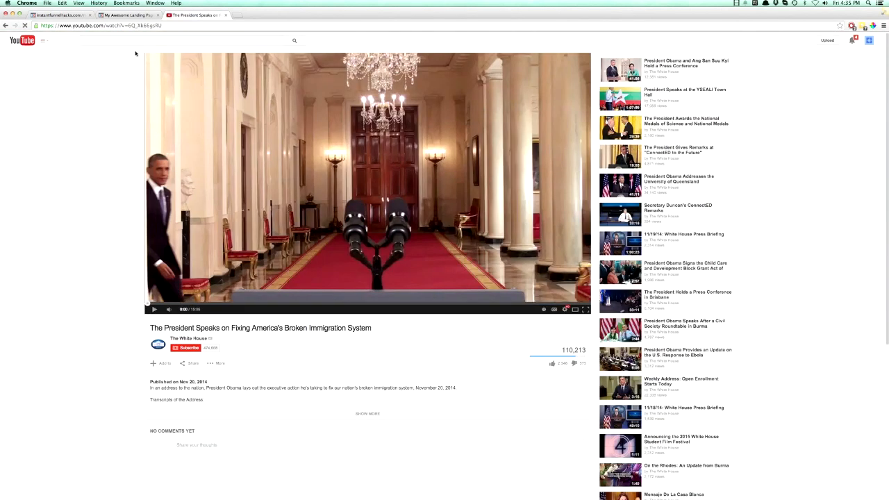
pyautogui.click(120, 25)
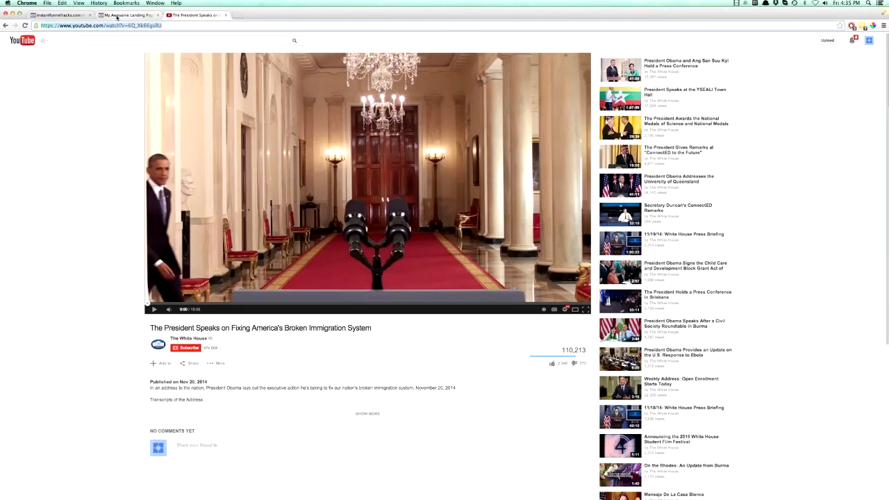
# Back in the page editor, paste the copied address as the video's YouTube URL and turn Auto Play on
pyautogui.click(116, 18)
pyautogui.click(257, 137)
pyautogui.click(483, 143)
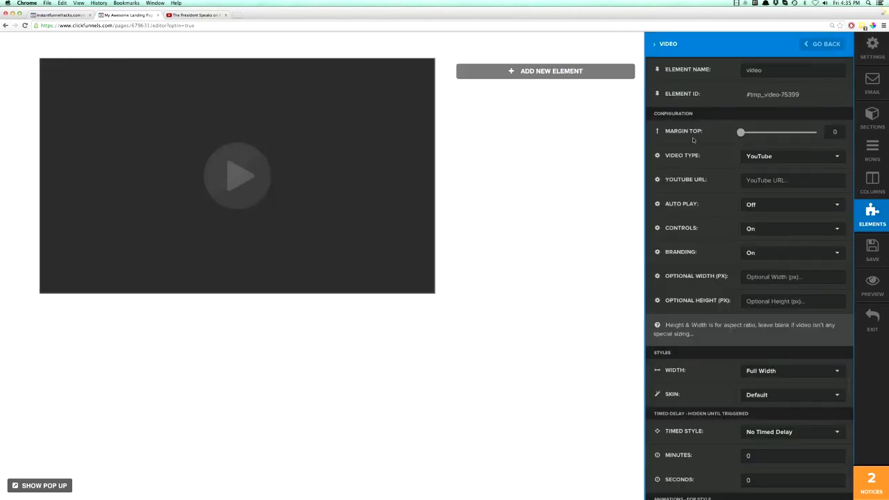
pyautogui.click(764, 180)
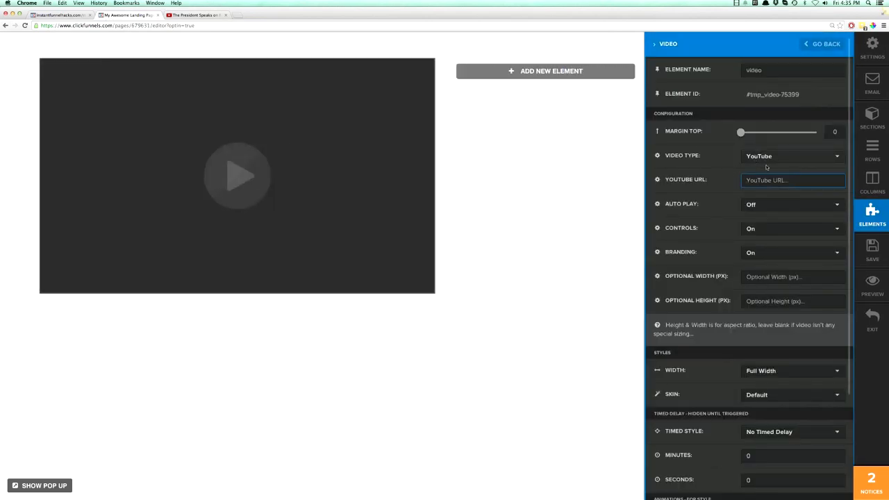
pyautogui.press('super+v')
pyautogui.click(749, 206)
pyautogui.click(759, 234)
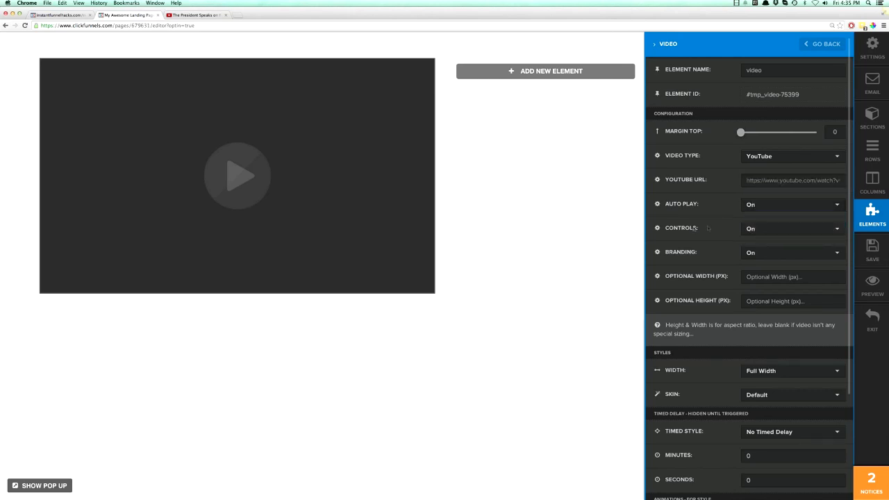
pyautogui.click(634, 233)
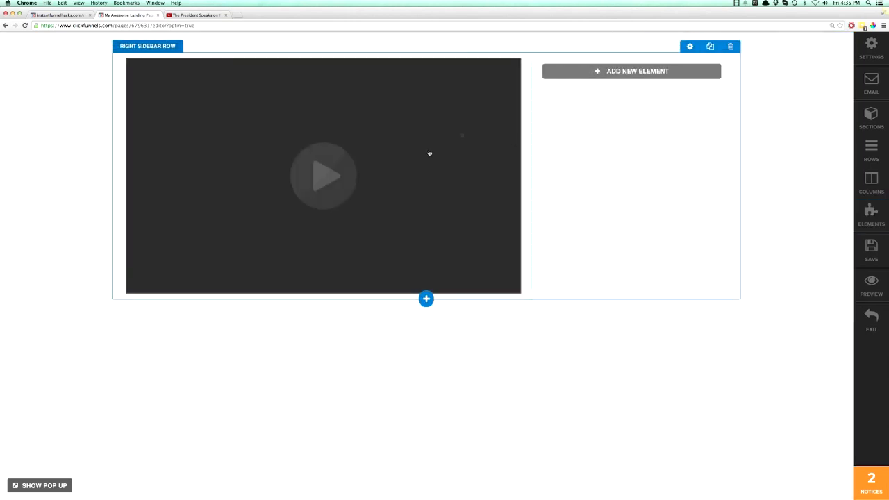
# Save the page, check the video's playback in a preview and close the preview
pyautogui.click(862, 250)
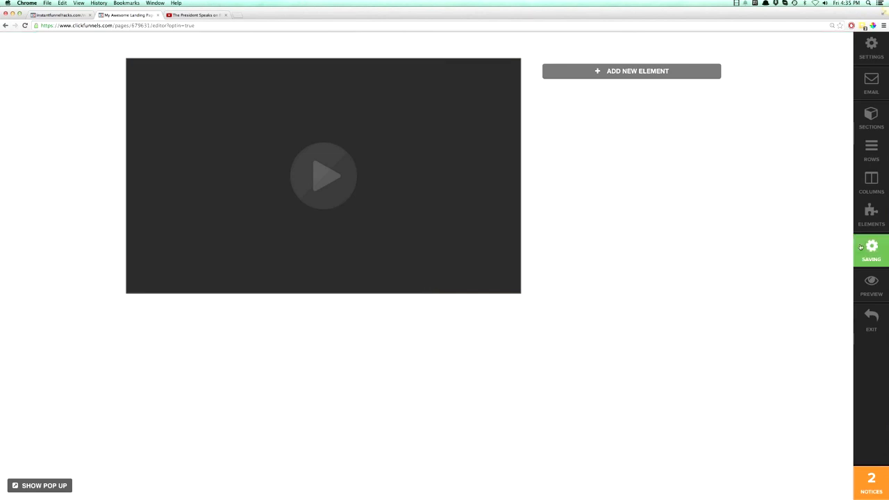
pyautogui.click(871, 290)
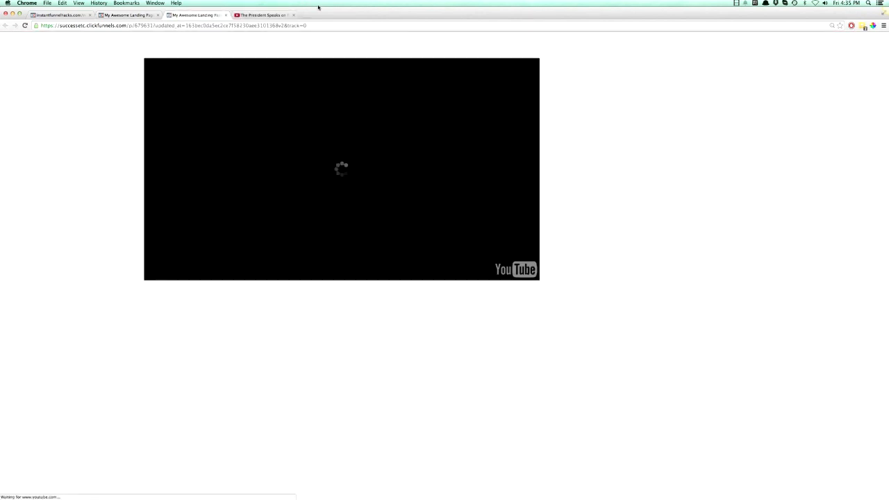
pyautogui.press('XF86AudioLowerVolume')
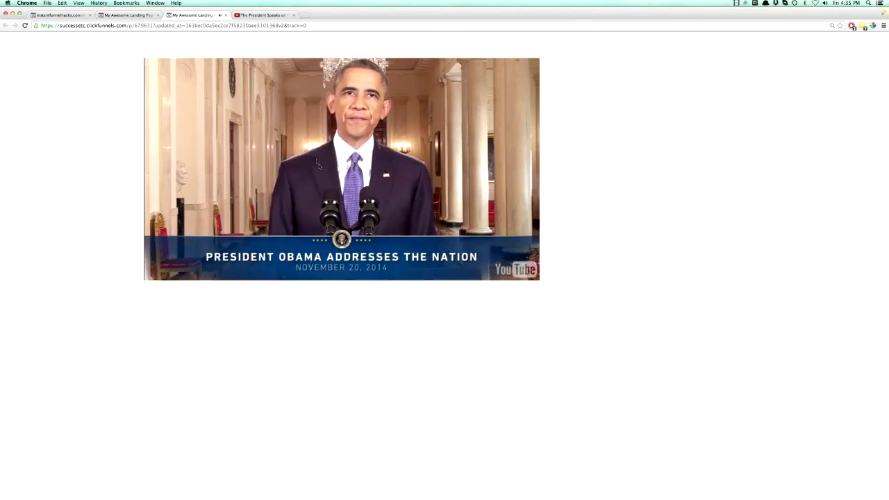
pyautogui.middleClick(186, 16)
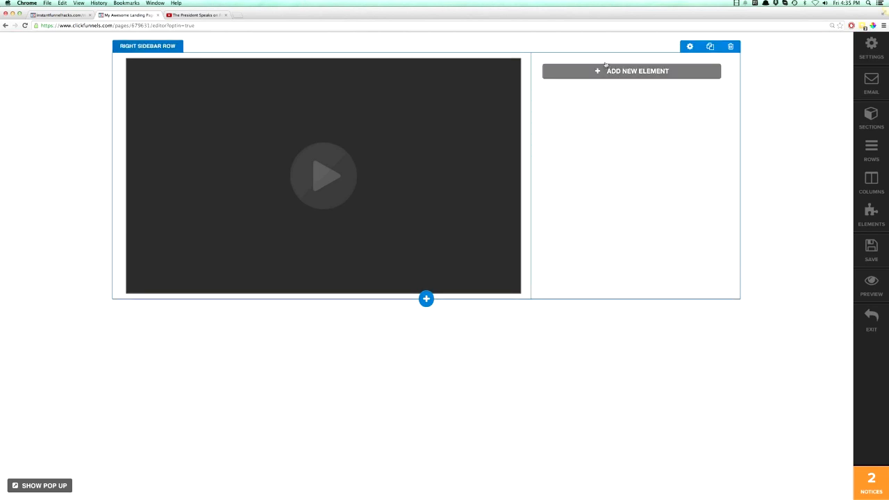
# Add a headline to the narrow sidebar column reading "Give Me Your Best Email Address For Some Wicked Awesome Stuff..."
pyautogui.click(622, 72)
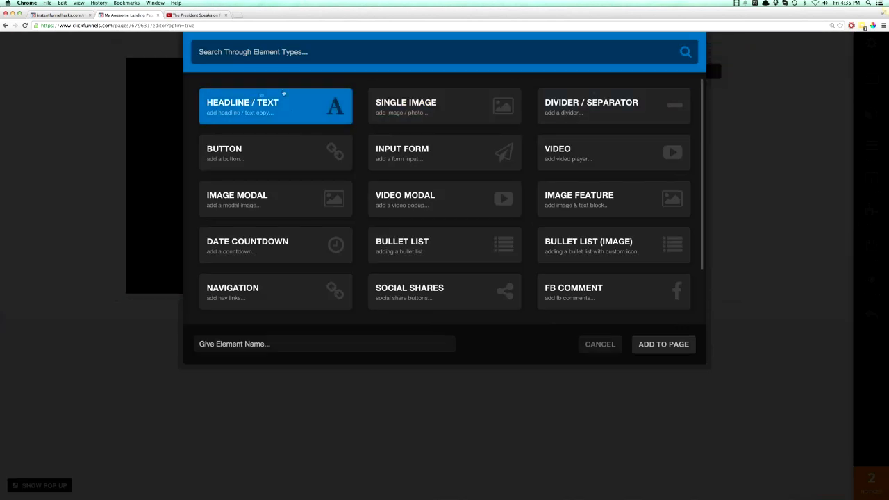
pyautogui.click(260, 102)
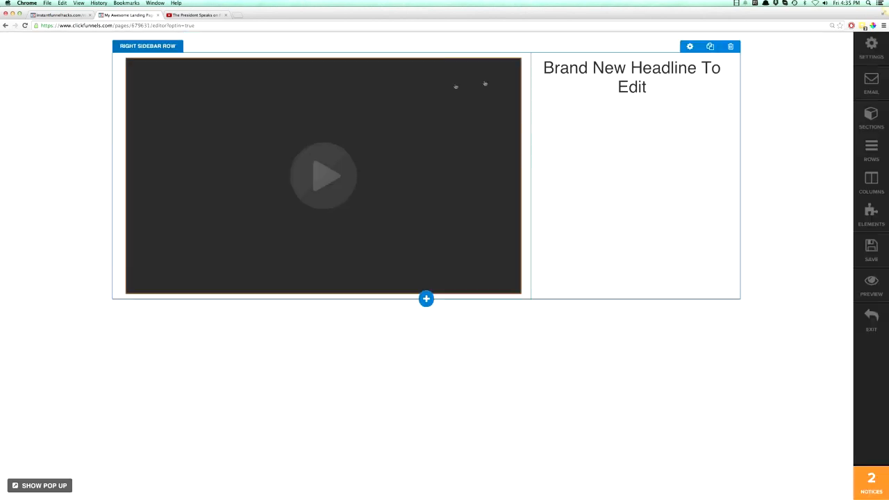
pyautogui.tripleClick(588, 66)
pyautogui.write('Give Me Your Me')
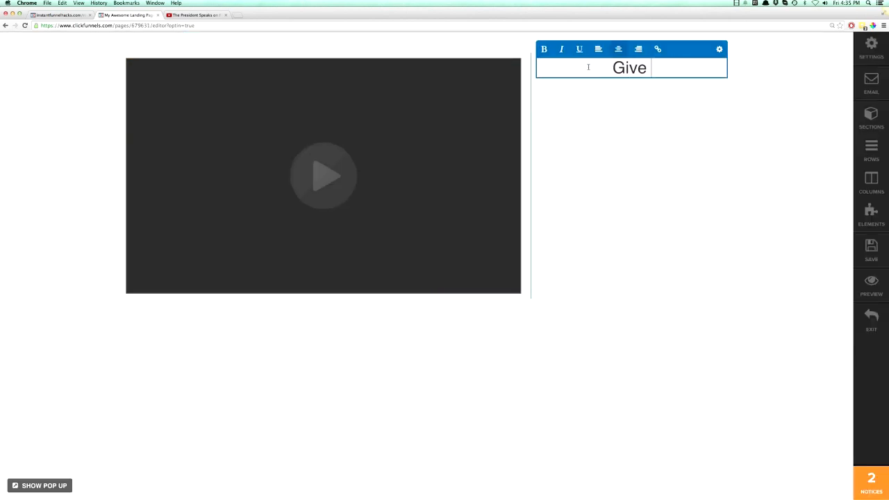
pyautogui.press('BackSpace')
pyautogui.press('BackSpace')
pyautogui.write('Best EWmail')
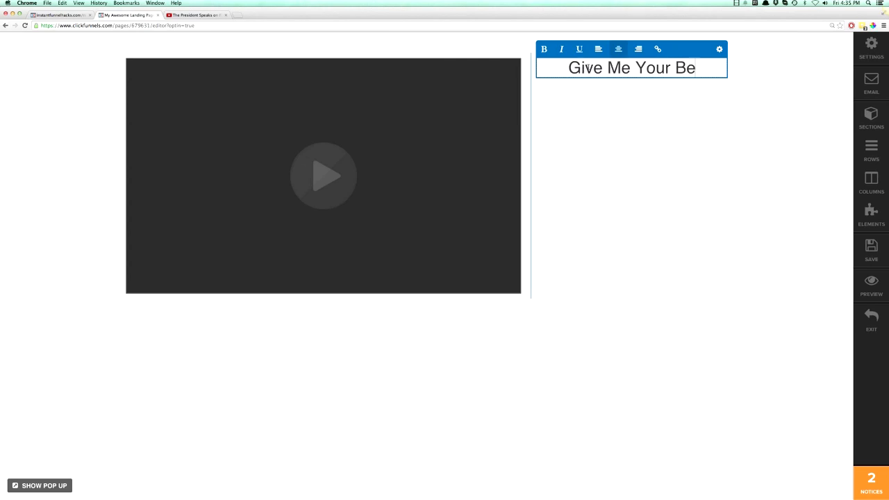
pyautogui.press('BackSpace')
pyautogui.press('BackSpace')
pyautogui.press('BackSpace')
pyautogui.press('BackSpace')
pyautogui.press('BackSpace')
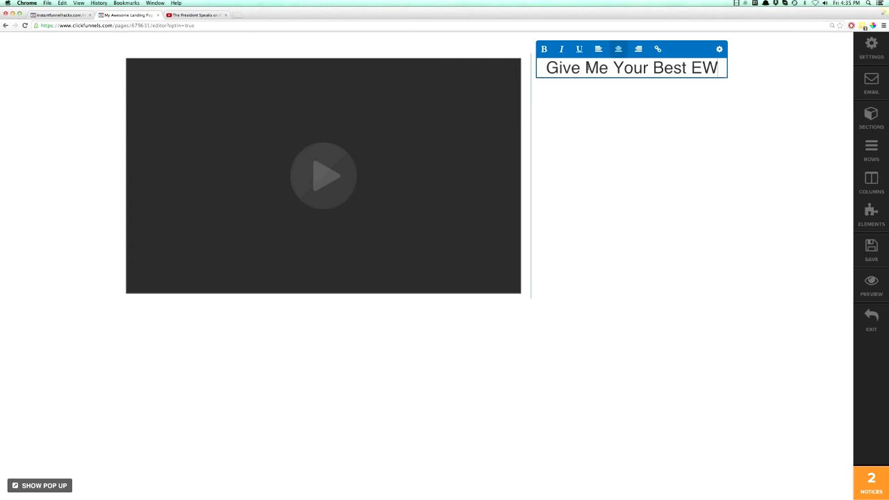
pyautogui.write('mail Addrees')
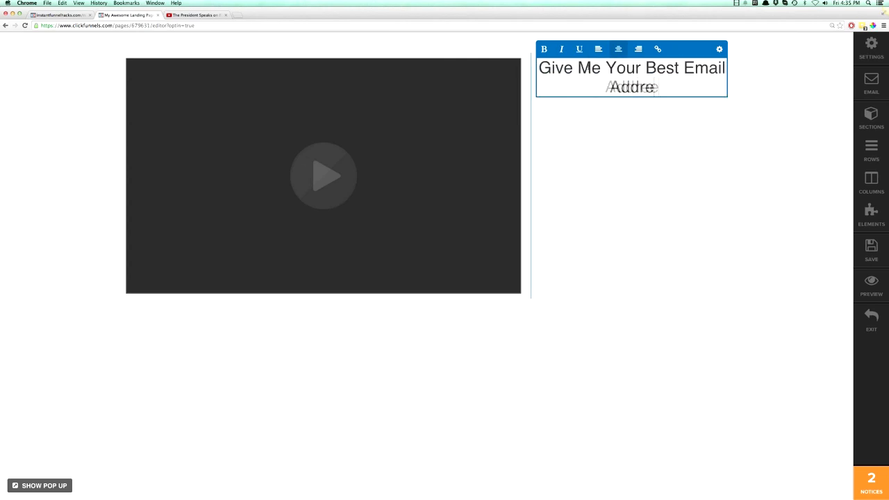
pyautogui.press('BackSpace')
pyautogui.press('BackSpace')
pyautogui.write('ss For Some Wicket')
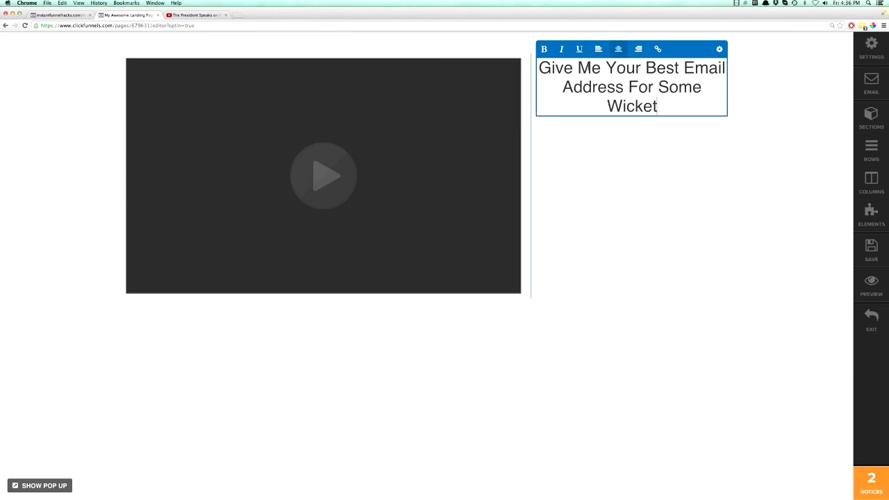
pyautogui.press('BackSpace')
pyautogui.write('d ')
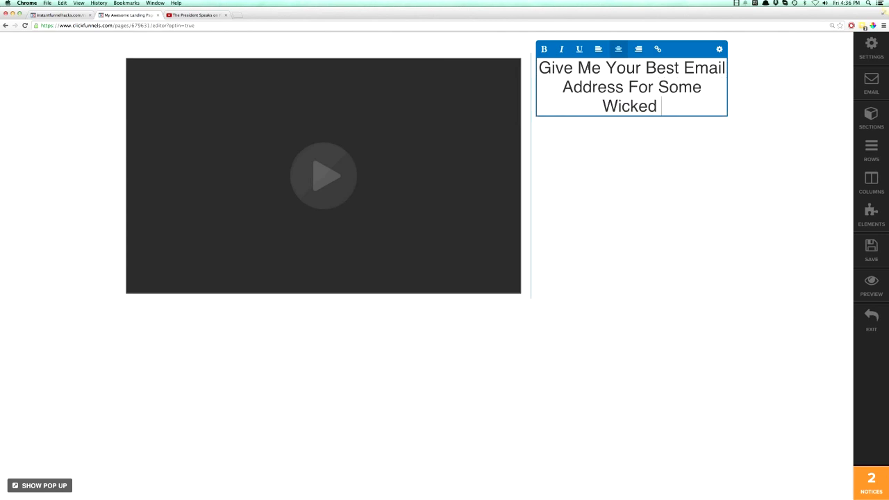
pyautogui.write('Awesome Stuff...')
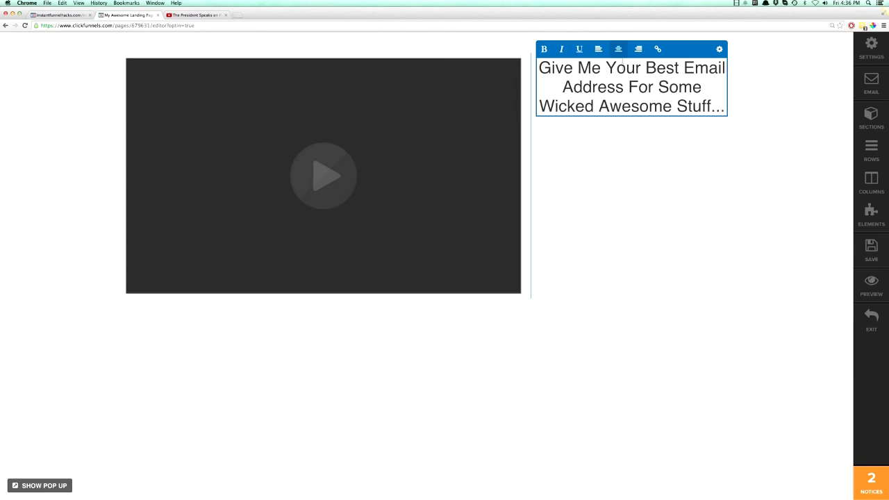
# Make the whole sidebar headline bold and set its text size to 24px
pyautogui.tripleClick(622, 68)
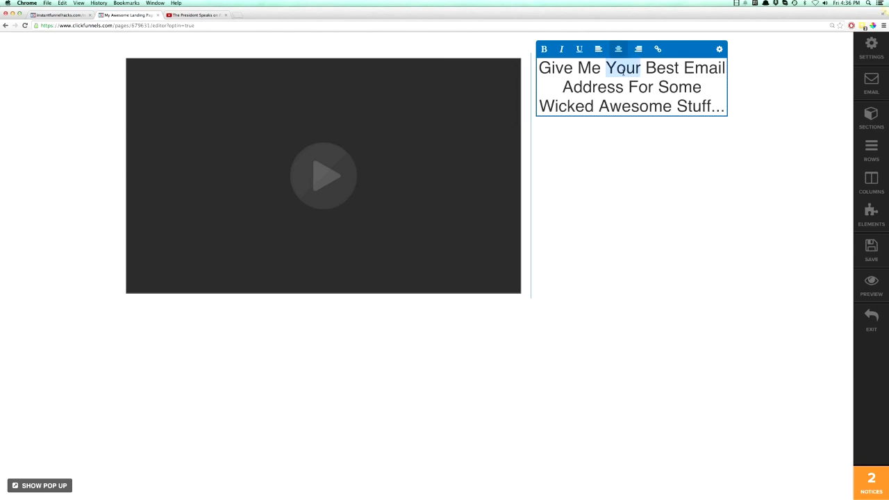
pyautogui.hotkey('ctrl', 'b')
pyautogui.click(767, 166)
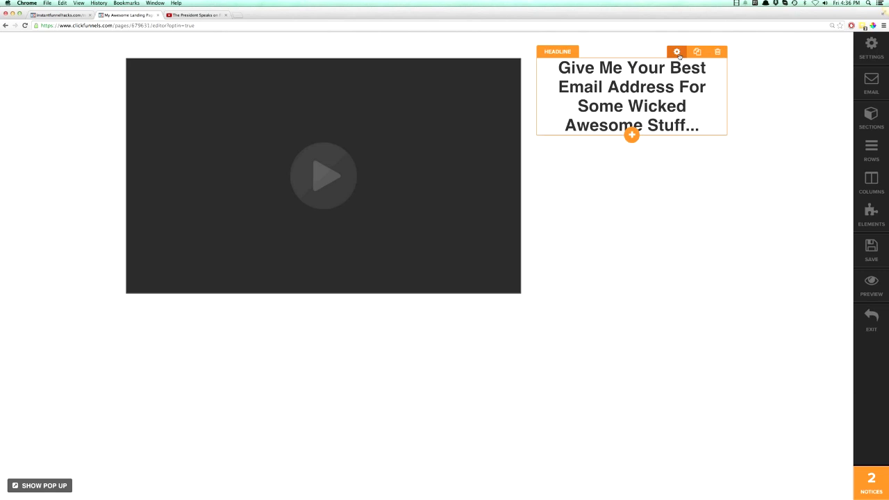
pyautogui.click(677, 52)
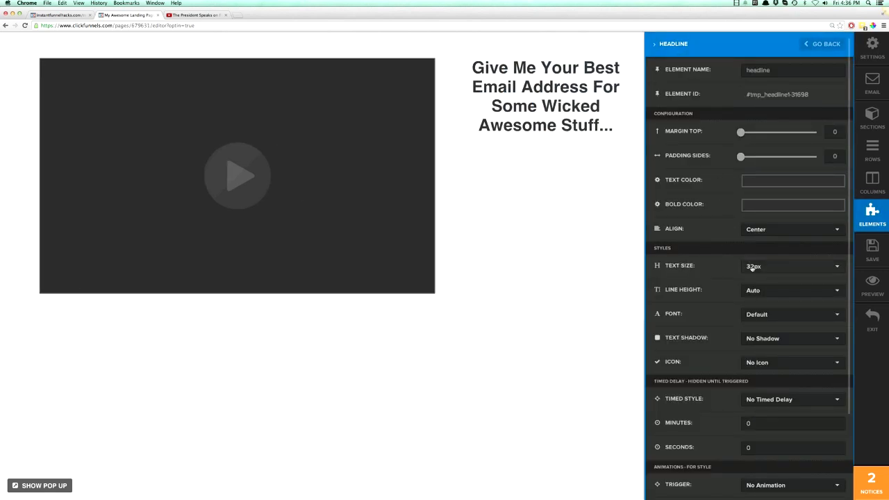
pyautogui.click(750, 267)
pyautogui.click(755, 316)
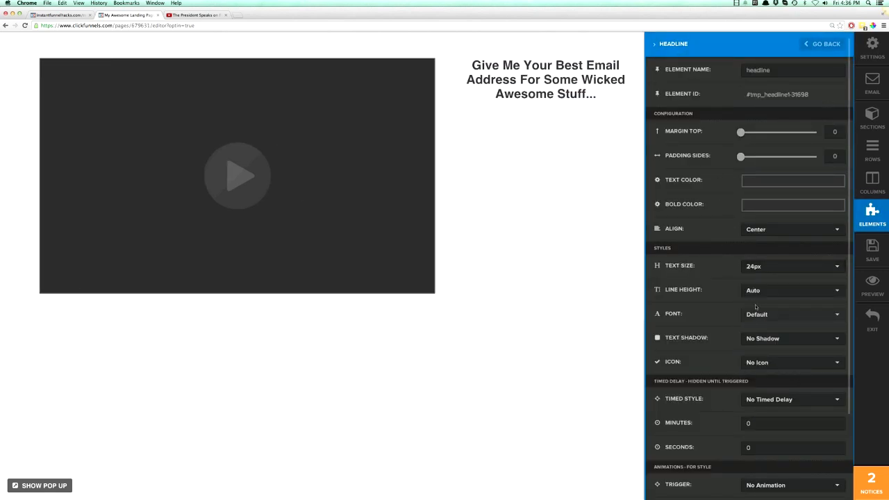
# Add a single image element directly below the sidebar headline
pyautogui.click(595, 216)
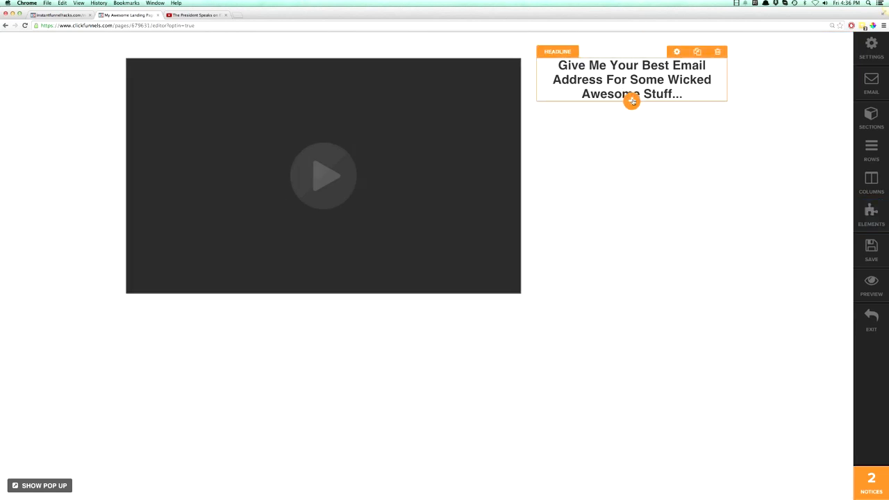
pyautogui.click(631, 100)
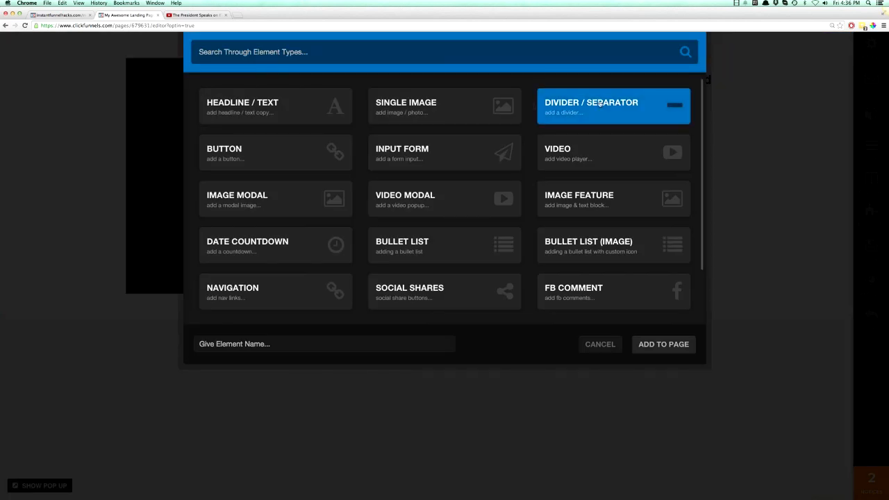
pyautogui.click(409, 111)
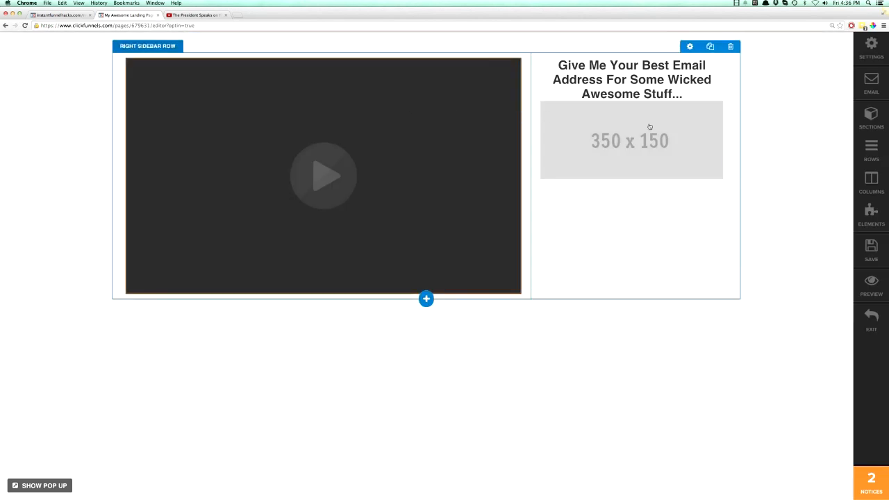
# Open the image picker for the new sidebar image and look through the uploaded and stock images
pyautogui.click(644, 136)
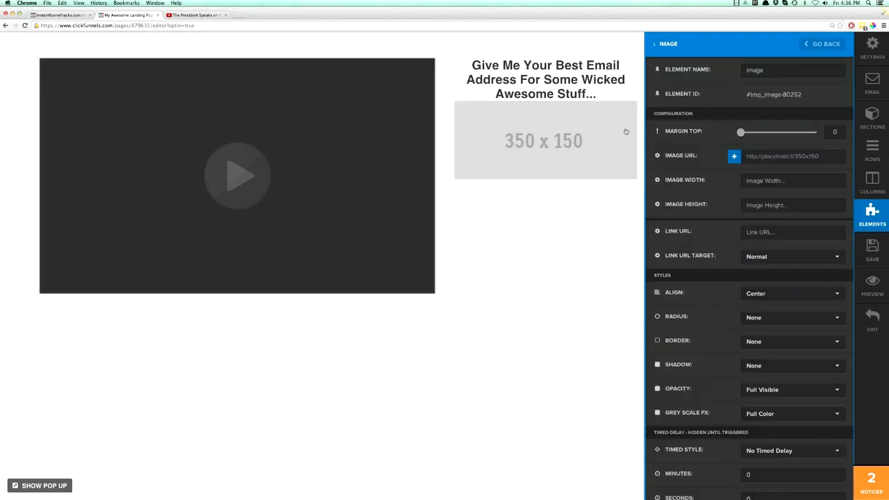
pyautogui.click(734, 157)
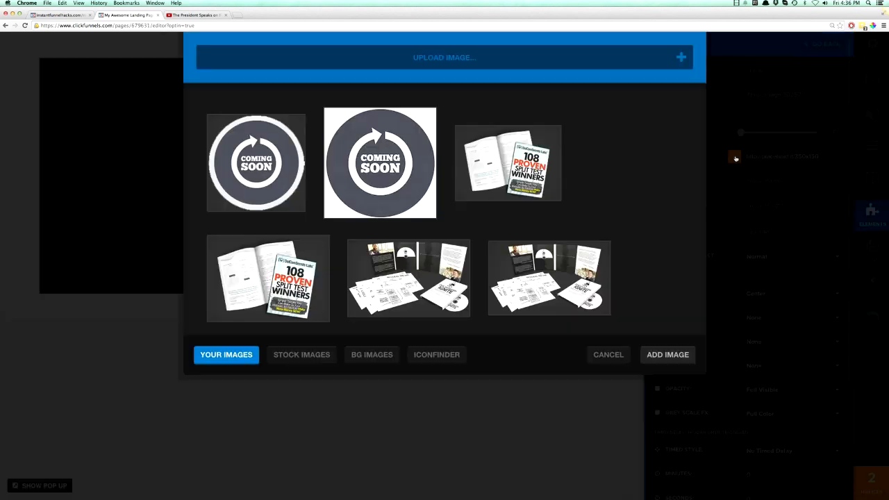
pyautogui.scroll(-15, 395, 205)
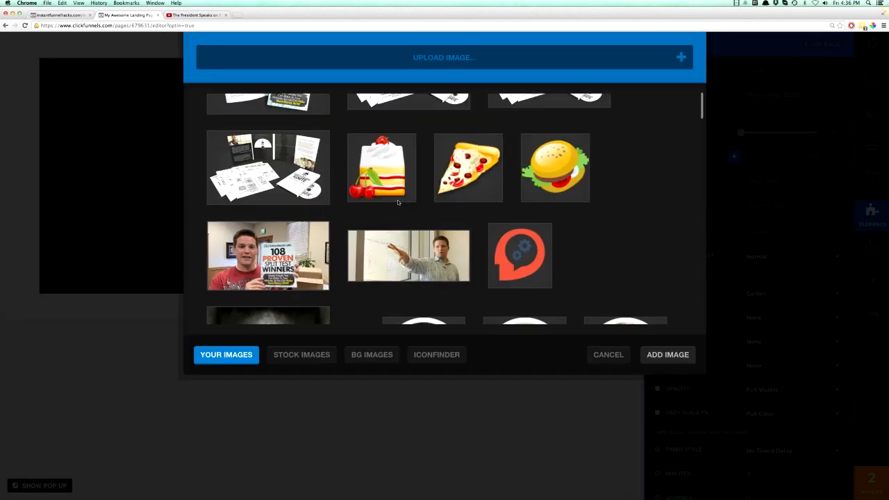
pyautogui.scroll(-15, 399, 205)
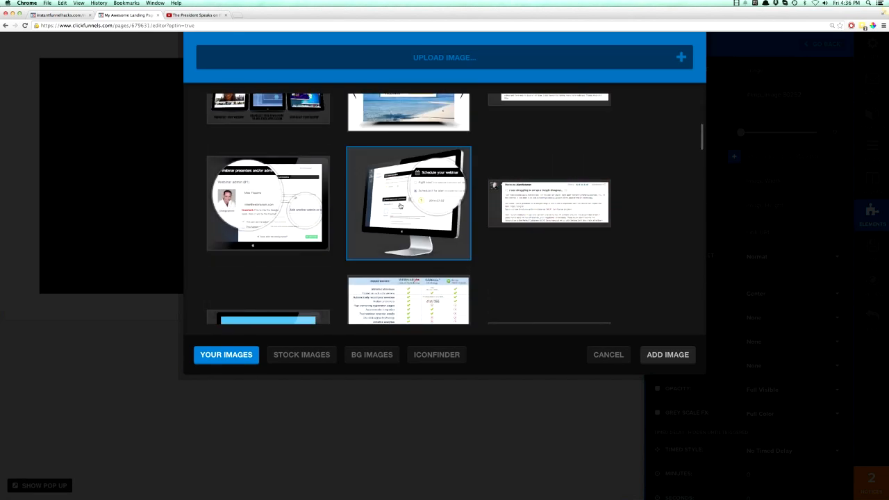
pyautogui.scroll(20, 401, 204)
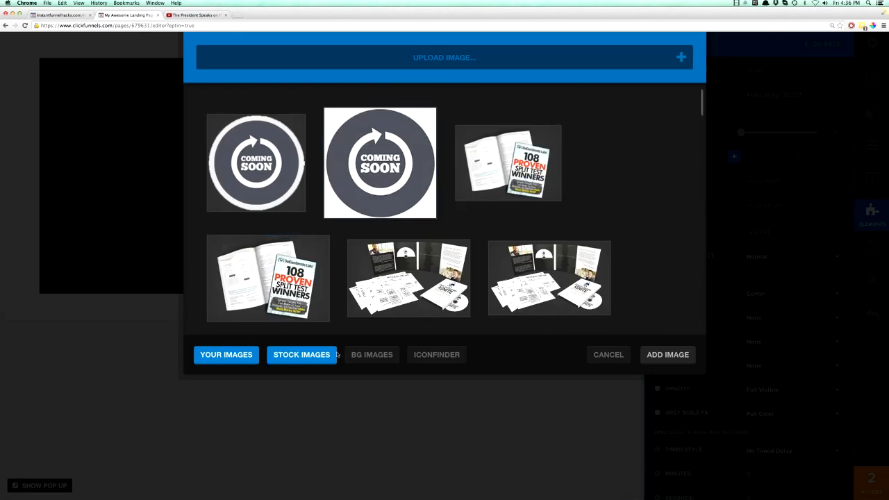
pyautogui.click(301, 354)
pyautogui.scroll(-2, 448, 234)
pyautogui.scroll(2, 462, 236)
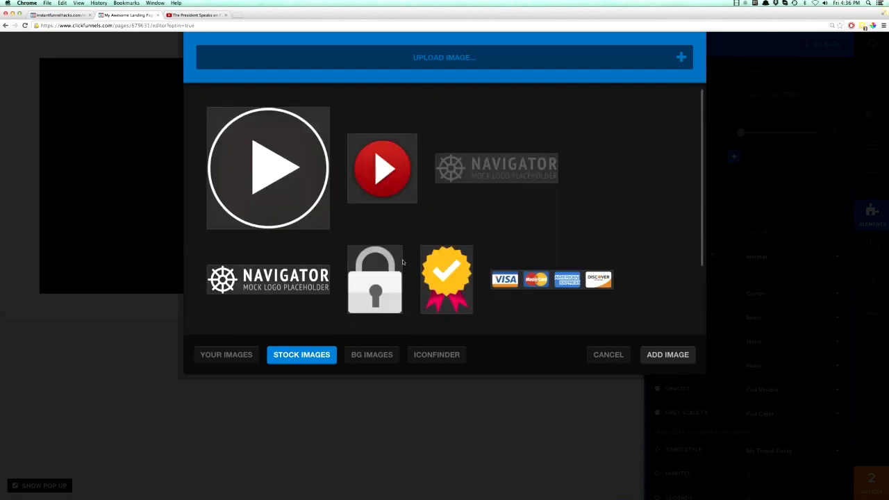
# Search Iconfinder for "president" and use the icon of the suited man as the sidebar image
pyautogui.click(432, 354)
pyautogui.click(325, 119)
pyautogui.write('president')
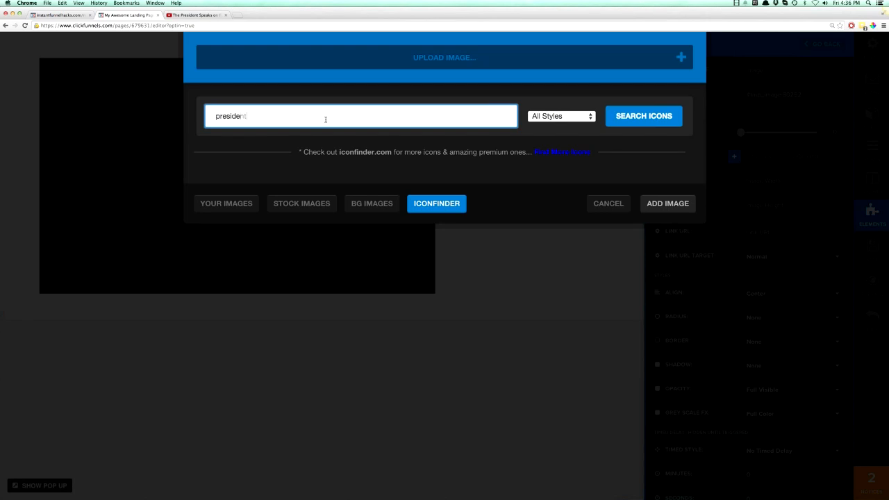
pyautogui.click(646, 121)
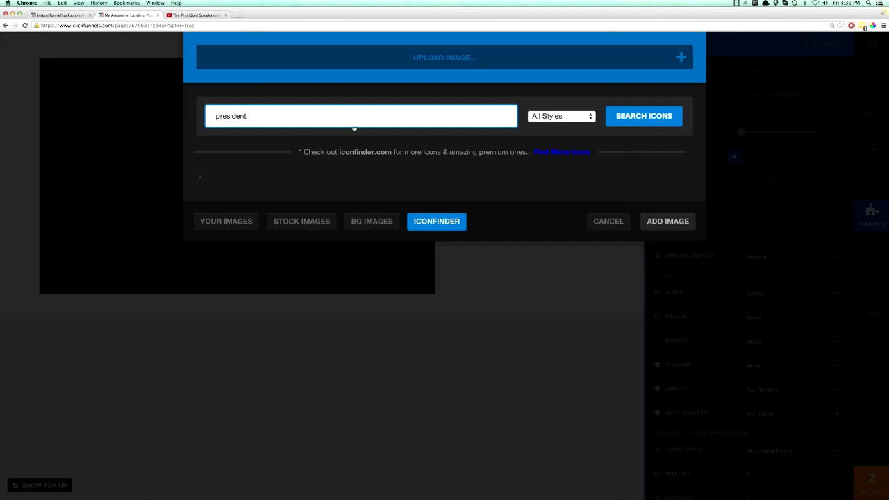
pyautogui.doubleClick(248, 117)
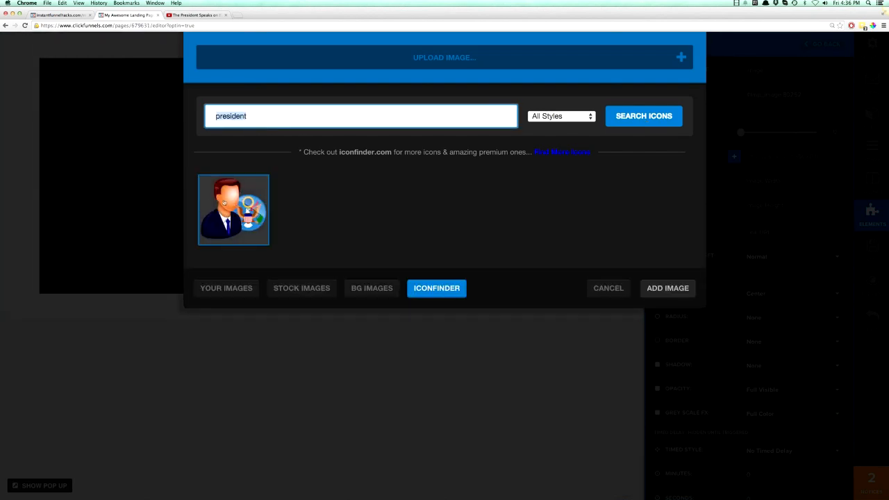
pyautogui.click(235, 209)
pyautogui.click(235, 209)
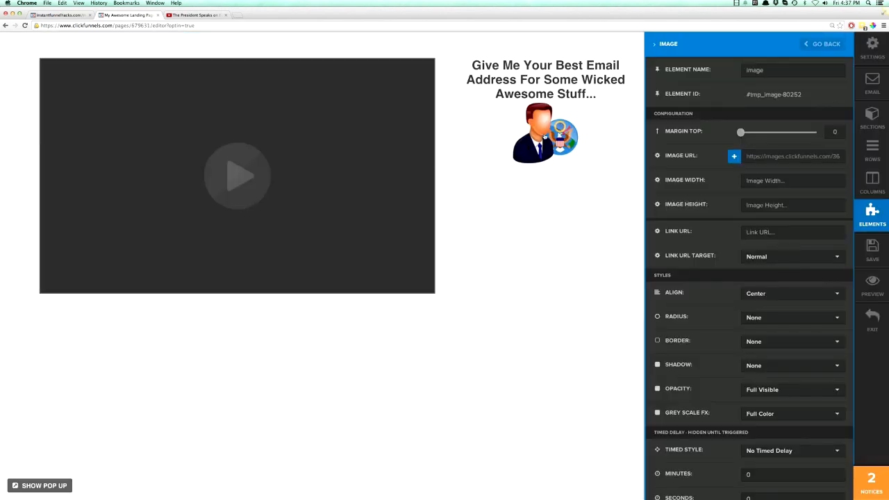
# Set the president image's top margin to 12
pyautogui.click(546, 136)
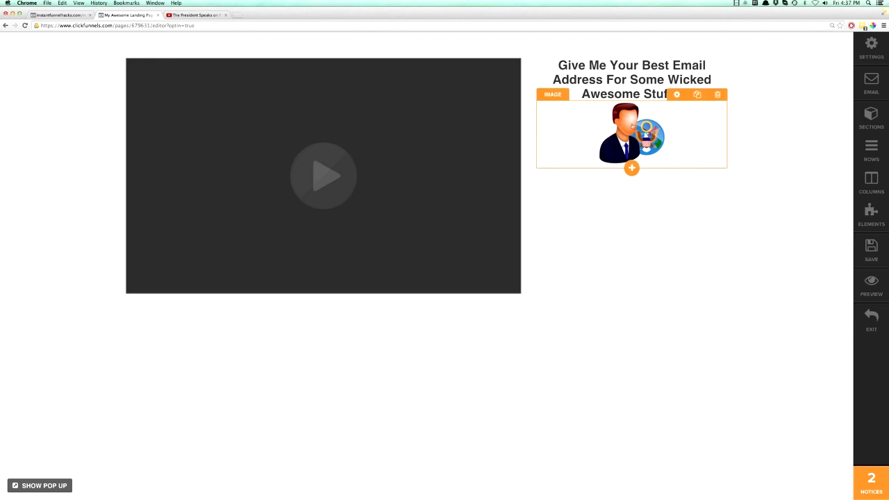
pyautogui.click(677, 95)
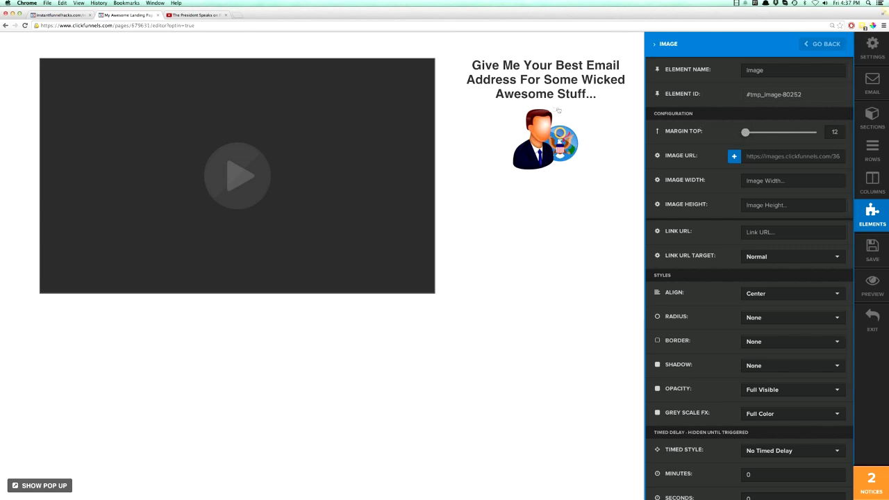
pyautogui.click(612, 80)
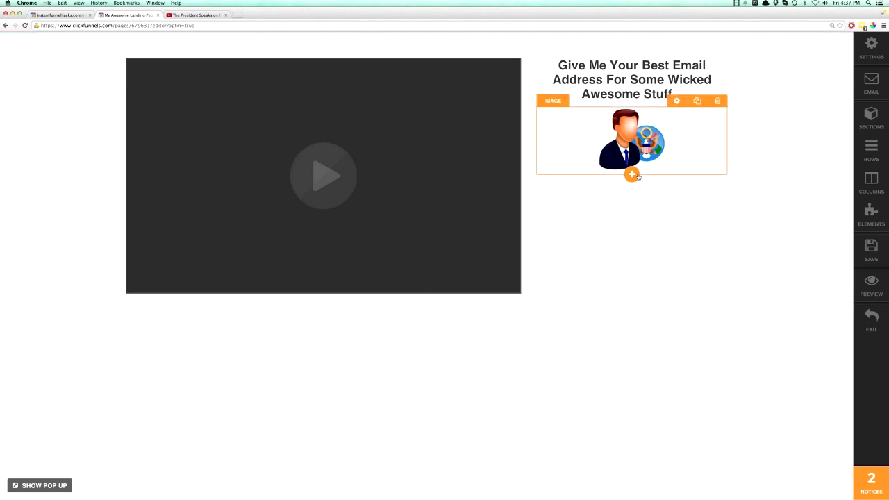
# Add an input form below the president image and set its top margin to 12
pyautogui.click(632, 175)
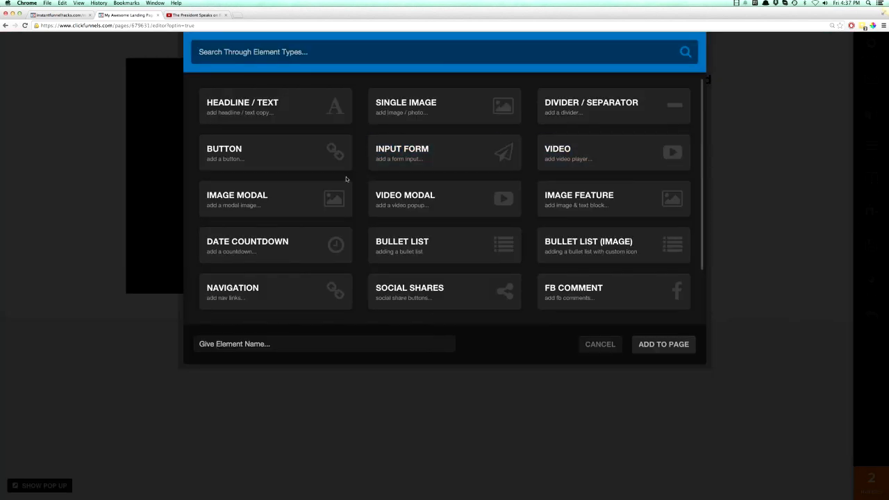
pyautogui.click(422, 154)
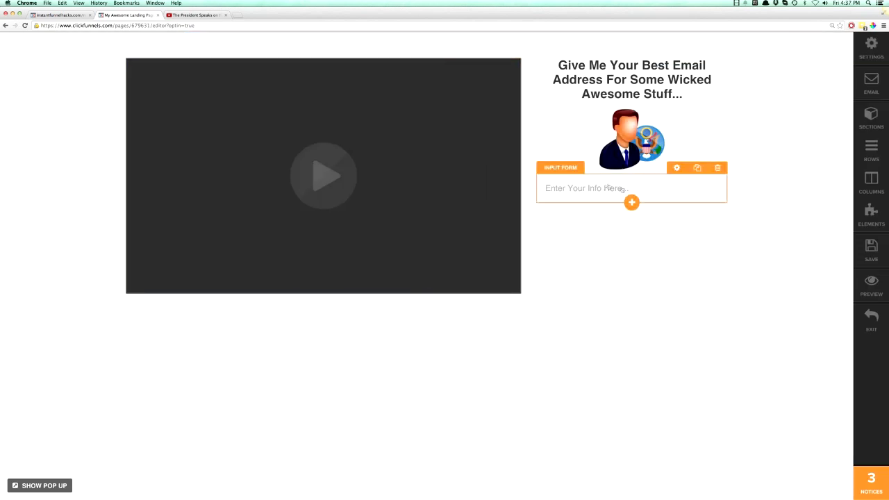
pyautogui.click(696, 168)
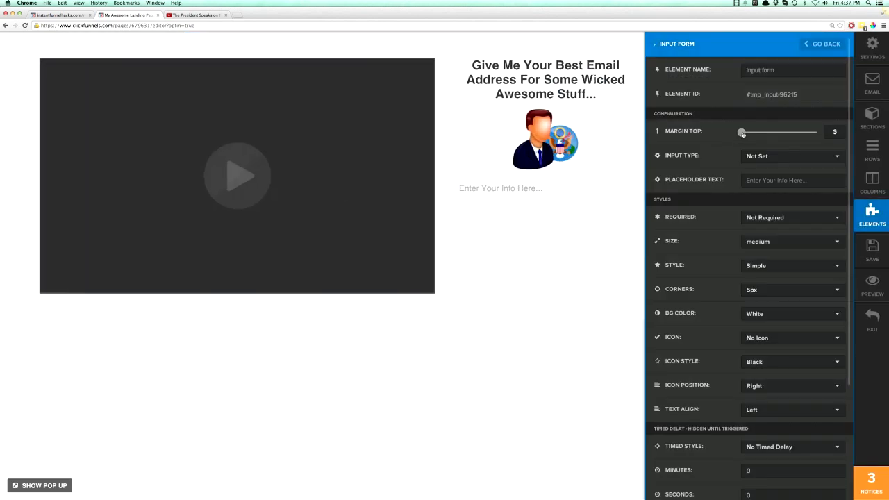
pyautogui.click(745, 133)
# Change the input form's placeholder text to "Enter Your Email Address Here"
pyautogui.click(791, 180)
pyautogui.moveTo(808, 181); pyautogui.dragTo(778, 180)
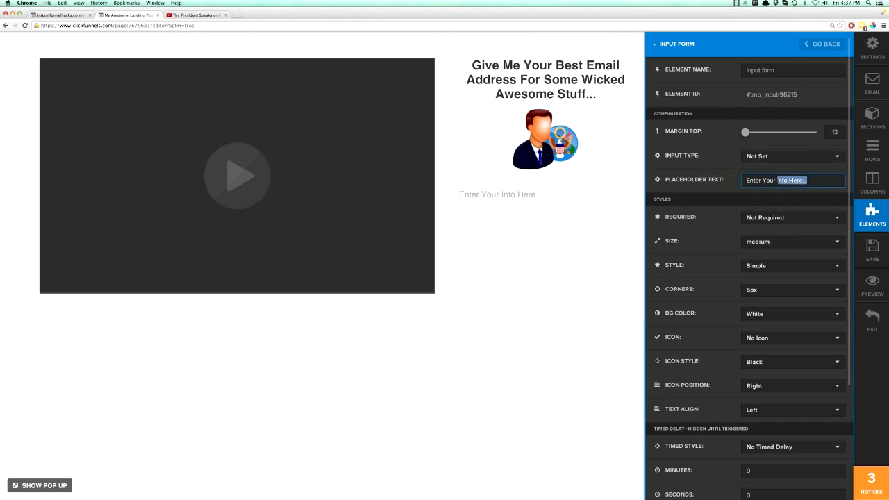
pyautogui.write('Email Address')
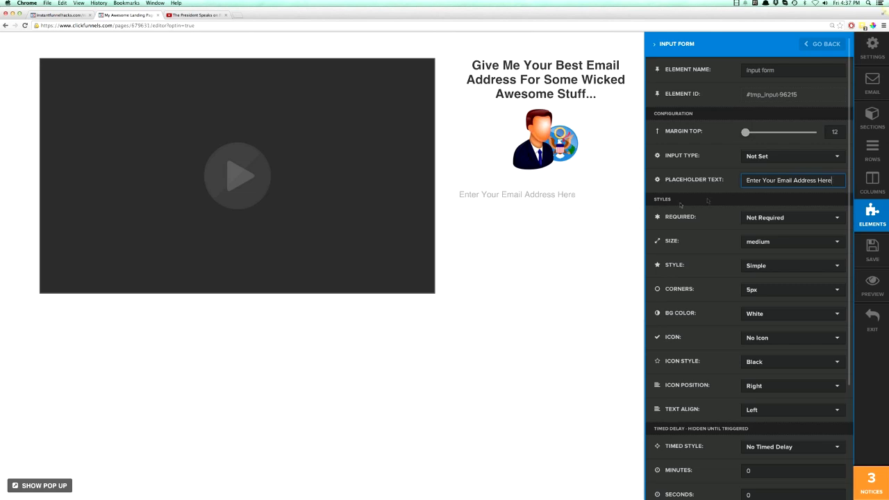
pyautogui.click(611, 230)
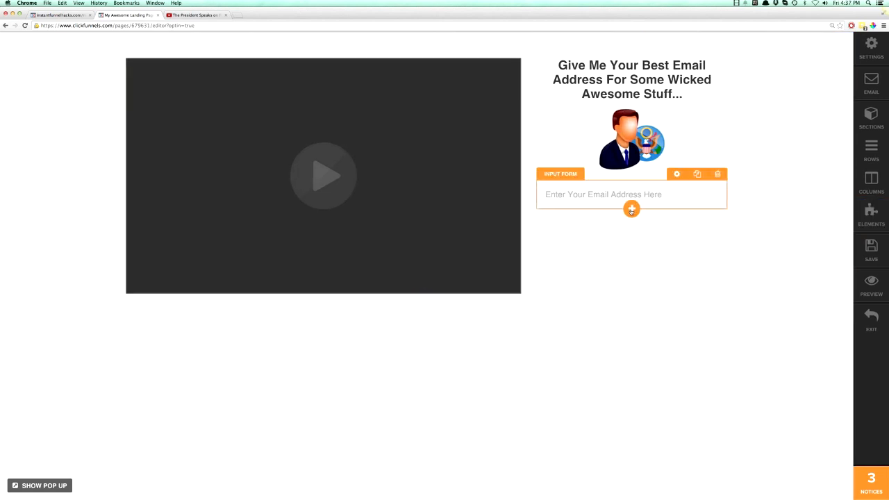
# Add a button below the email input and set its top margin to 25
pyautogui.click(631, 210)
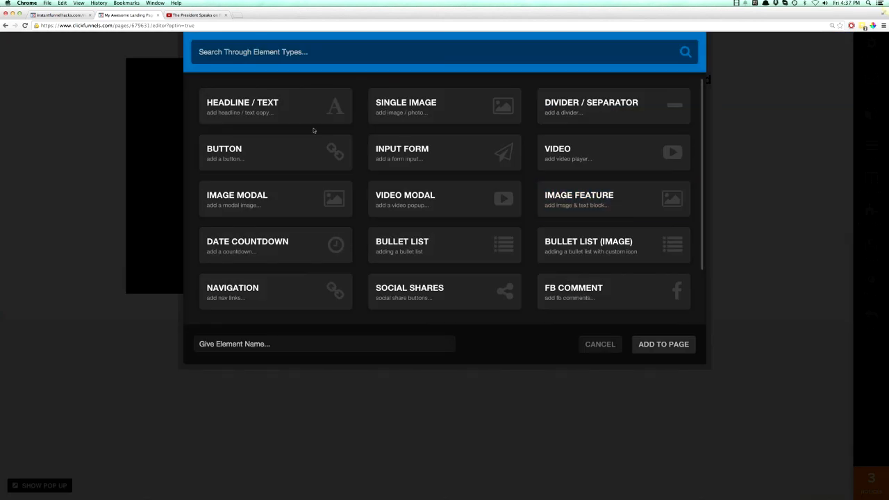
pyautogui.click(238, 154)
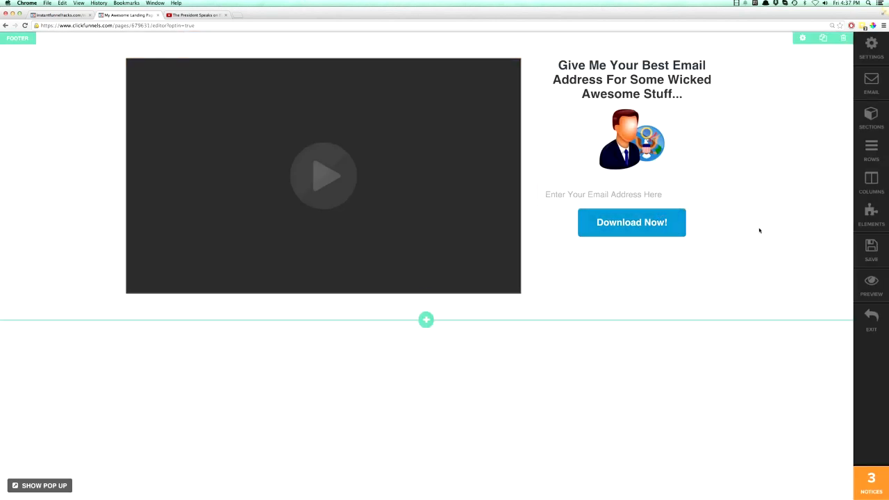
pyautogui.click(677, 203)
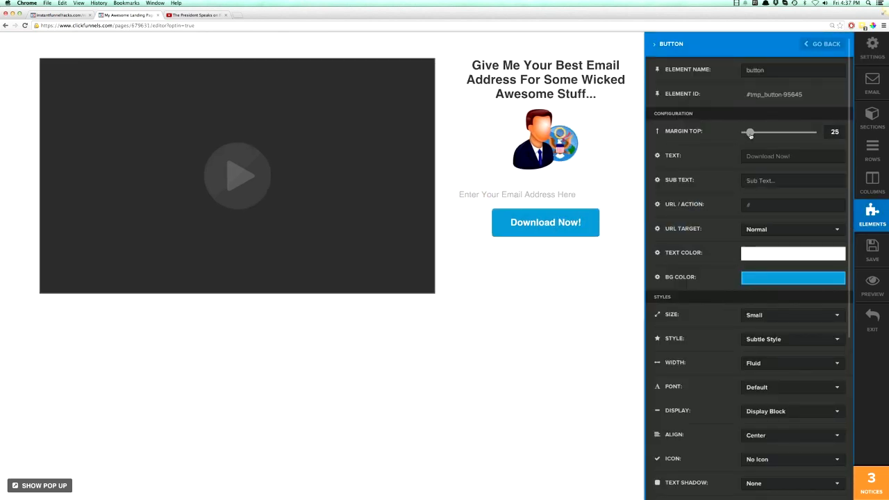
pyautogui.moveTo(749, 135); pyautogui.dragTo(751, 135)
# Set the button's text to "Give Me The President's Phone Number"
pyautogui.tripleClick(763, 156)
pyautogui.write('Gi')
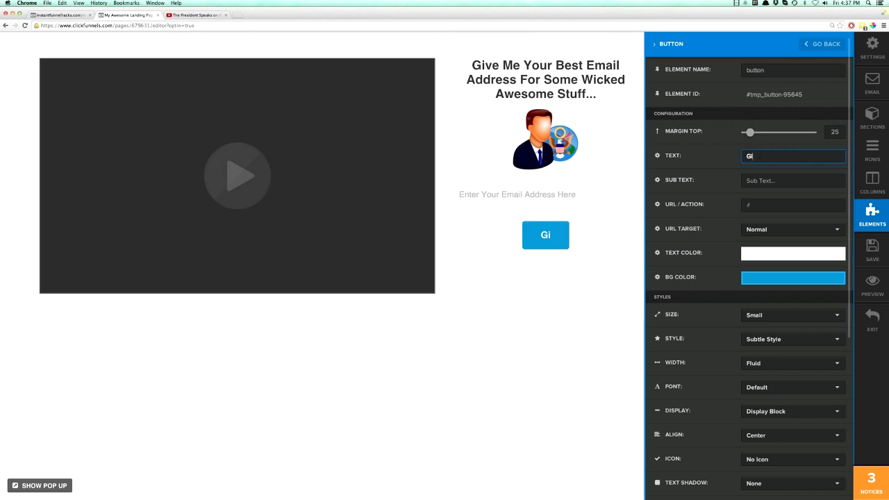
pyautogui.write('ve Me The Pr')
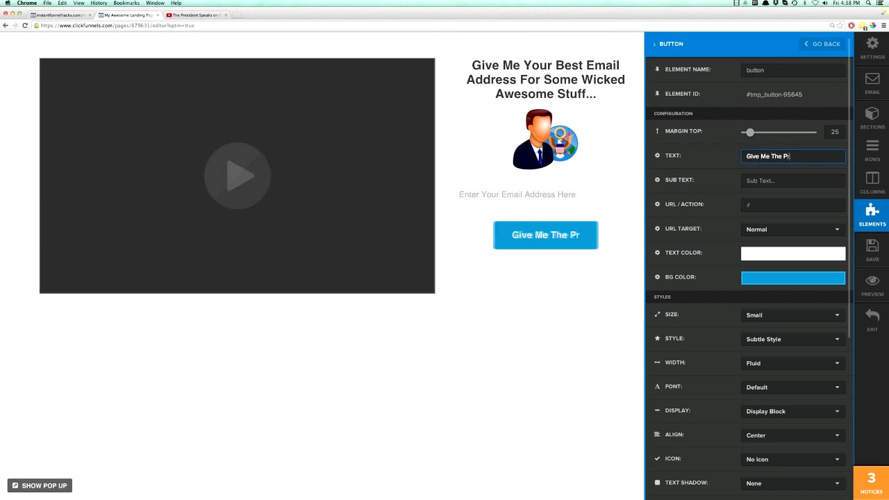
pyautogui.write('esiden')
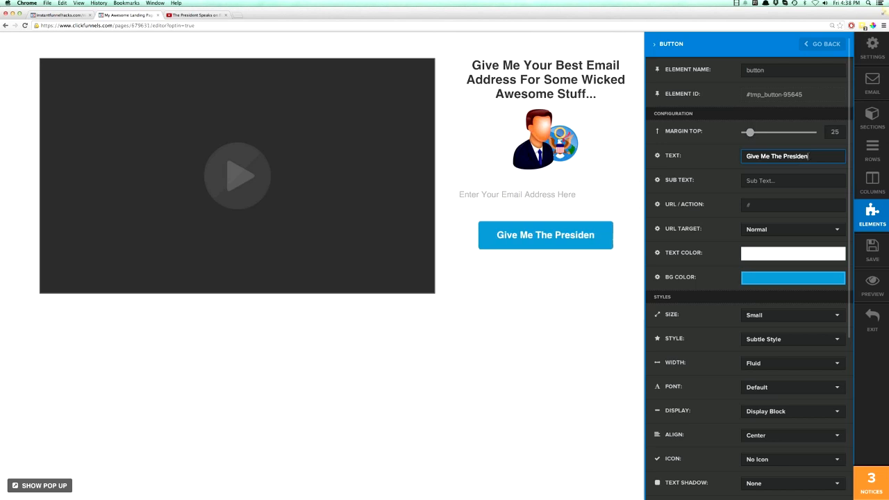
pyautogui.write("t's Phone Number")
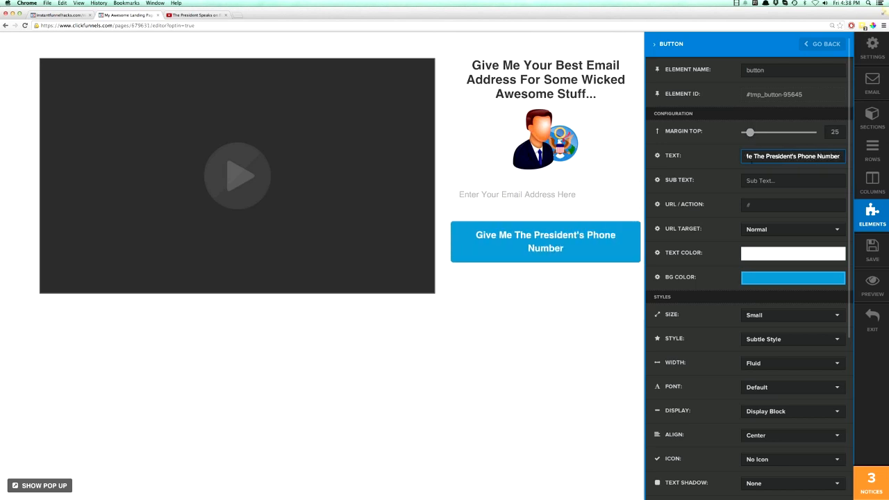
pyautogui.click(600, 282)
# Give the button the sub text "Yes, I Will Really Get It For You!"
pyautogui.click(665, 242)
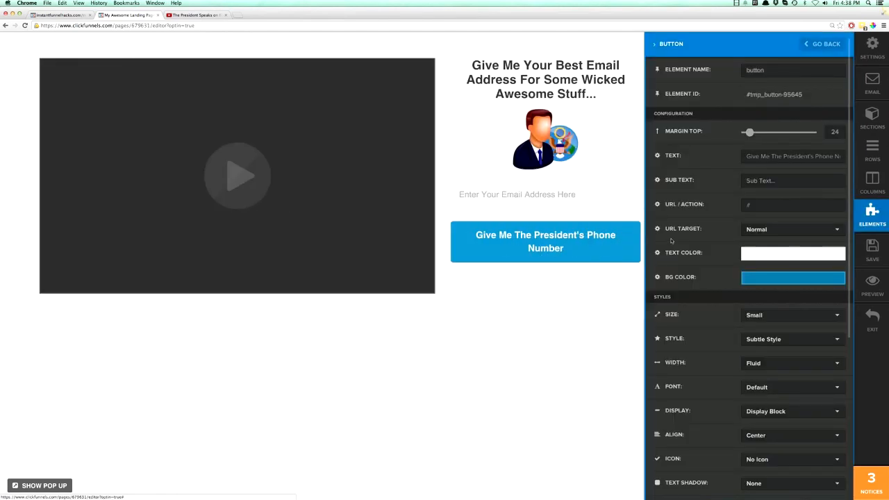
pyautogui.click(743, 180)
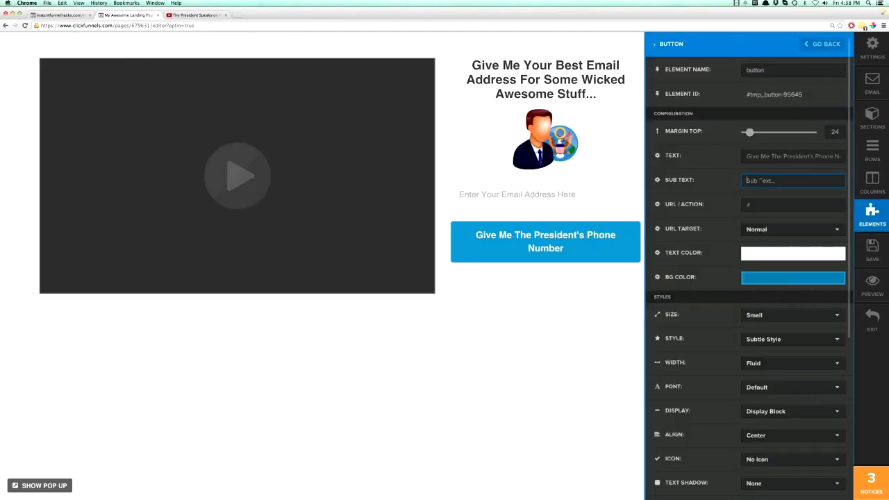
pyautogui.write('Yes.')
pyautogui.write('ill')
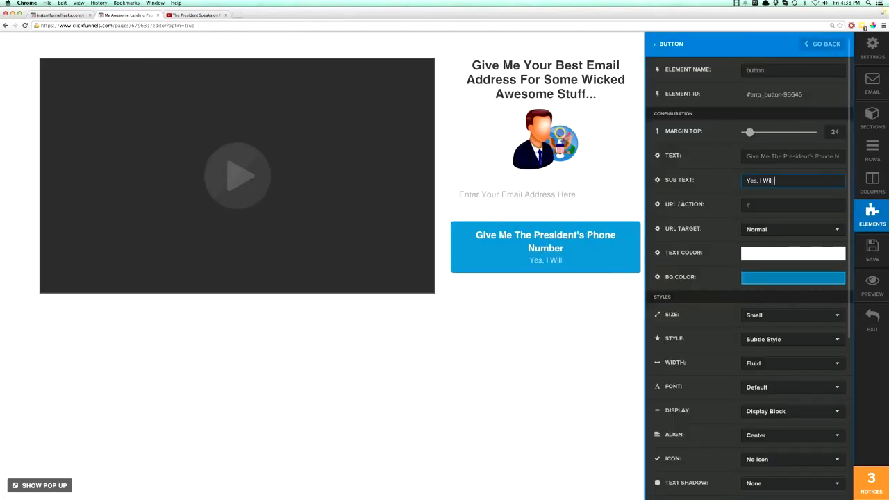
pyautogui.write(' Really Get It For You!')
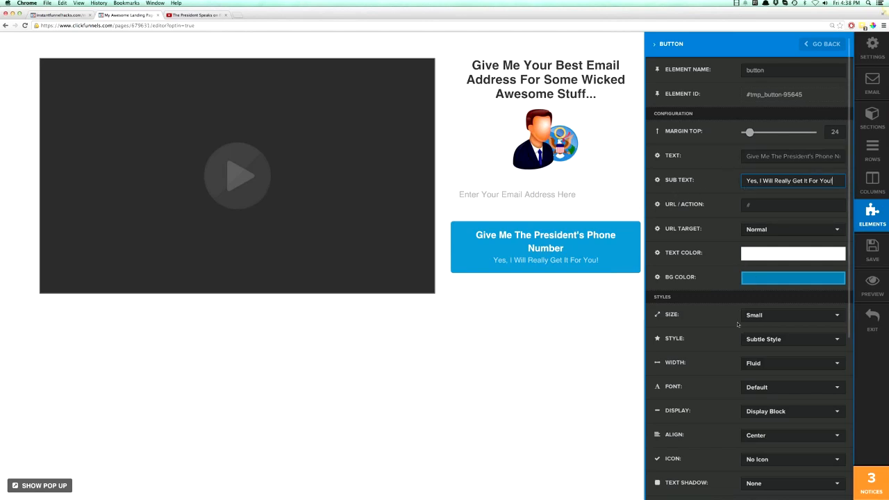
# Compare the button's Extra Small, Small, Large and Extra Large sizes and settle on Extra Small
pyautogui.scroll(-3, 764, 277)
pyautogui.click(751, 234)
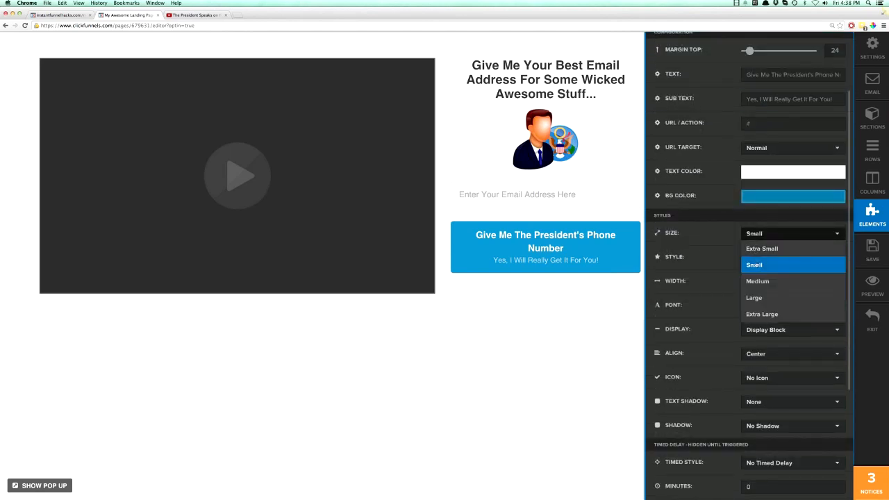
pyautogui.click(757, 246)
pyautogui.click(762, 235)
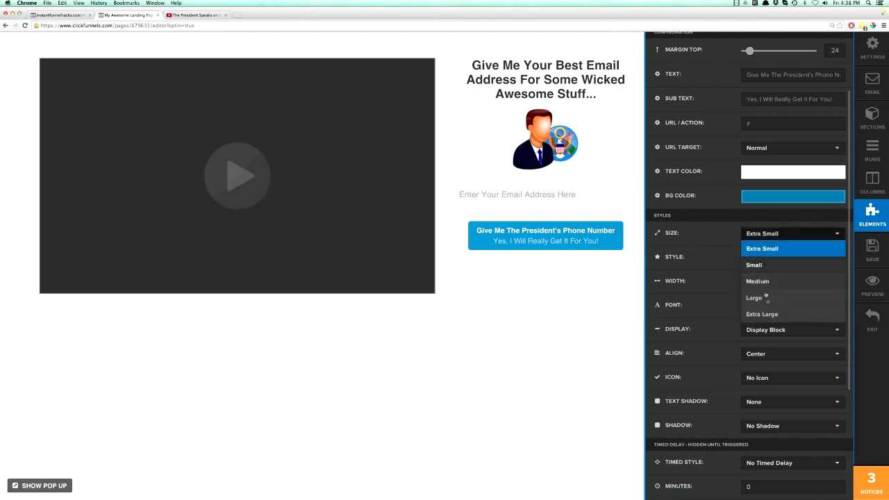
pyautogui.click(772, 312)
pyautogui.click(761, 235)
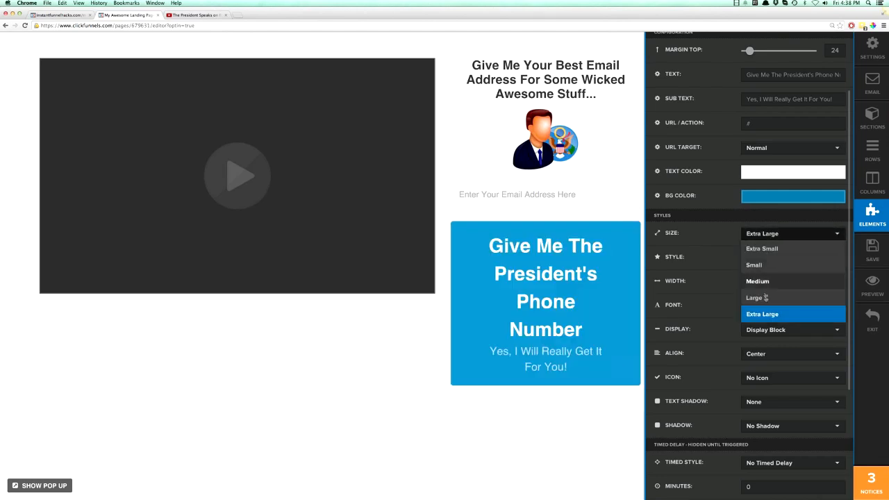
pyautogui.click(765, 297)
pyautogui.click(756, 236)
pyautogui.click(754, 265)
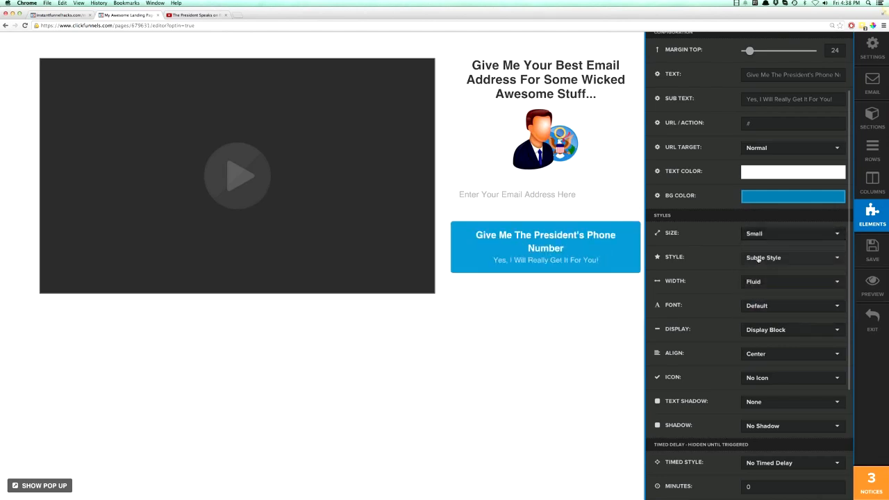
pyautogui.click(761, 234)
pyautogui.click(765, 251)
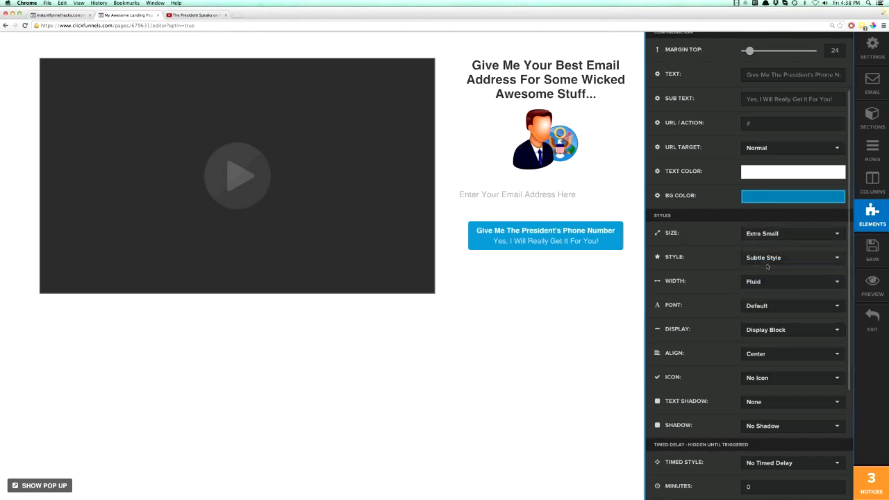
# Try the Arrow Right, Arrow Down, Plus, Check Box and Shopping Cart icons on the button
pyautogui.scroll(-5, 757, 272)
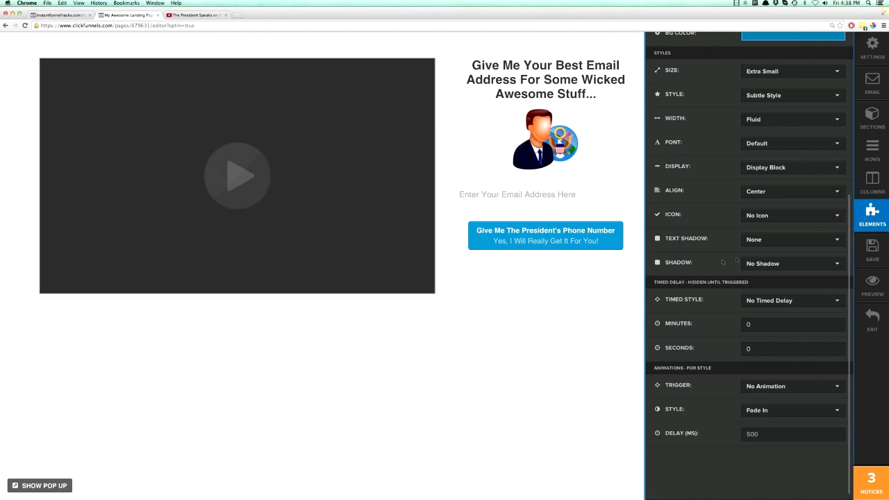
pyautogui.click(763, 217)
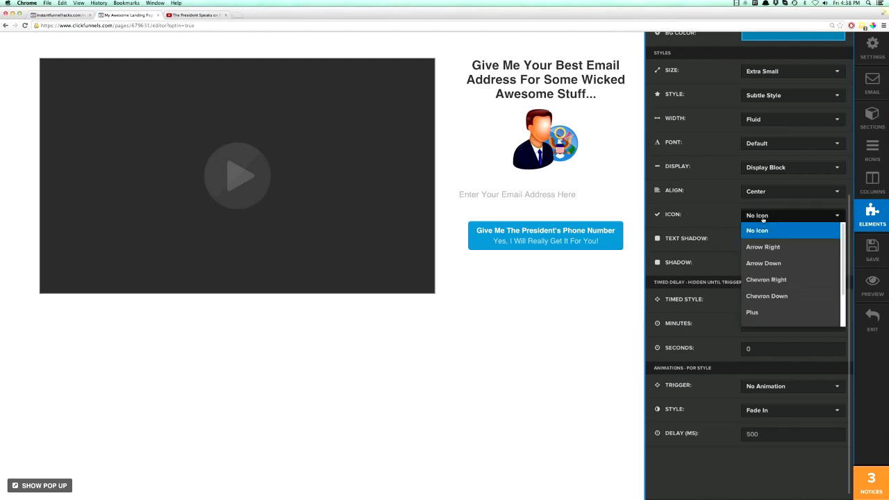
pyautogui.click(763, 247)
pyautogui.click(764, 217)
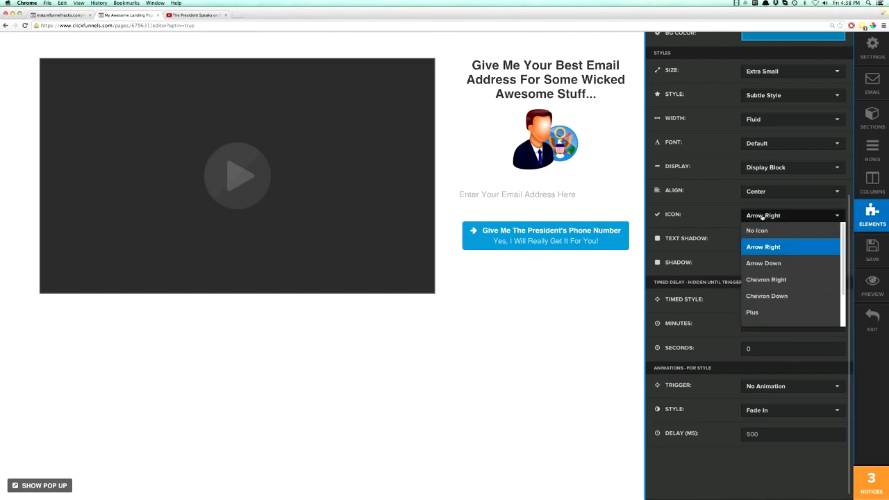
pyautogui.click(761, 263)
pyautogui.click(761, 218)
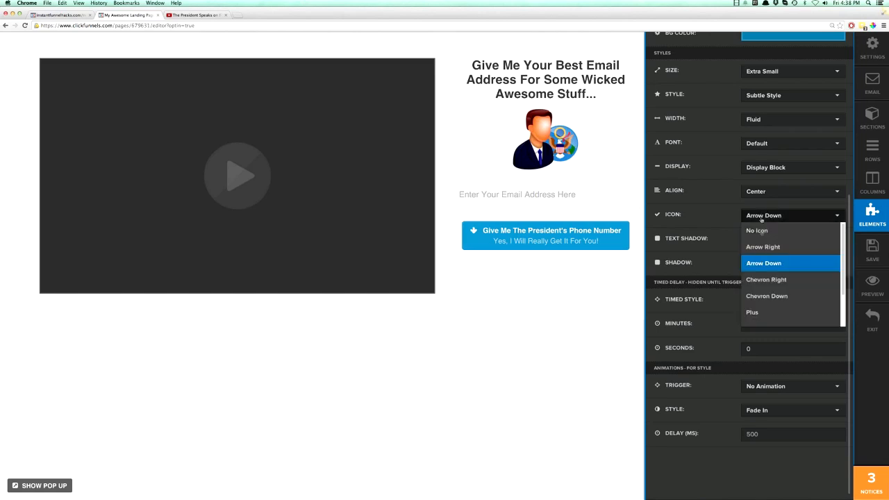
pyautogui.click(764, 312)
pyautogui.click(763, 217)
pyautogui.scroll(-1, 764, 305)
pyautogui.click(762, 303)
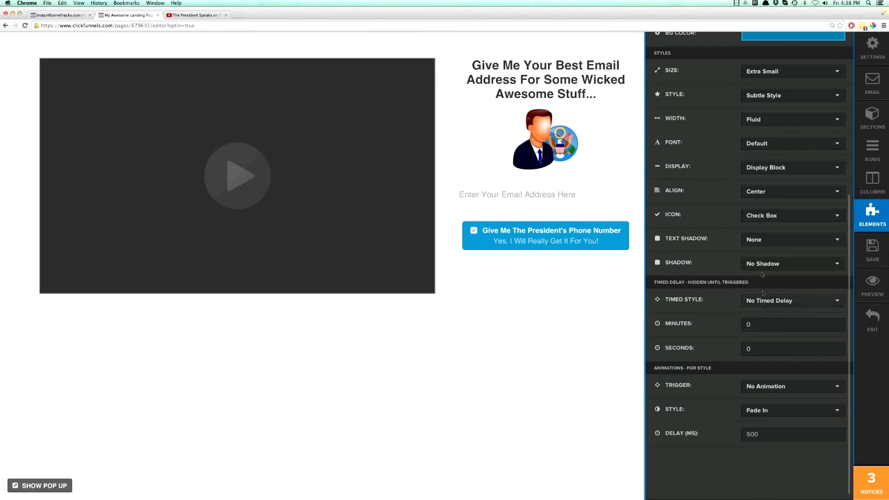
pyautogui.click(761, 217)
pyautogui.click(767, 320)
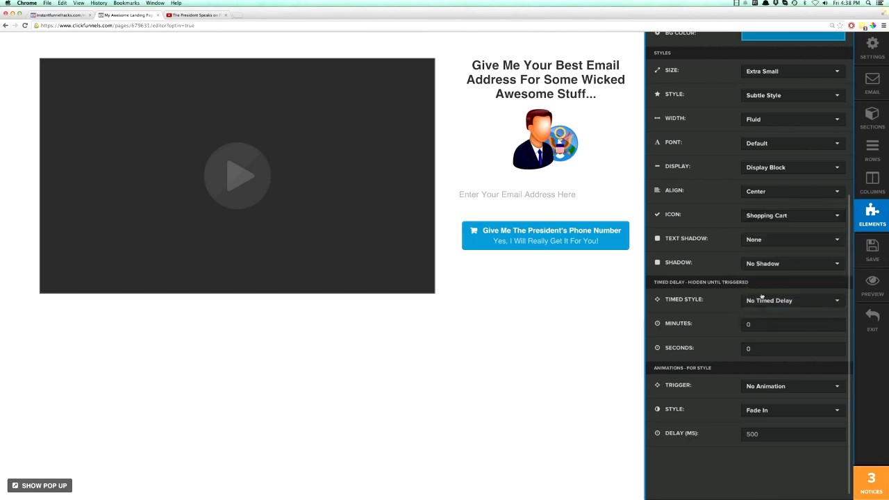
# Set the button's icon to Chevron Right and close its settings
pyautogui.click(758, 218)
pyautogui.scroll(5, 764, 250)
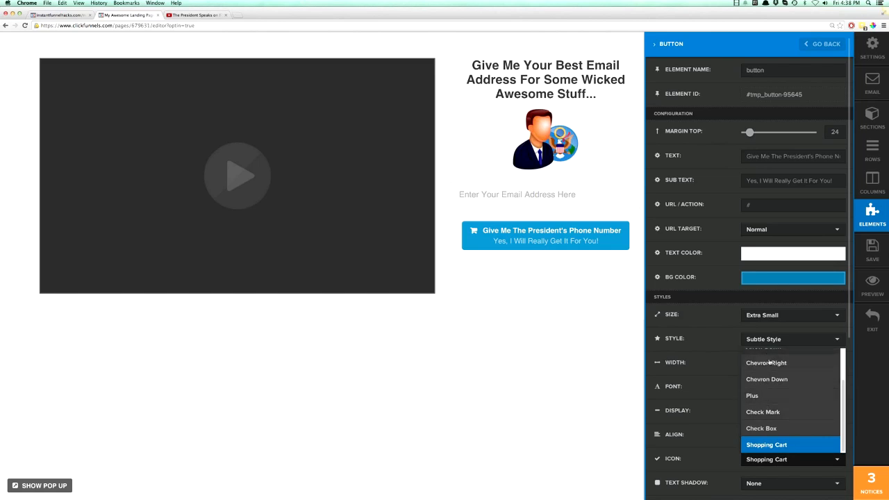
pyautogui.click(769, 377)
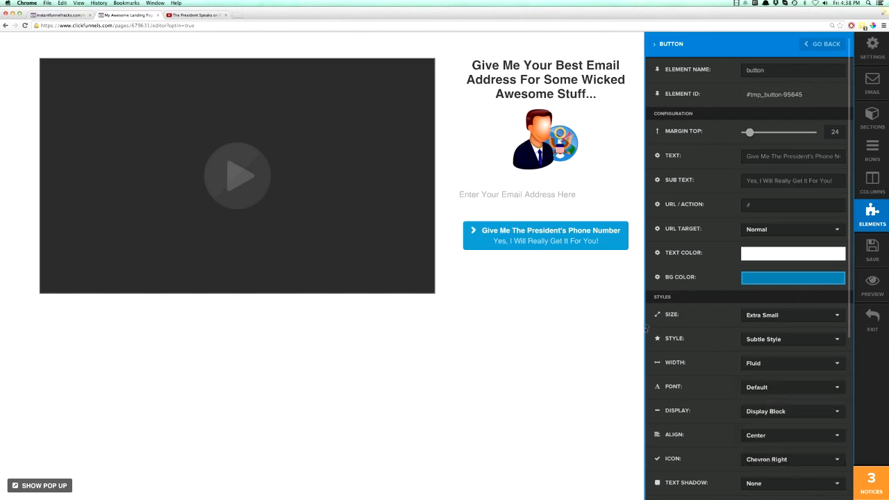
pyautogui.click(594, 339)
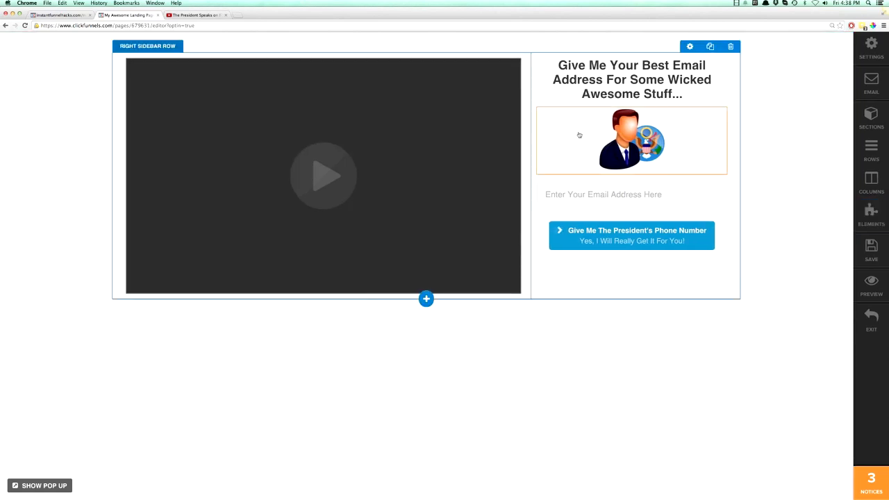
# Save the page, check the live preview with the new button, and return to the editor
pyautogui.click(873, 250)
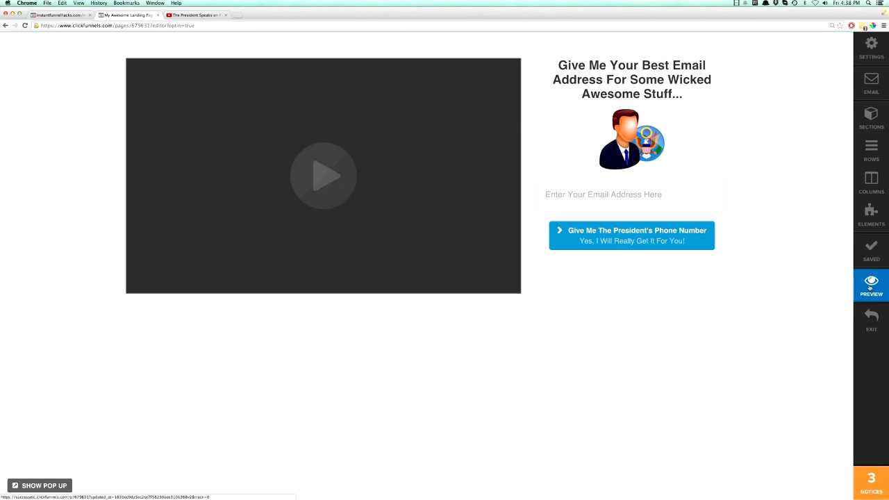
pyautogui.click(870, 285)
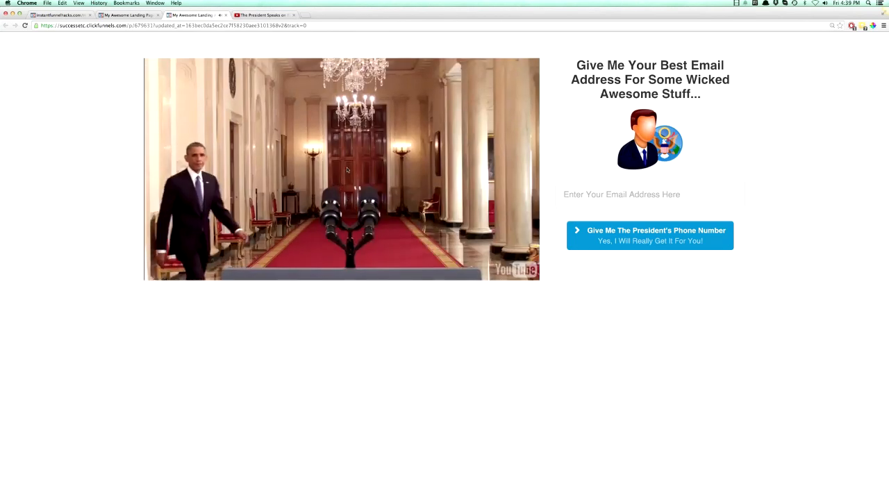
pyautogui.click(126, 15)
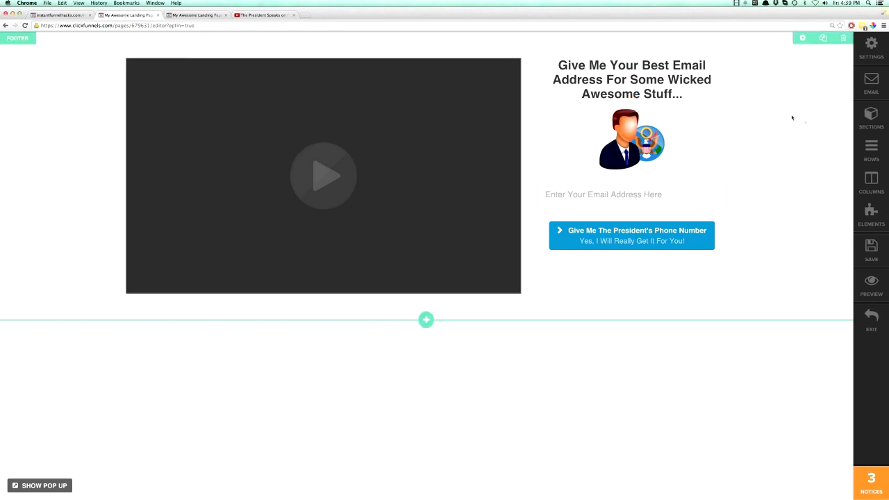
# Give the right column of the sidebar row a semi-transparent black background, rgba(0, 0, 0, 0.6)
pyautogui.click(871, 183)
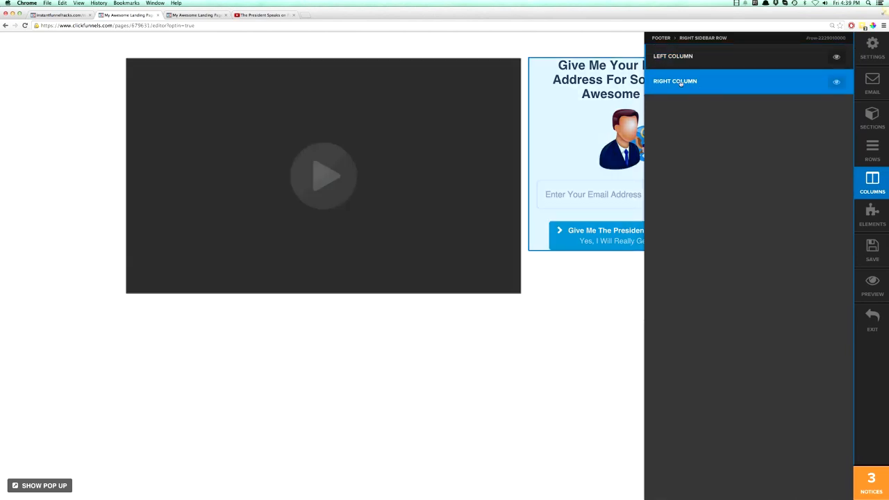
pyautogui.click(679, 82)
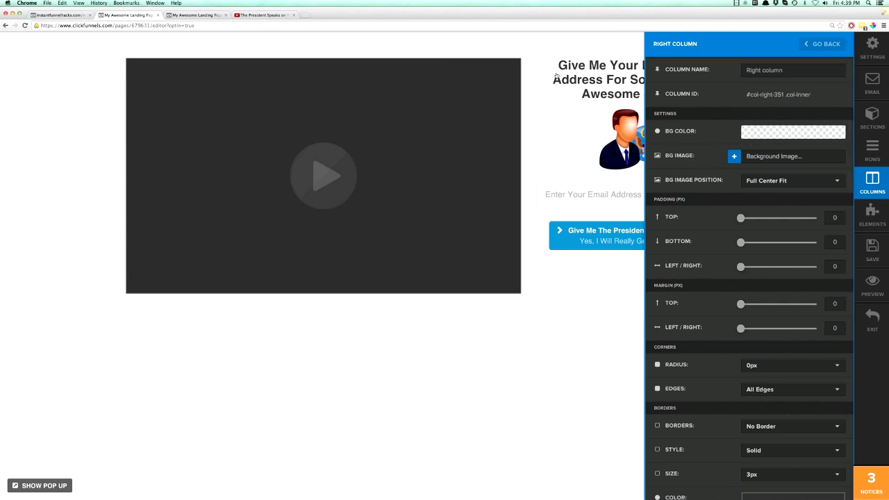
pyautogui.click(761, 136)
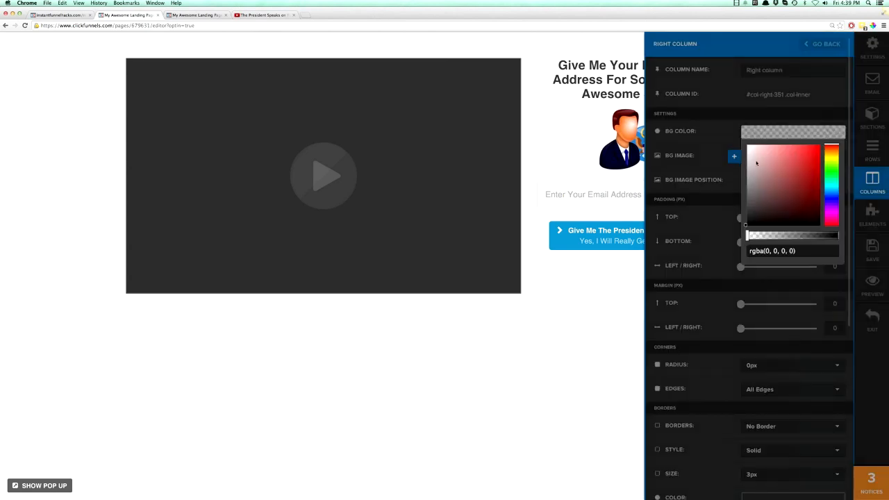
pyautogui.moveTo(747, 237); pyautogui.dragTo(802, 239)
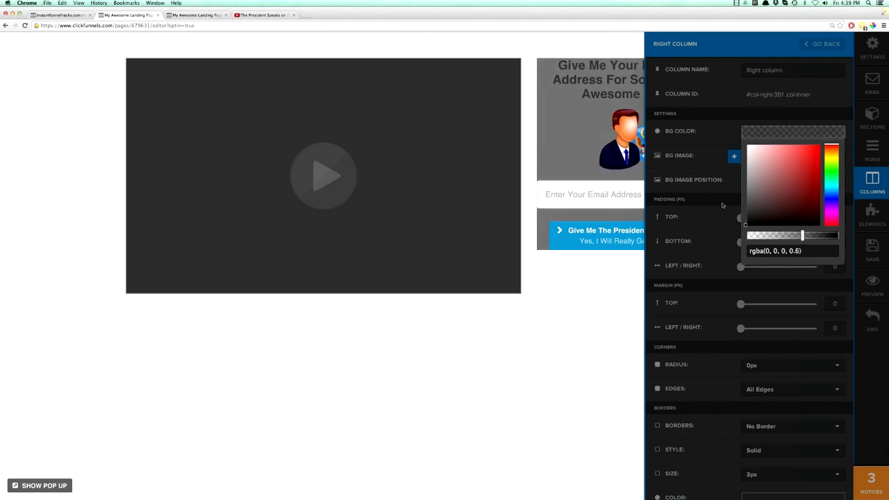
pyautogui.click(721, 202)
# Set the right column's padding to 15 top, 19 bottom and 17 left/right, and its top margin to 22
pyautogui.moveTo(740, 218); pyautogui.dragTo(748, 270)
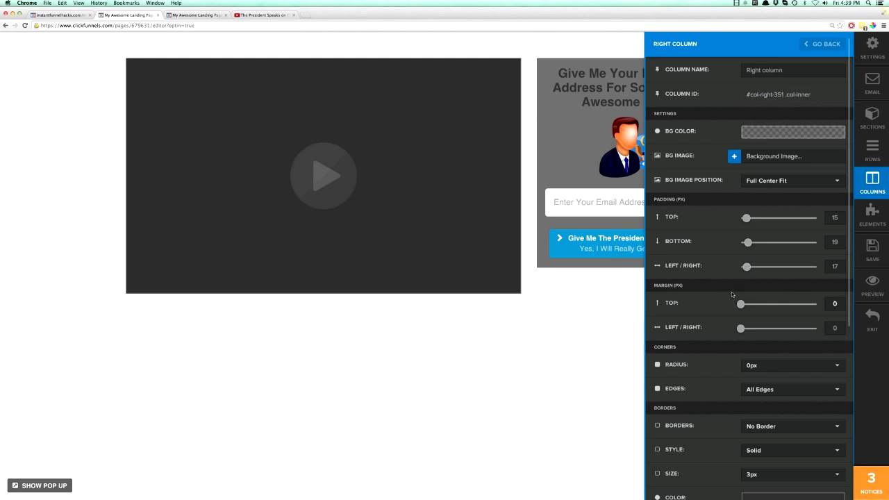
pyautogui.scroll(-3, 731, 294)
pyautogui.moveTo(740, 223); pyautogui.dragTo(748, 221)
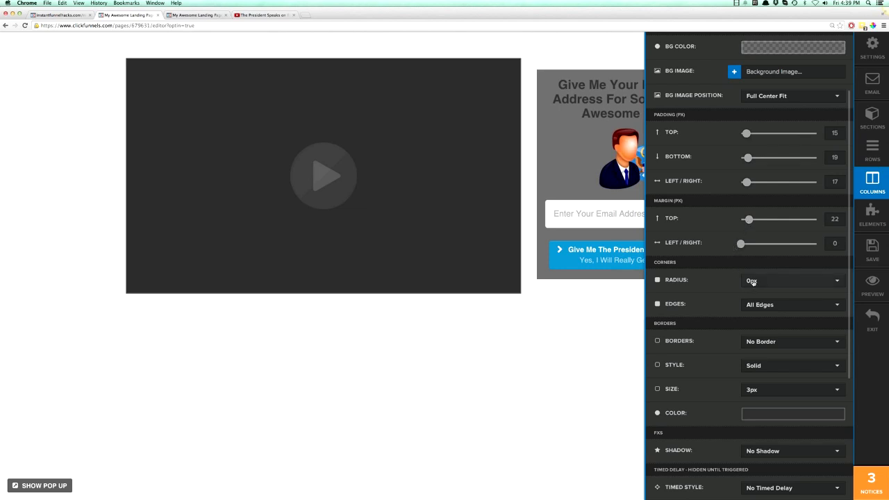
# Try corner radii of 5px and 10px on the right column and settle on 20px for all edges
pyautogui.click(752, 280)
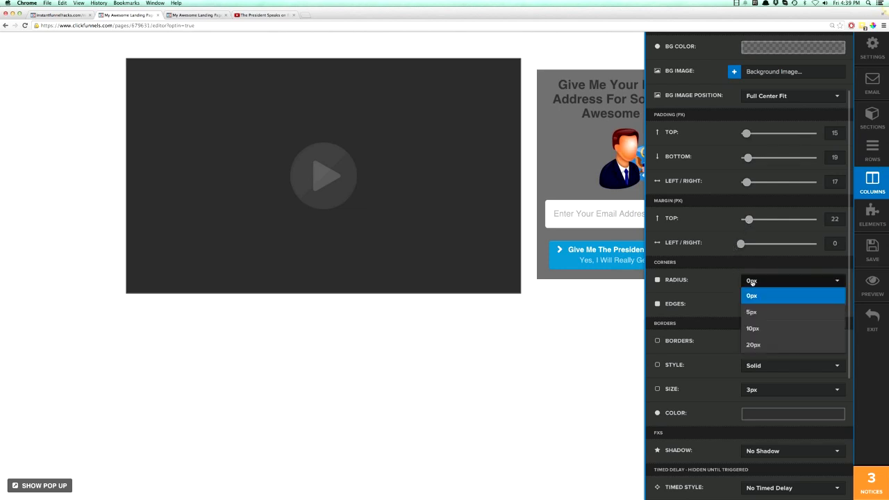
pyautogui.click(754, 312)
pyautogui.click(758, 281)
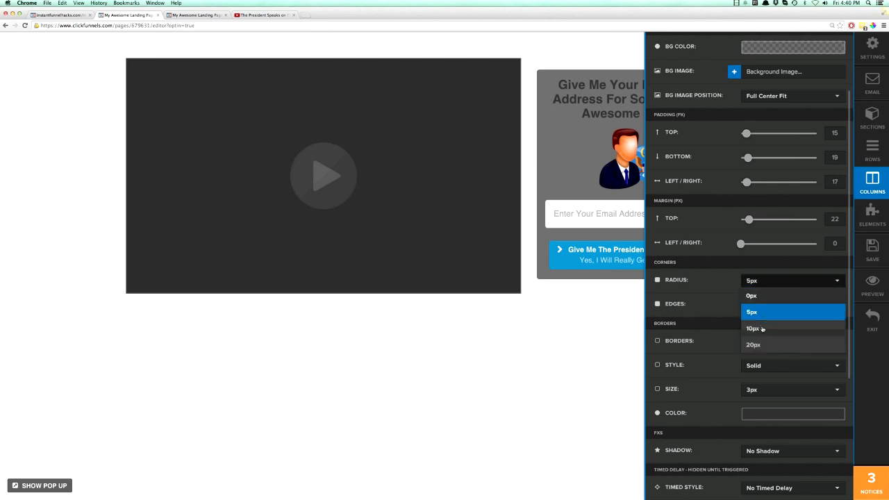
pyautogui.click(763, 329)
pyautogui.click(761, 280)
pyautogui.click(763, 344)
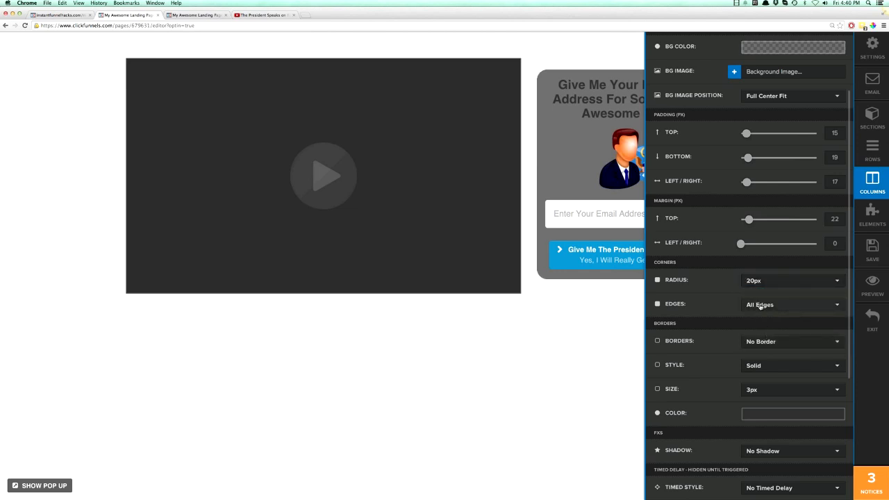
pyautogui.scroll(-5, 750, 306)
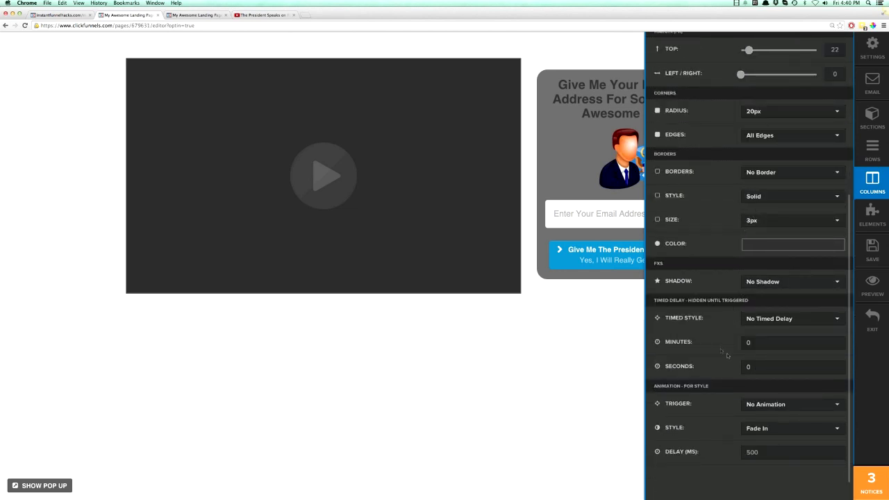
pyautogui.click(588, 348)
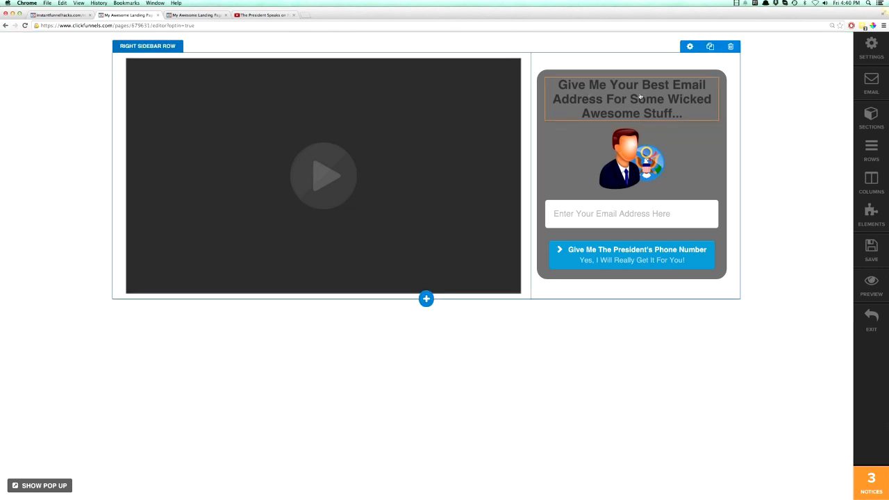
# Change the sidebar headline's text color to white and close its settings
pyautogui.click(668, 72)
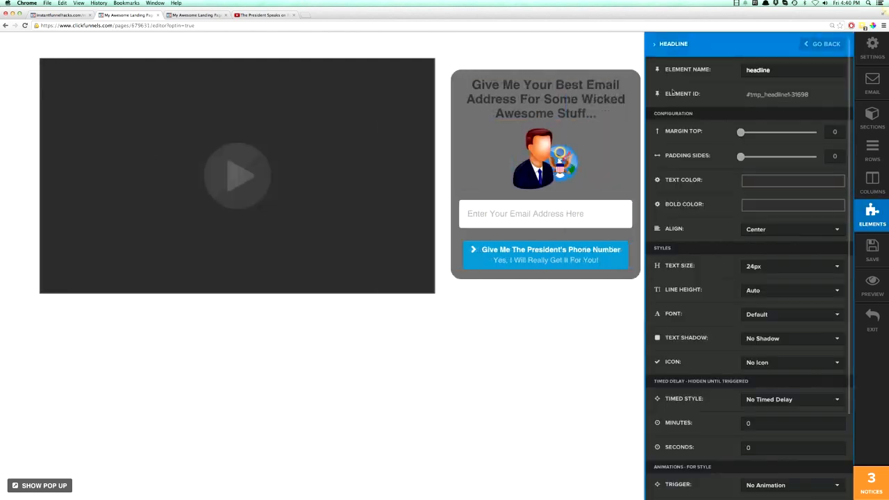
pyautogui.click(755, 184)
pyautogui.moveTo(747, 259); pyautogui.dragTo(731, 184)
pyautogui.click(732, 186)
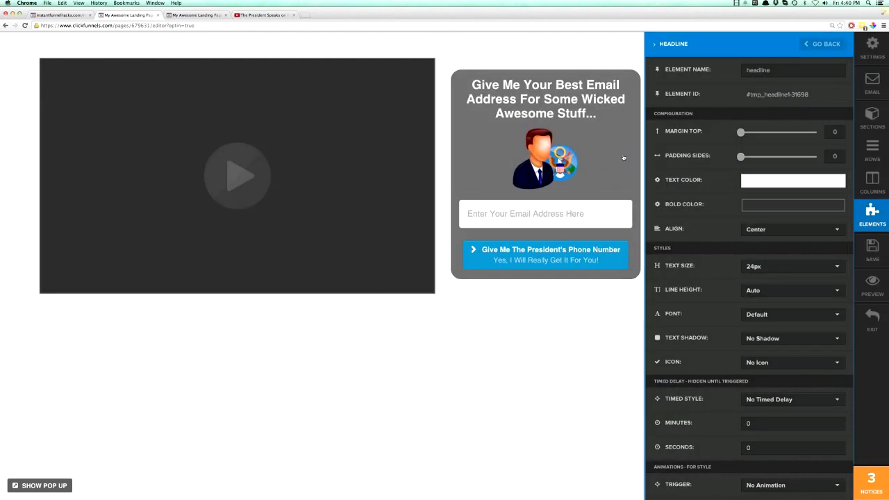
pyautogui.click(757, 240)
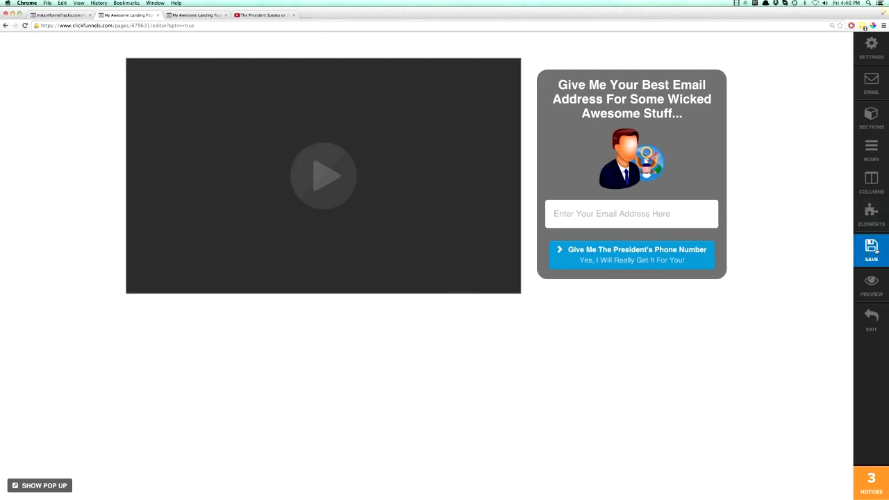
# Save the restyled sidebar, check it in the live preview, and return to the editor
pyautogui.click(874, 250)
pyautogui.click(871, 284)
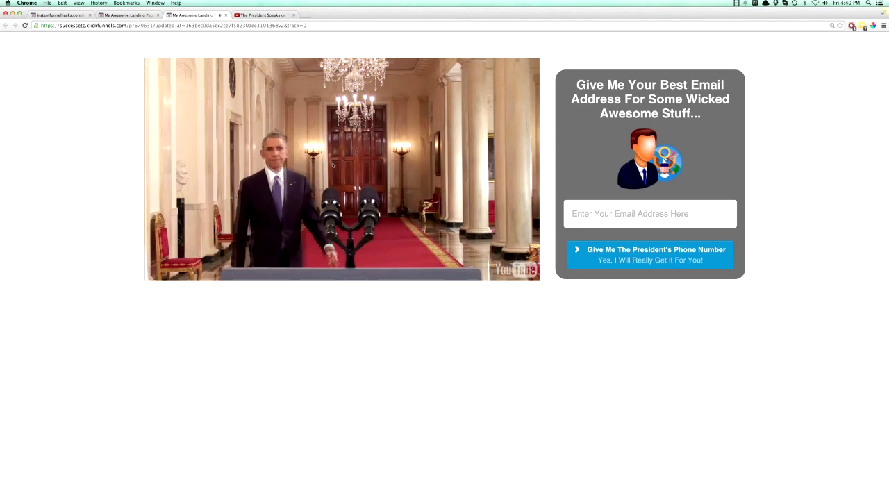
pyautogui.click(128, 15)
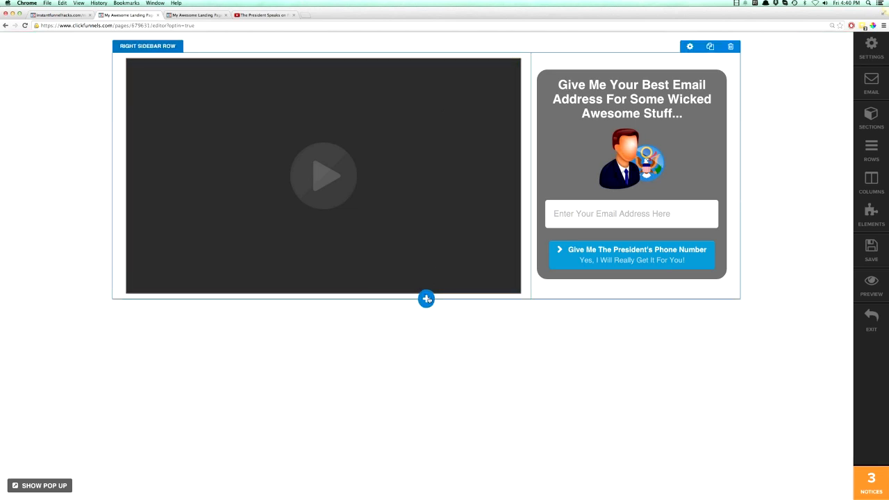
# Add a 1 Column Block row below the right sidebar row
pyautogui.click(426, 299)
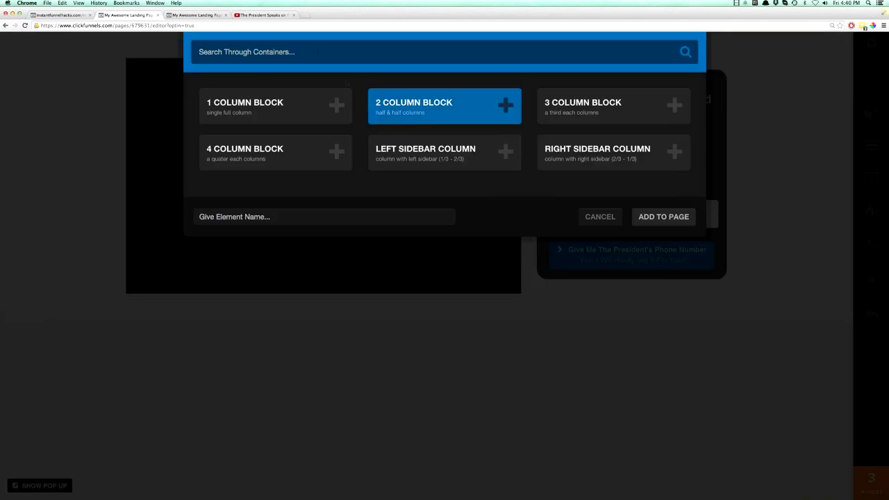
pyautogui.click(275, 104)
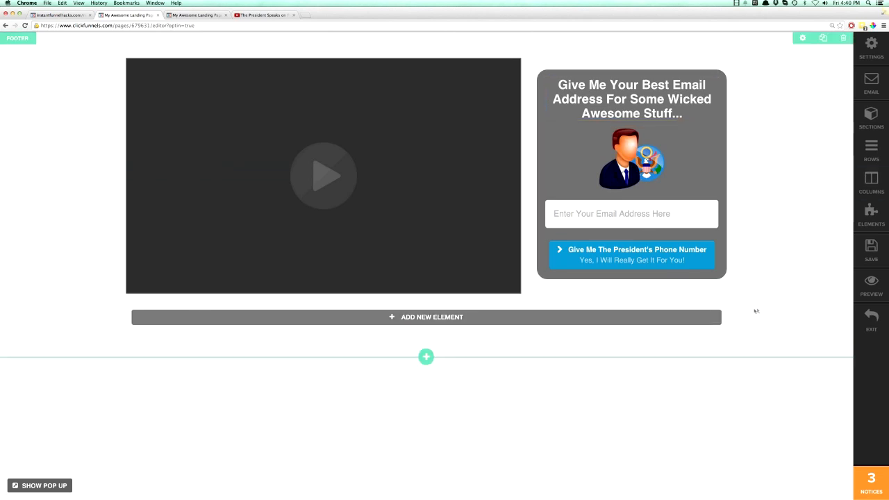
# Move the 1 Column Row above the Right Sidebar Row in the footer section's row order
pyautogui.click(871, 149)
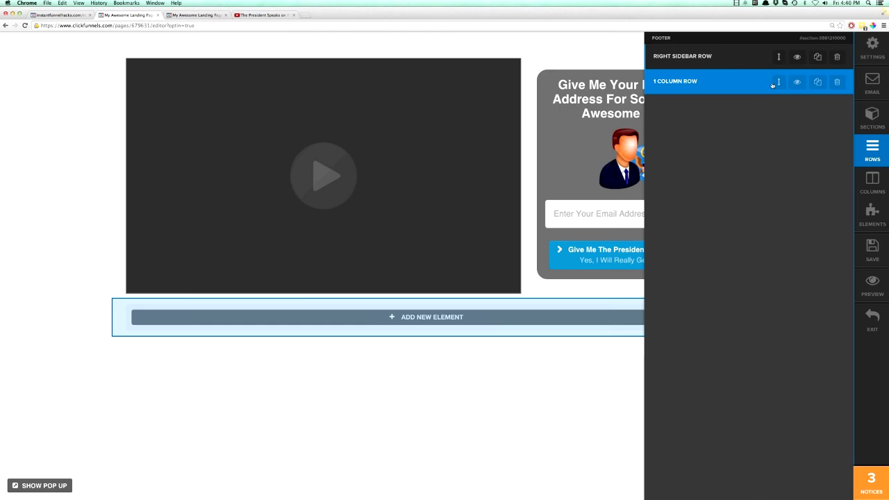
pyautogui.moveTo(778, 82); pyautogui.dragTo(778, 57)
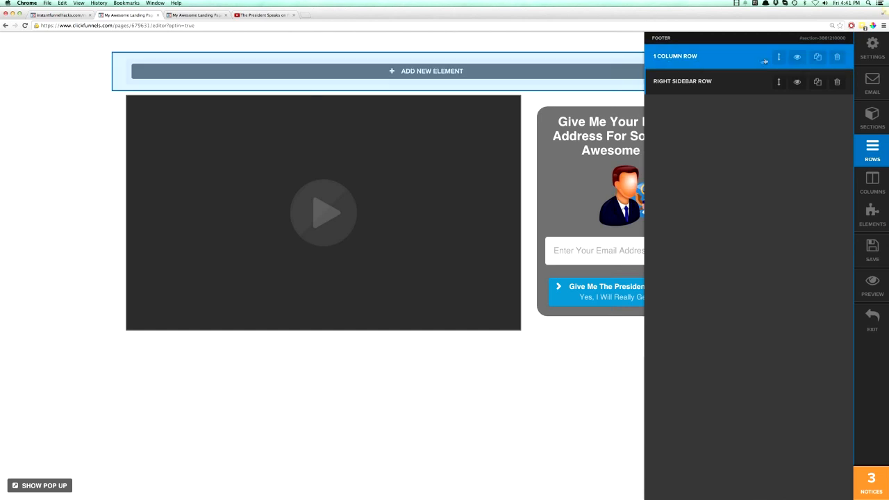
pyautogui.moveTo(778, 57)
pyautogui.mouseDown()
pyautogui.moveTo(779, 82)
pyautogui.moveTo(779, 57)
pyautogui.mouseUp()
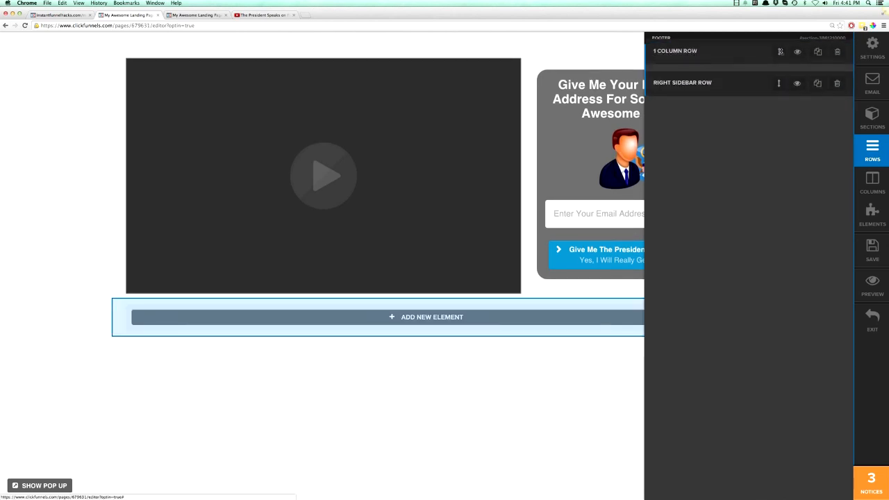
pyautogui.click(572, 90)
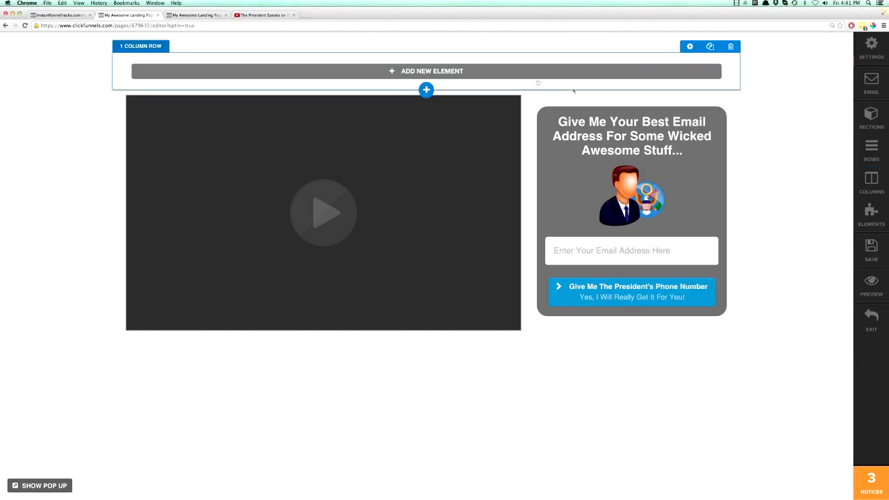
# Add a headline element to the empty top row reading "Do You Want President's Obamo's Phone Number?" and make it bold
pyautogui.click(427, 72)
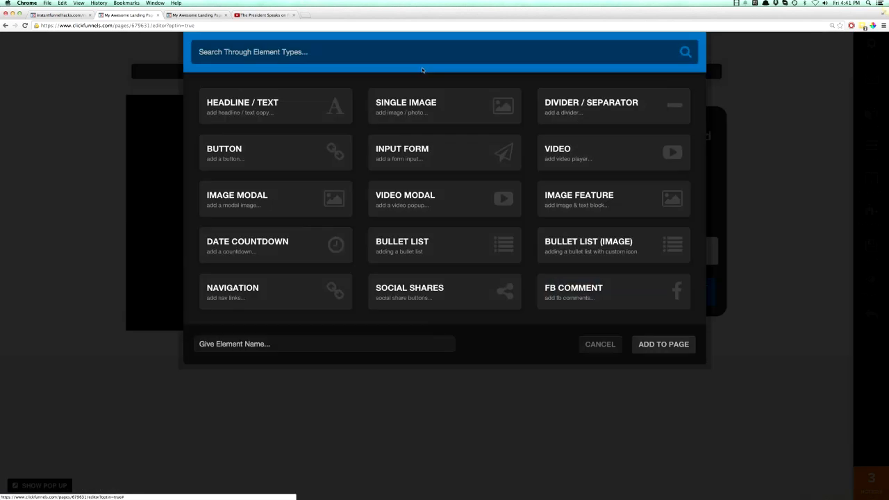
pyautogui.click(259, 110)
pyautogui.tripleClick(391, 69)
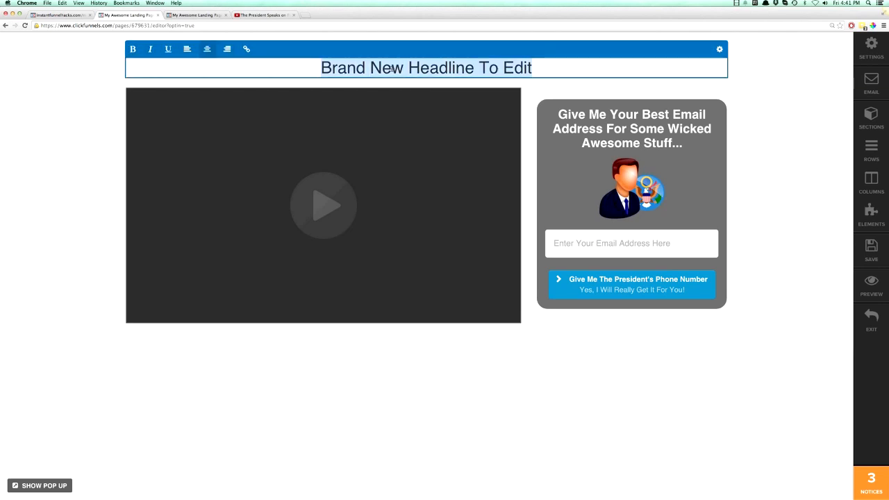
pyautogui.write("Do You Want President's Ob")
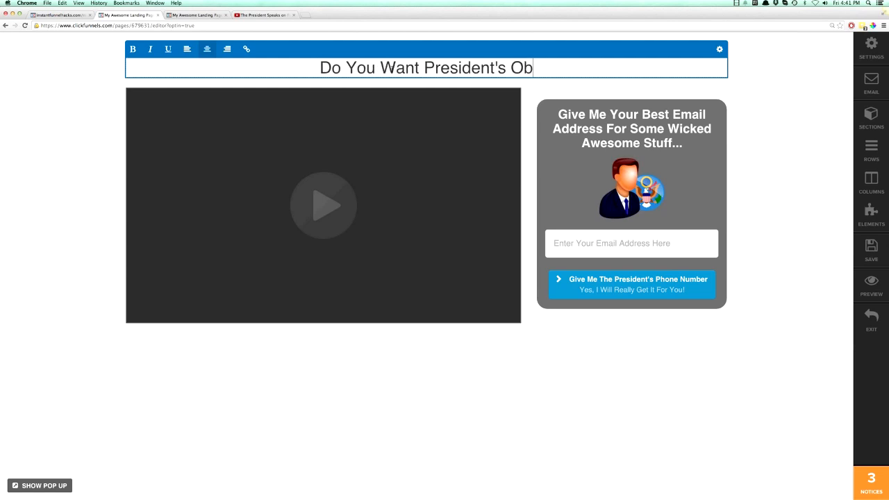
pyautogui.press('BackSpace')
pyautogui.write('bam')
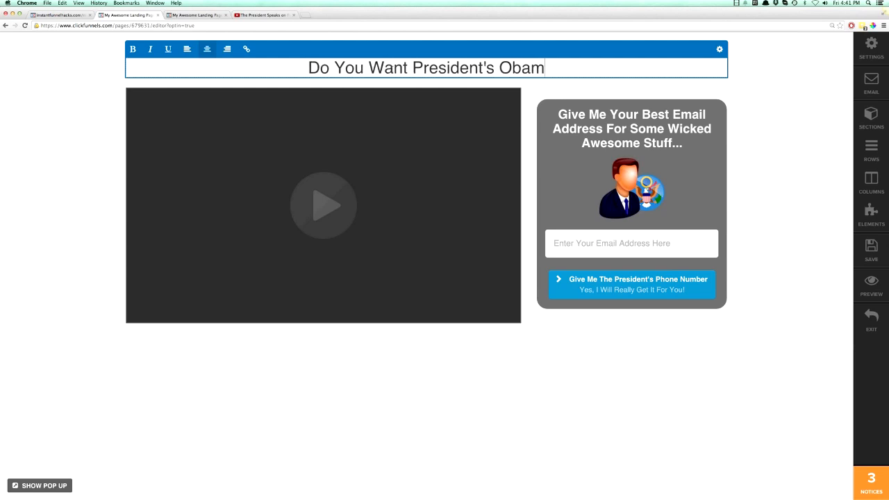
pyautogui.write("o's Phone Number?")
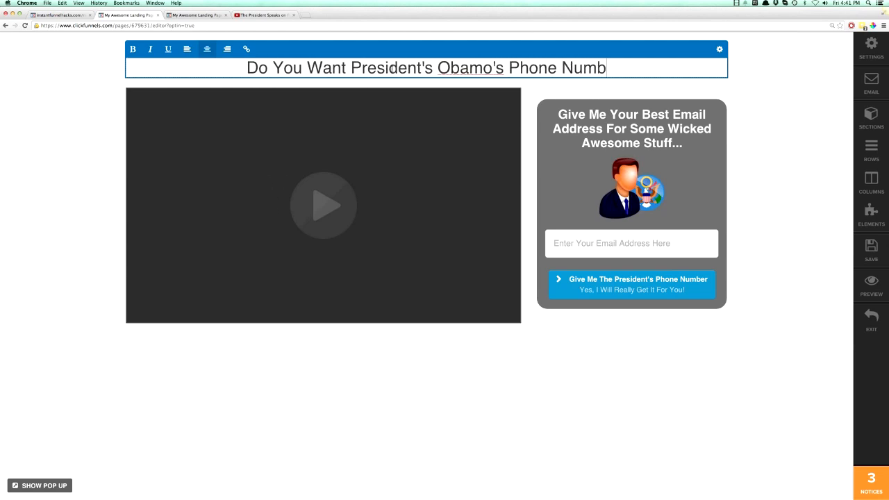
pyautogui.tripleClick(352, 68)
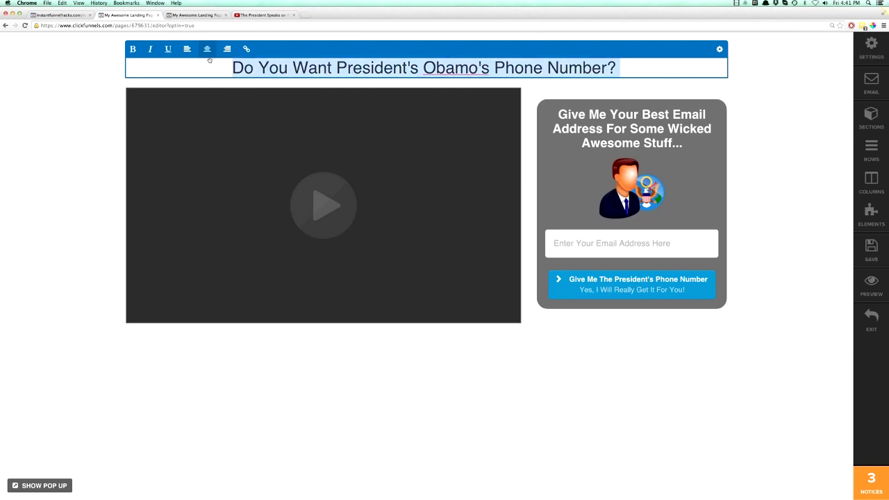
pyautogui.click(132, 49)
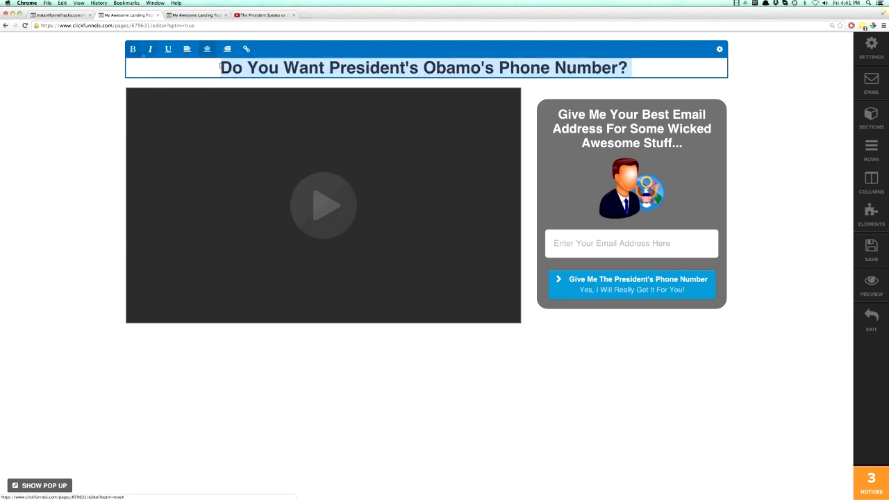
# Try text sizes of 48px and 62px on the top headline, settle on 72px, and save the page
pyautogui.click(719, 49)
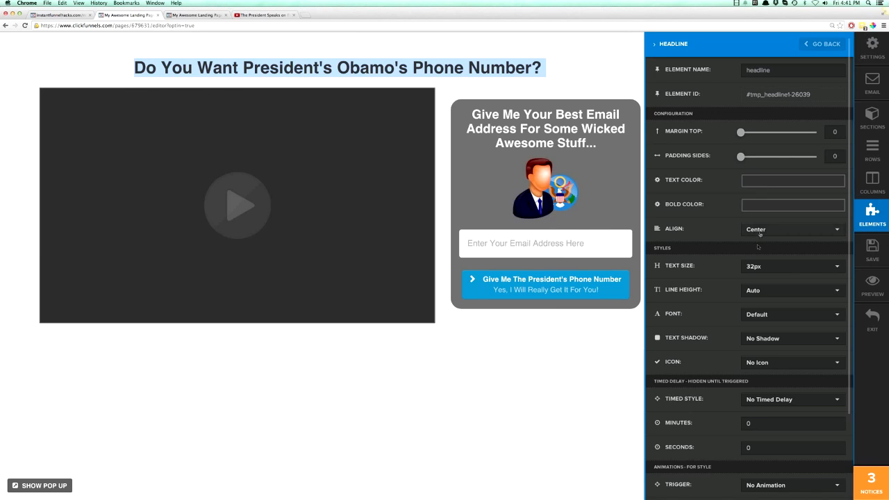
pyautogui.click(764, 266)
pyautogui.scroll(-2, 764, 257)
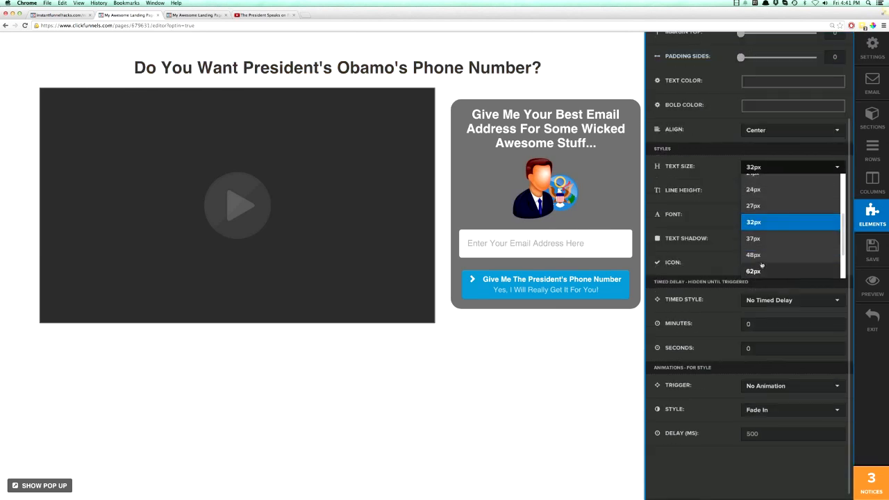
pyautogui.click(761, 263)
pyautogui.click(759, 168)
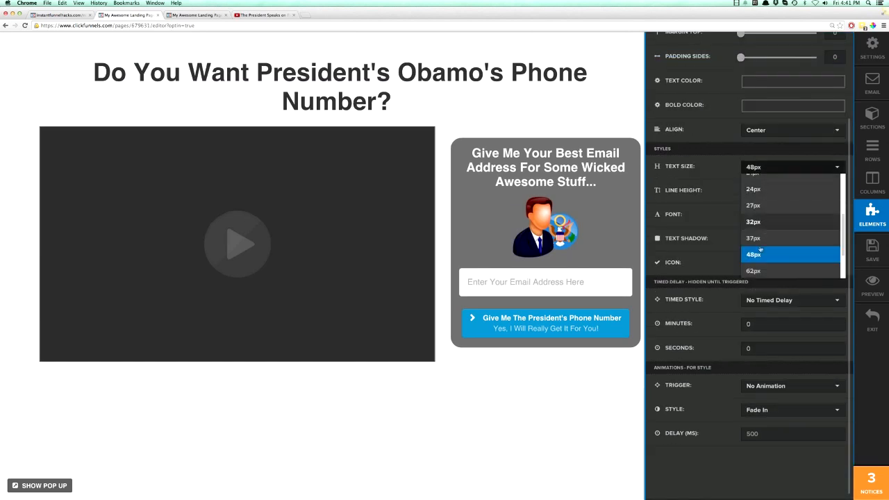
pyautogui.click(754, 270)
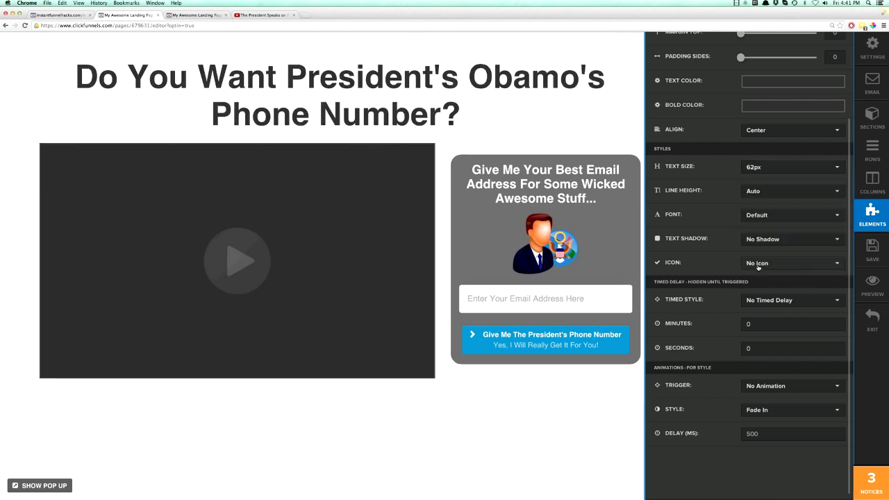
pyautogui.click(761, 169)
pyautogui.click(763, 263)
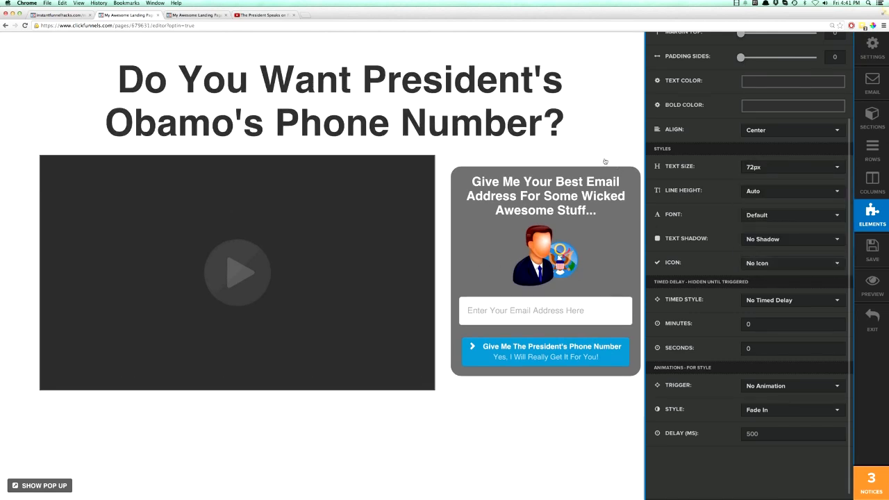
pyautogui.click(581, 136)
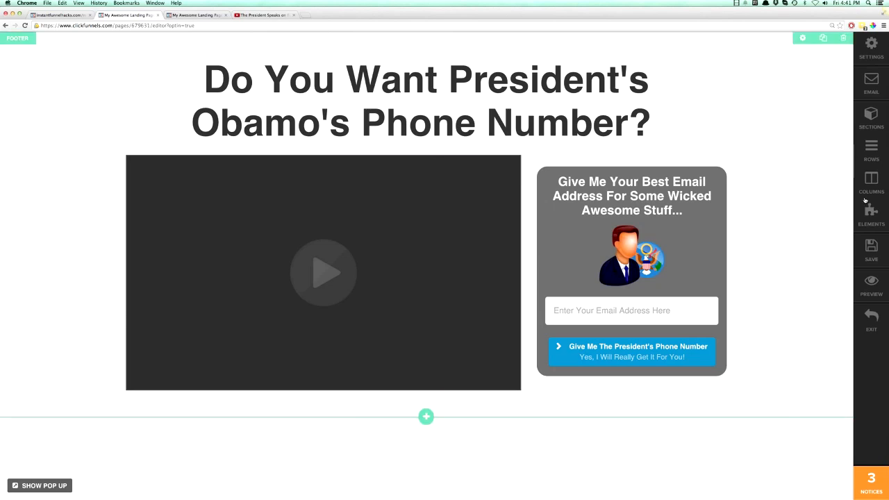
pyautogui.click(871, 251)
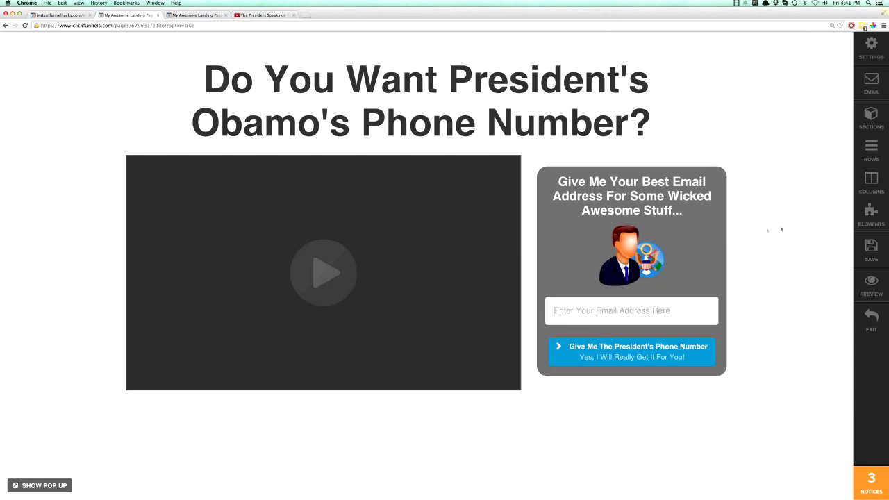
# Examine the video element's settings, including the source URLs, embed codes, width, skin, timed delay and animation options
pyautogui.click(491, 215)
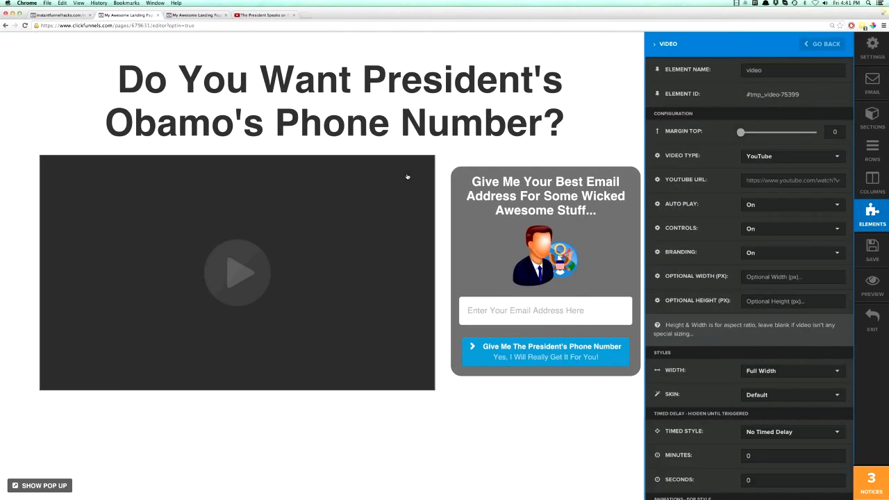
pyautogui.click(400, 171)
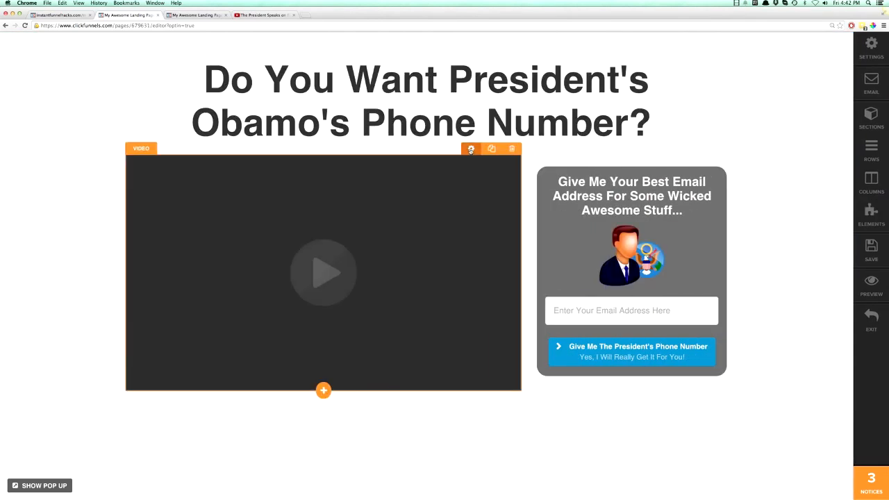
pyautogui.click(471, 149)
pyautogui.scroll(-5, 690, 239)
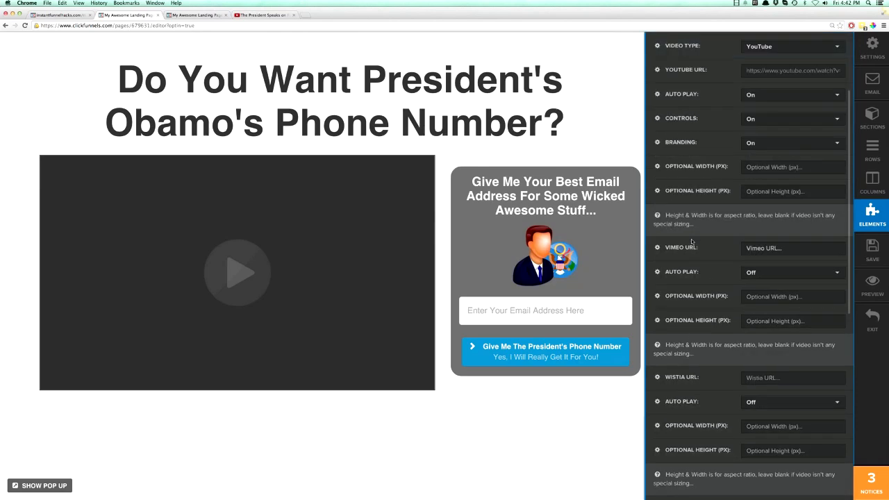
pyautogui.scroll(-3, 691, 239)
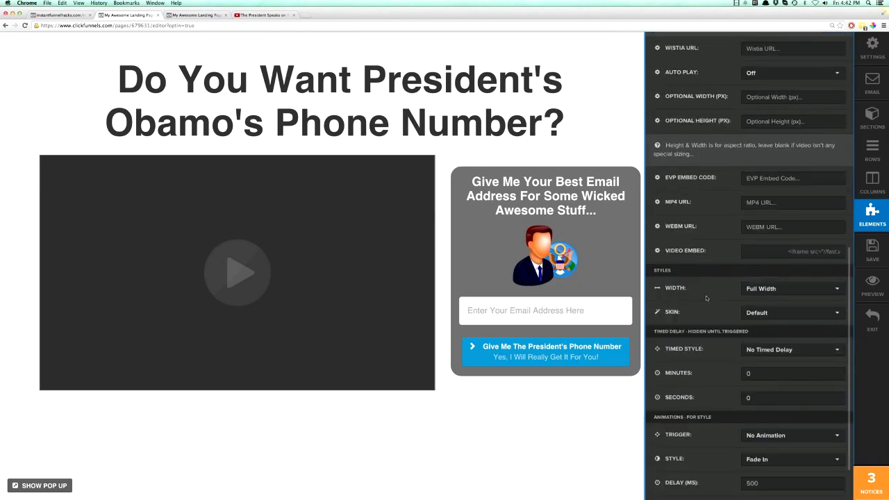
pyautogui.scroll(-2, 708, 306)
pyautogui.scroll(10, 708, 305)
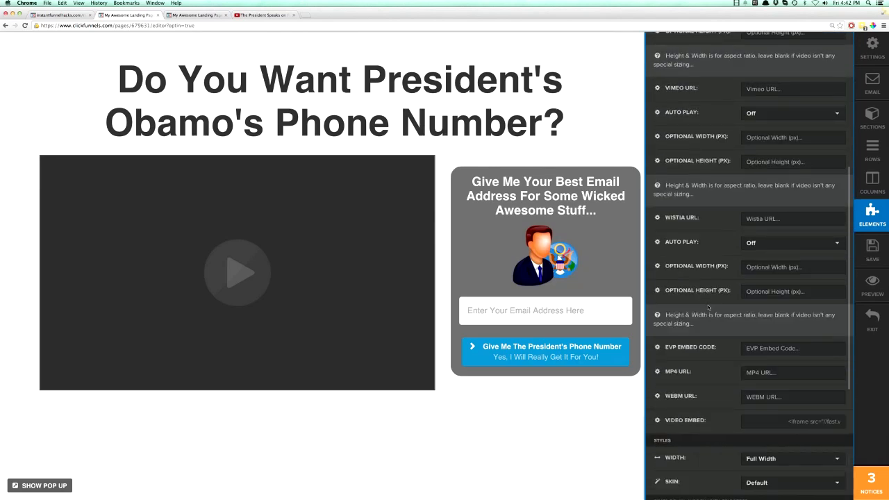
pyautogui.click(441, 212)
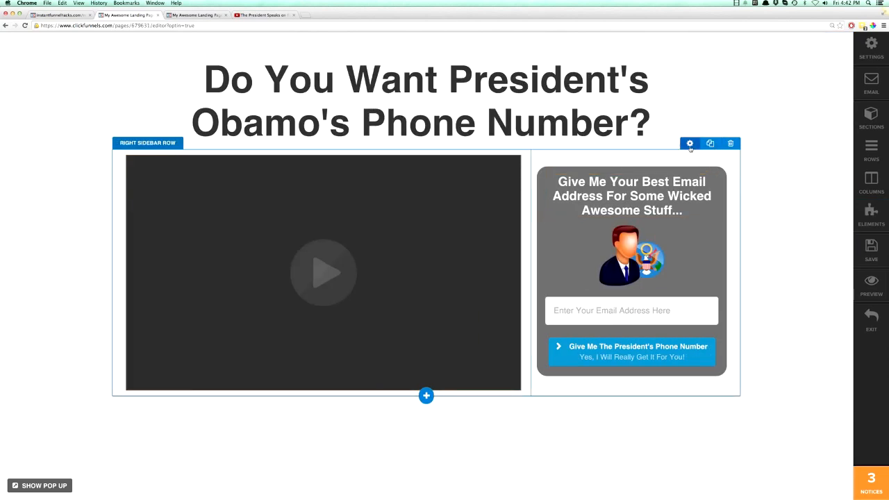
# Add a 1 Column Block row below the right sidebar row and place a button element in it
pyautogui.click(426, 396)
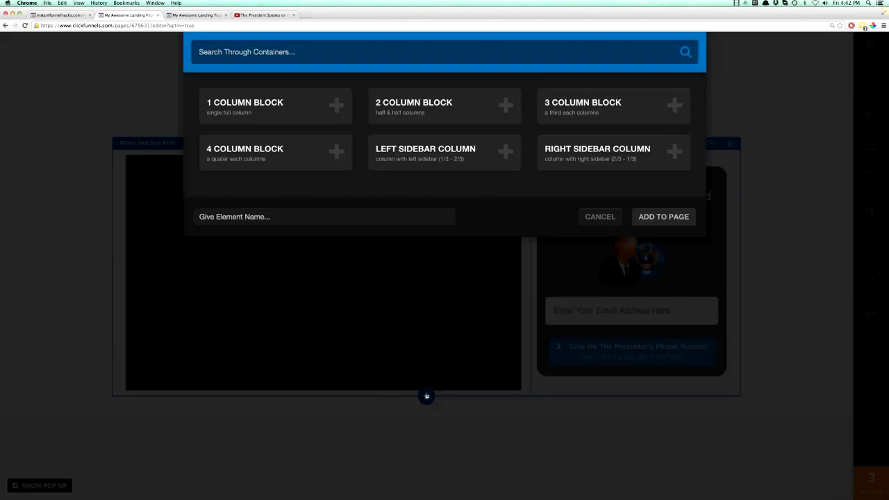
pyautogui.click(264, 109)
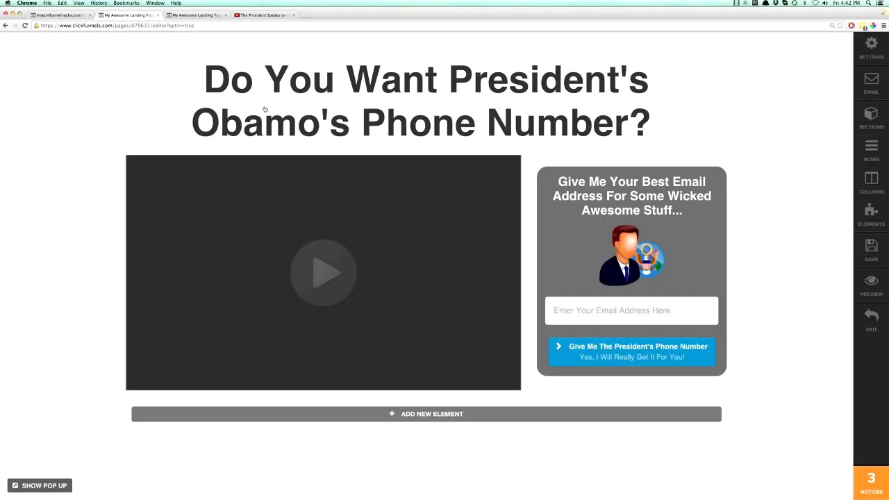
pyautogui.click(424, 414)
pyautogui.click(249, 162)
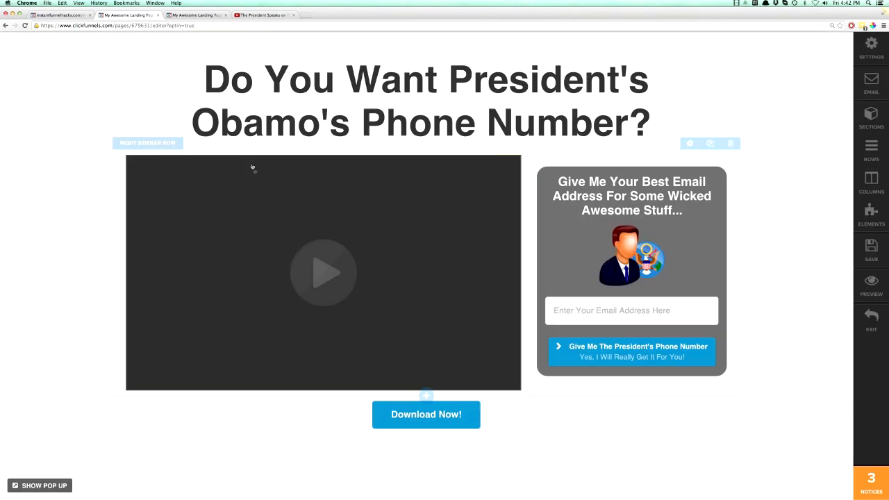
# Set the new button's text to "Buy The Entire White House For Just $50 Here!"
pyautogui.click(443, 414)
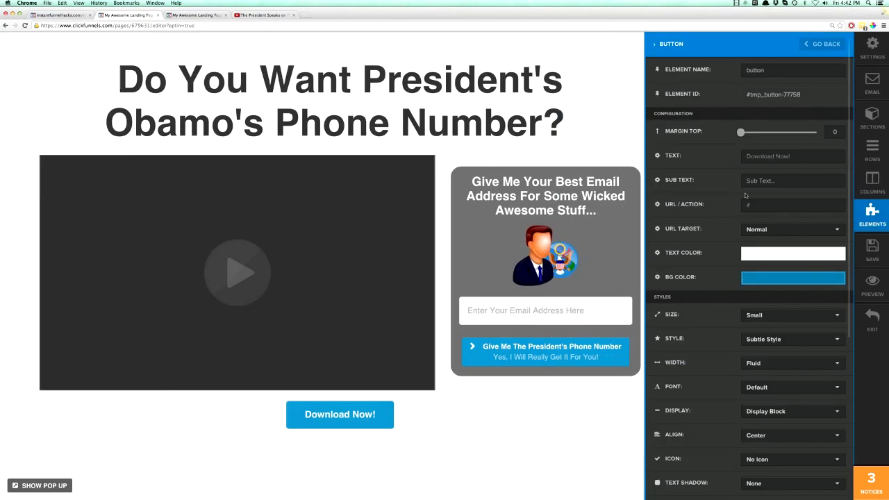
pyautogui.write('Buy ')
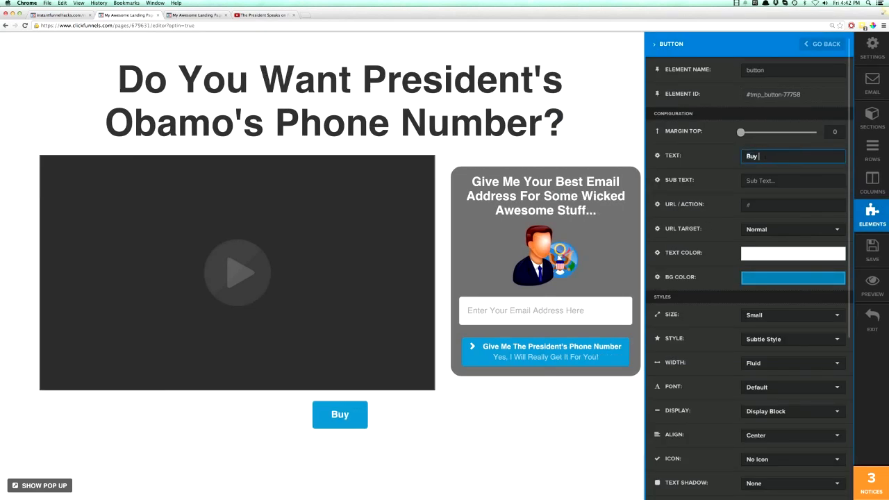
pyautogui.write('The Entire')
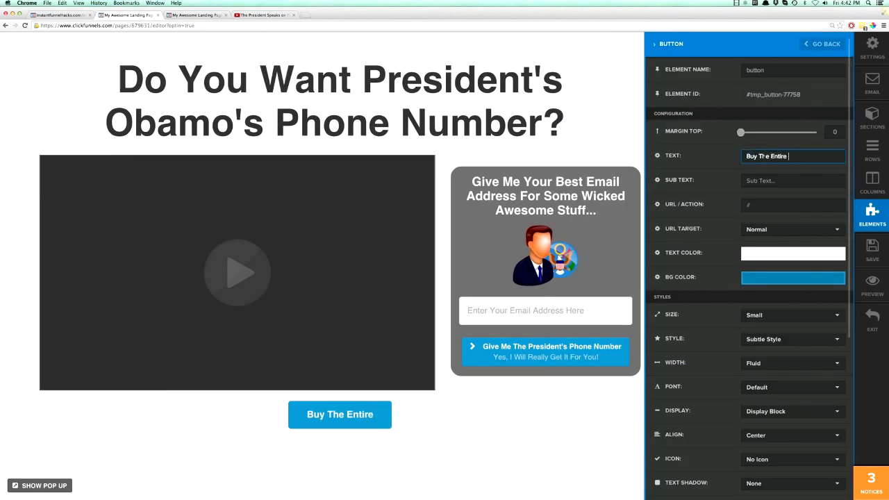
pyautogui.write(' White House')
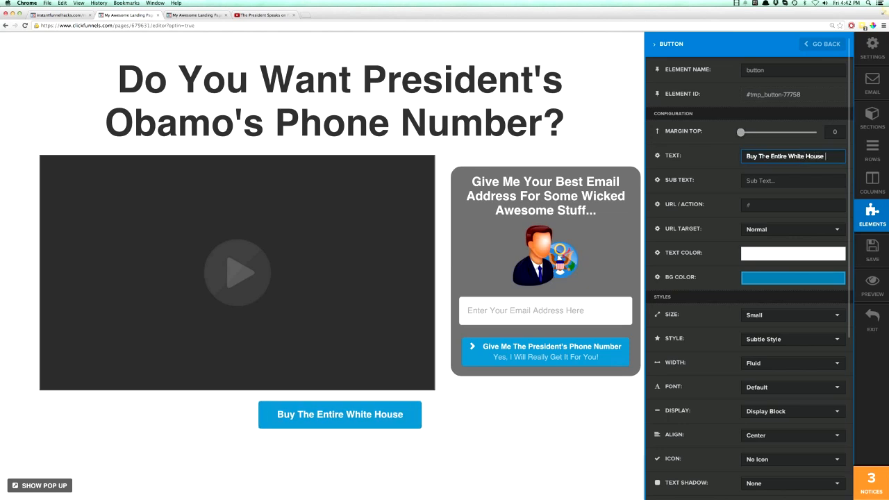
pyautogui.write(' For Just $50 Here!')
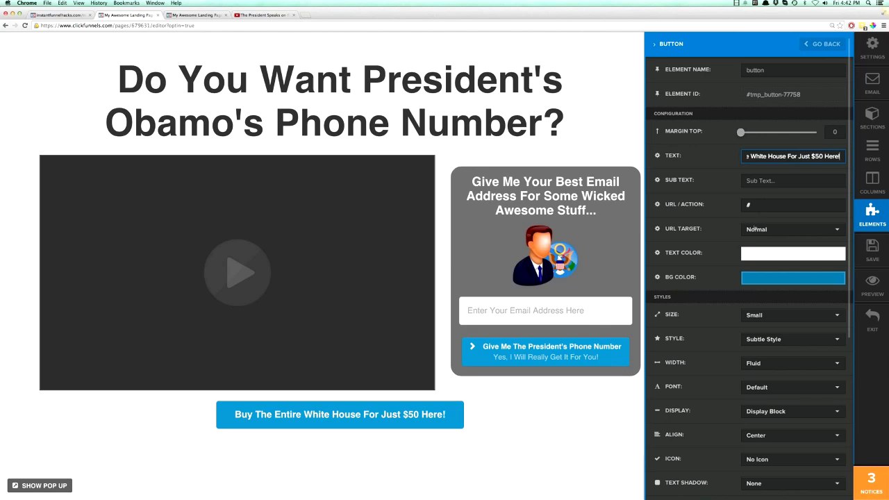
# Set the new button's sub text to "Oh Ya.. Just $50 For The WHOLE THING!!!"
pyautogui.press('Tab')
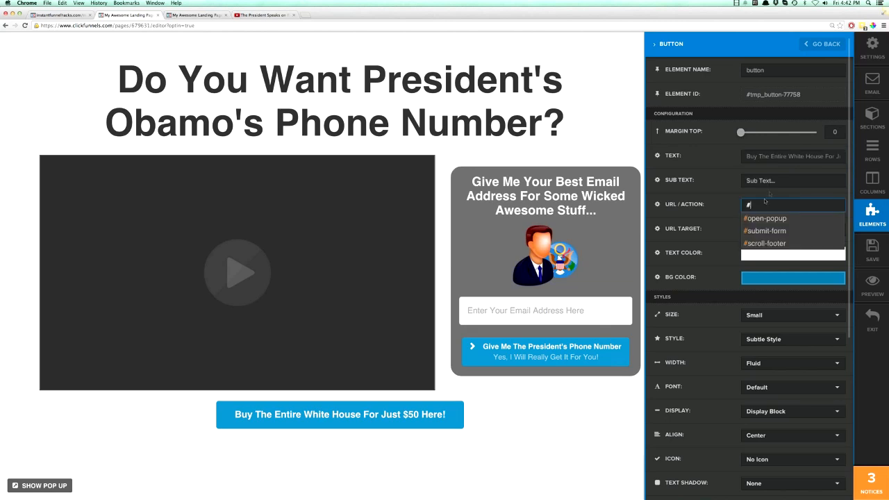
pyautogui.write('Oh ')
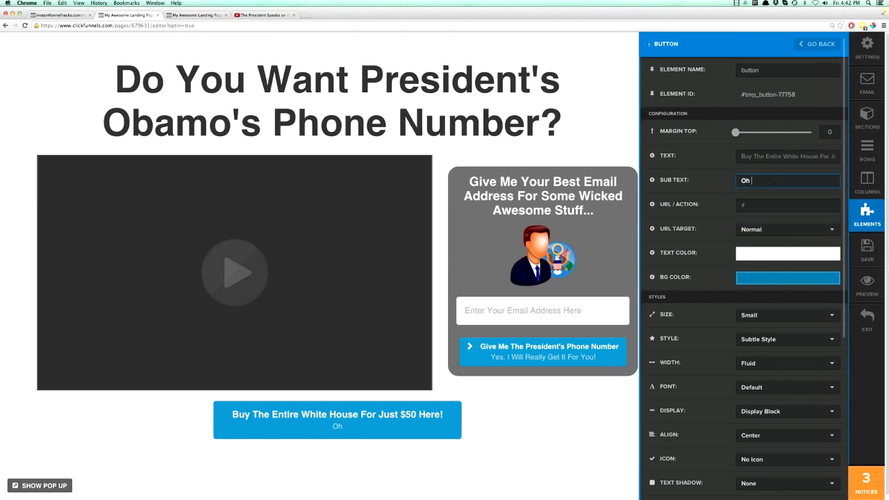
pyautogui.write('Ya.. Just $50 For The ')
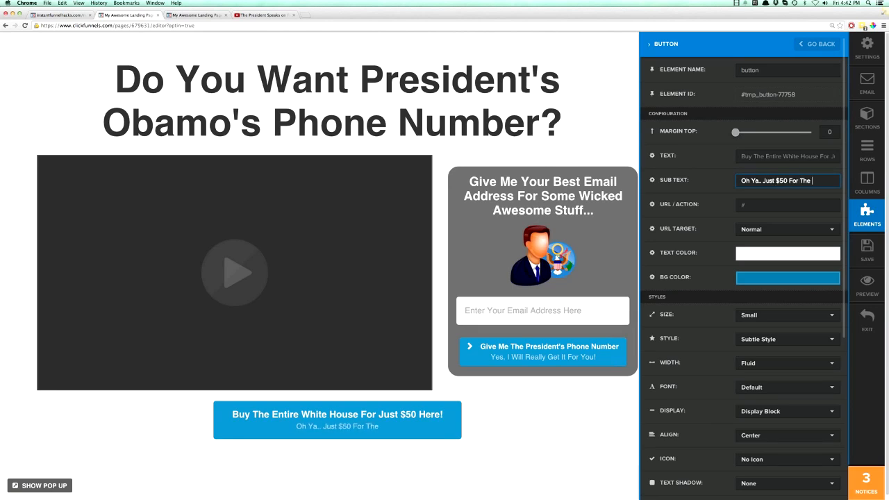
pyautogui.write('WHOLE THING!!!')
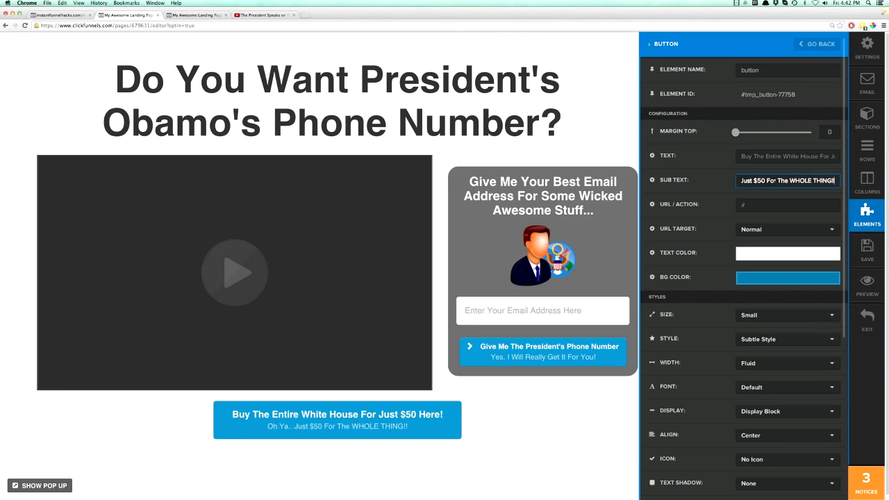
pyautogui.click(717, 202)
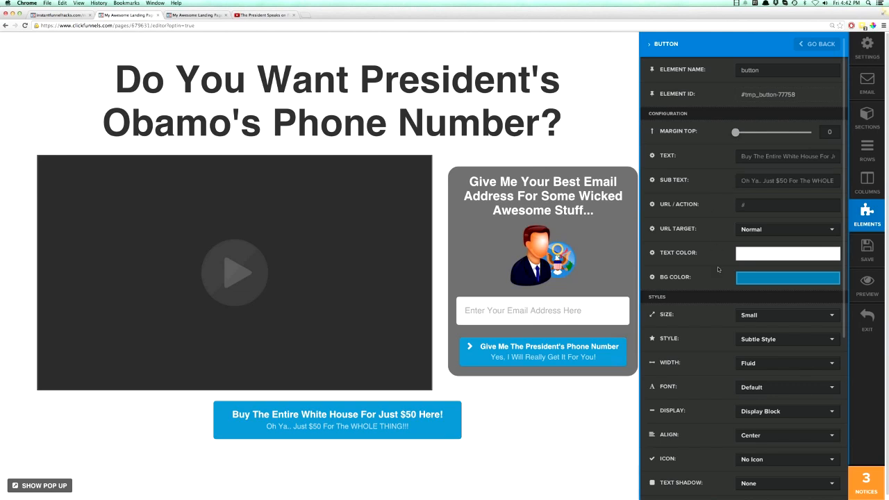
# Add an Arrow Right icon to the White House button and close its settings
pyautogui.scroll(-5, 719, 269)
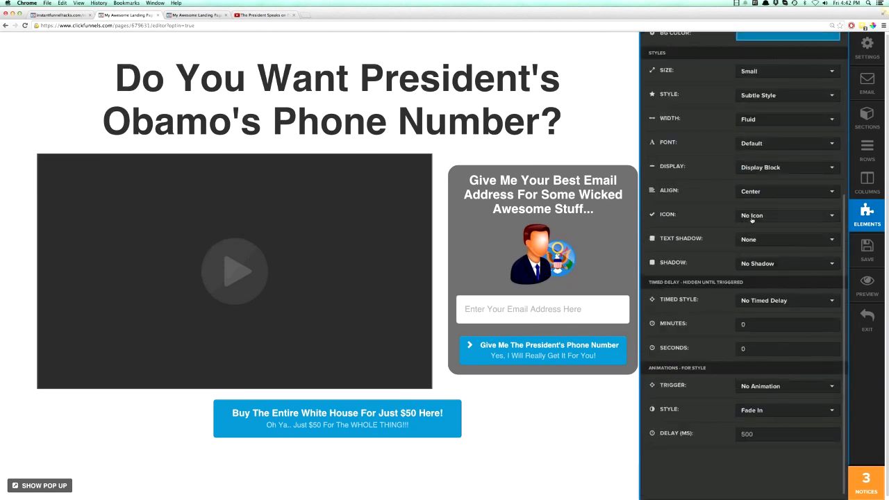
pyautogui.click(751, 219)
pyautogui.click(754, 245)
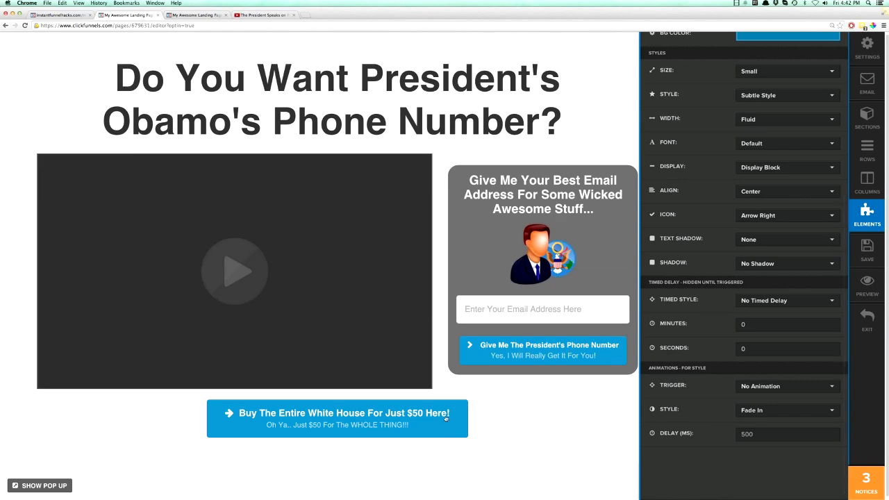
pyautogui.click(478, 425)
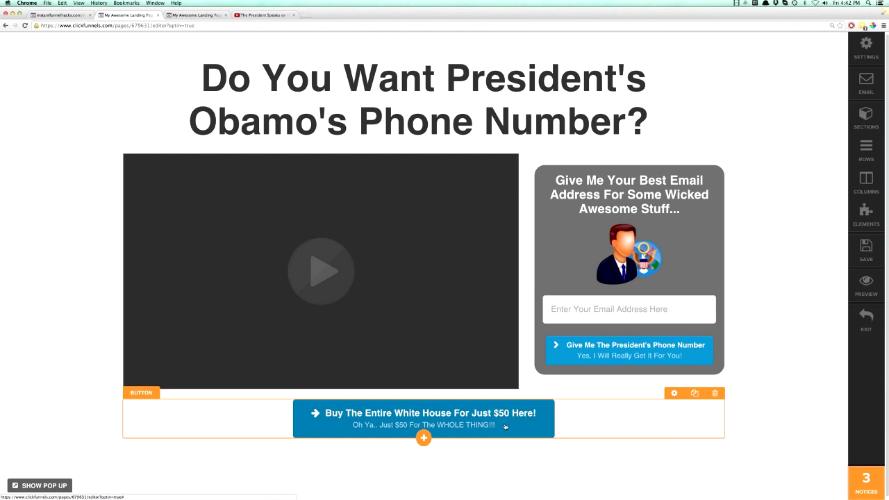
# Reopen the settings of the White House button below the video
pyautogui.click(673, 393)
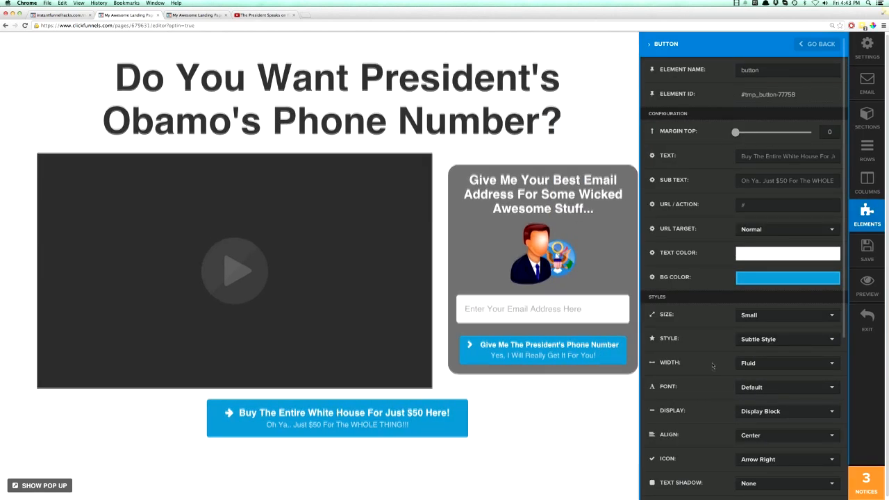
# Animate the $50 White House button with the On Page Load trigger and the Fade From Top style
pyautogui.scroll(-5, 683, 382)
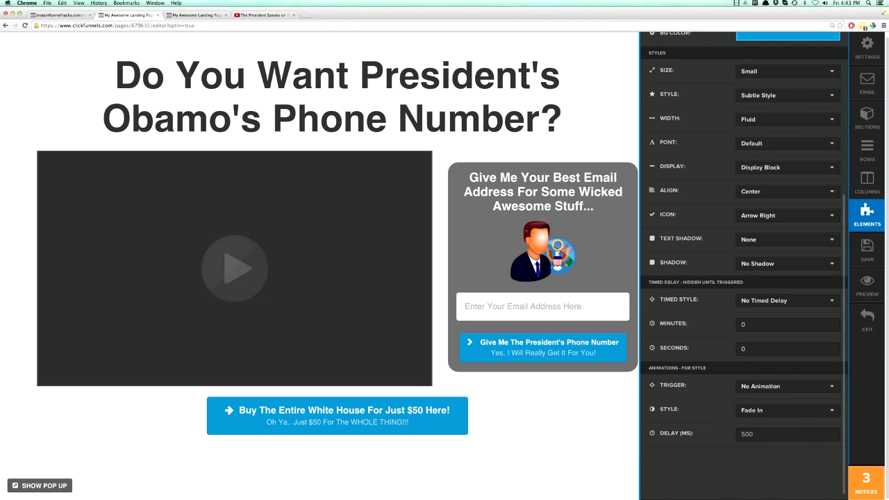
pyautogui.click(756, 391)
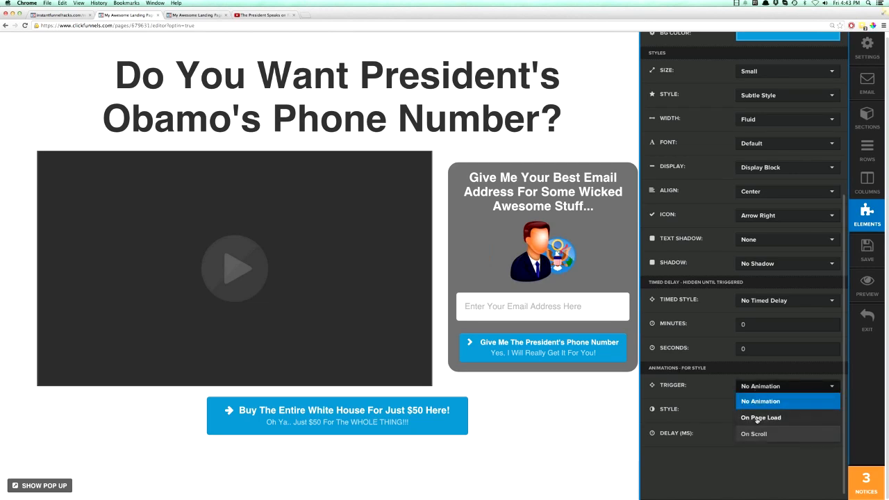
pyautogui.click(756, 418)
pyautogui.click(751, 390)
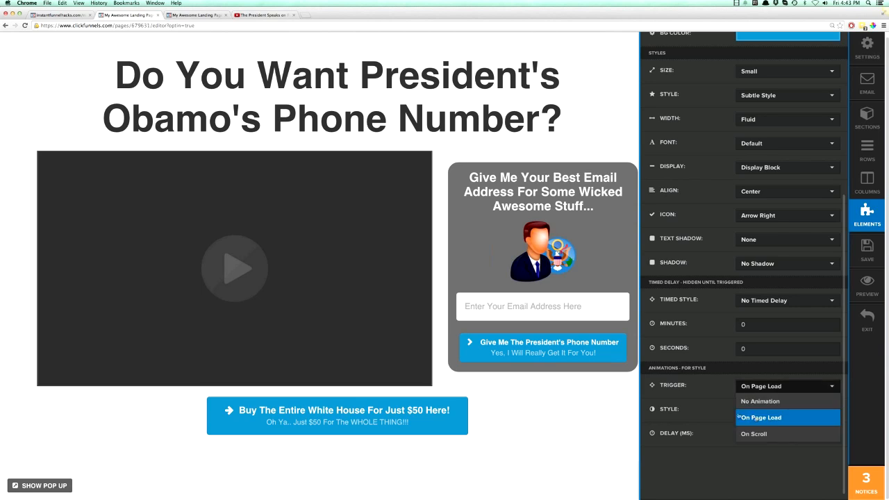
pyautogui.click(738, 415)
pyautogui.click(763, 411)
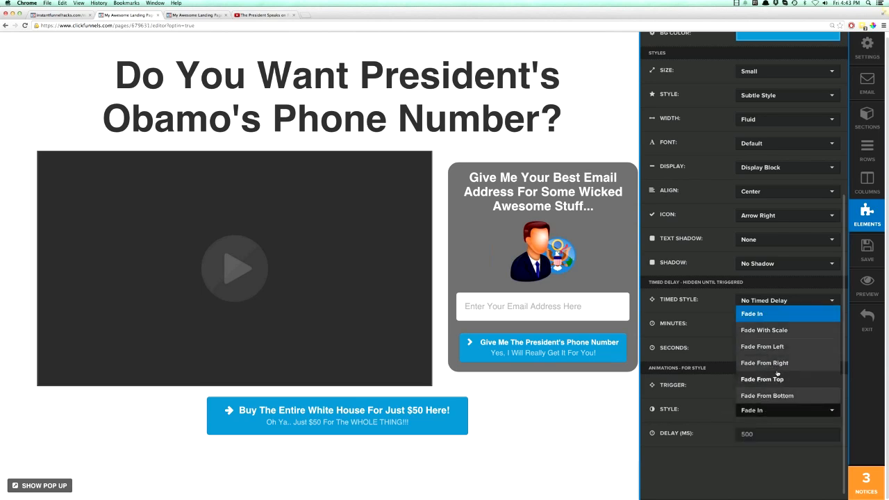
pyautogui.scroll(2, 738, 393)
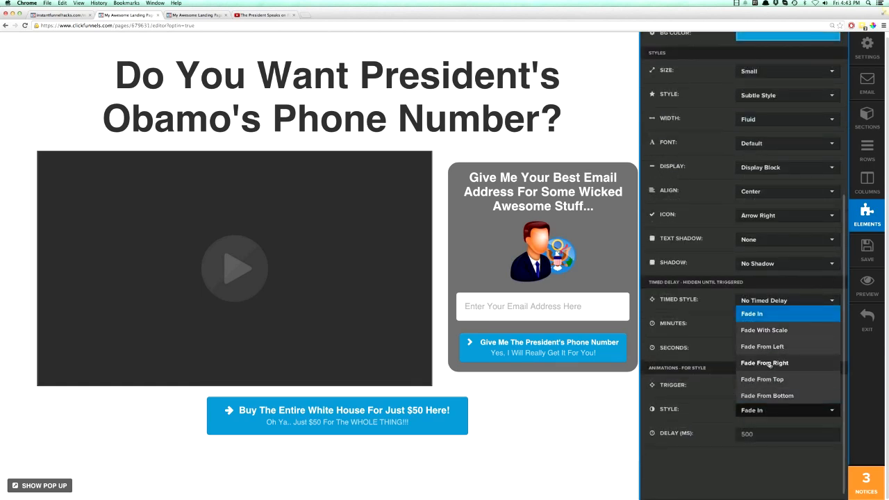
pyautogui.click(763, 379)
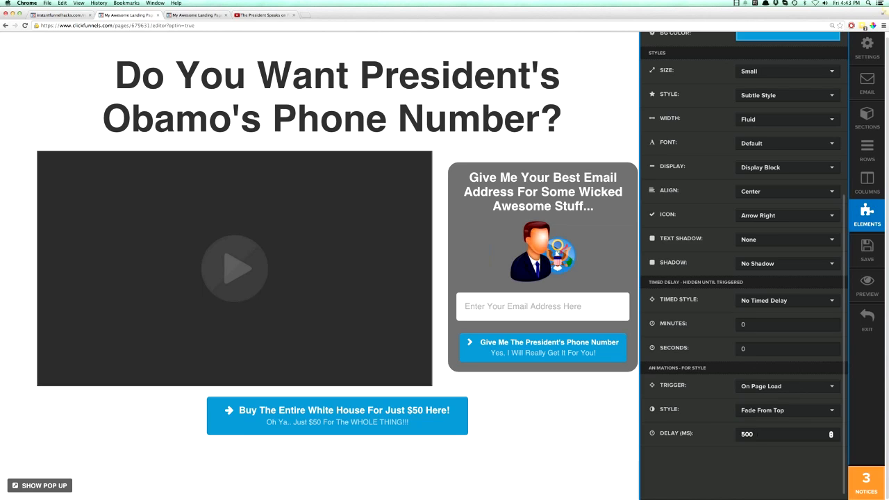
pyautogui.click(601, 427)
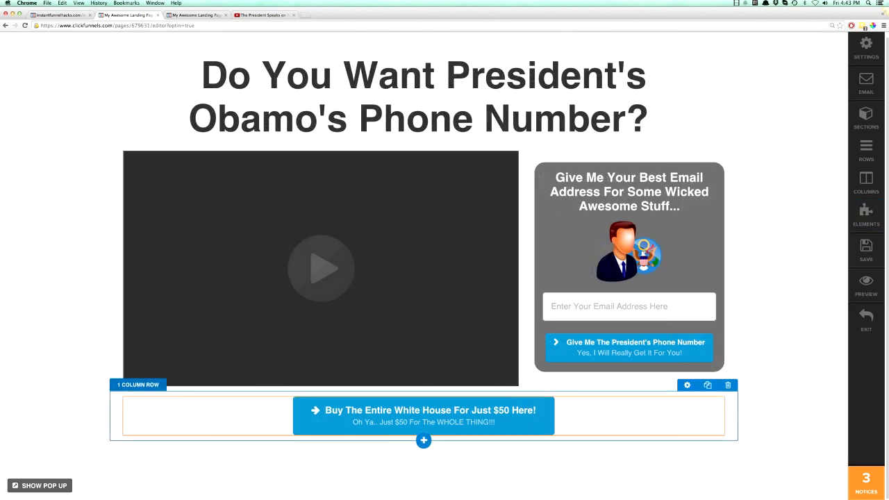
# Save the page and reload the live landing page to check the button's entrance animation
pyautogui.click(863, 249)
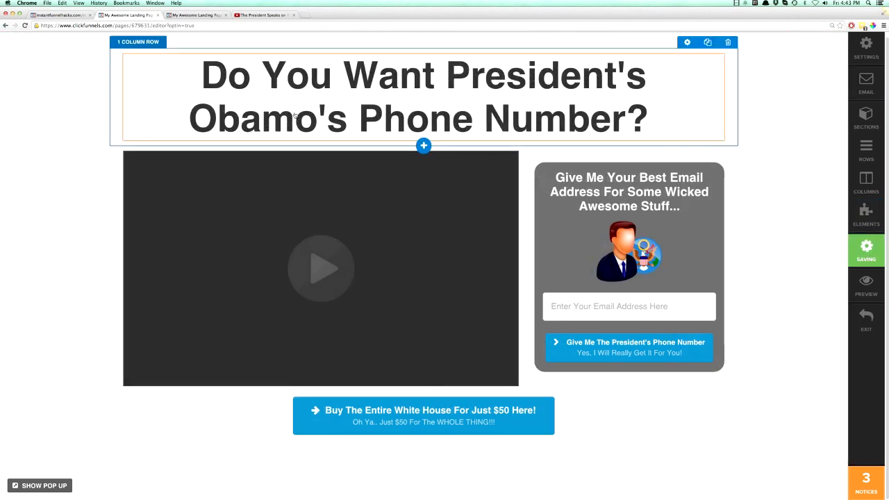
pyautogui.click(182, 15)
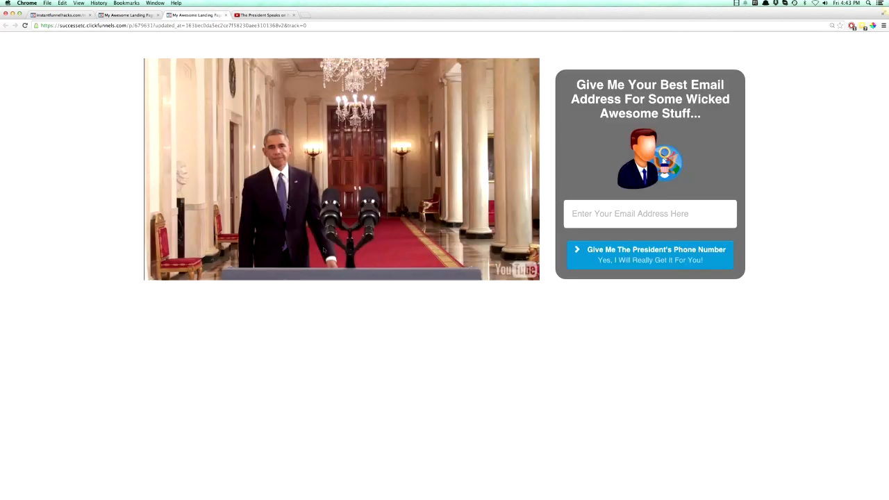
pyautogui.click(24, 26)
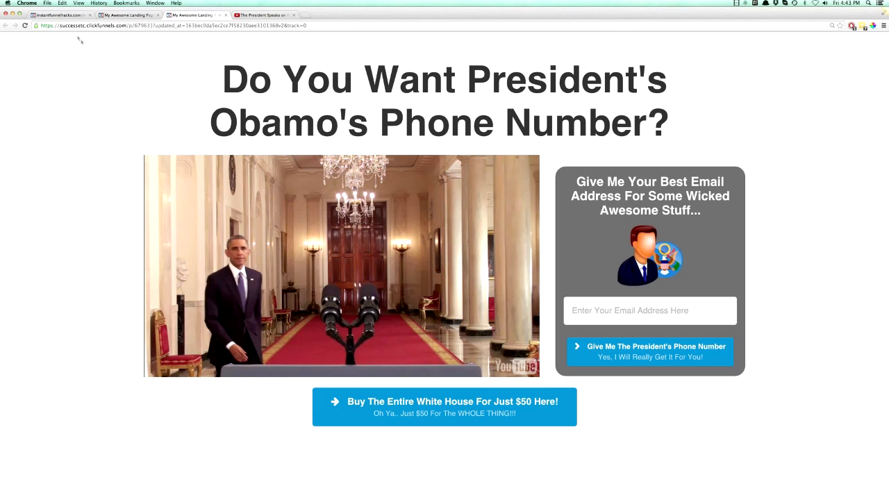
# Back in the page editor, animate the video with the On Page Load trigger and the Fade From Left style
pyautogui.click(127, 14)
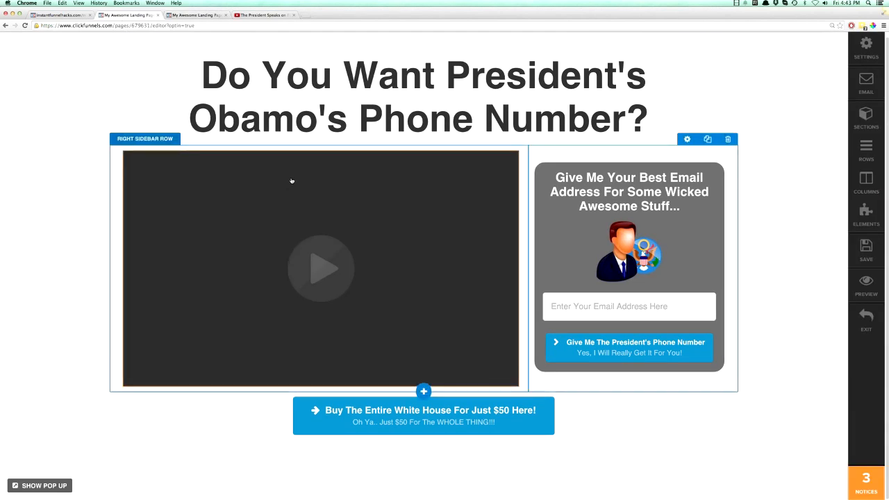
pyautogui.click(291, 180)
pyautogui.scroll(-3, 670, 336)
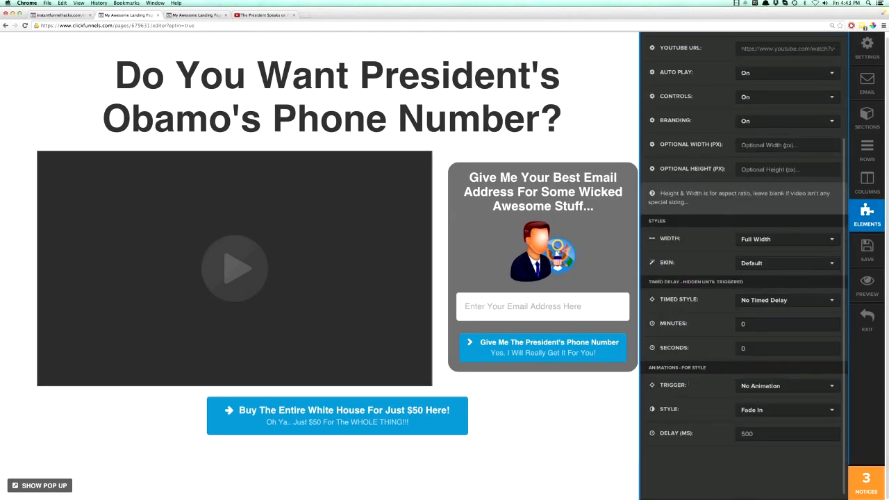
pyautogui.click(746, 388)
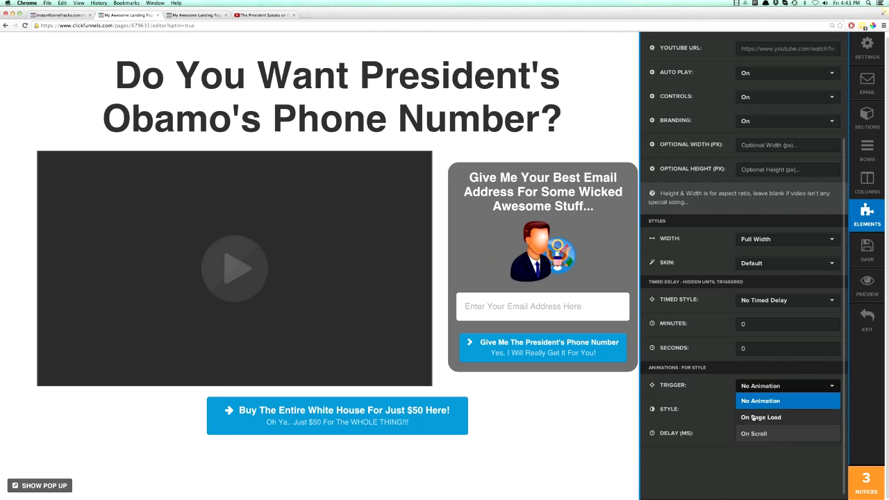
pyautogui.click(752, 409)
pyautogui.click(752, 412)
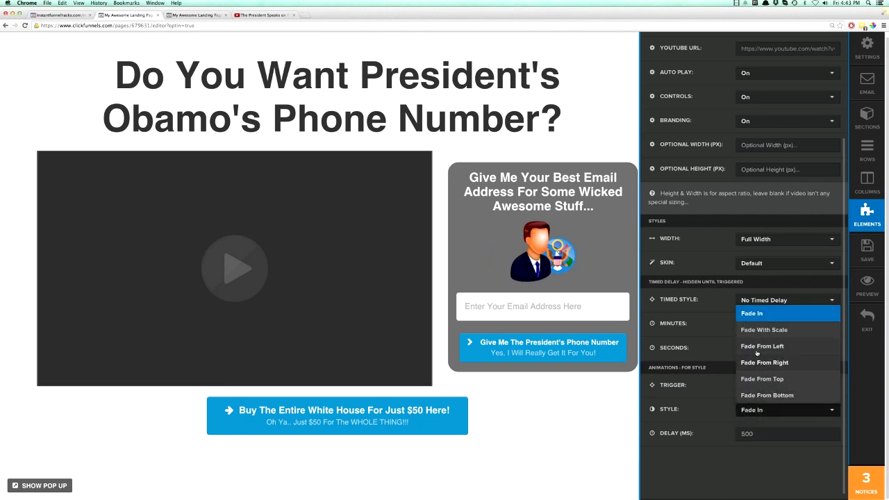
pyautogui.click(756, 346)
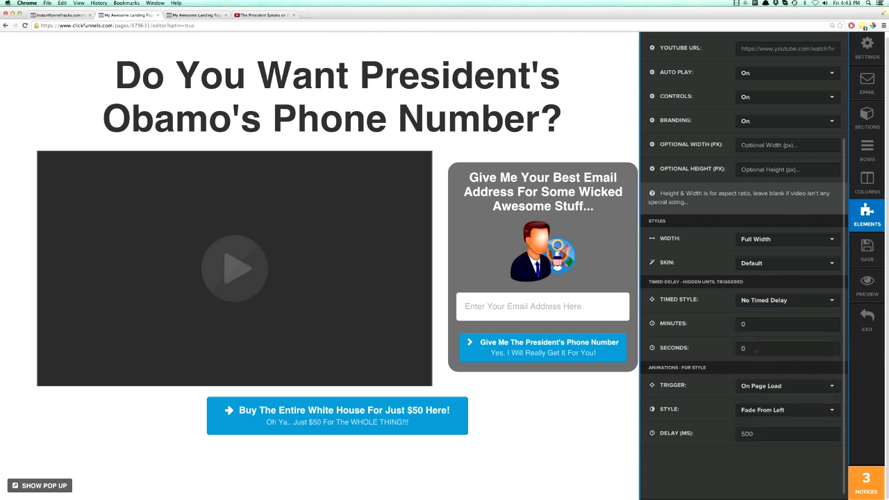
pyautogui.click(620, 443)
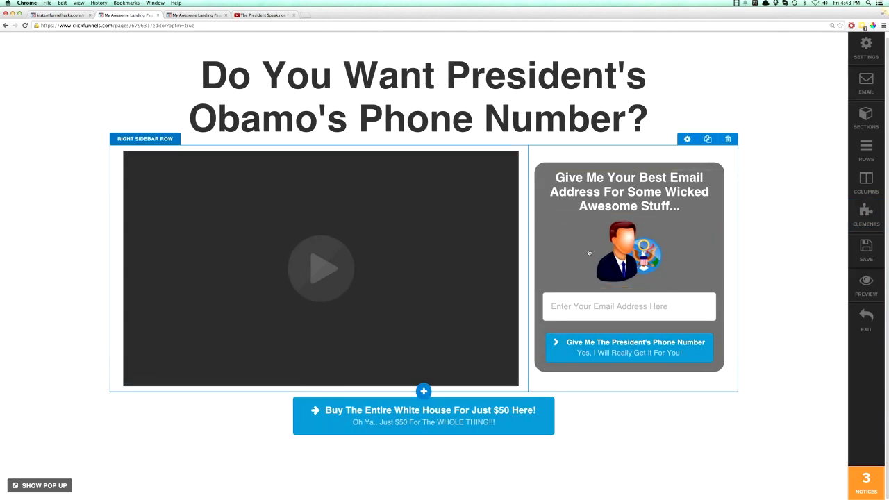
# Save the video changes and reload the live landing page to check how the video animates in
pyautogui.click(866, 248)
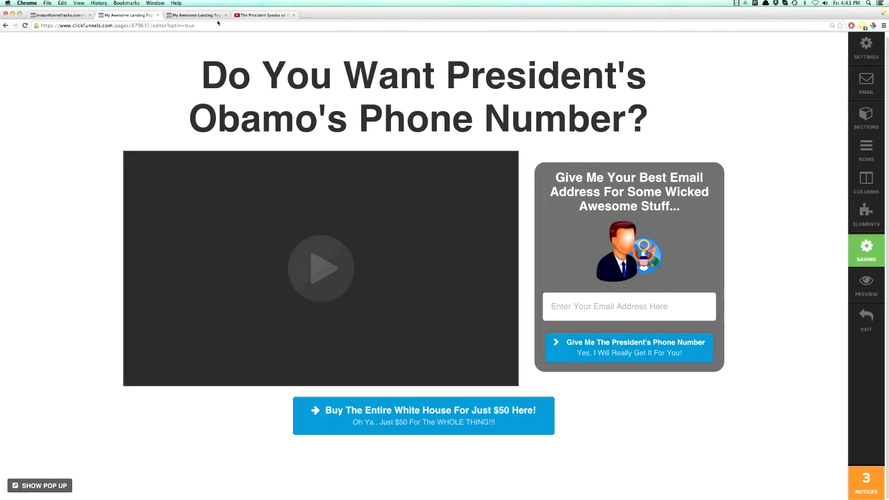
pyautogui.click(189, 15)
pyautogui.click(25, 25)
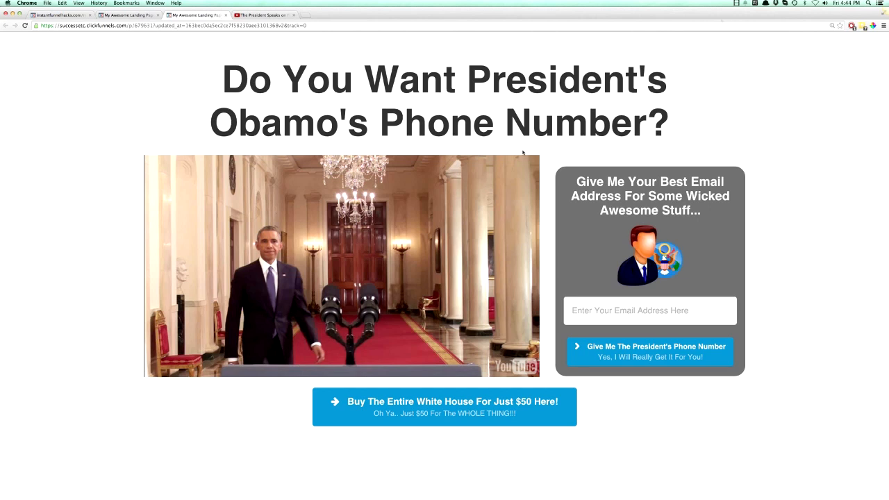
# Open a new incognito window and load clickfunnels.com
pyautogui.click(883, 27)
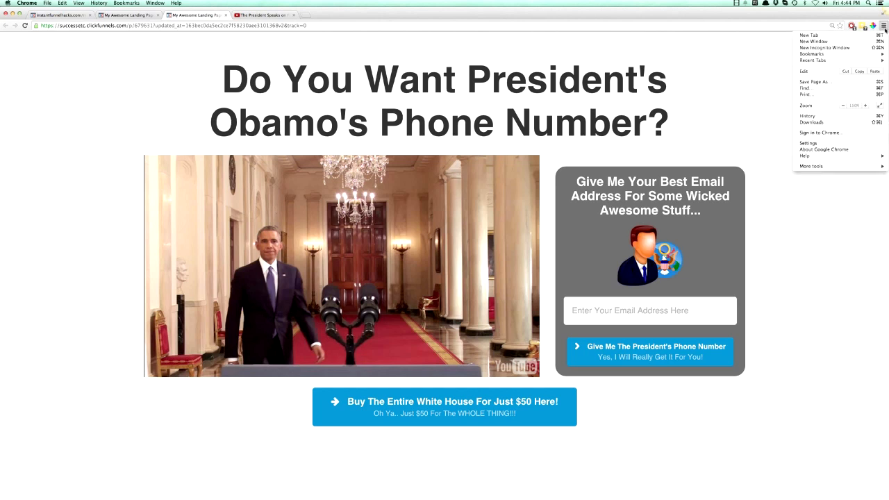
pyautogui.click(851, 47)
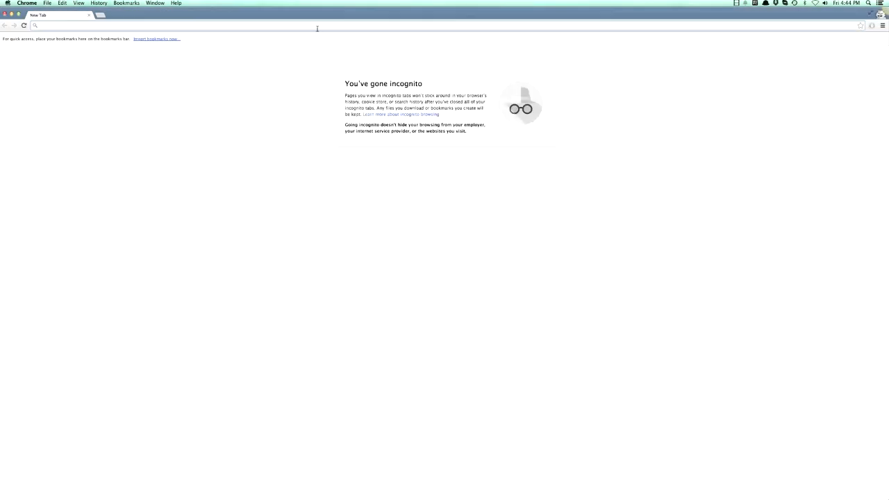
pyautogui.write('clickfunnels.com')
pyautogui.press('Return')
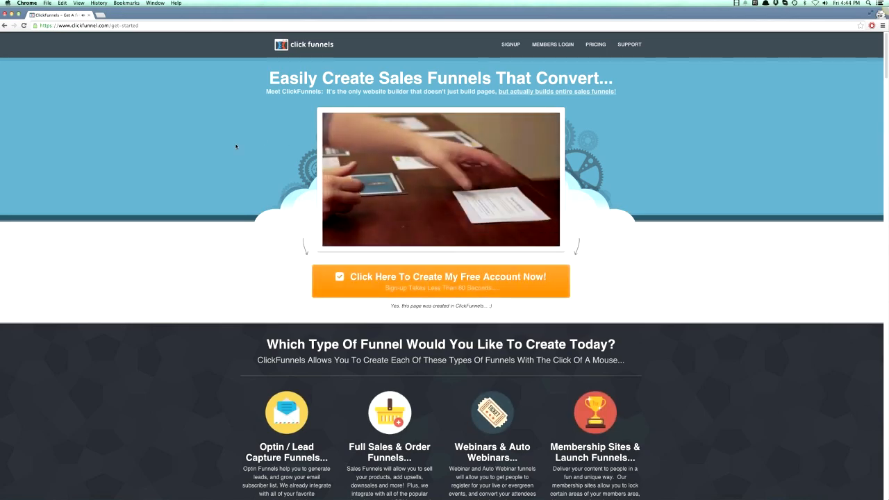
# Examine the animated sections down the ClickFunnels get-started page, from the funnel types to Step #4, and close the page
pyautogui.scroll(-2, 240, 182)
pyautogui.scroll(-6, 241, 195)
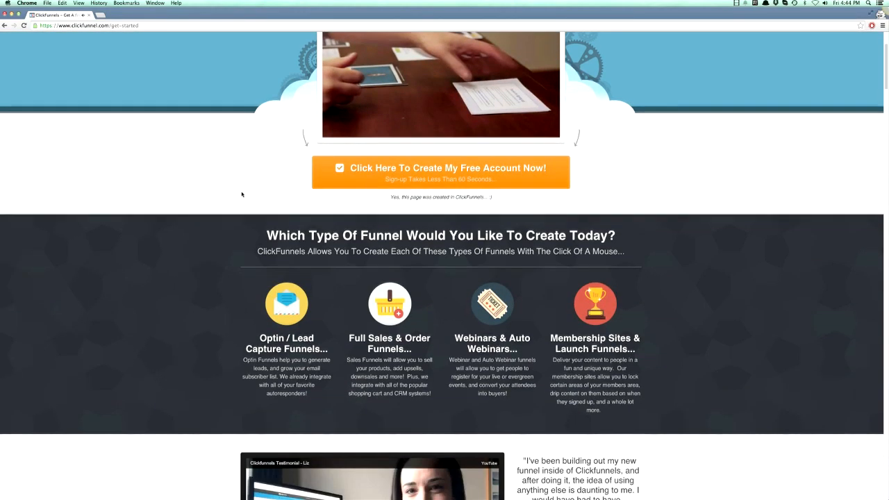
pyautogui.scroll(-5, 242, 193)
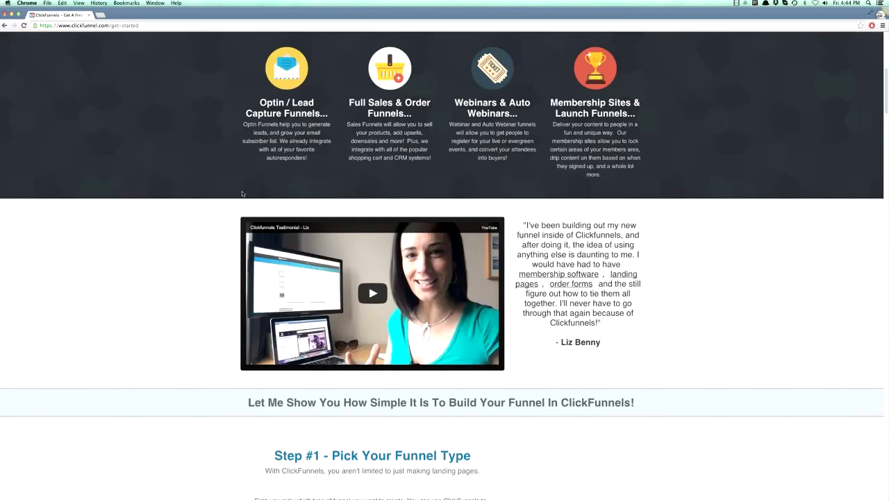
pyautogui.scroll(-9, 242, 194)
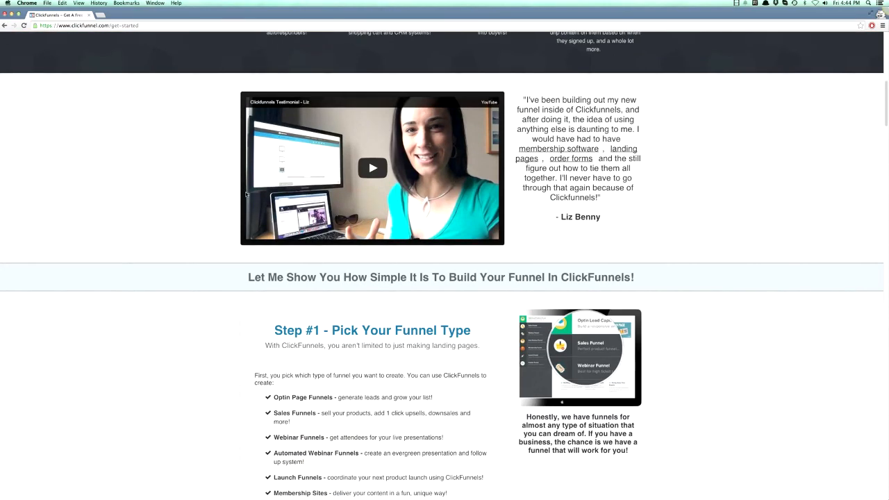
pyautogui.scroll(-6, 252, 195)
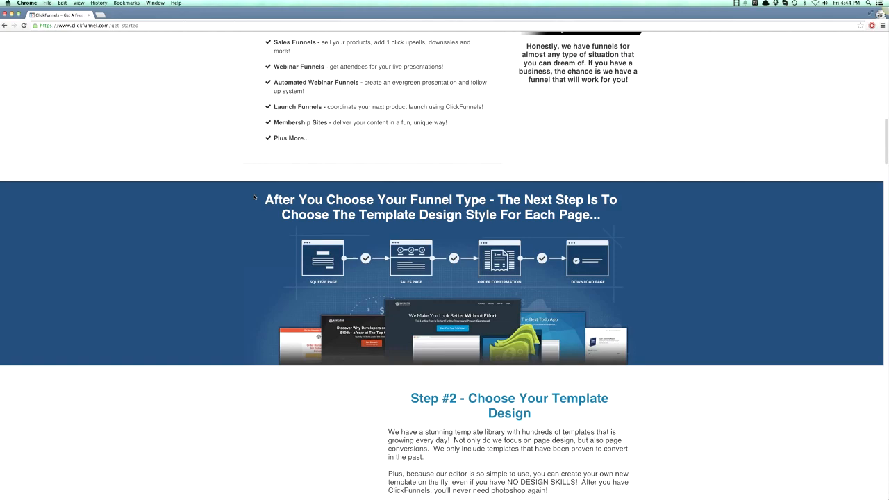
pyautogui.scroll(-10, 254, 193)
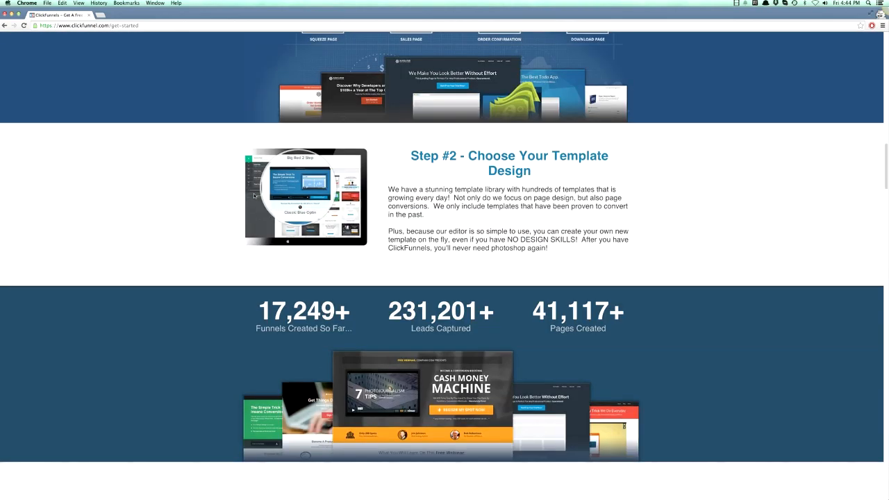
pyautogui.scroll(-8, 254, 195)
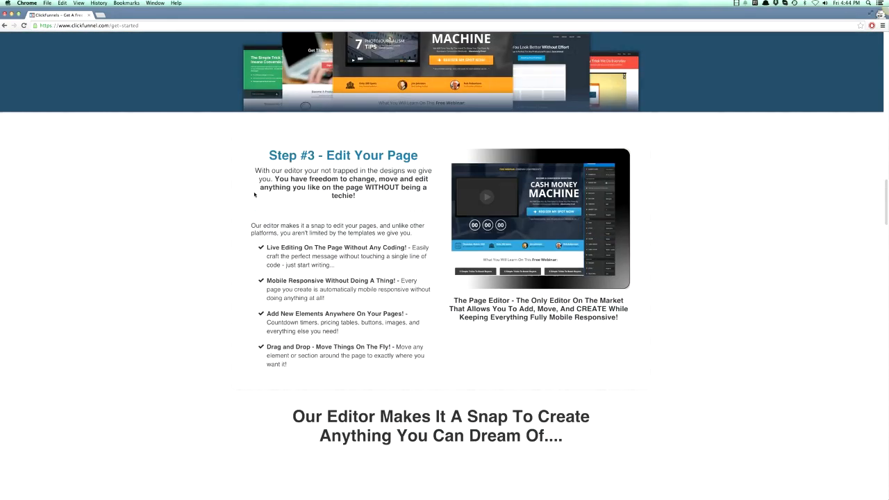
pyautogui.scroll(-6, 253, 193)
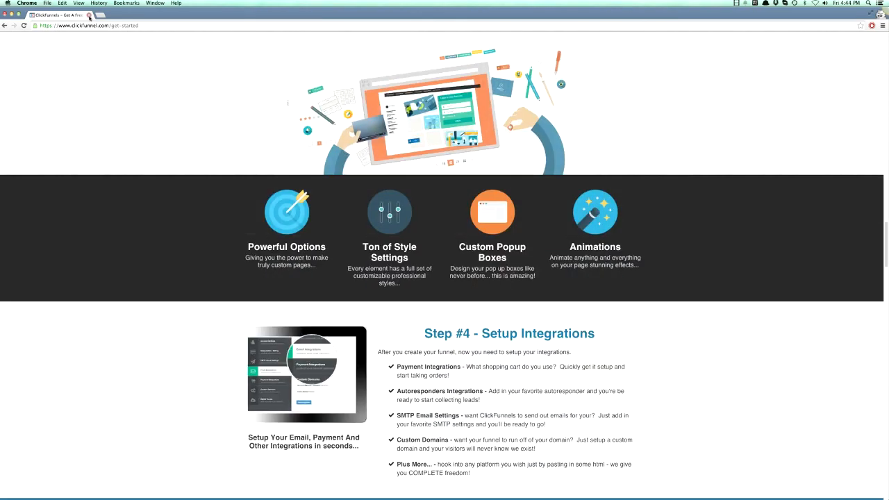
pyautogui.click(89, 16)
# Return to the page editor and set the video's animation trigger to No Animation
pyautogui.click(127, 15)
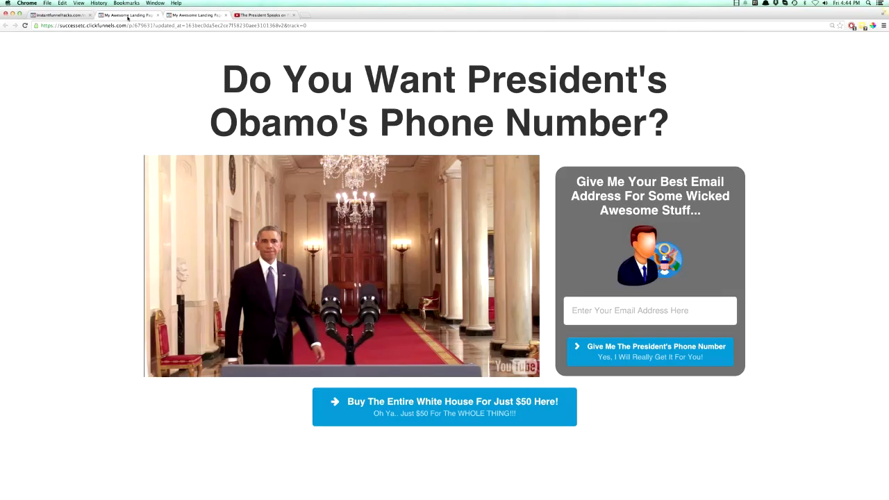
pyautogui.click(477, 181)
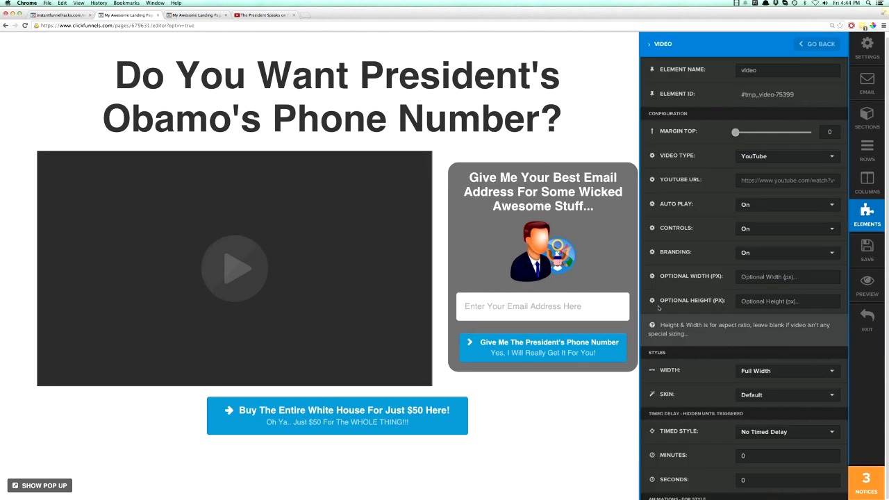
pyautogui.scroll(-3, 746, 375)
pyautogui.click(750, 388)
pyautogui.click(757, 375)
pyautogui.click(498, 390)
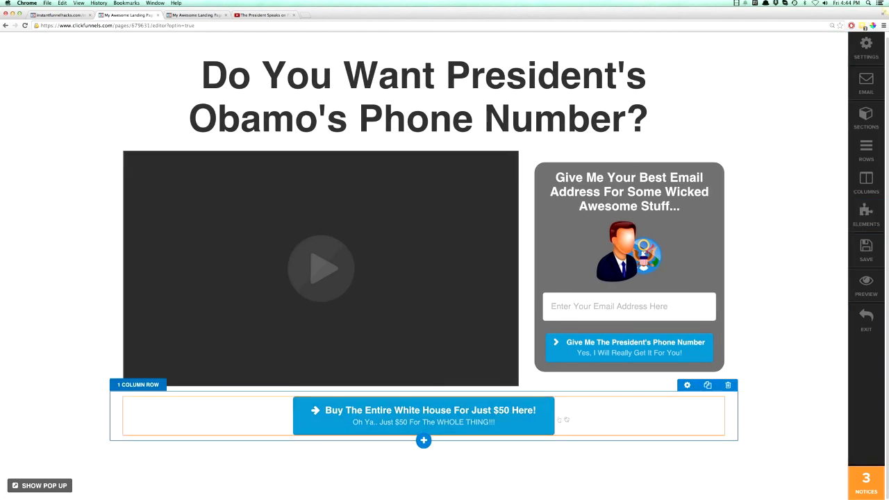
# Set the $50 White House button's animation trigger to No Animation
pyautogui.click(498, 382)
pyautogui.scroll(-5, 701, 388)
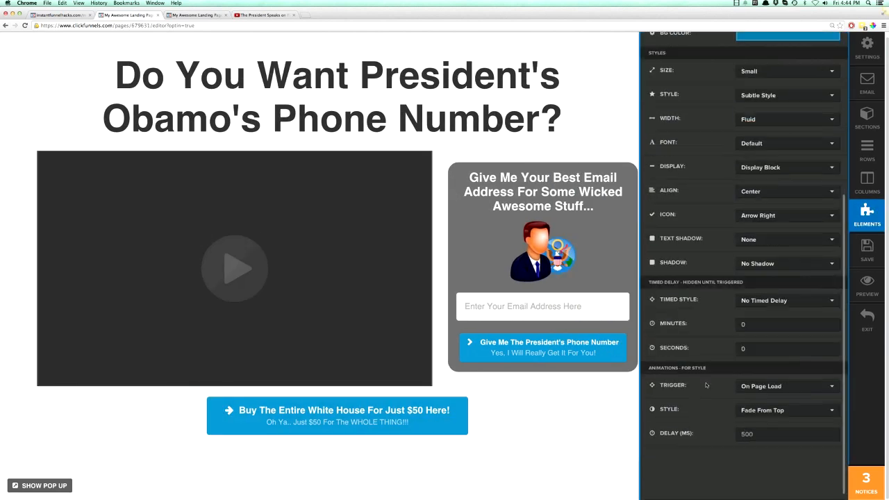
pyautogui.click(751, 387)
pyautogui.click(754, 402)
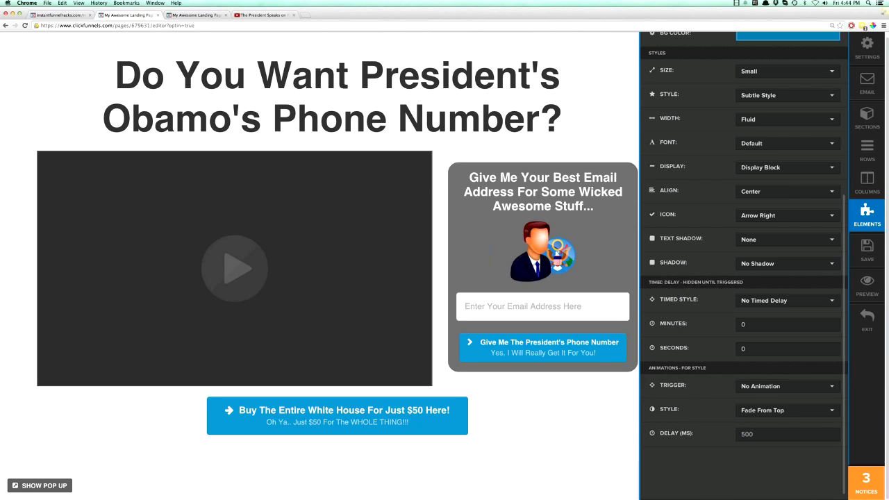
# Set the $50 White House button's timed style to Fade In and give it a delay of a few seconds
pyautogui.click(750, 302)
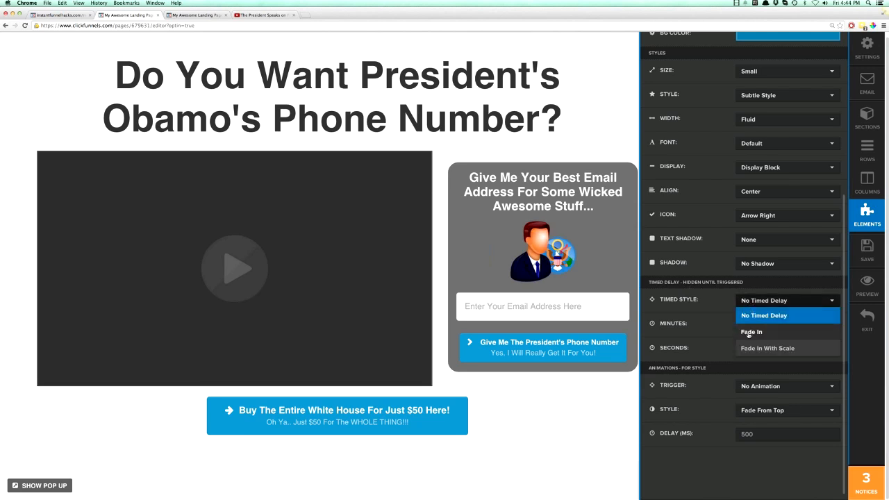
pyautogui.click(749, 333)
pyautogui.click(757, 325)
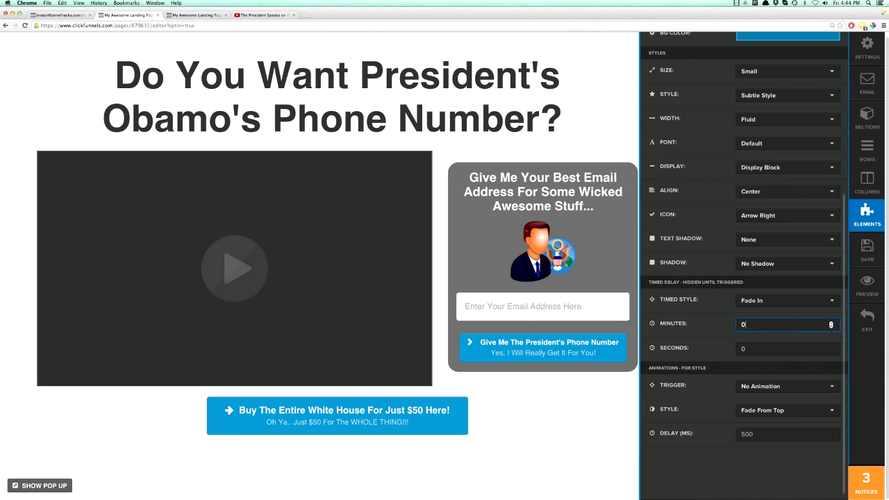
pyautogui.click(831, 349)
pyautogui.press('BackSpace')
pyautogui.write('3')
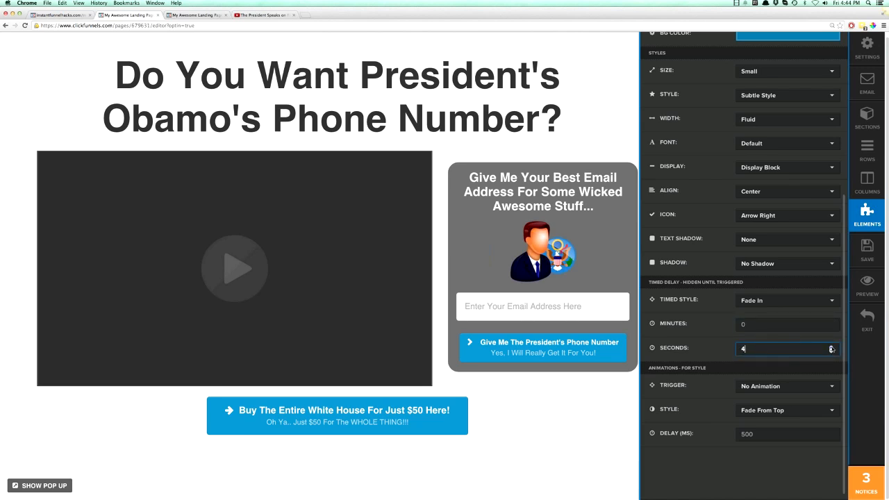
pyautogui.click(831, 348)
pyautogui.click(831, 348)
pyautogui.click(831, 347)
pyautogui.click(831, 348)
pyautogui.click(831, 348)
pyautogui.click(603, 398)
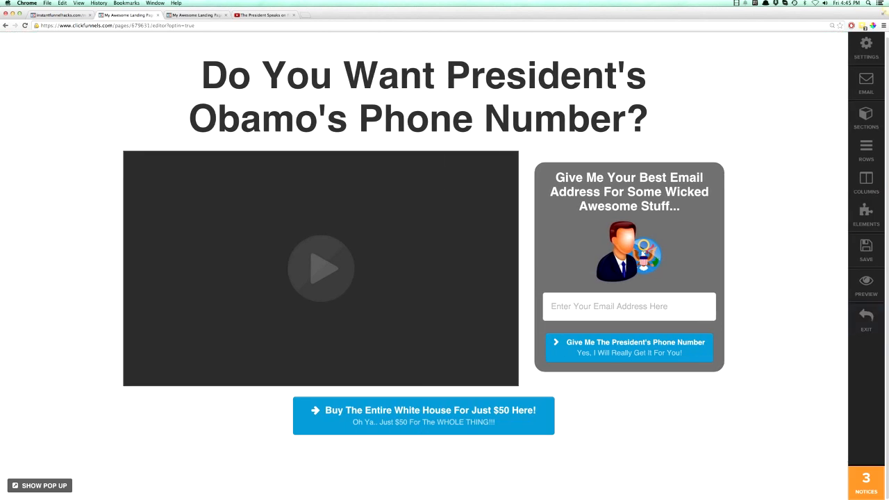
# Reload the live landing page to test the order button's timed delay
pyautogui.click(196, 14)
pyautogui.click(25, 25)
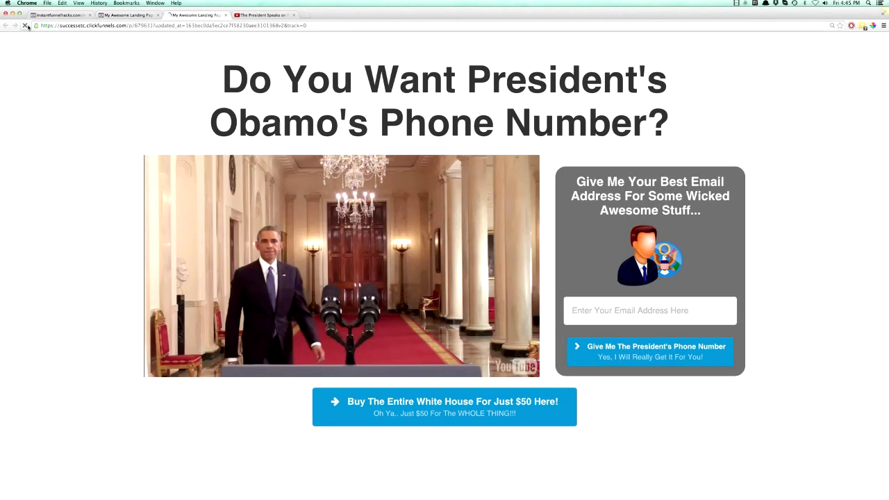
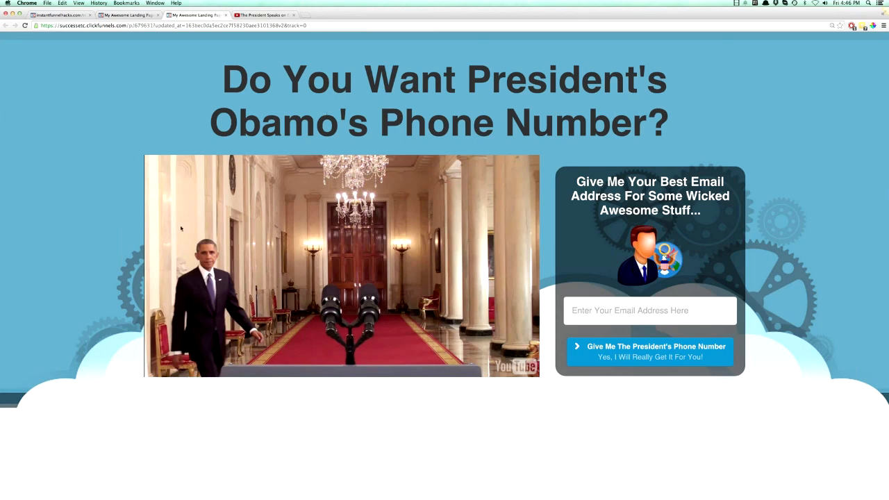
# Return to the page editor, add a new section below the video and set its width to Full Page
pyautogui.click(123, 15)
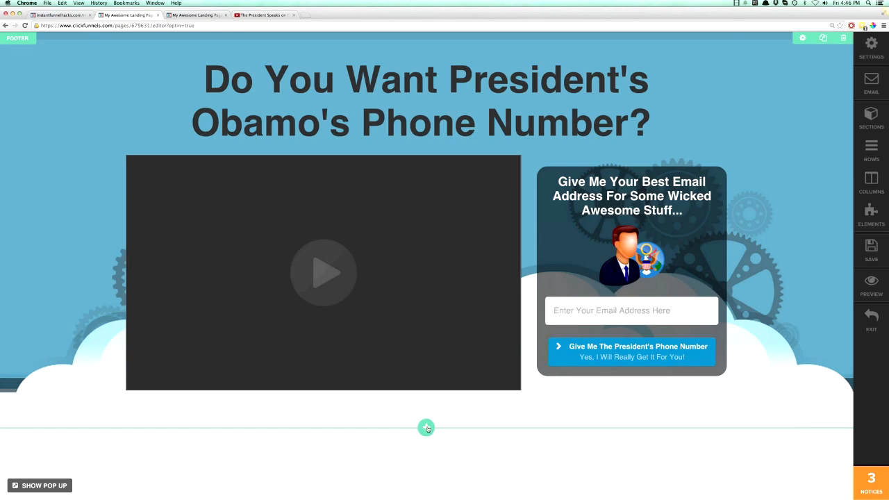
pyautogui.click(427, 429)
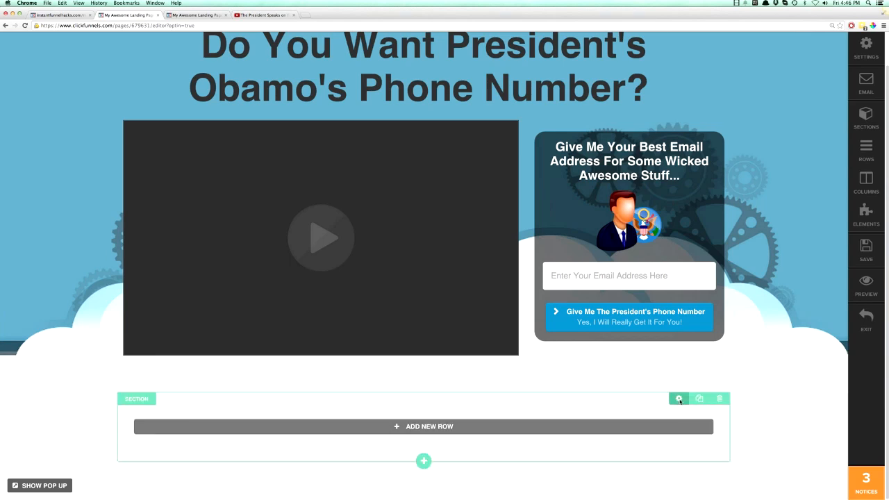
pyautogui.click(679, 400)
pyautogui.click(757, 133)
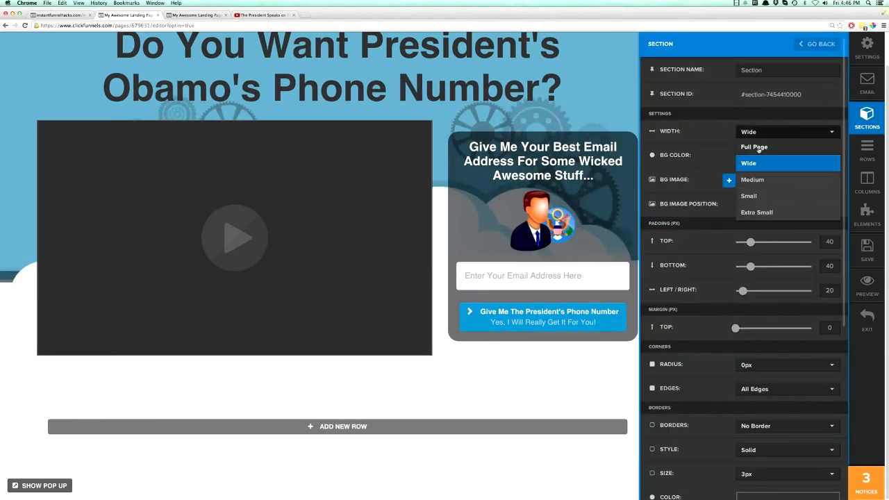
pyautogui.click(757, 147)
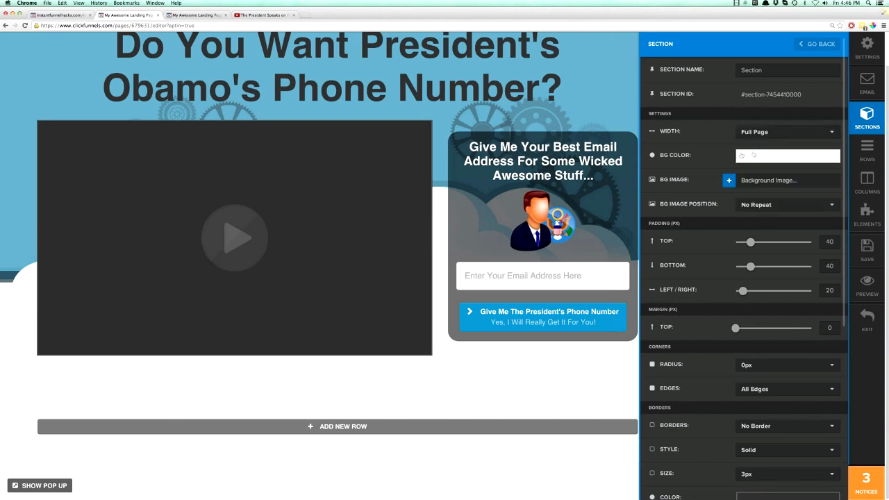
# Give the new full-page section a Top & Bottom Border
pyautogui.scroll(-5, 705, 274)
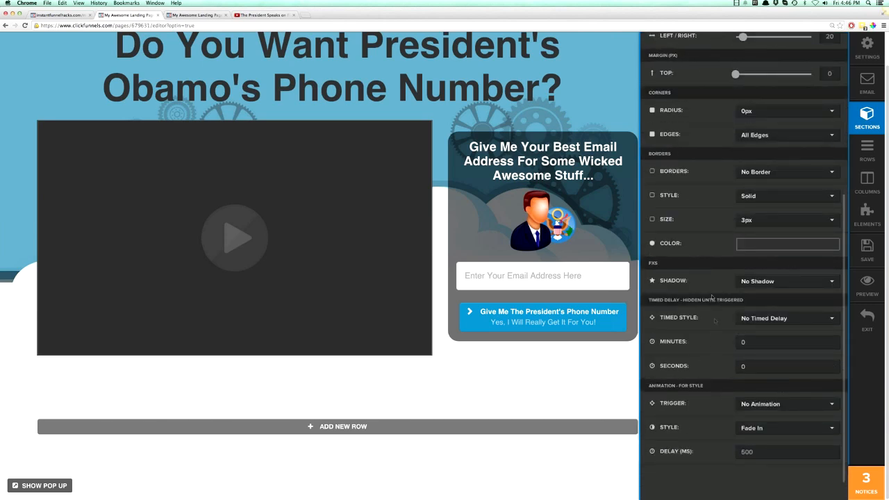
pyautogui.click(757, 174)
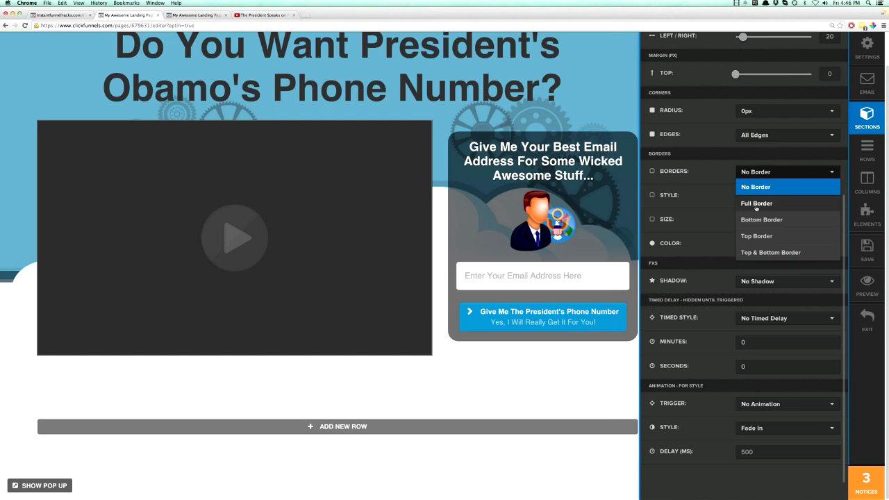
pyautogui.click(756, 253)
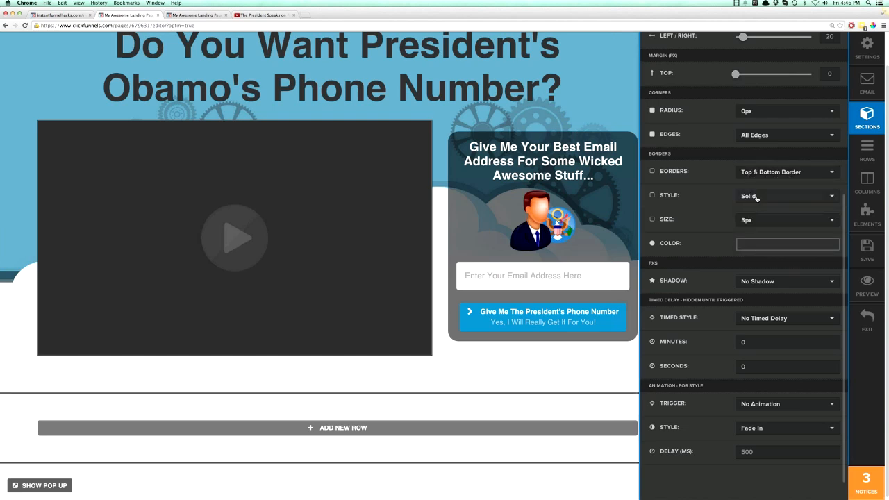
pyautogui.click(448, 386)
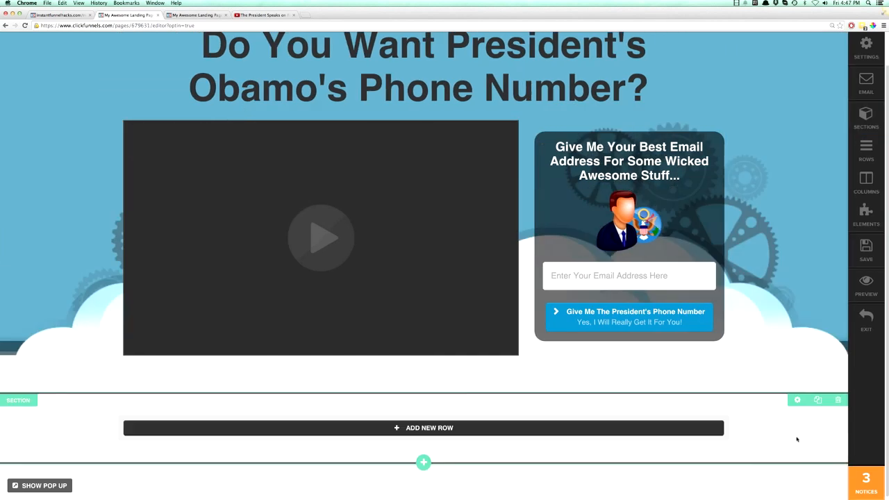
# Set the new section's background color to light blue, rgb(136, 202, 236)
pyautogui.moveTo(707, 420)
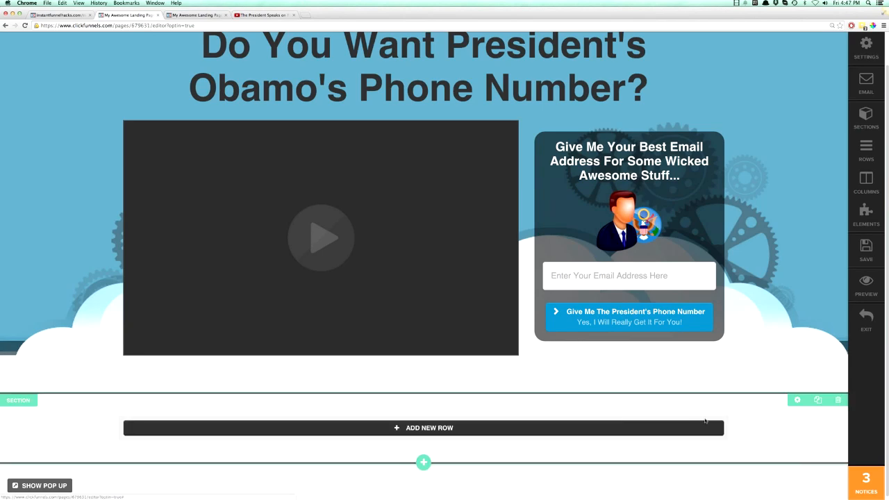
pyautogui.click(795, 400)
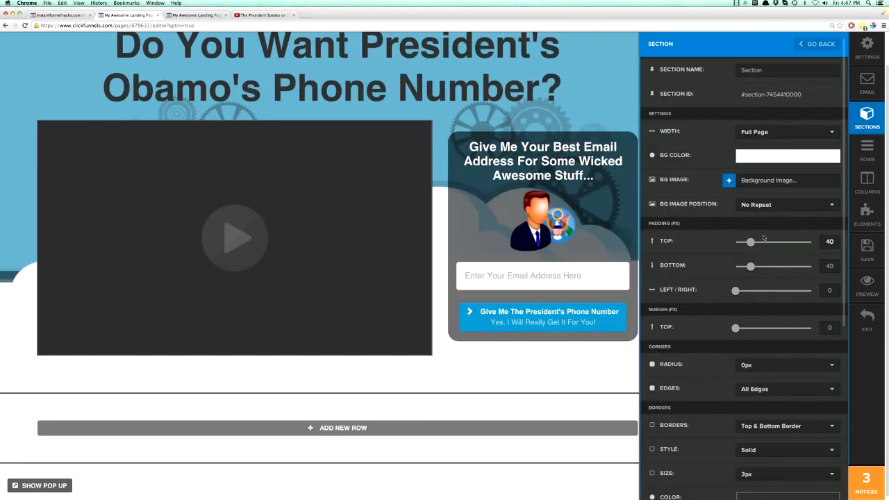
pyautogui.click(746, 159)
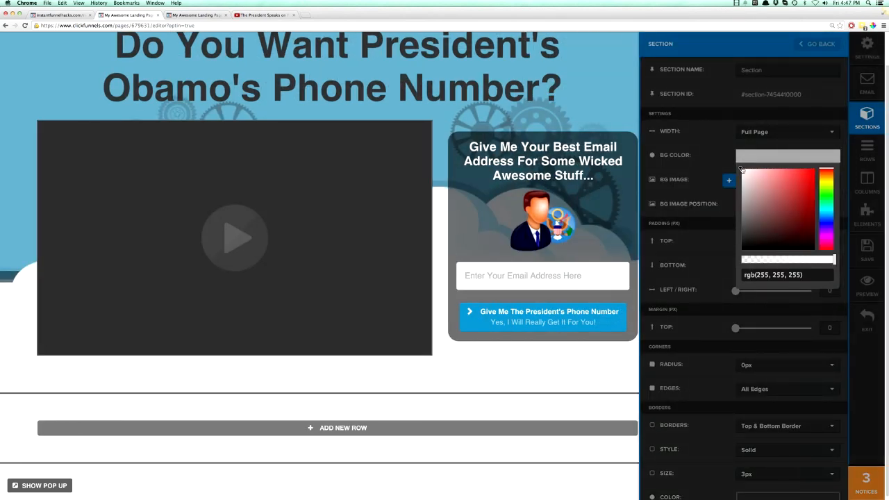
pyautogui.click(823, 214)
pyautogui.moveTo(740, 169); pyautogui.dragTo(772, 176)
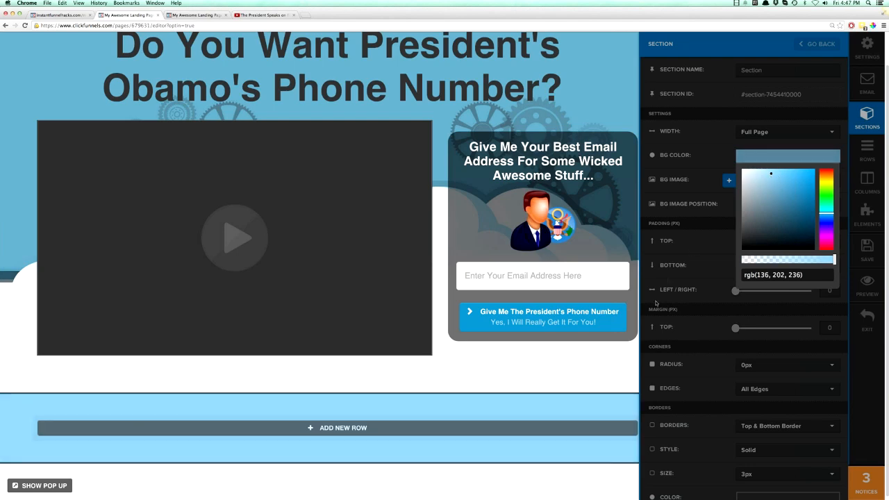
pyautogui.click(619, 360)
# Copy the background color value from the new section's settings
pyautogui.click(795, 401)
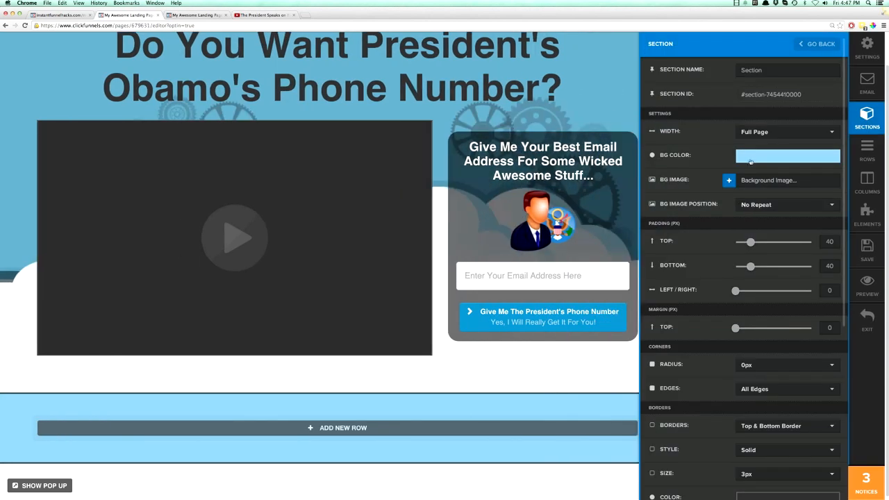
pyautogui.click(751, 158)
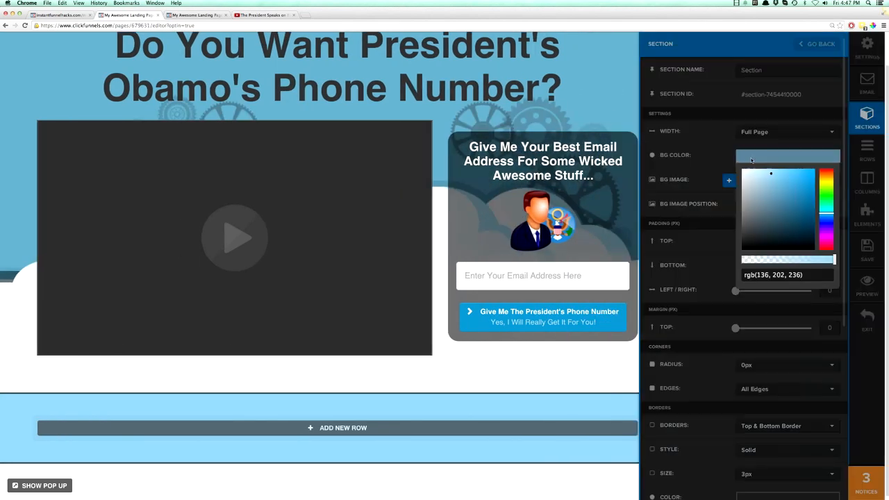
pyautogui.tripleClick(761, 275)
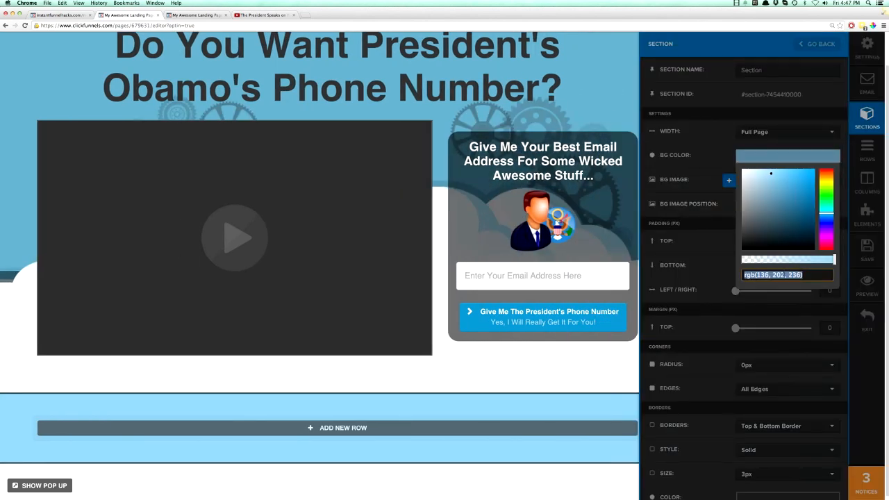
pyautogui.rightClick(787, 274)
pyautogui.click(701, 304)
pyautogui.click(598, 356)
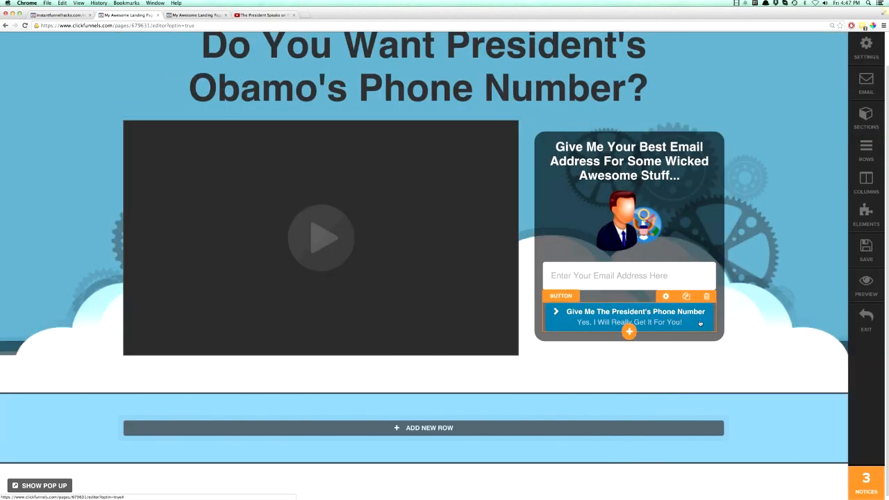
# Apply the copied color rgb(136, 202, 236) as the background of the "Give Me The President's Phone Number" button
pyautogui.click(700, 324)
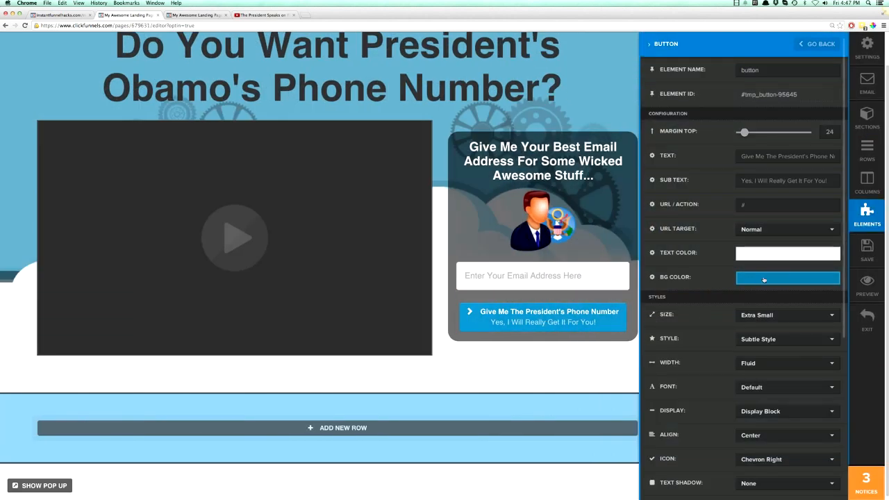
pyautogui.click(788, 277)
pyautogui.click(750, 396)
pyautogui.rightClick(758, 397)
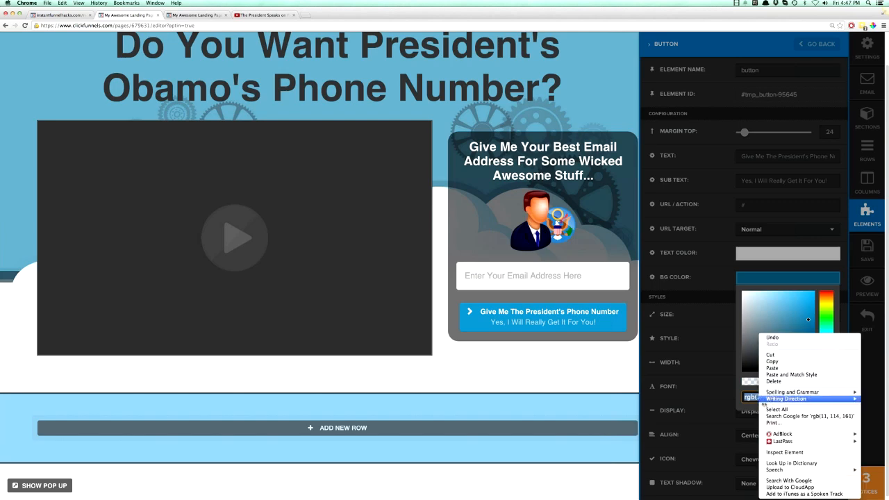
pyautogui.click(776, 368)
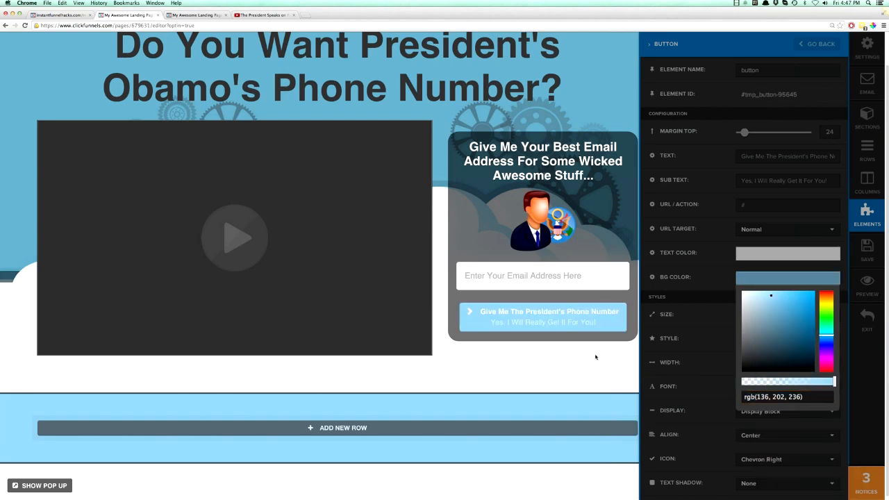
pyautogui.click(595, 357)
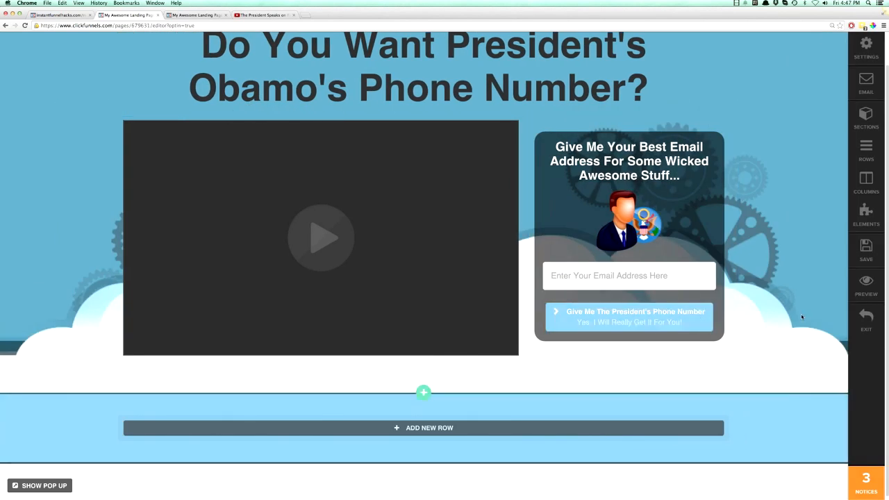
# Change the text color of the "Give Me The President's Phone Number" button to black
pyautogui.click(683, 314)
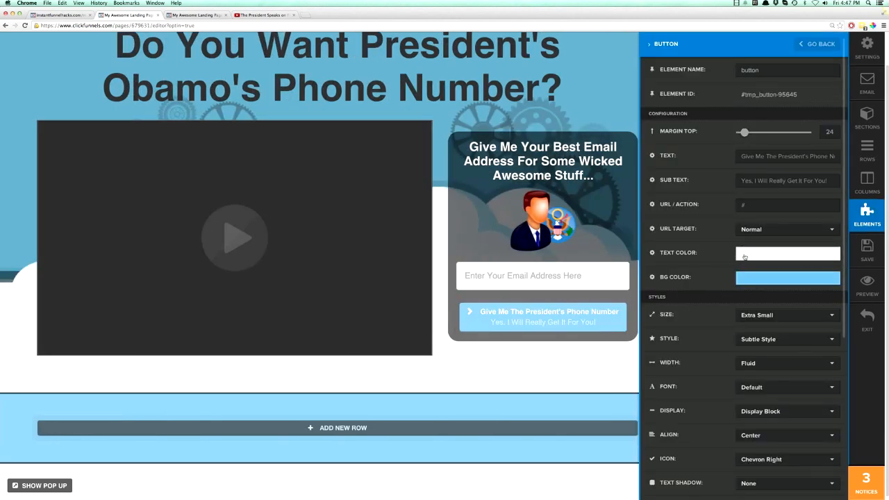
pyautogui.click(746, 259)
pyautogui.moveTo(742, 270); pyautogui.dragTo(732, 361)
pyautogui.click(599, 368)
pyautogui.click(590, 368)
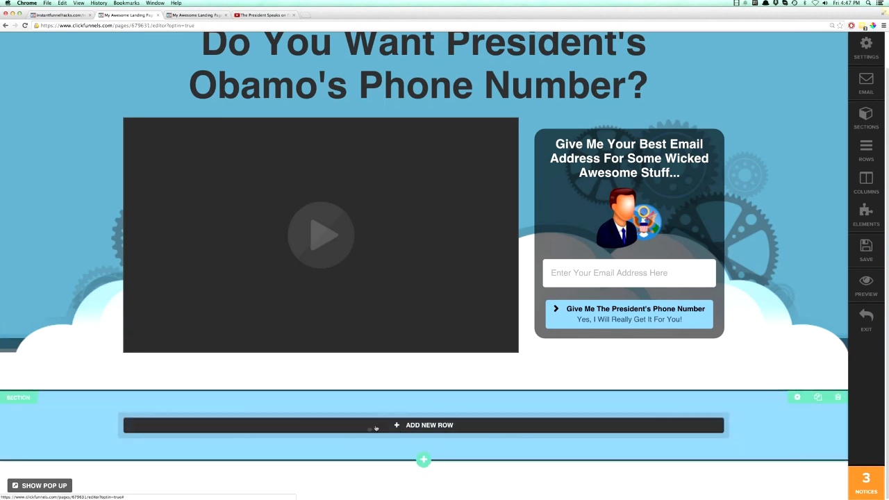
# Add a 3 Column Block row to the light blue section and place an image element in its first column
pyautogui.click(427, 426)
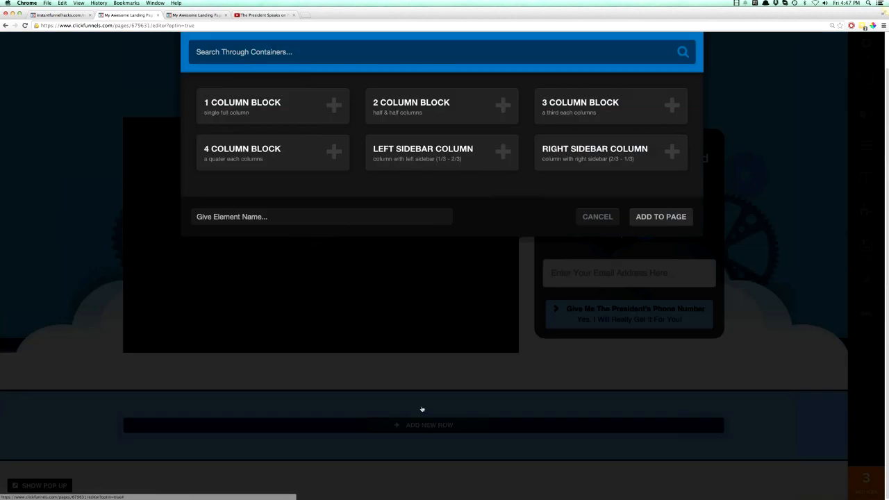
pyautogui.click(585, 107)
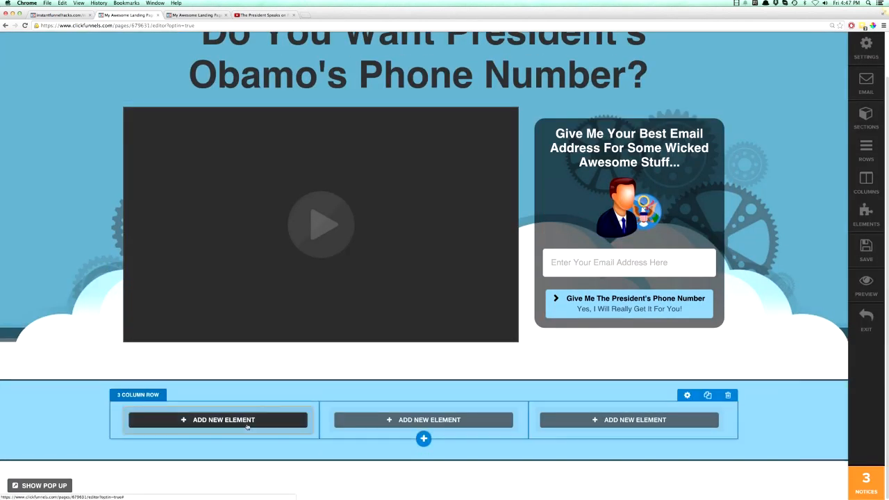
pyautogui.click(208, 420)
pyautogui.click(432, 102)
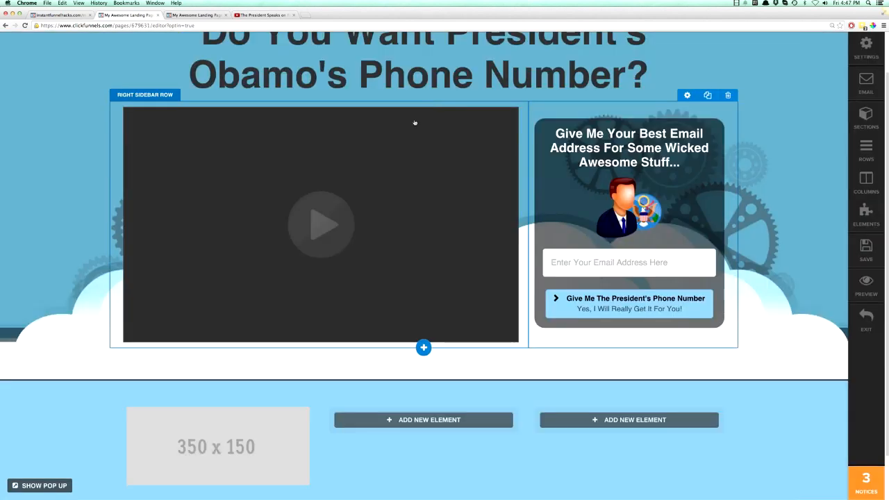
# Replace the first column's placeholder with the close-up photo of the grinning spiky-haired man from the uploaded images
pyautogui.click(238, 441)
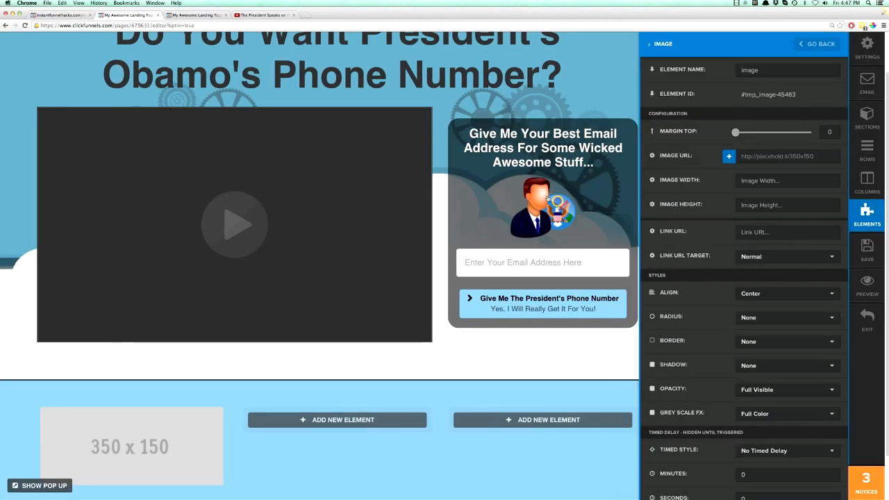
pyautogui.click(728, 157)
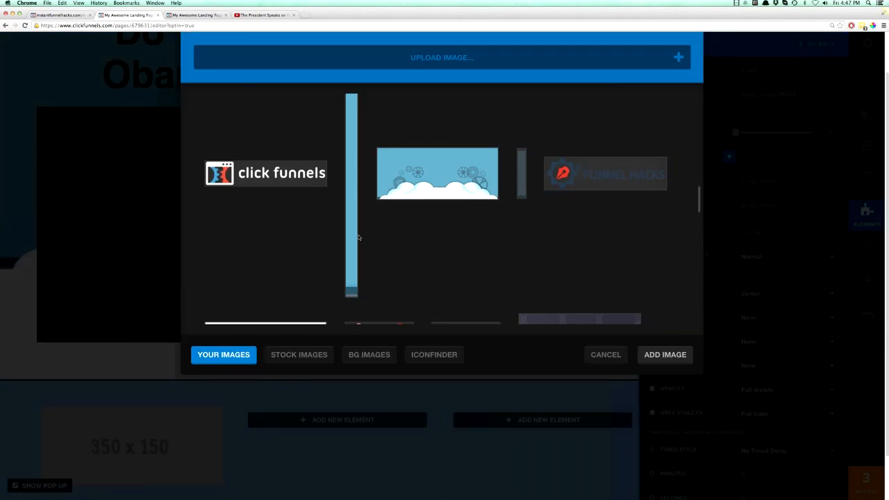
pyautogui.scroll(-5, 356, 238)
pyautogui.scroll(10, 384, 236)
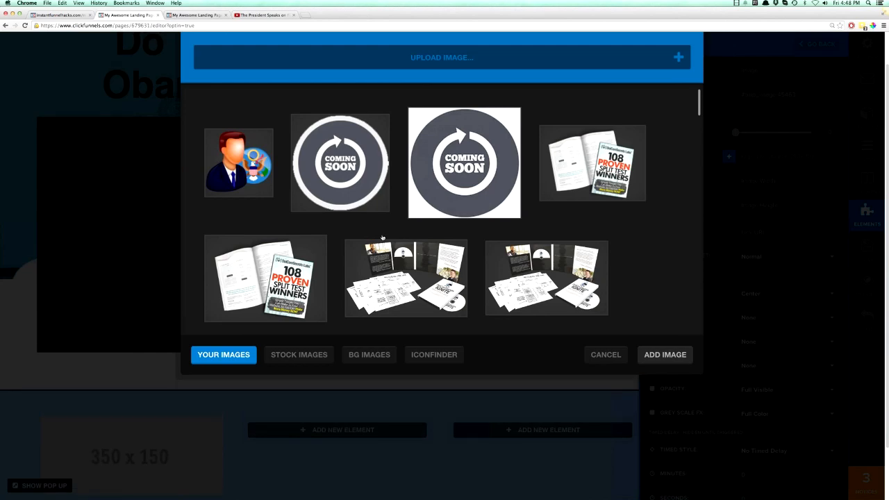
pyautogui.scroll(-10, 381, 238)
pyautogui.scroll(-10, 382, 238)
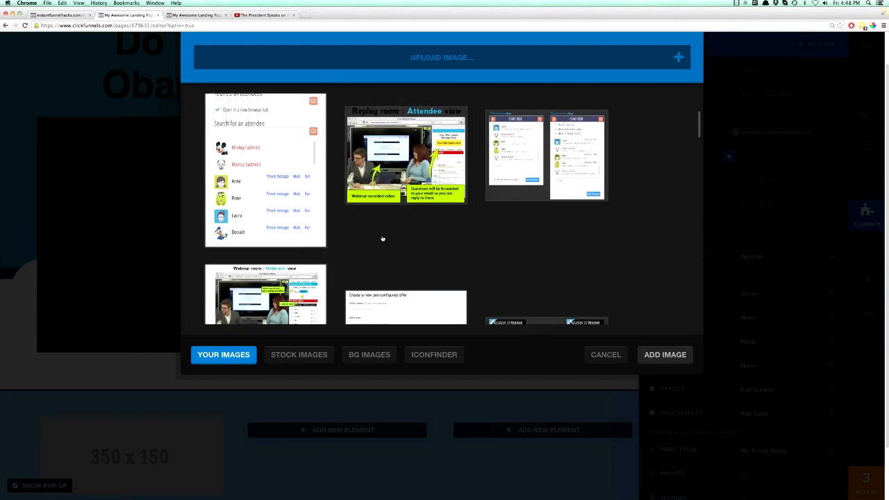
pyautogui.scroll(-8, 381, 238)
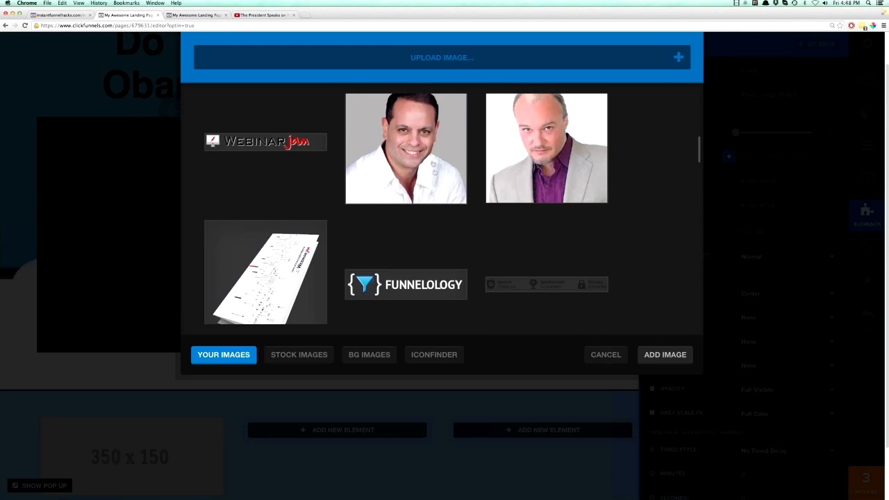
pyautogui.scroll(-8, 400, 205)
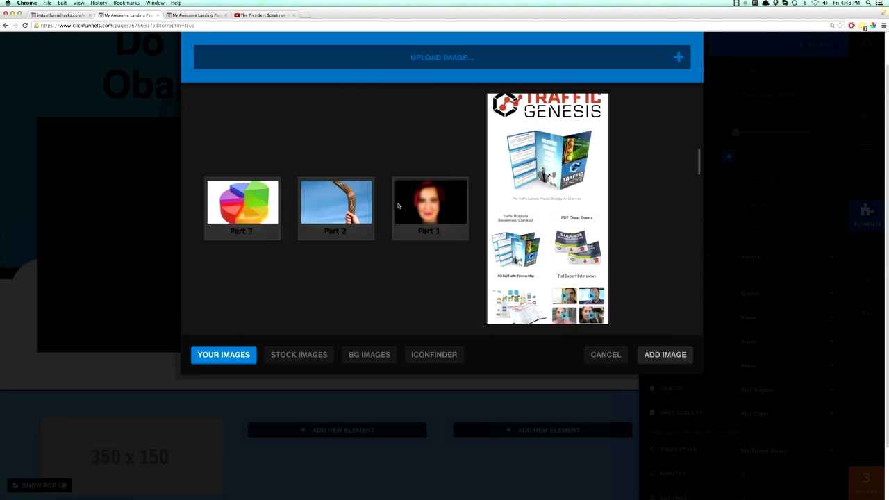
pyautogui.scroll(-3, 398, 206)
pyautogui.scroll(-10, 398, 205)
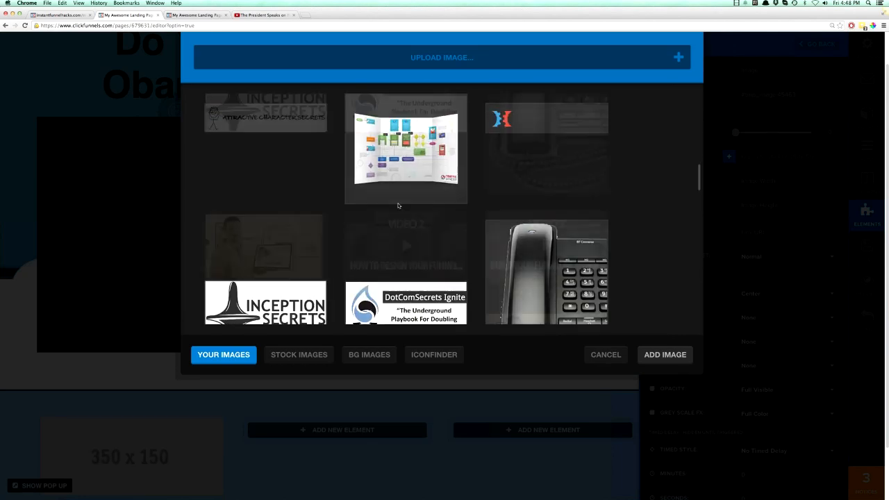
pyautogui.scroll(-10, 398, 206)
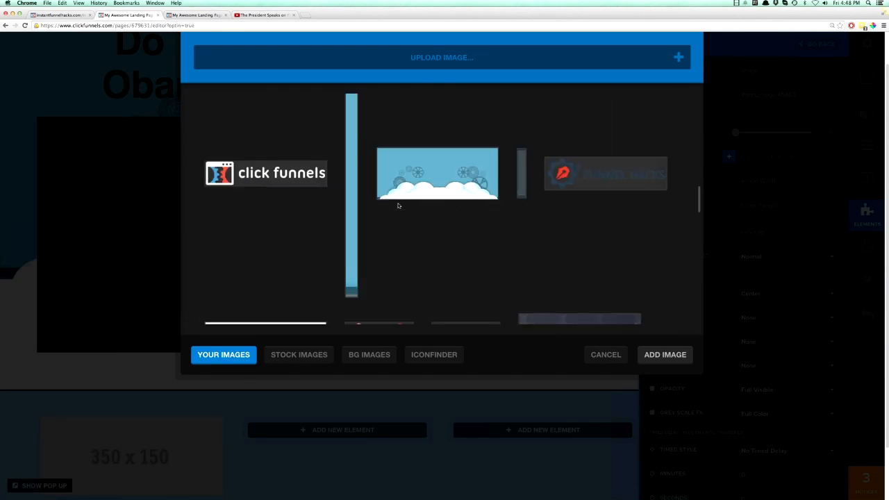
pyautogui.scroll(-3, 398, 206)
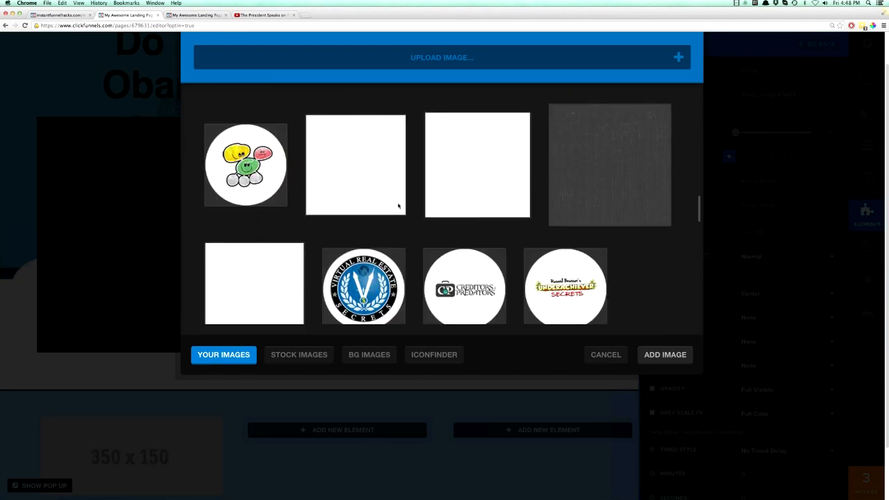
pyautogui.scroll(3, 398, 206)
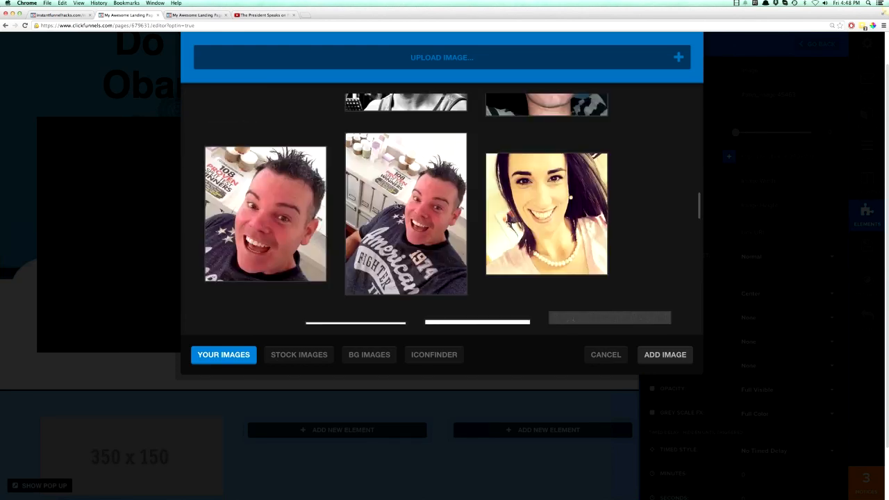
pyautogui.click(257, 213)
# Set the radius style of the photo in the light blue section to Circle
pyautogui.scroll(-5, 208, 299)
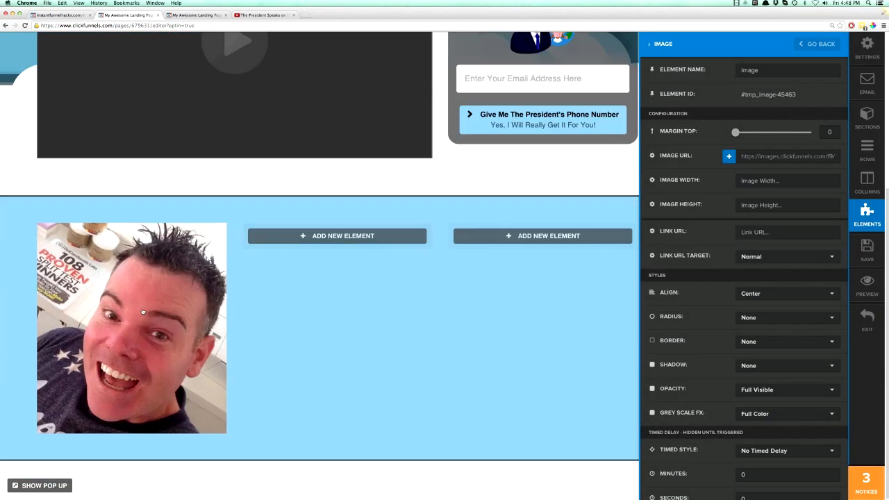
pyautogui.click(134, 302)
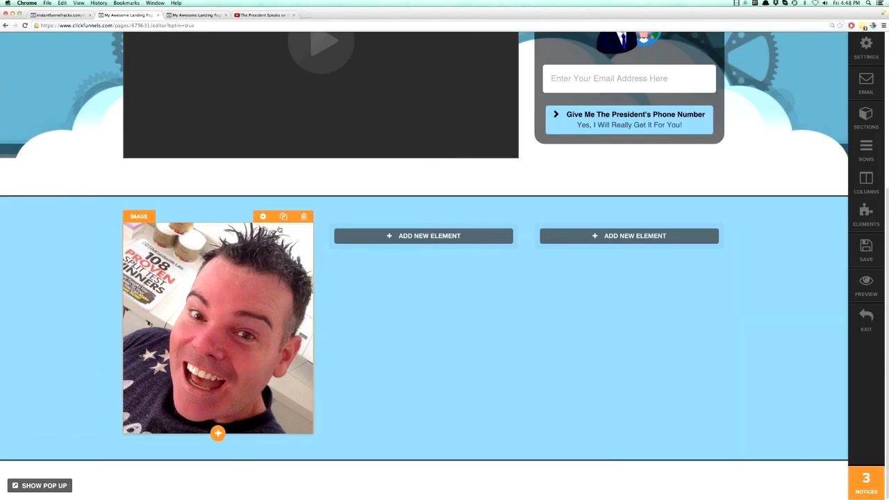
pyautogui.click(263, 217)
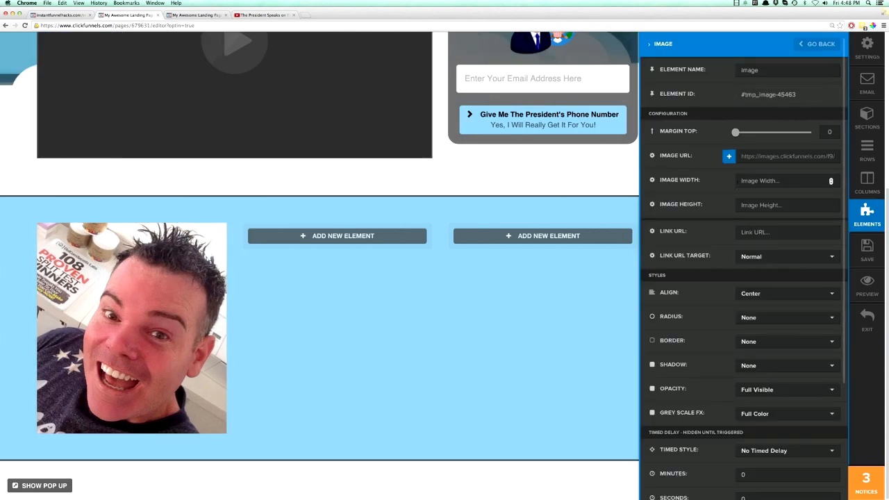
pyautogui.click(751, 322)
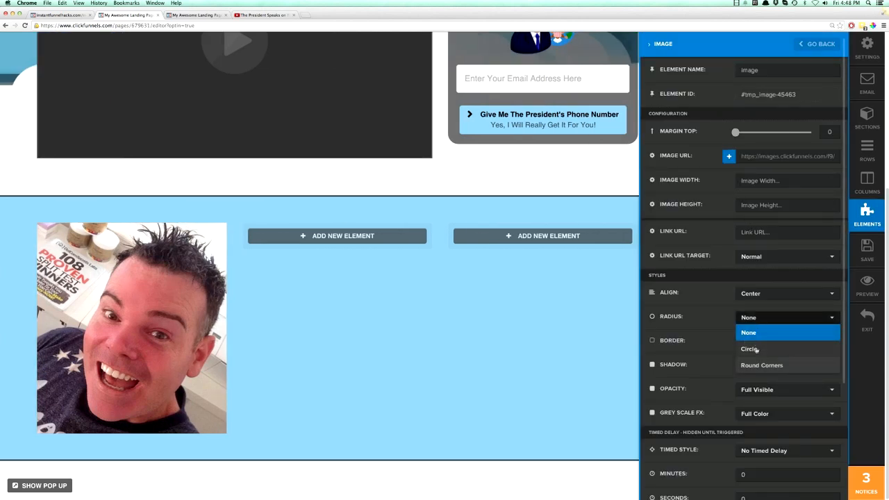
pyautogui.click(756, 350)
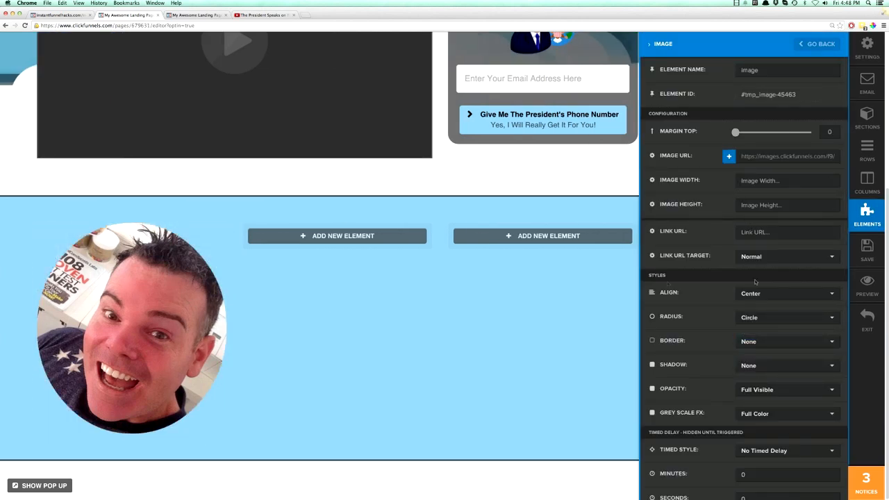
# Shrink the circular photo by setting its image width to 200 and finally to 150
pyautogui.click(830, 180)
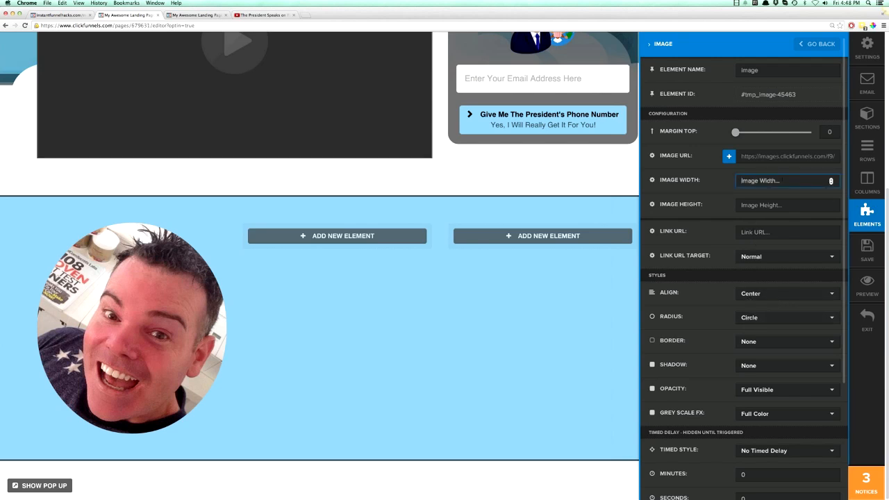
pyautogui.write('200')
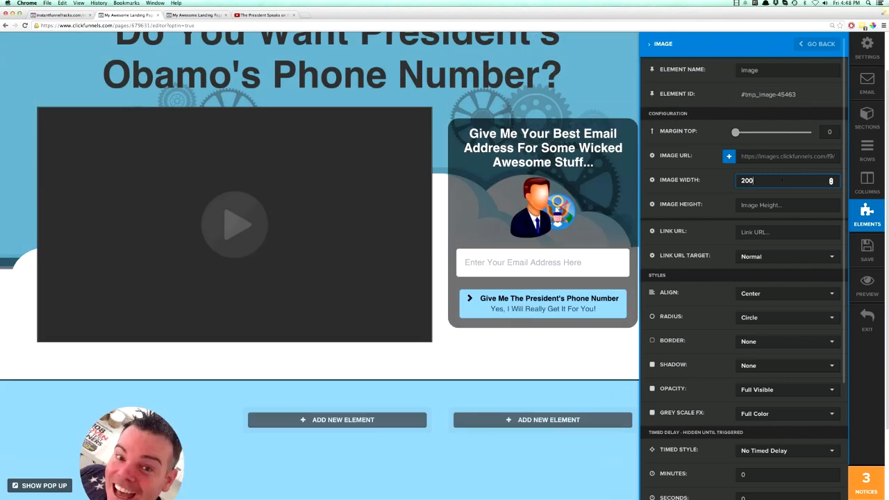
pyautogui.scroll(-2, 444, 331)
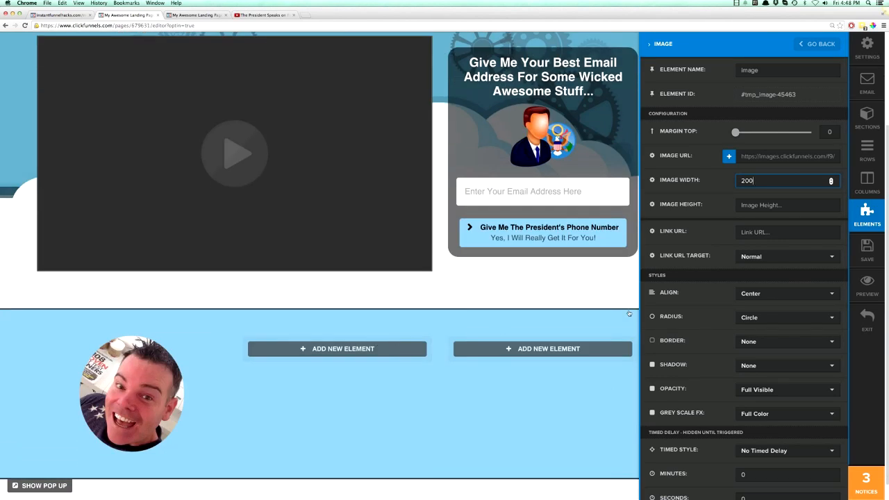
pyautogui.doubleClick(754, 181)
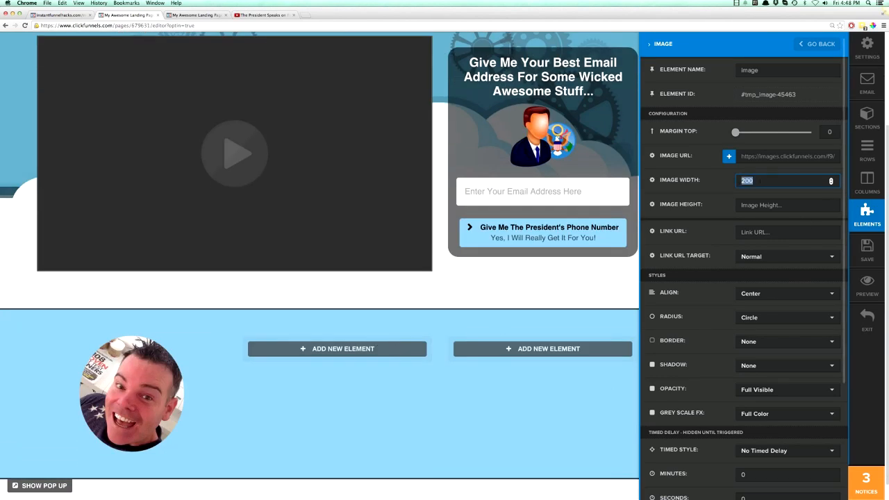
pyautogui.write('150')
# Give the circular photo a Dark Thumbnail Border and close its settings
pyautogui.scroll(-4, 735, 263)
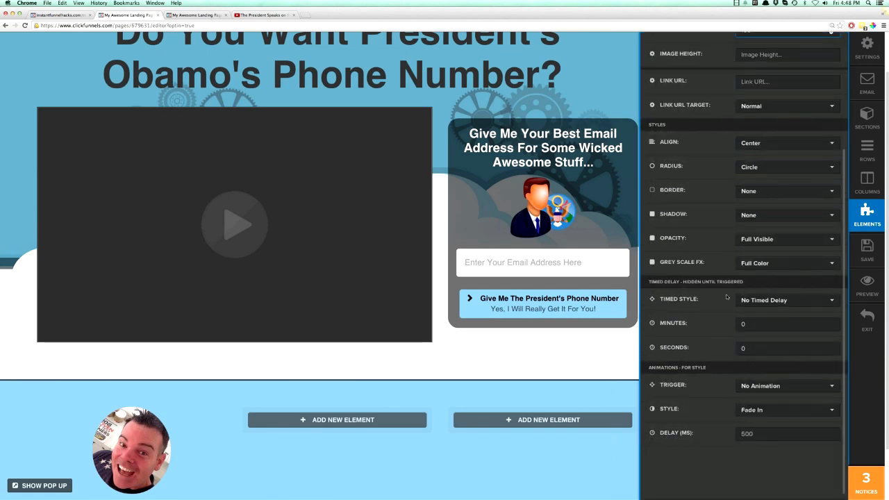
pyautogui.click(759, 194)
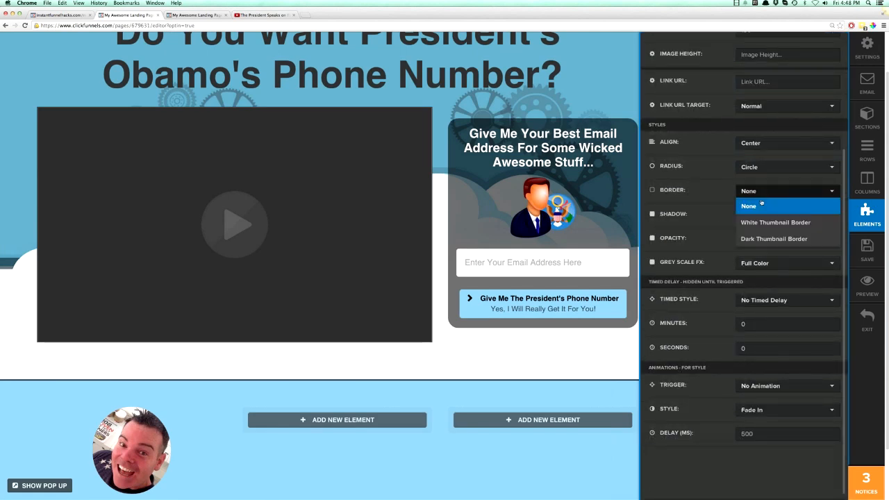
pyautogui.click(752, 236)
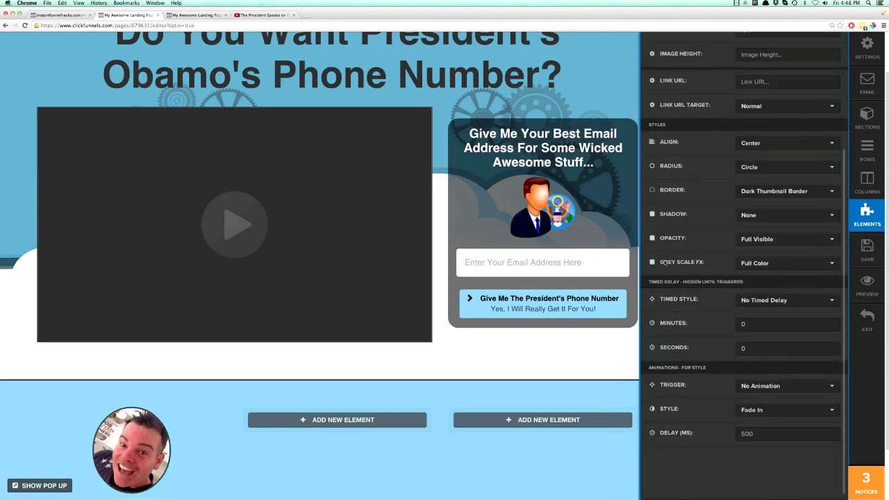
pyautogui.scroll(-2, 489, 389)
pyautogui.click(489, 399)
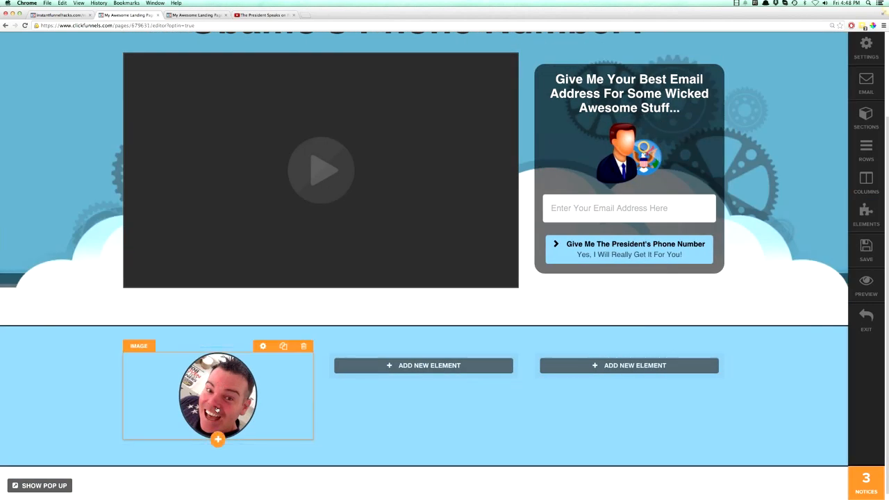
# Add a Headline / Text element to the first column and move it above the circular photo
pyautogui.click(218, 438)
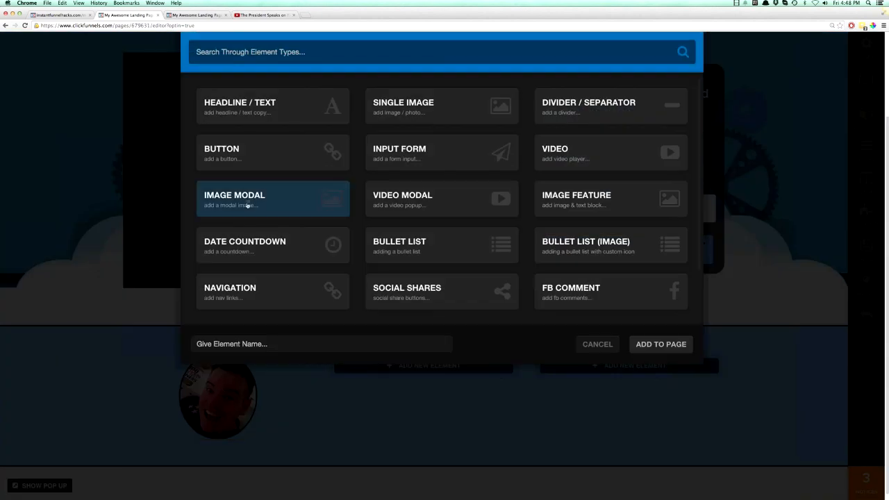
pyautogui.doubleClick(245, 114)
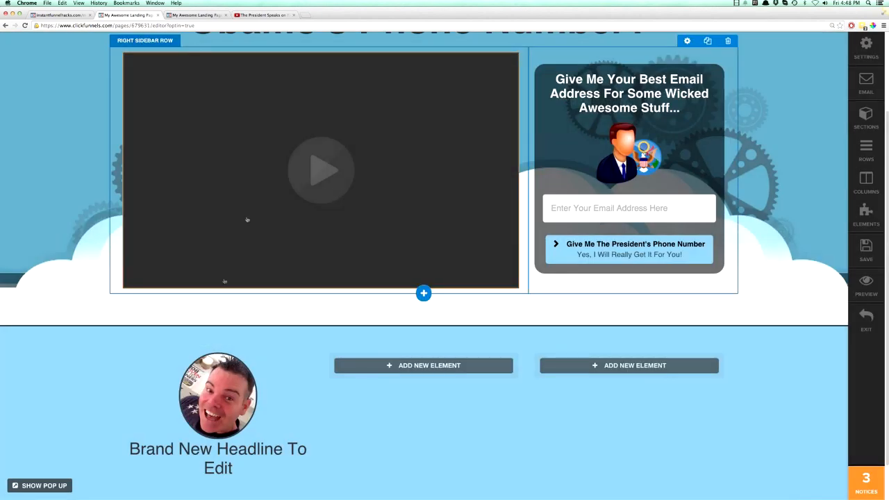
pyautogui.moveTo(235, 442); pyautogui.dragTo(232, 364)
# Replace the new headline's text with the pictured man's first name followed by "Got His Phone Number!!!"
pyautogui.click(232, 363)
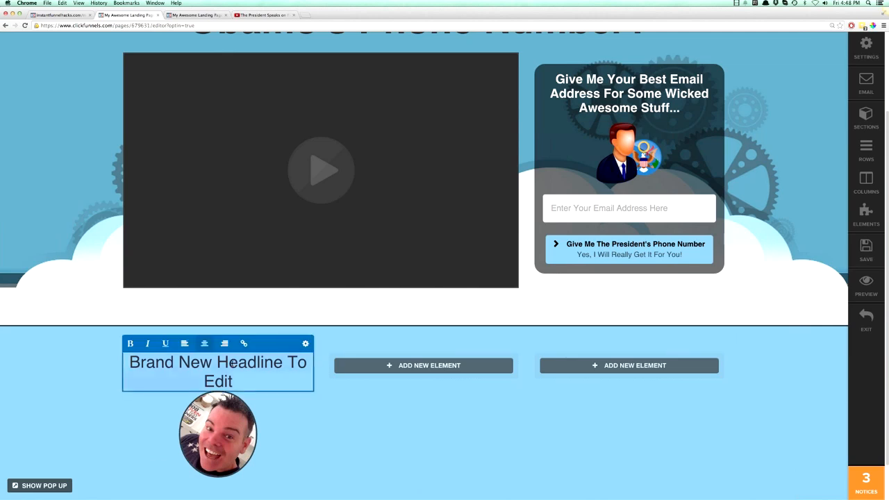
pyautogui.press('super+a')
pyautogui.write('Simeon')
pyautogui.press('BackSpace')
pyautogui.press('BackSpace')
pyautogui.write('eon Got His Pghon')
pyautogui.press('BackSpace')
pyautogui.press('BackSpace')
pyautogui.press('BackSpace')
pyautogui.press('BackSpace')
pyautogui.write('gob')
pyautogui.press('BackSpace')
pyautogui.press('BackSpace')
pyautogui.press('BackSpace')
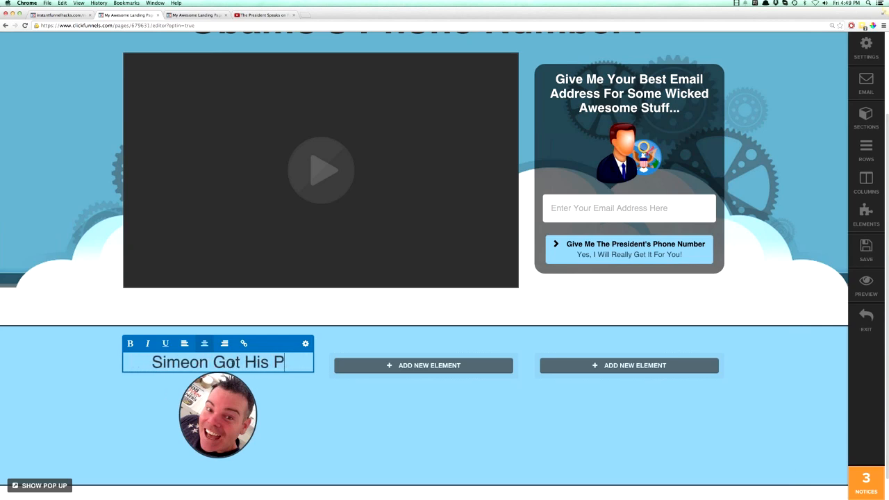
pyautogui.write('hone Nu')
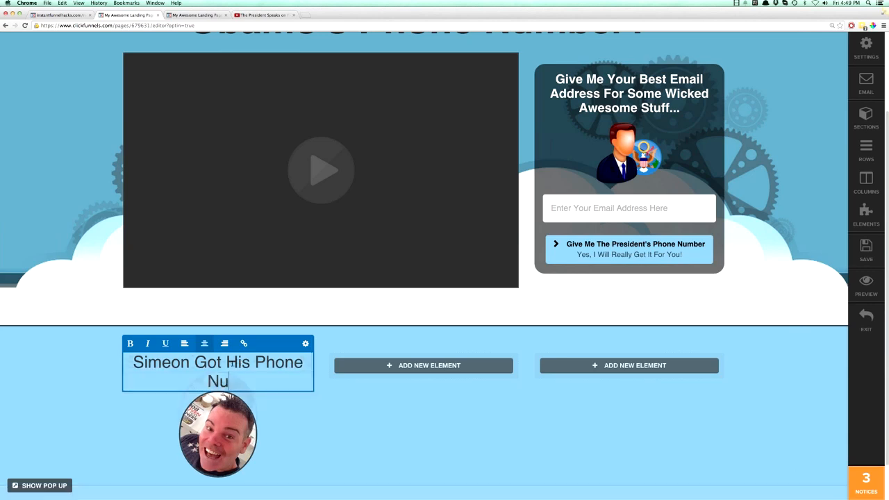
pyautogui.write('mber!!!')
# Make the whole headline above the photo bold and set its text size to 21px
pyautogui.press('super+a')
pyautogui.click(130, 344)
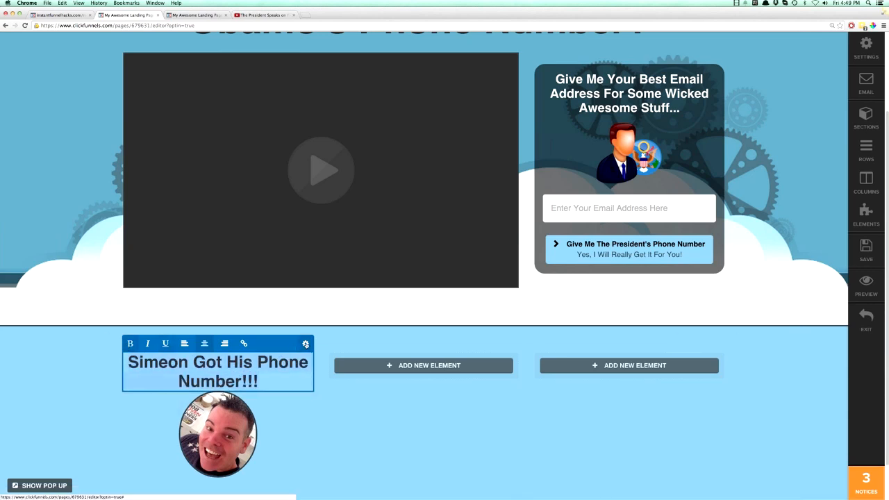
pyautogui.click(306, 343)
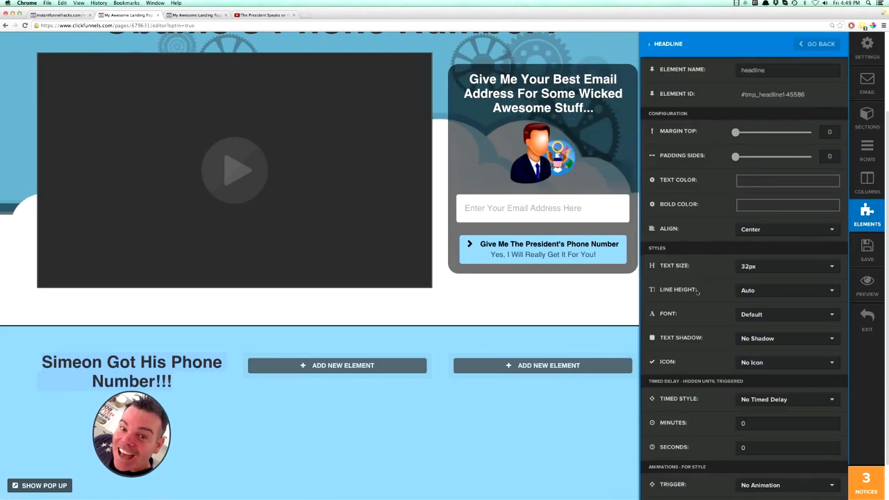
pyautogui.click(751, 267)
pyautogui.click(751, 304)
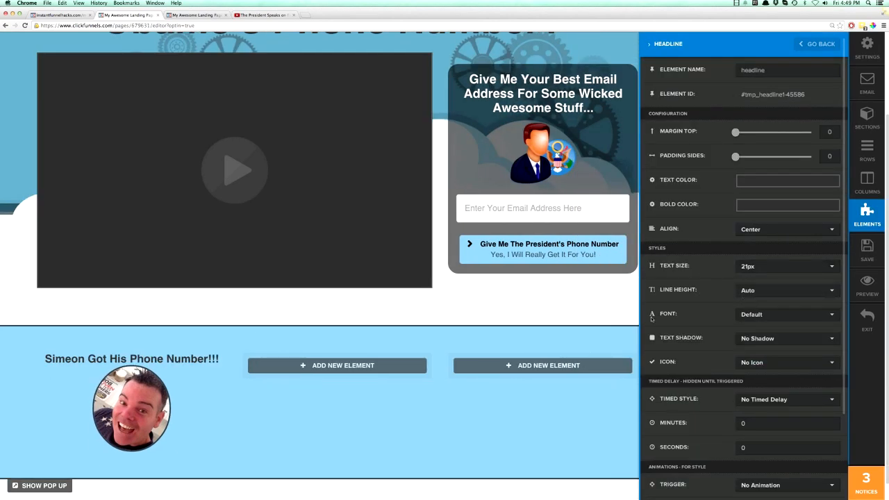
pyautogui.click(215, 431)
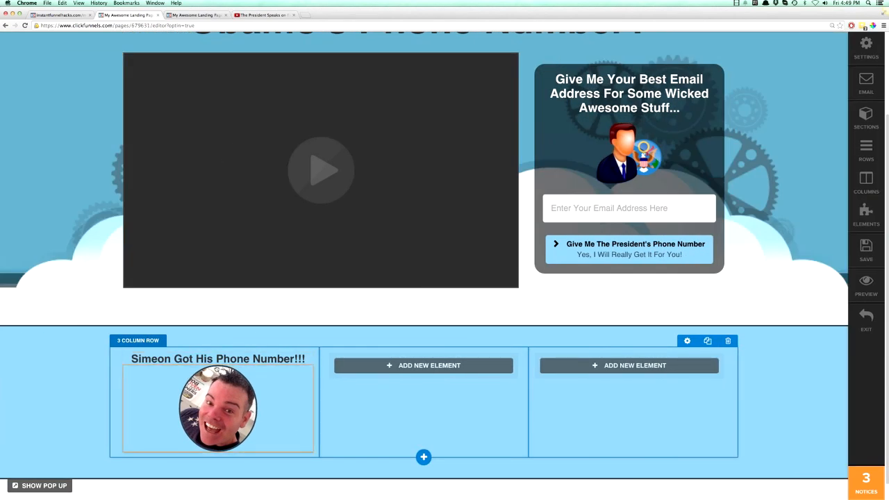
# Set the circular photo's top margin to 22 to space it from the headline
pyautogui.click(261, 368)
pyautogui.moveTo(735, 132); pyautogui.dragTo(743, 134)
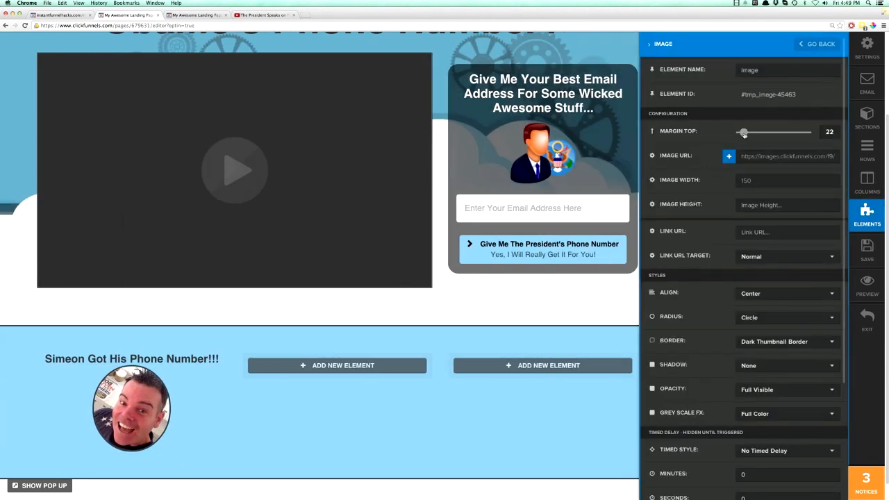
pyautogui.click(196, 450)
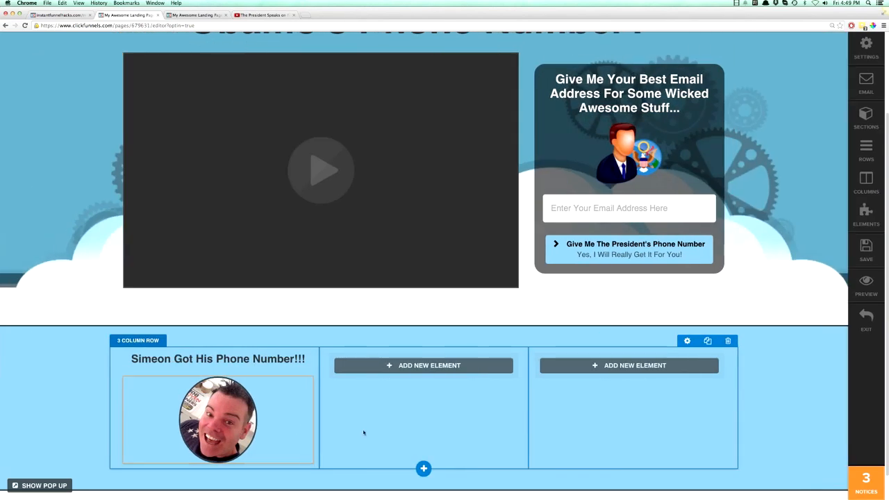
# Add a Single Image element to the second column and fill it with the uploaded photo of the dark-haired woman
pyautogui.click(429, 367)
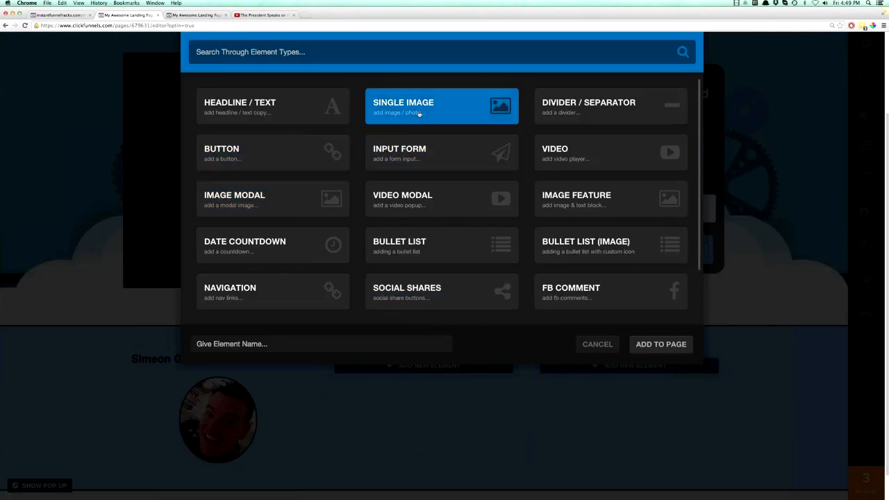
pyautogui.click(420, 119)
pyautogui.click(430, 375)
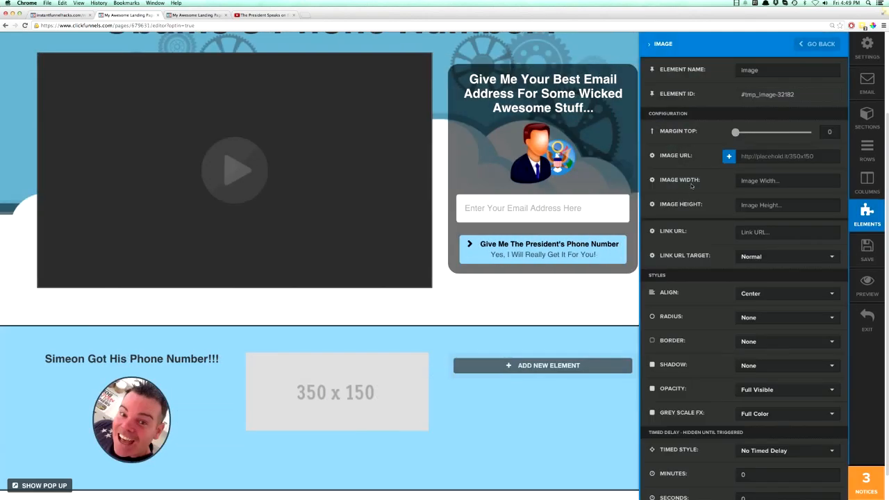
pyautogui.click(728, 157)
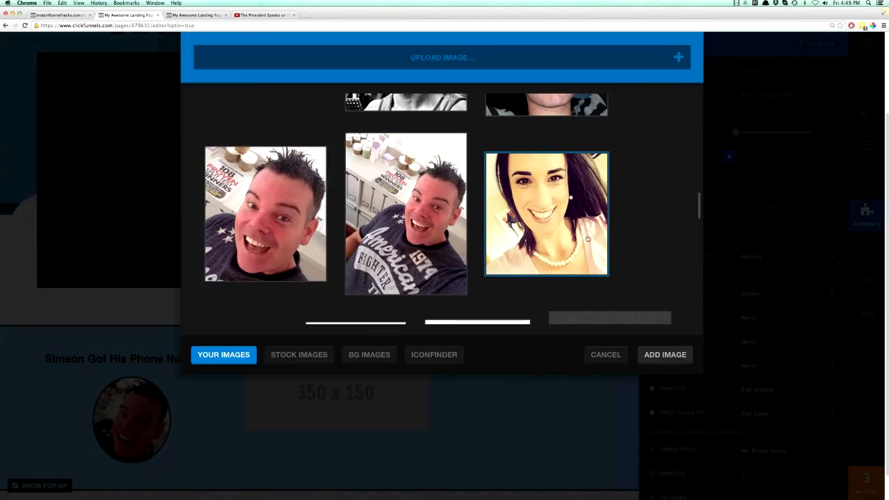
pyautogui.scroll(-3, 627, 230)
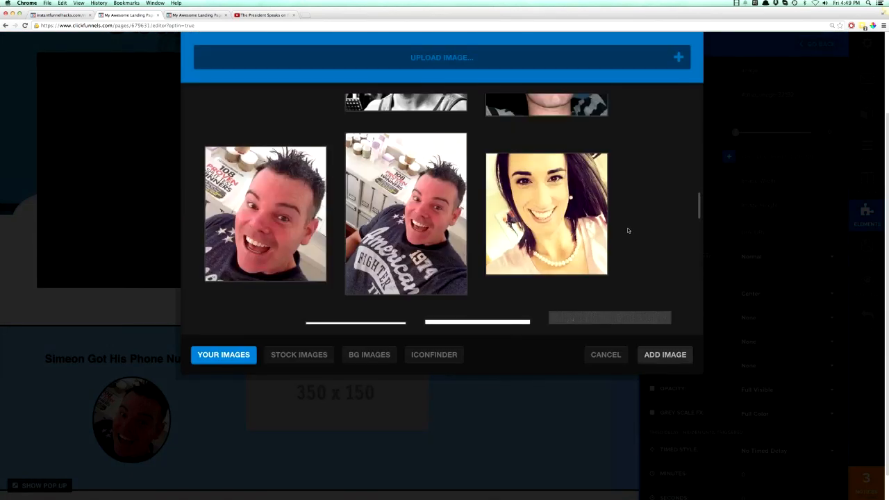
pyautogui.click(549, 207)
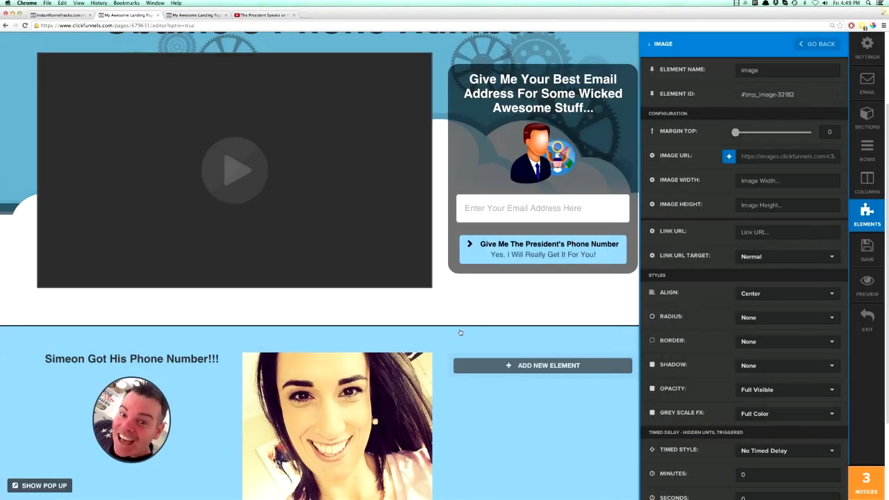
# Set the woman's photo to a Circle radius with a Dark Thumbnail Border
pyautogui.scroll(-3, 330, 300)
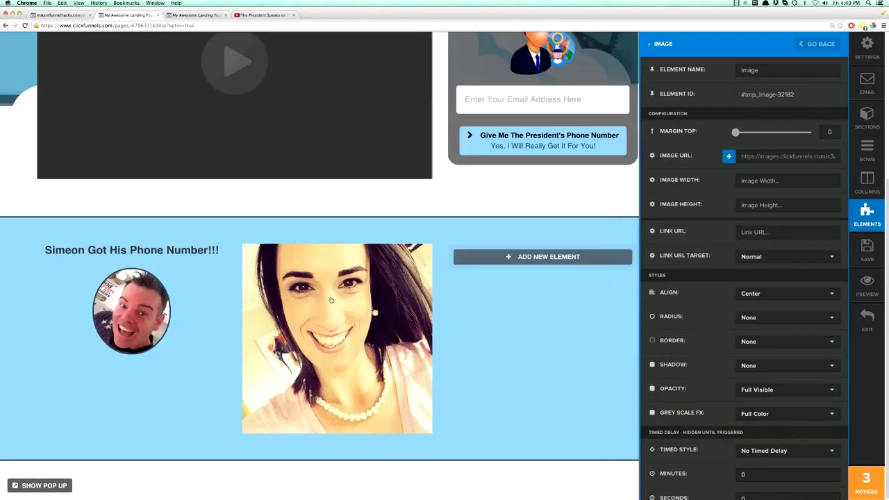
pyautogui.click(331, 300)
pyautogui.moveTo(470, 241)
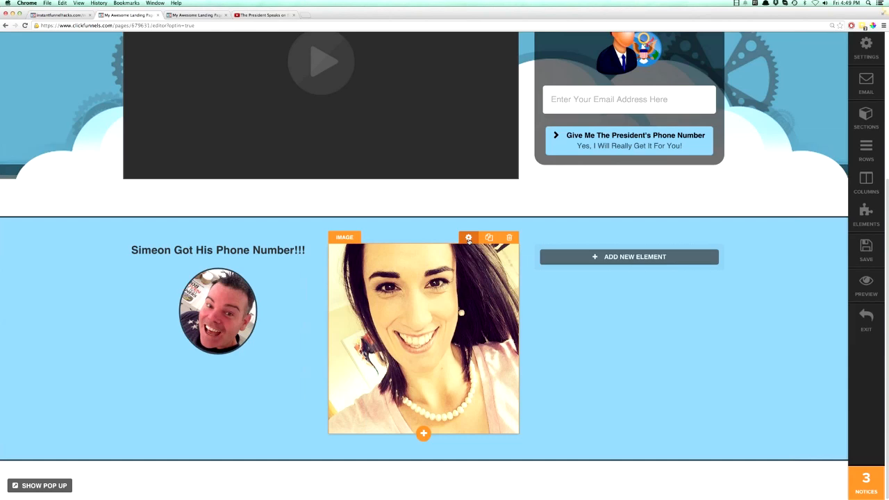
pyautogui.click(469, 238)
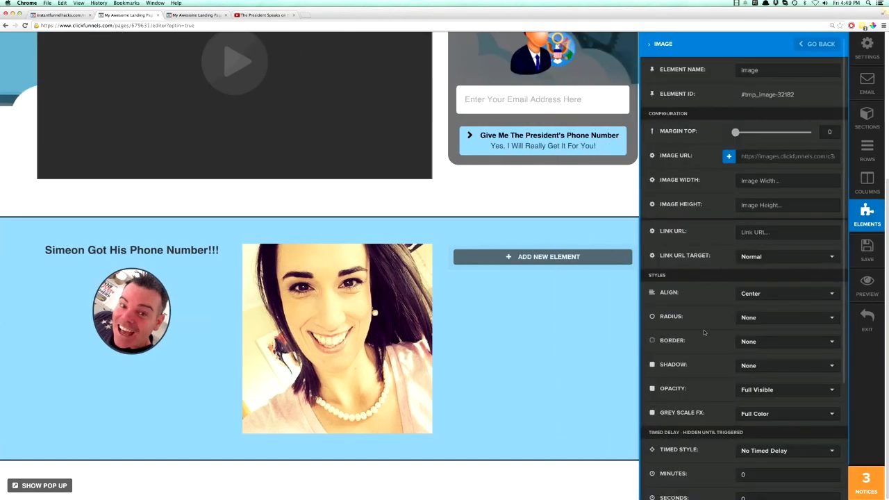
pyautogui.click(748, 324)
pyautogui.click(754, 349)
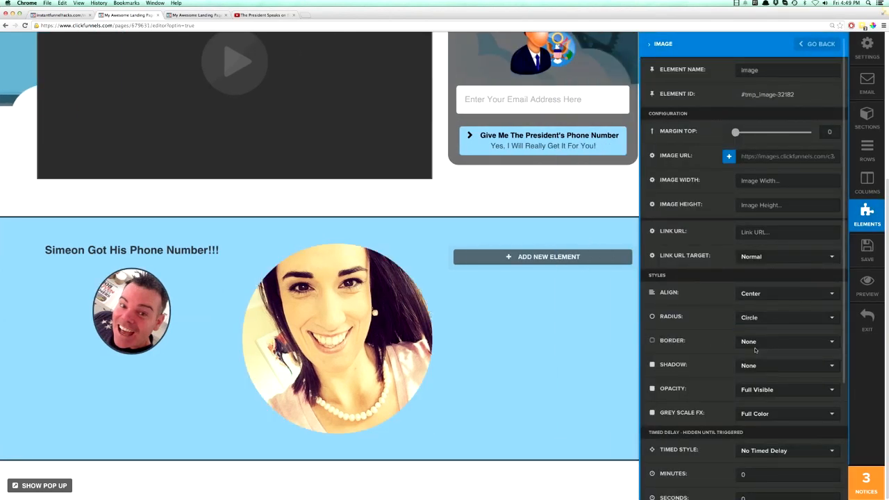
pyautogui.click(750, 342)
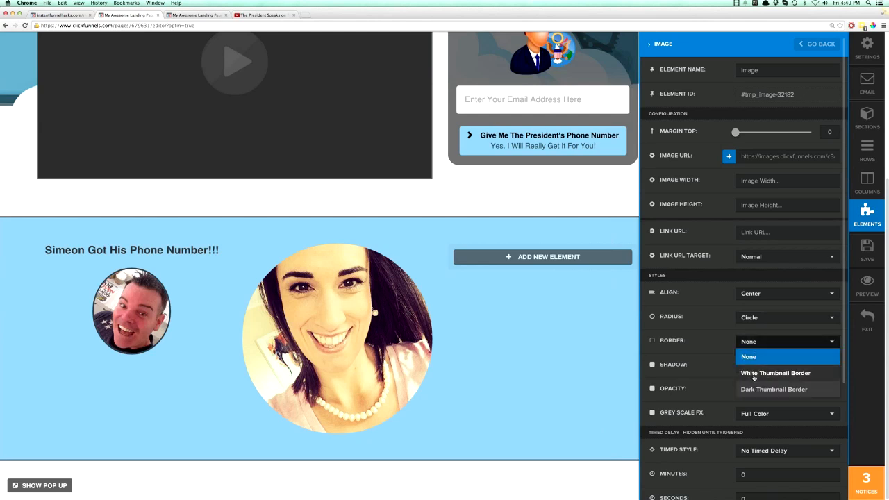
pyautogui.click(762, 389)
# Set the image width of the woman's photo to 150
pyautogui.click(779, 180)
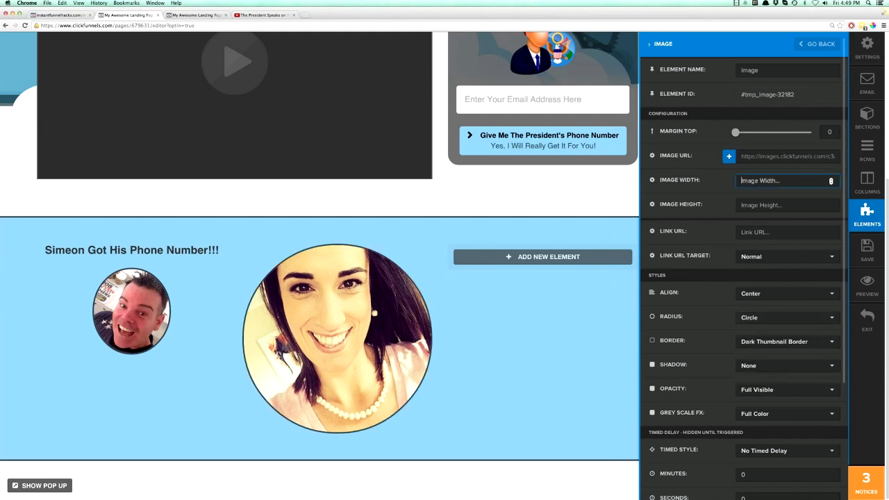
pyautogui.write('150')
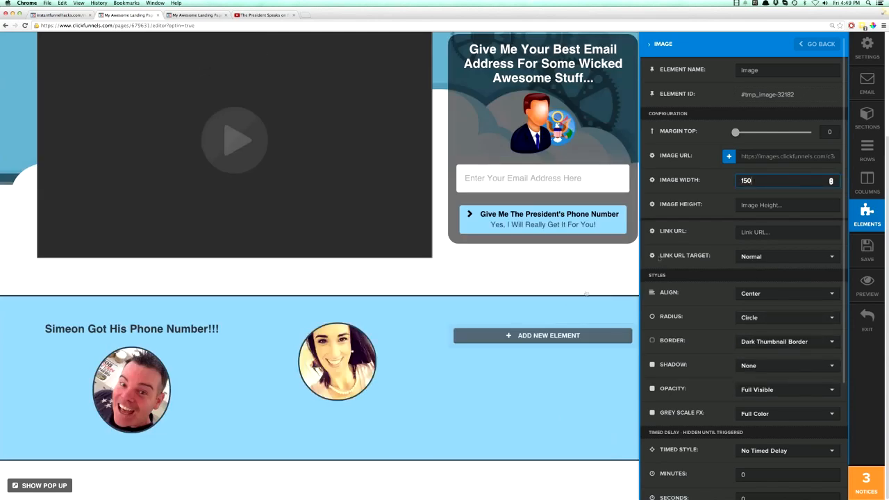
pyautogui.click(418, 372)
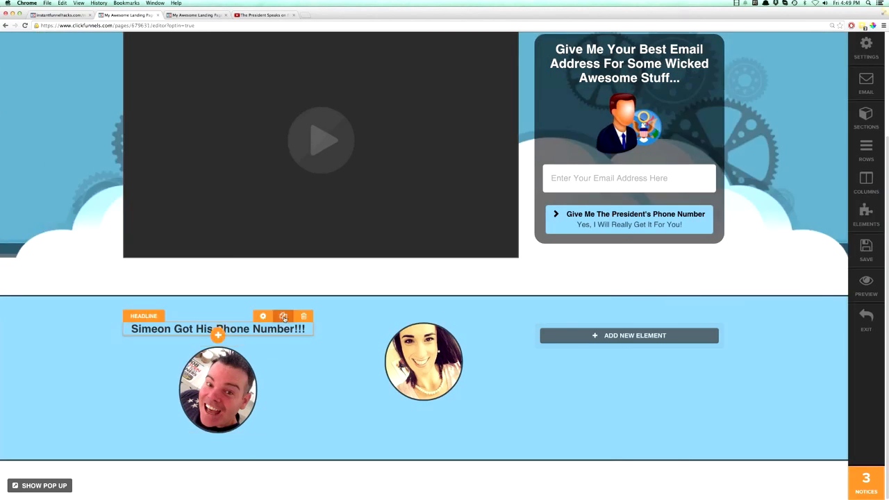
# Duplicate the first column's headline above the woman's photo and replace the name in it with her first name
pyautogui.click(283, 317)
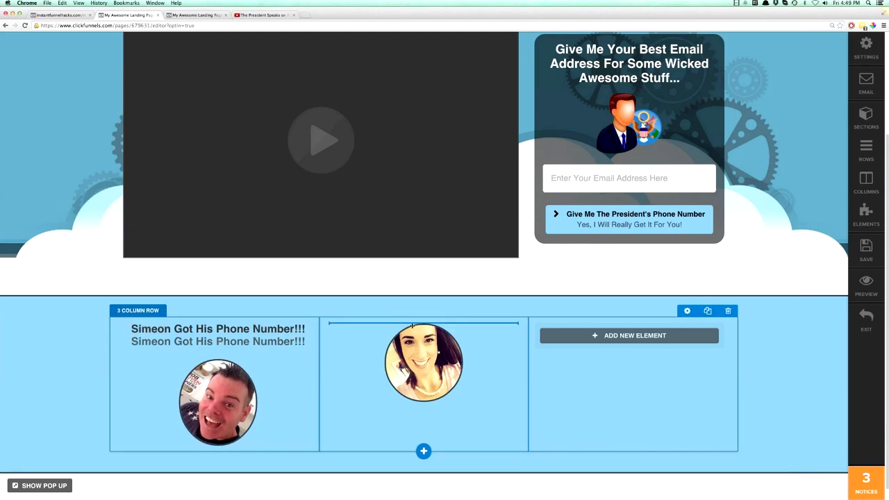
pyautogui.moveTo(413, 327); pyautogui.dragTo(413, 327)
pyautogui.click(359, 329)
pyautogui.doubleClick(359, 329)
pyautogui.write('Liz')
pyautogui.click(511, 393)
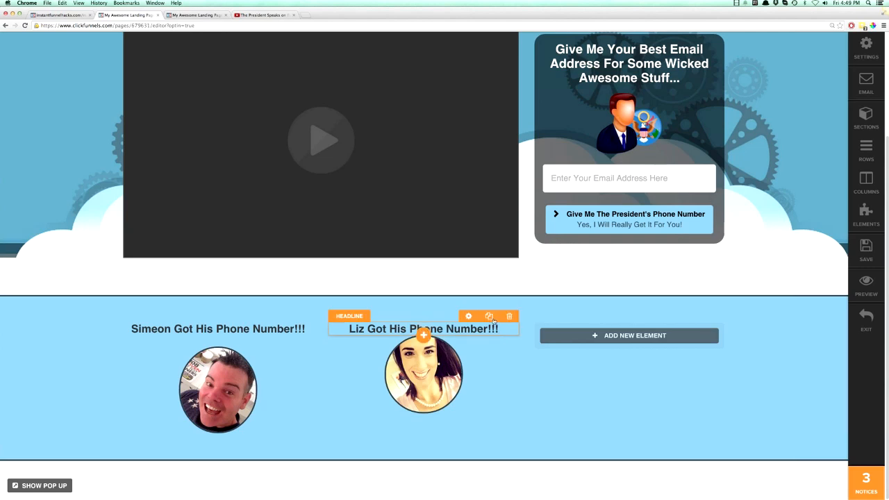
# Duplicate the second column's headline into the third column and add a Single Image element below it
pyautogui.click(489, 317)
pyautogui.moveTo(587, 327); pyautogui.dragTo(625, 345)
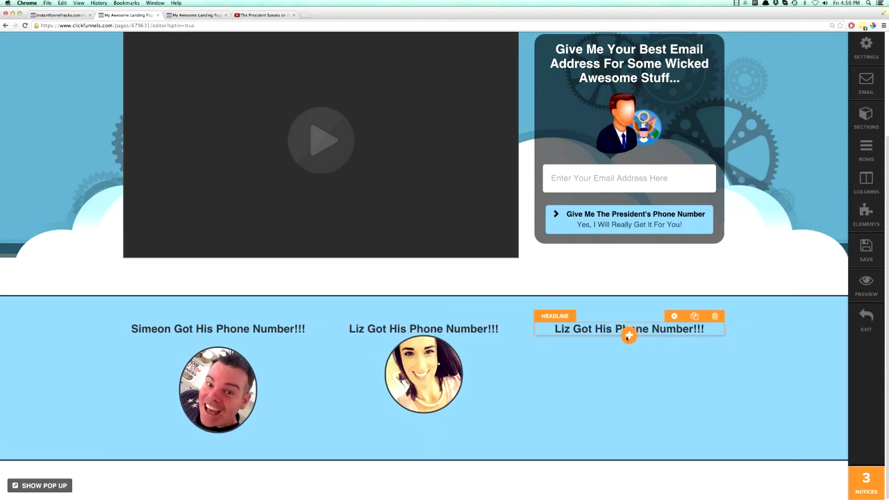
pyautogui.click(628, 336)
pyautogui.click(389, 113)
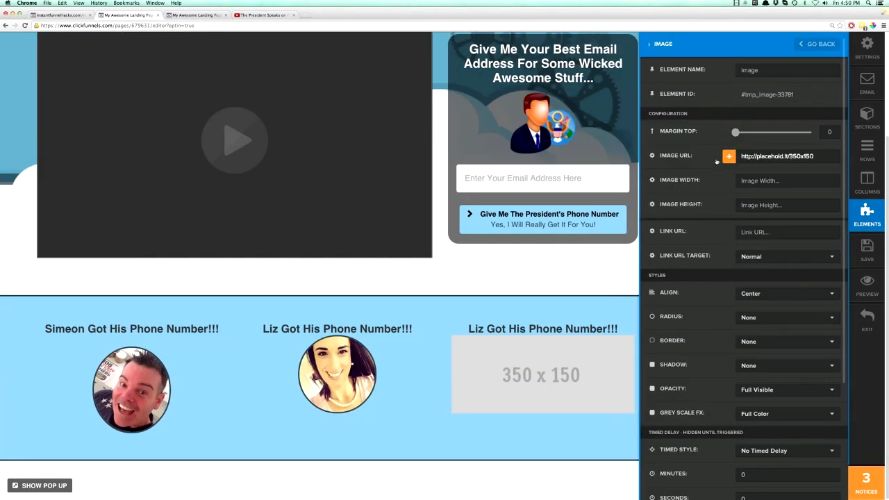
# Fill the third column's image with the uploaded photo of the young man with his hands behind his head
pyautogui.click(728, 157)
pyautogui.scroll(3, 476, 249)
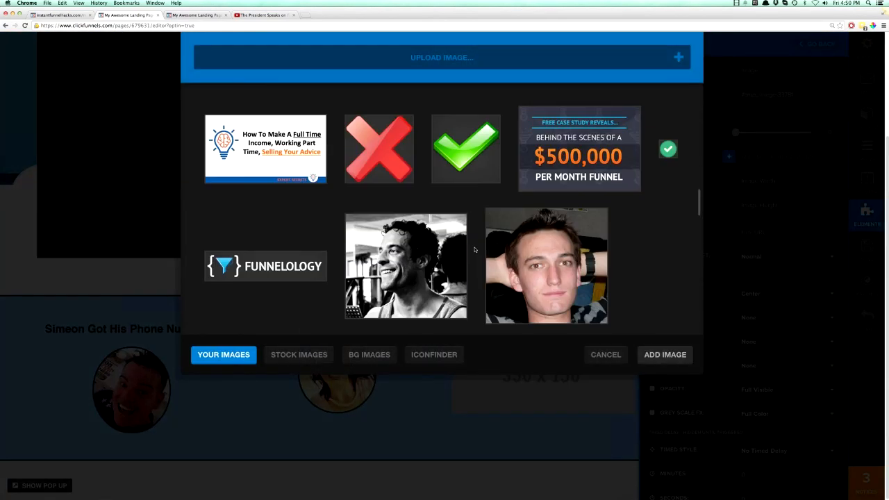
pyautogui.doubleClick(545, 261)
pyautogui.click(580, 375)
pyautogui.click(654, 377)
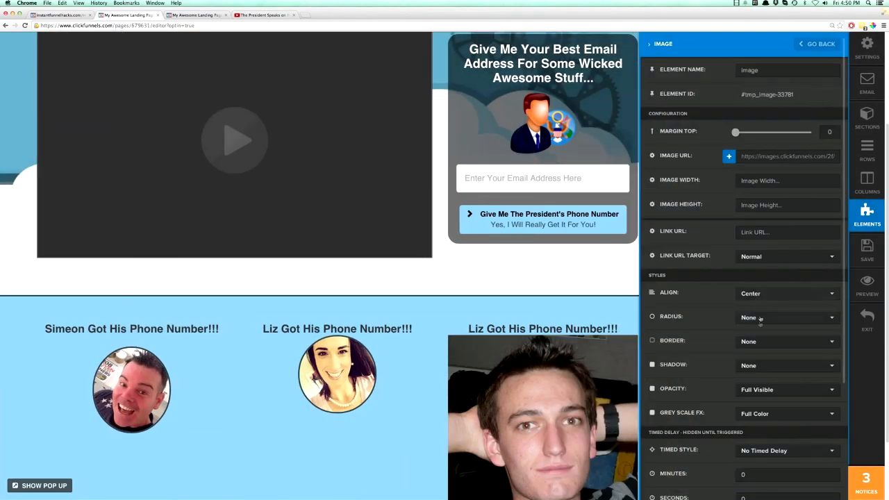
# Set the third column's photo to a Circle radius with a Dark Thumbnail Border
pyautogui.click(751, 321)
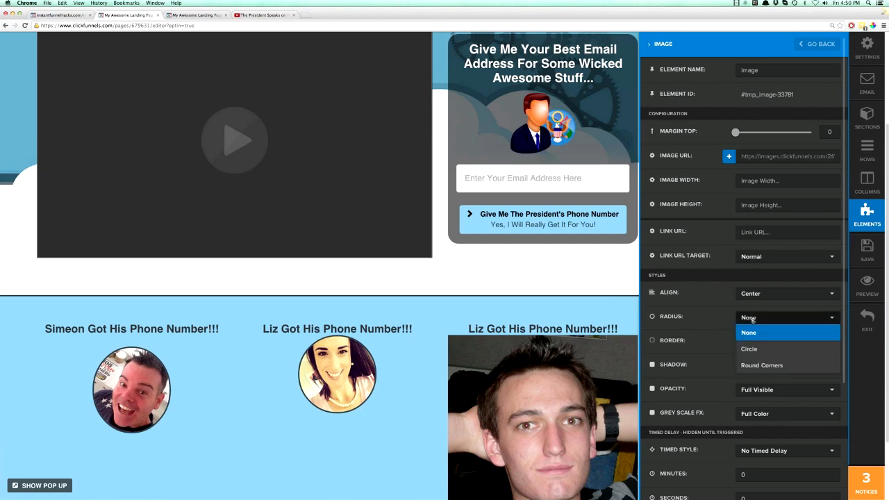
pyautogui.click(754, 350)
pyautogui.click(760, 342)
pyautogui.click(764, 387)
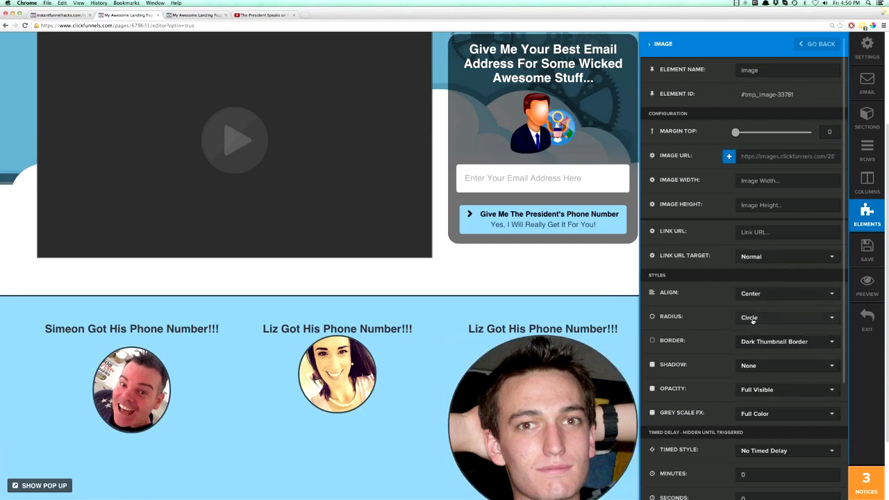
# Set the image width of the third column's photo to 150
pyautogui.click(756, 181)
pyautogui.write('150')
pyautogui.click(554, 378)
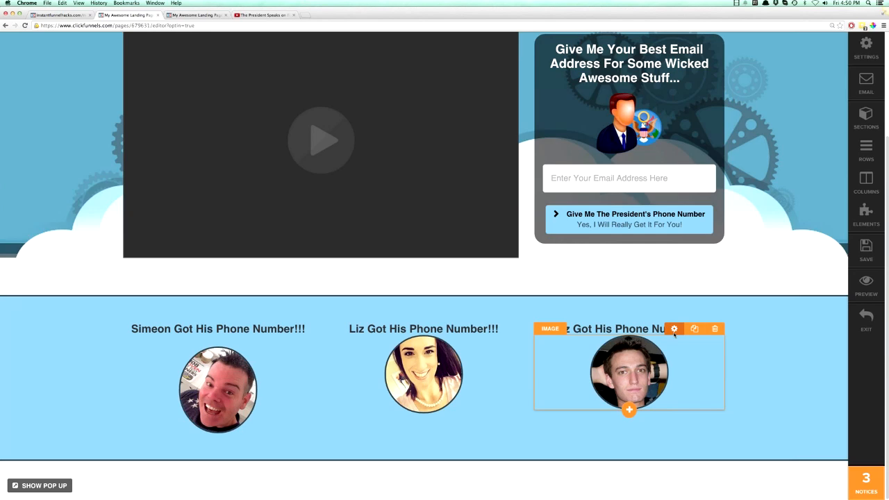
# Set the top margin to 15 for the third column's photo and about 19 for the second column's photo
pyautogui.click(673, 329)
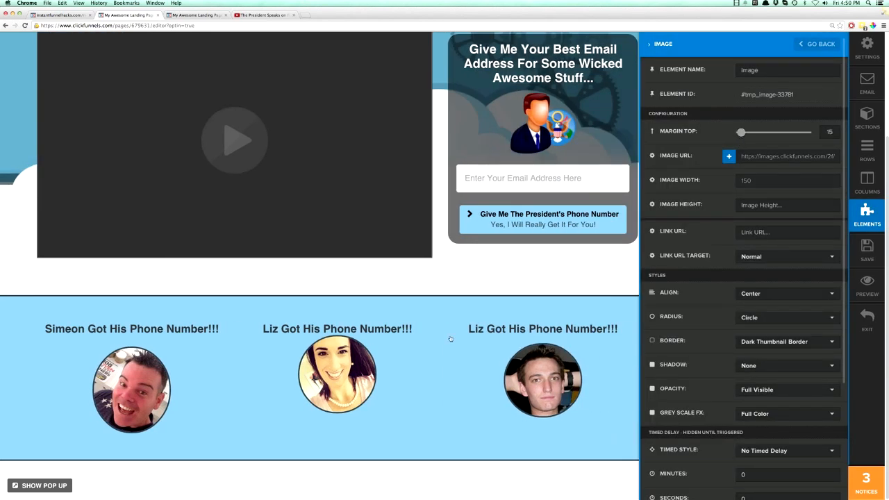
pyautogui.click(359, 364)
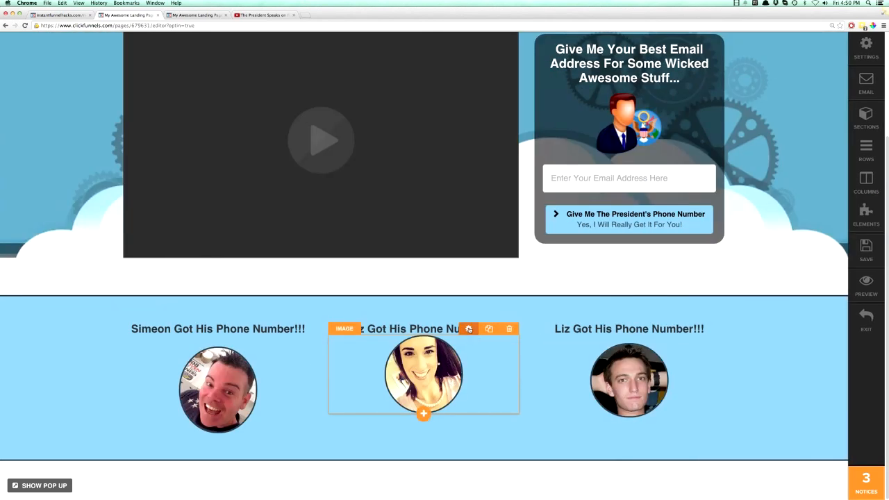
pyautogui.click(468, 330)
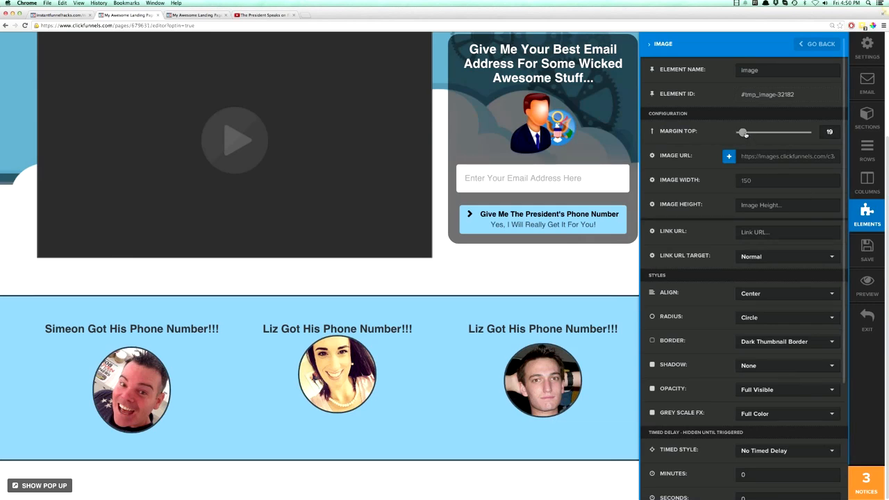
pyautogui.click(482, 338)
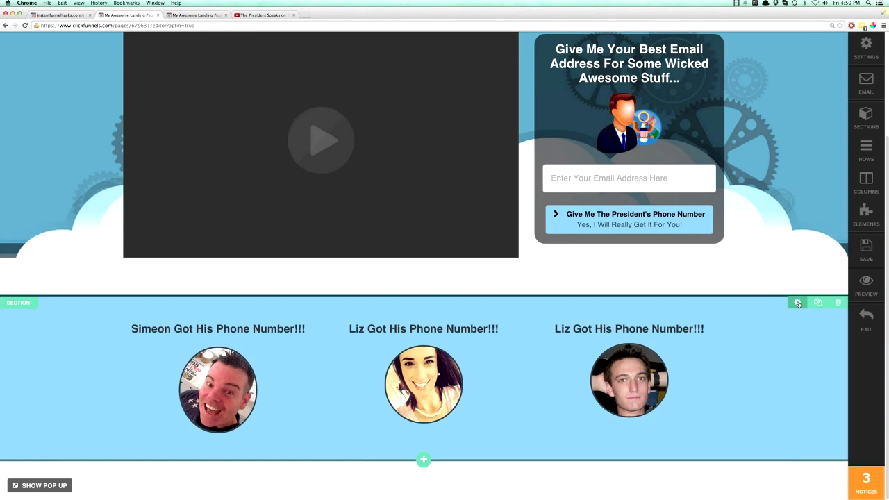
# Reduce the blue photo section's padding to 14 px at the top and 0 px at the bottom
pyautogui.click(797, 303)
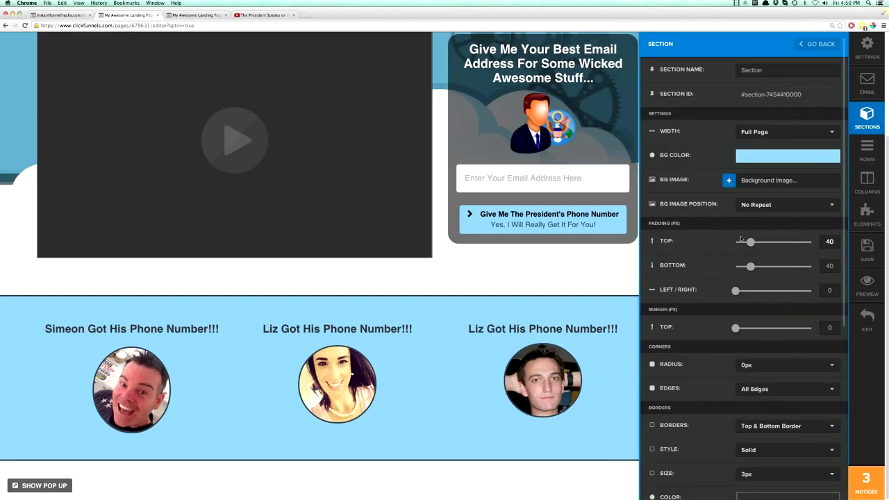
pyautogui.click(829, 241)
pyautogui.click(829, 265)
pyautogui.moveTo(751, 243); pyautogui.dragTo(742, 245)
pyautogui.moveTo(750, 268); pyautogui.dragTo(734, 268)
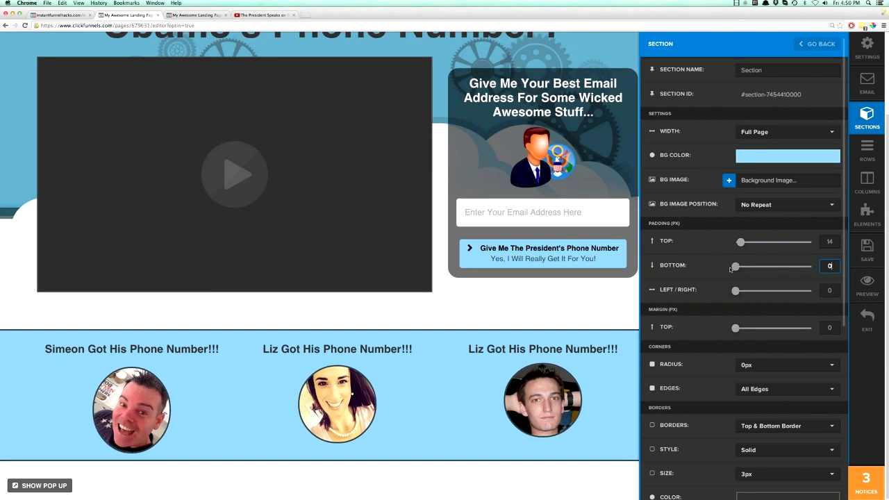
pyautogui.click(604, 301)
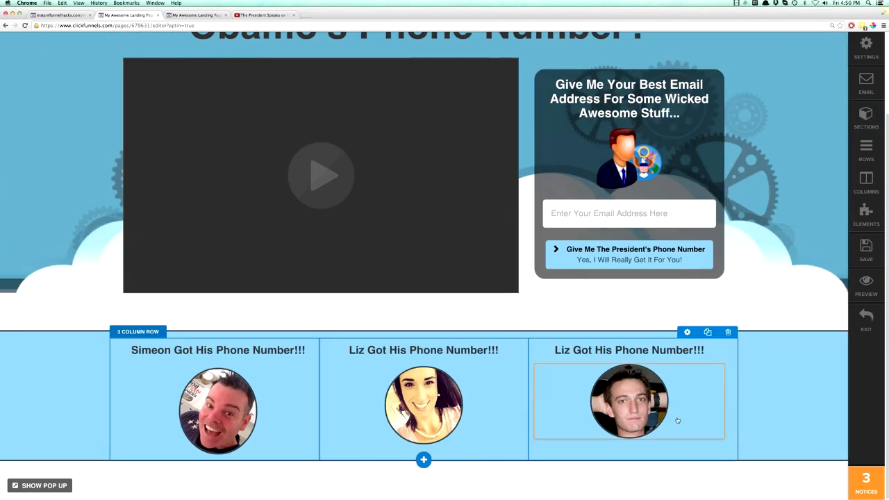
# Save the page and reload its live version to review the captioned photo row
pyautogui.click(865, 250)
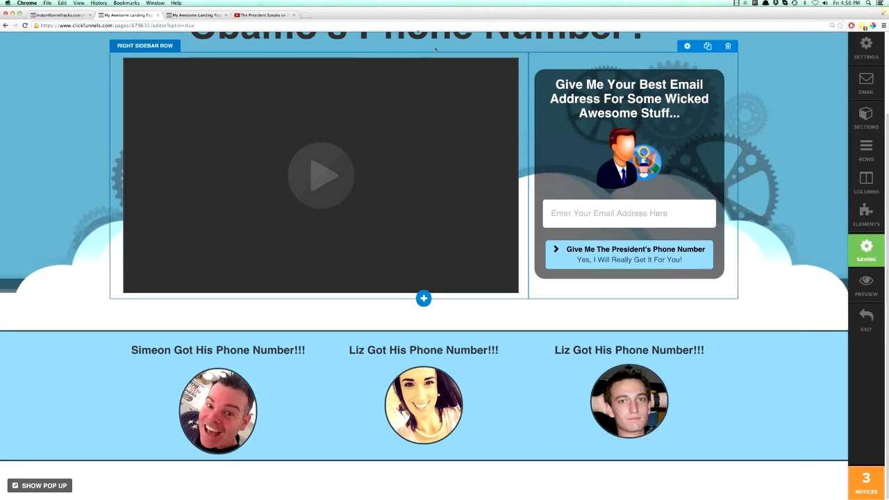
pyautogui.click(179, 15)
pyautogui.click(24, 26)
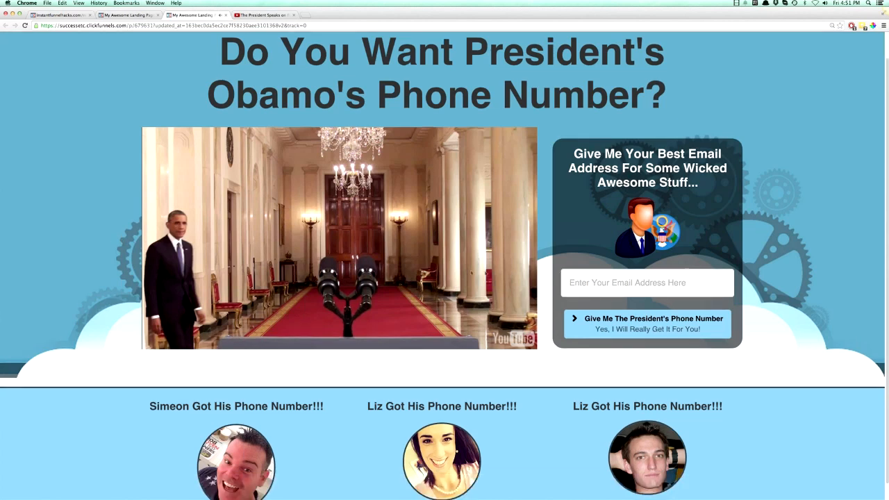
pyautogui.scroll(-1, 445, 272)
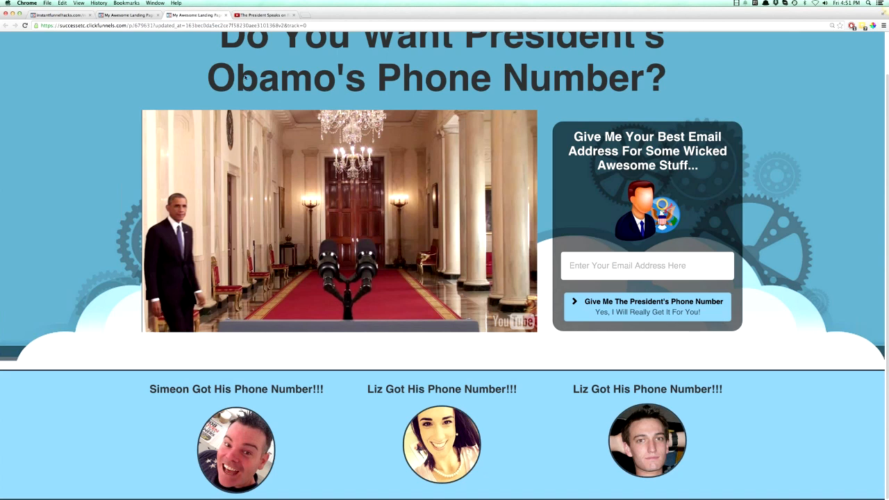
# Return to the page editor and delete the email input form from the opt-in box
pyautogui.click(118, 16)
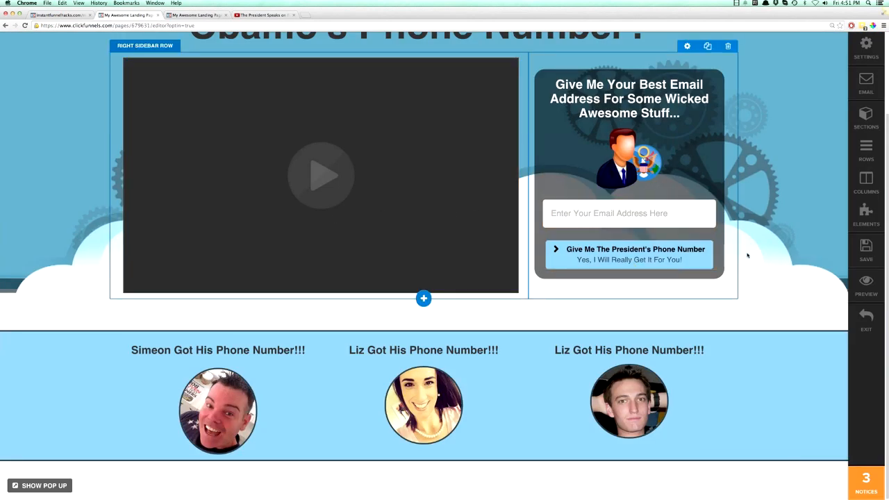
pyautogui.scroll(1, 728, 258)
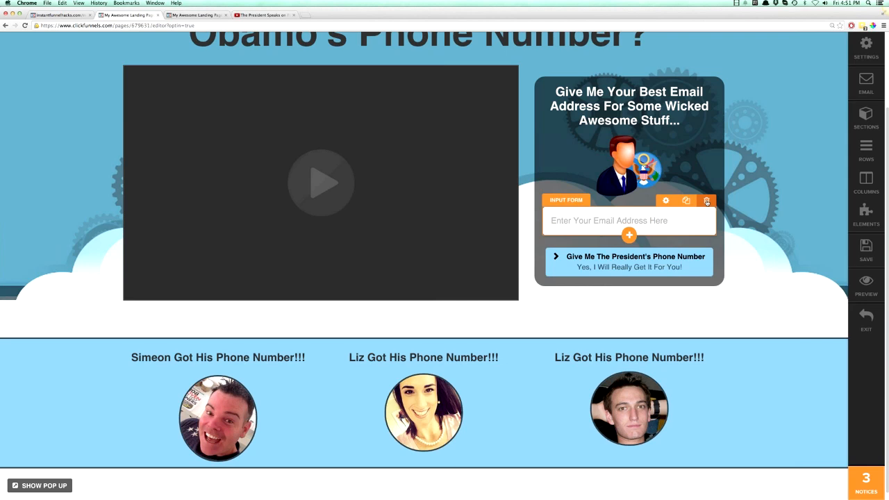
pyautogui.click(706, 201)
pyautogui.click(495, 161)
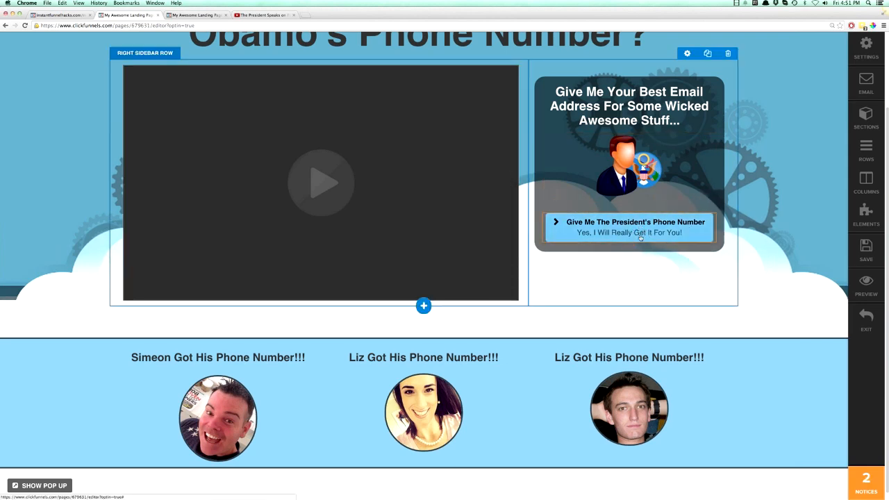
# Show the page's pop-up and add a 2 column row to it
pyautogui.click(37, 486)
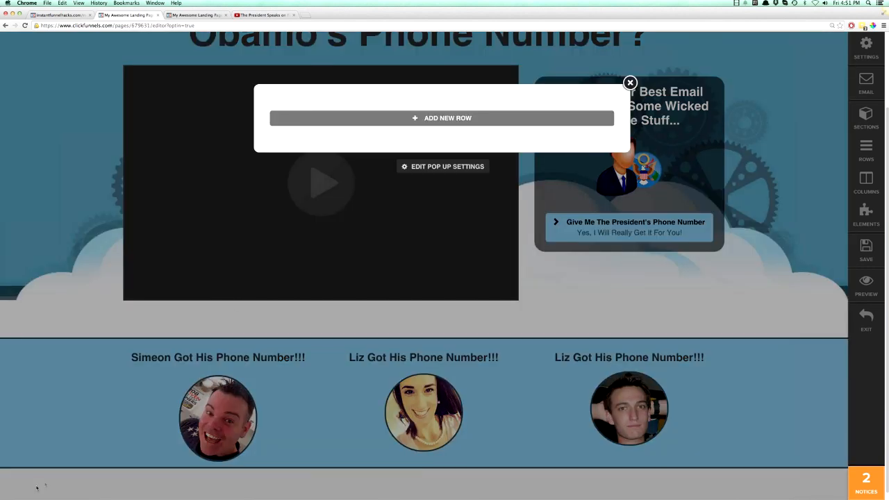
pyautogui.click(445, 120)
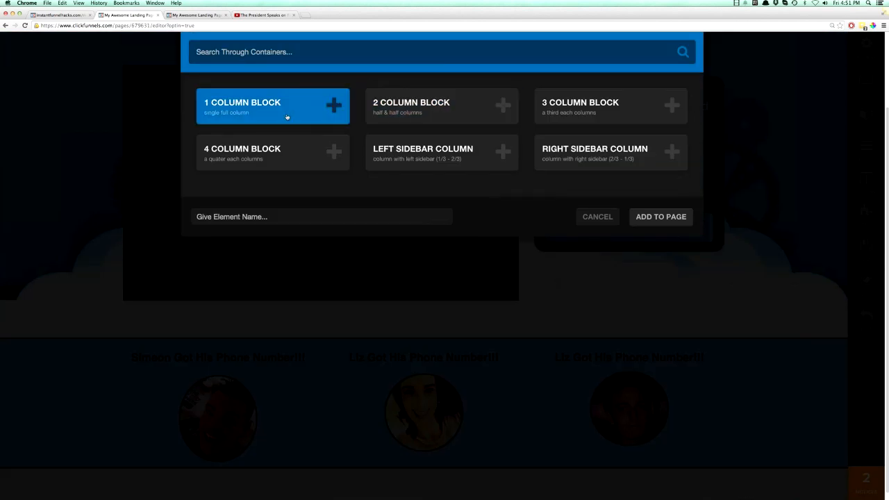
pyautogui.click(425, 108)
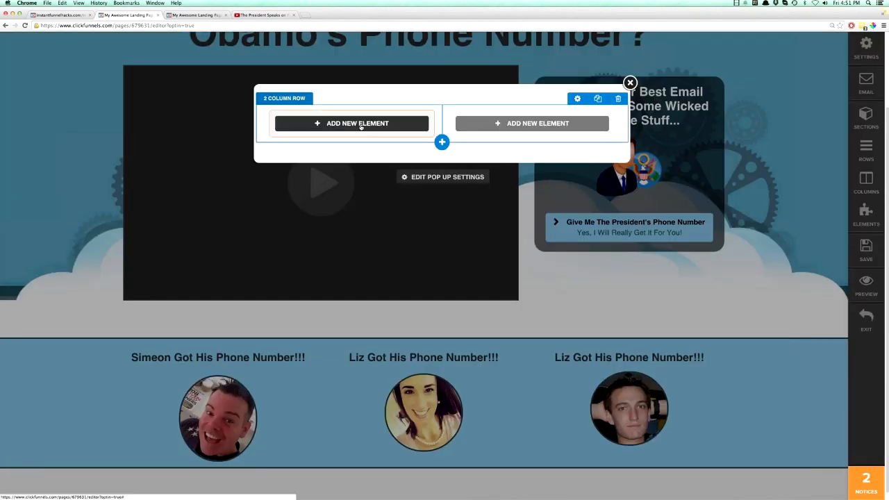
# Add a single image to the pop-up row's first column, using the president icon from the uploaded images
pyautogui.click(360, 125)
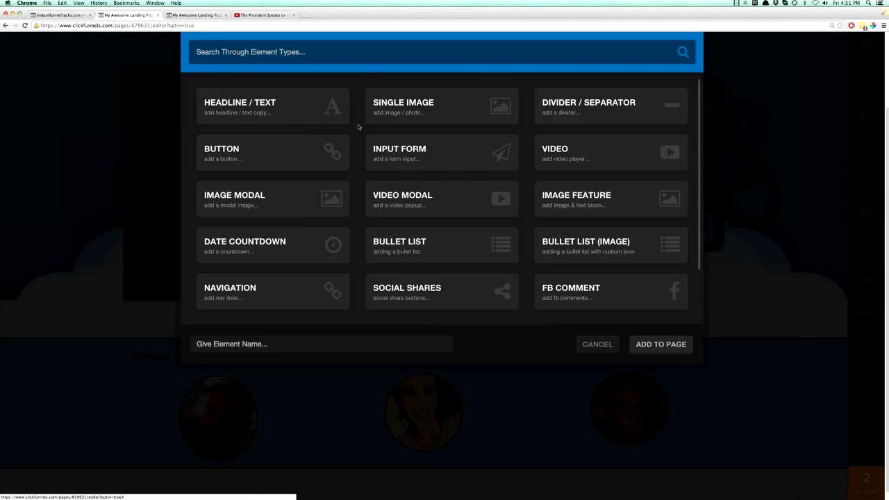
pyautogui.click(402, 107)
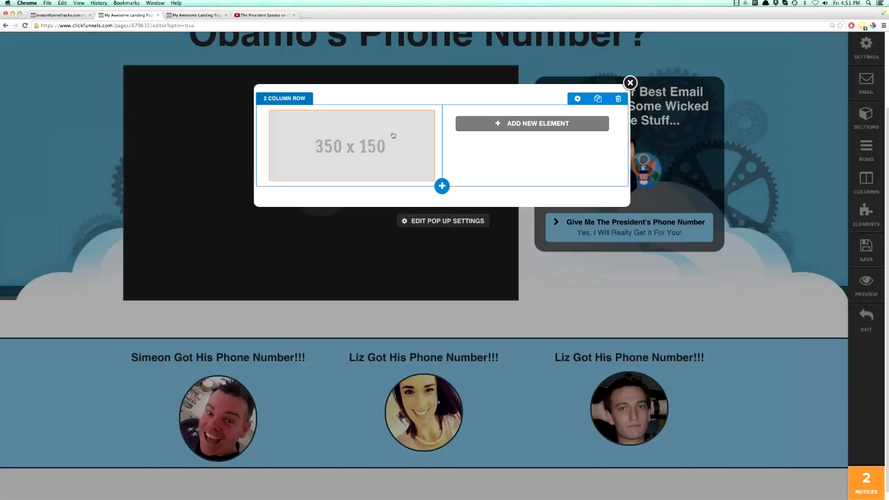
pyautogui.click(396, 141)
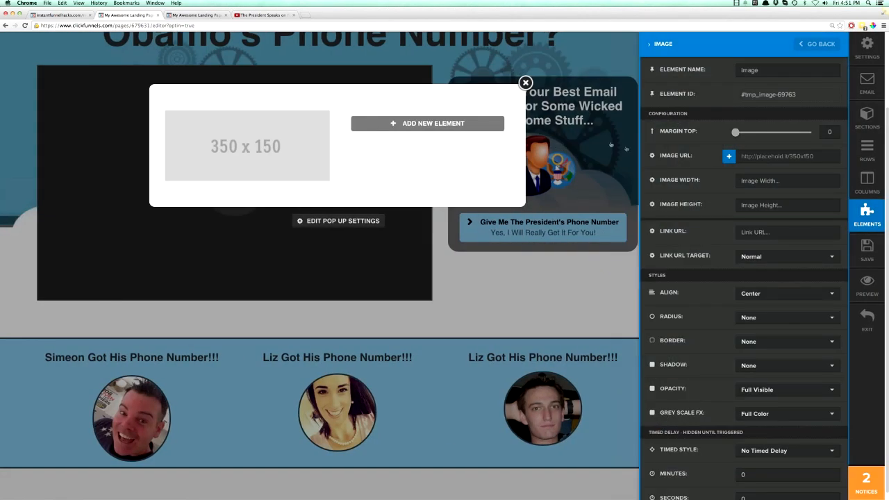
pyautogui.click(728, 156)
pyautogui.scroll(10, 295, 223)
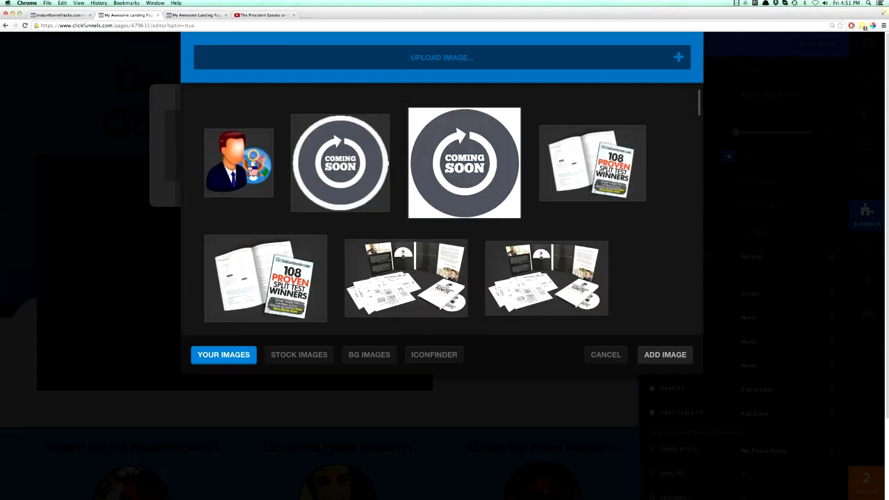
pyautogui.click(238, 162)
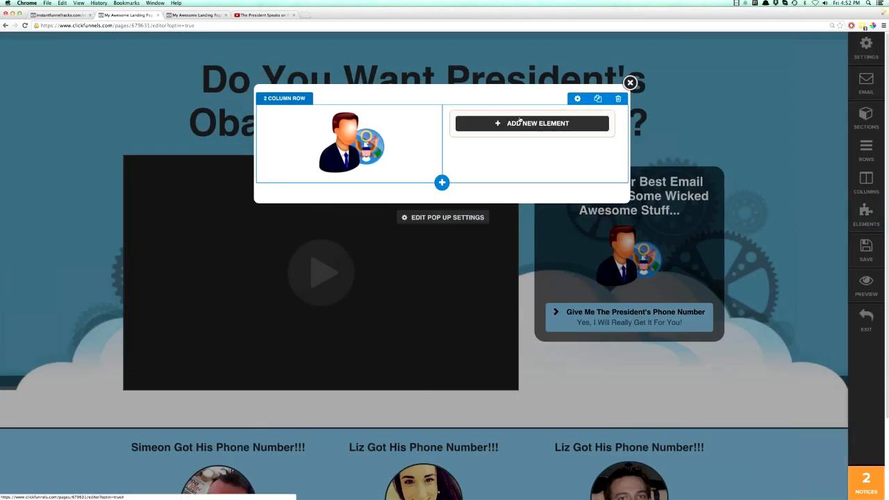
# Add a headline to the pop-up row's second column reading "Obama's Phone Number!!! FREE Today!!!"
pyautogui.click(531, 125)
pyautogui.doubleClick(328, 115)
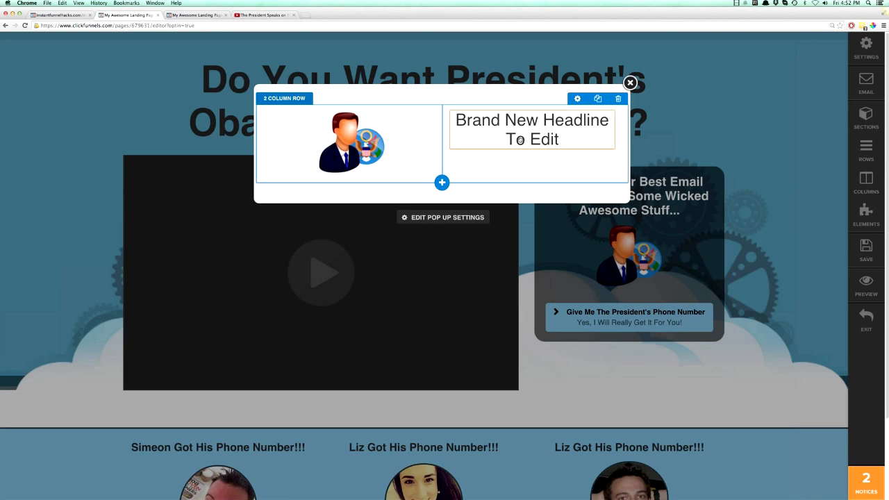
pyautogui.write('Obom')
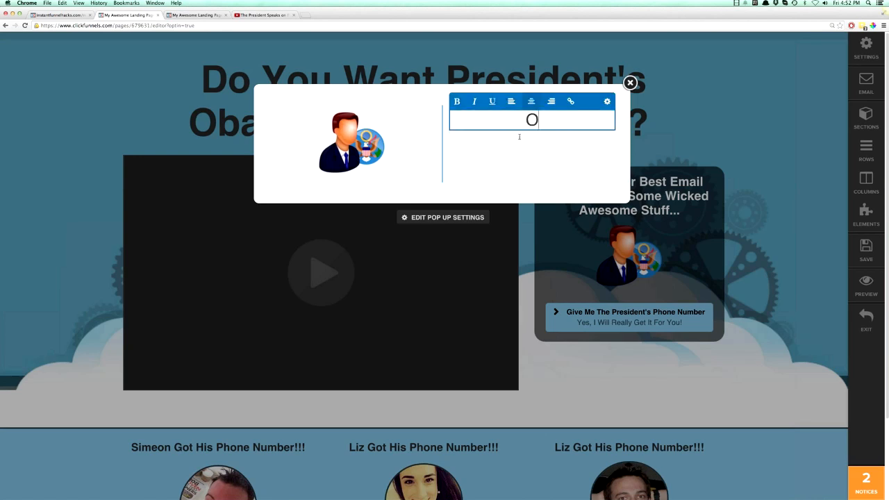
pyautogui.press('BackSpace')
pyautogui.press('BackSpace')
pyautogui.write("ama's Phone NumbeR")
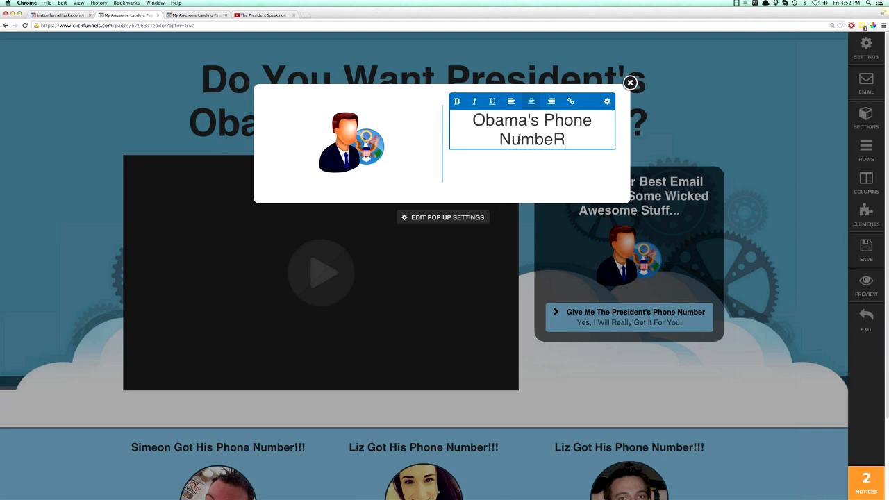
pyautogui.press('BackSpace')
pyautogui.write('r')
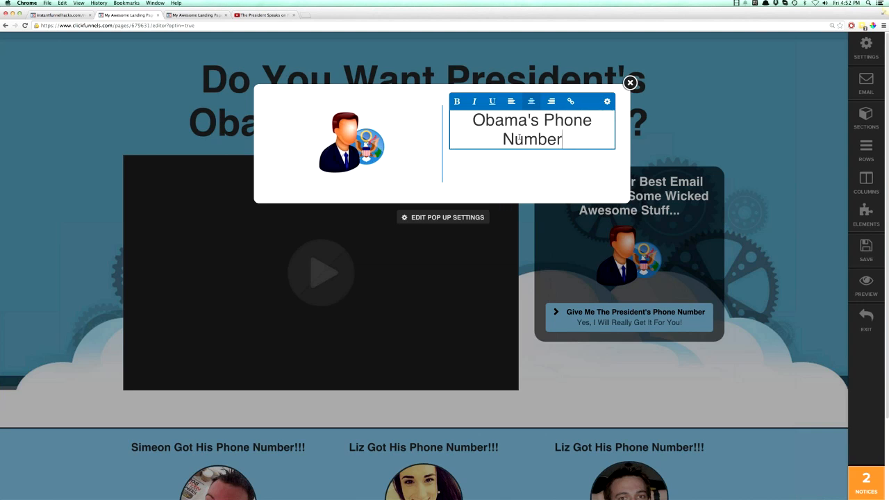
pyautogui.write('!!! FREE Today!!!')
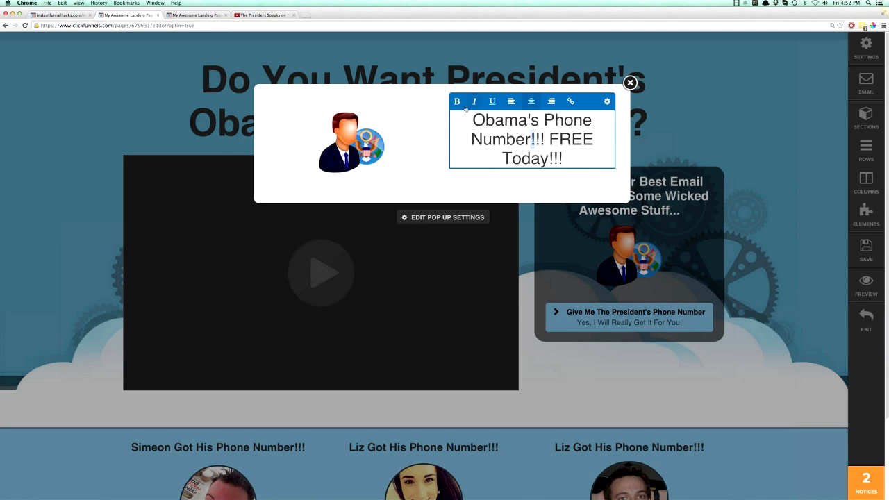
# Make the whole pop-up headline bold and reduce its font size so it fits on two lines
pyautogui.press('super+a')
pyautogui.press('super+b')
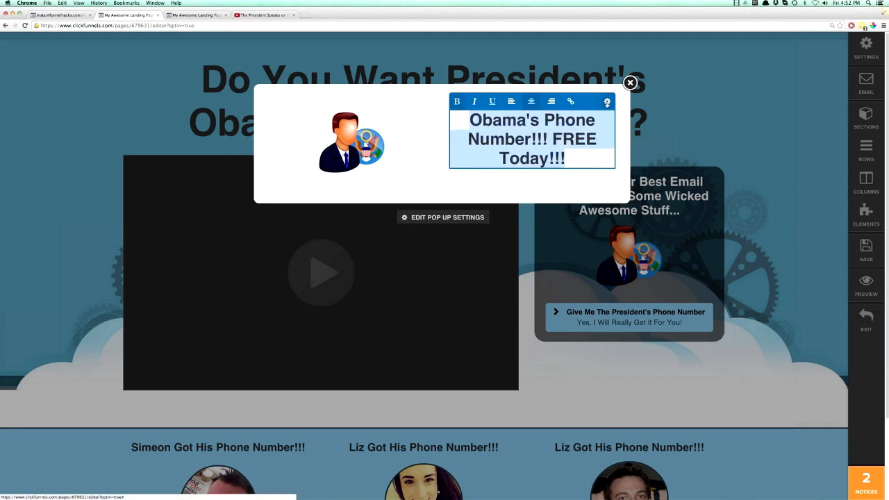
pyautogui.click(605, 102)
pyautogui.click(757, 266)
pyautogui.click(764, 311)
pyautogui.click(482, 152)
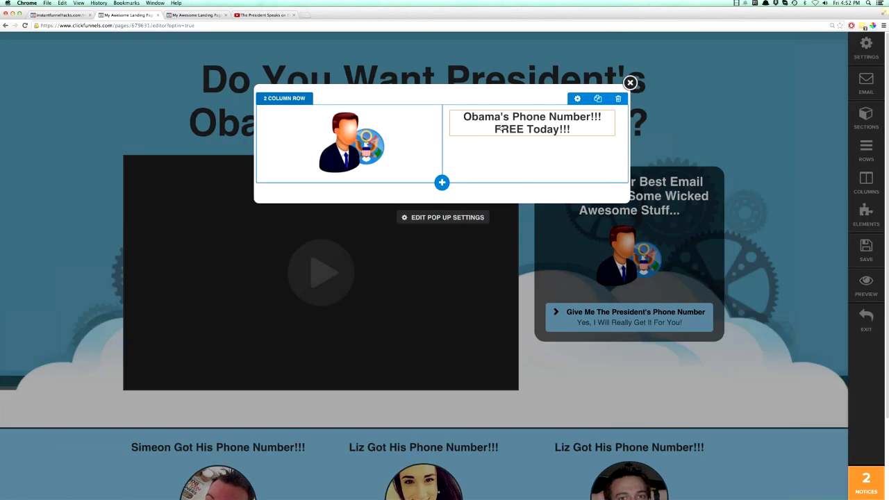
# Add an input form below the pop-up headline and give it a small top margin
pyautogui.click(532, 135)
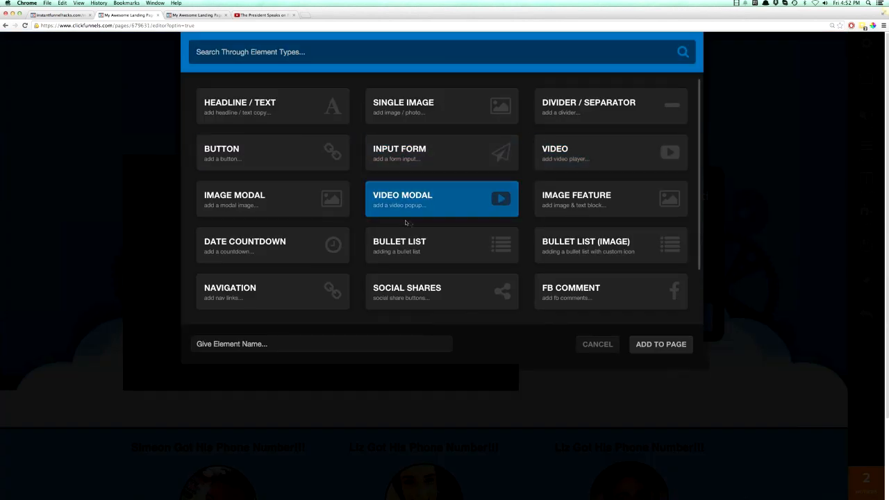
pyautogui.click(419, 150)
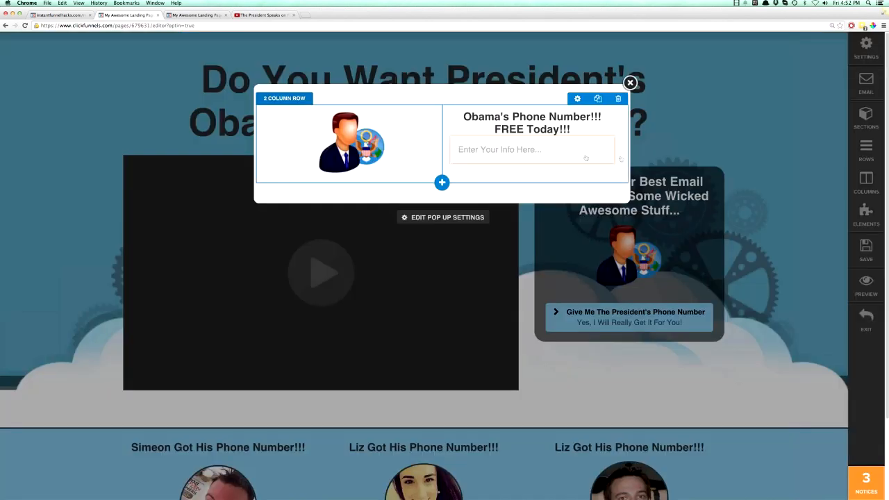
pyautogui.click(564, 129)
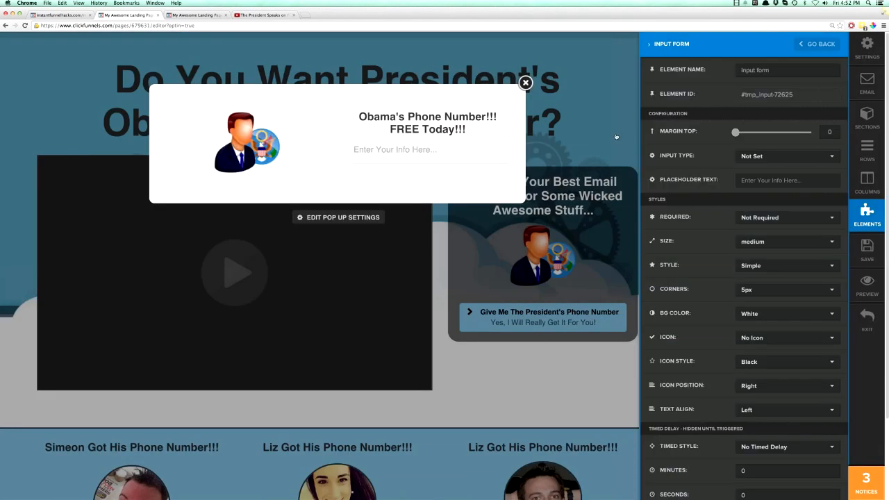
pyautogui.click(473, 153)
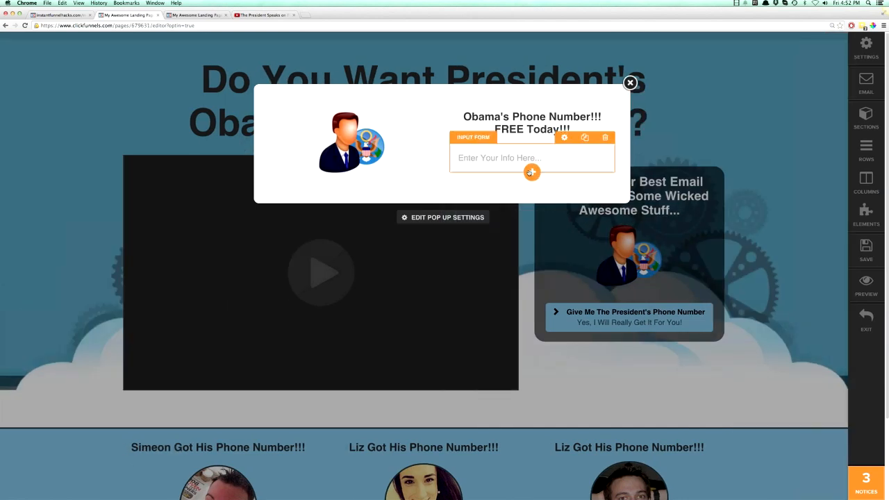
# Add a button below the pop-up's input form and set its top margin to 19
pyautogui.click(531, 172)
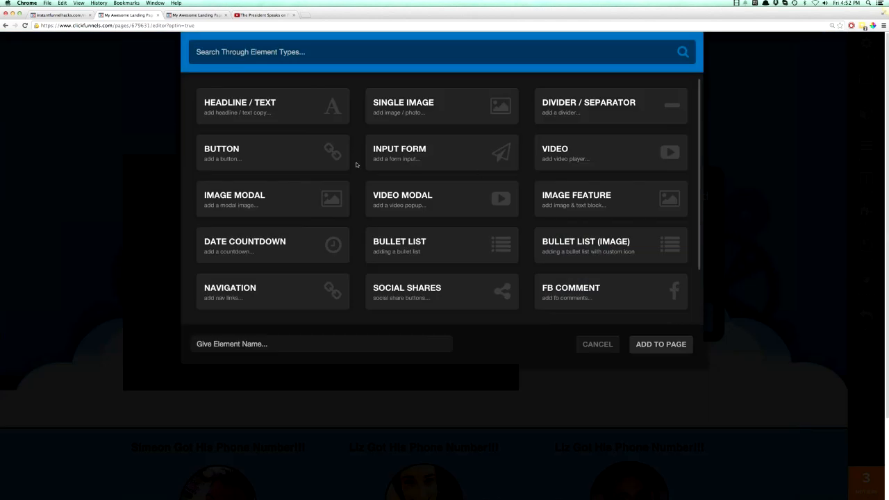
pyautogui.click(229, 161)
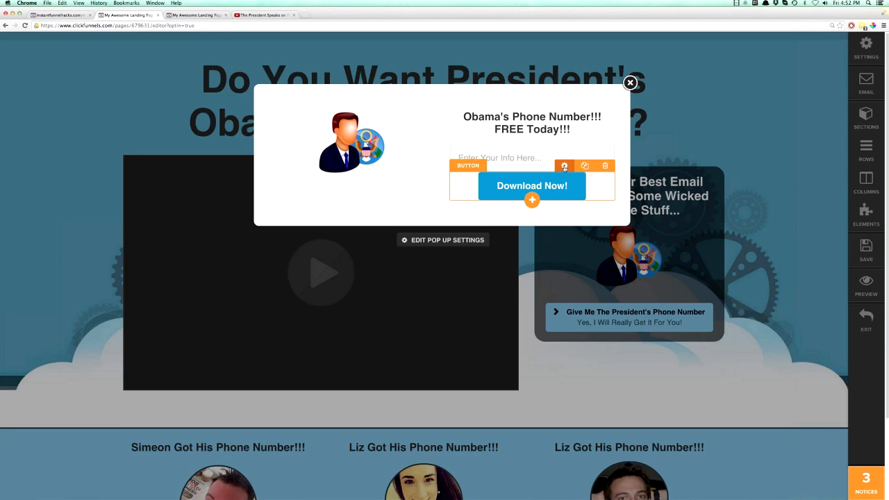
pyautogui.click(564, 167)
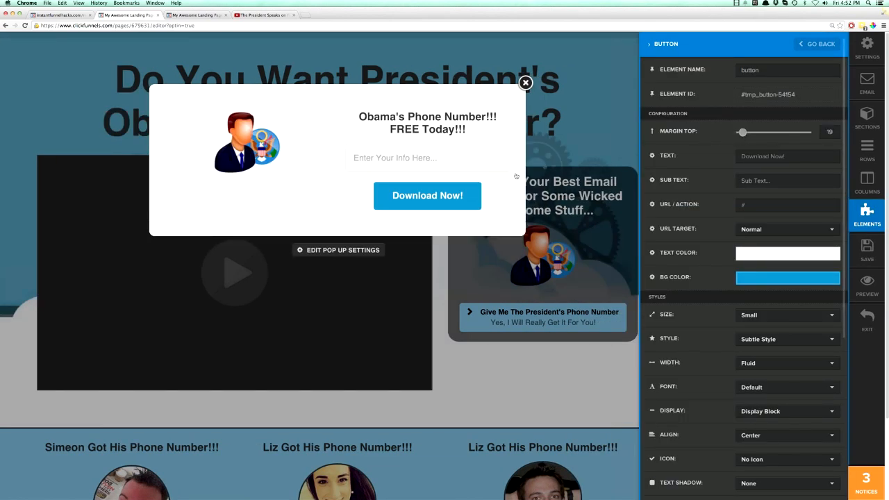
pyautogui.click(492, 197)
pyautogui.click(513, 206)
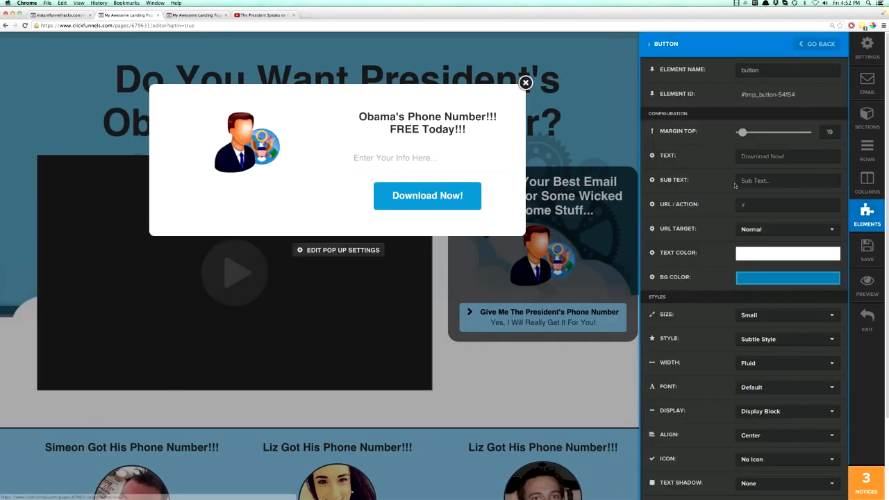
# Set the pop-up button's text to "Send Me The Phone Number!" and its size to Extra Small
pyautogui.tripleClick(782, 156)
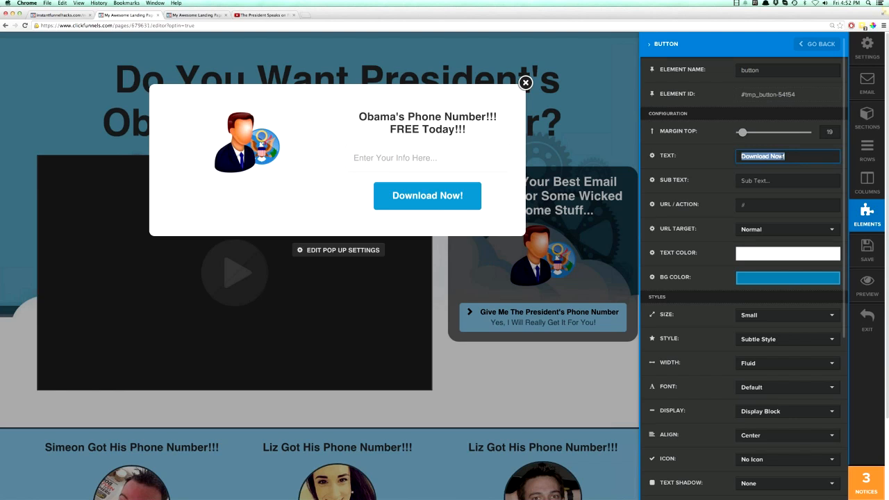
pyautogui.write('Send Me')
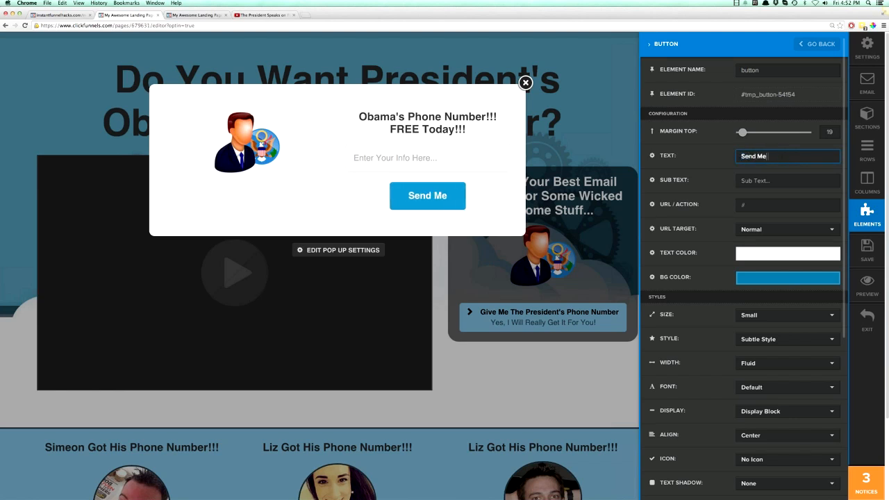
pyautogui.write(' The Phone Number!')
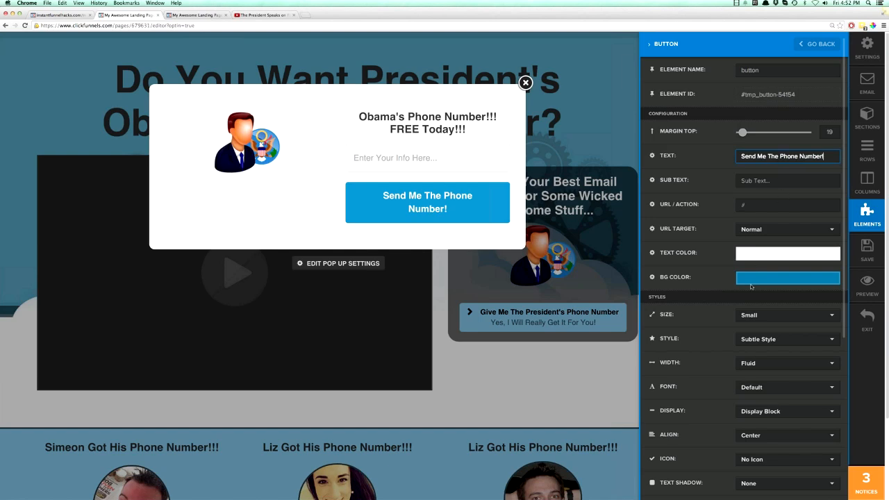
pyautogui.click(754, 317)
pyautogui.click(755, 329)
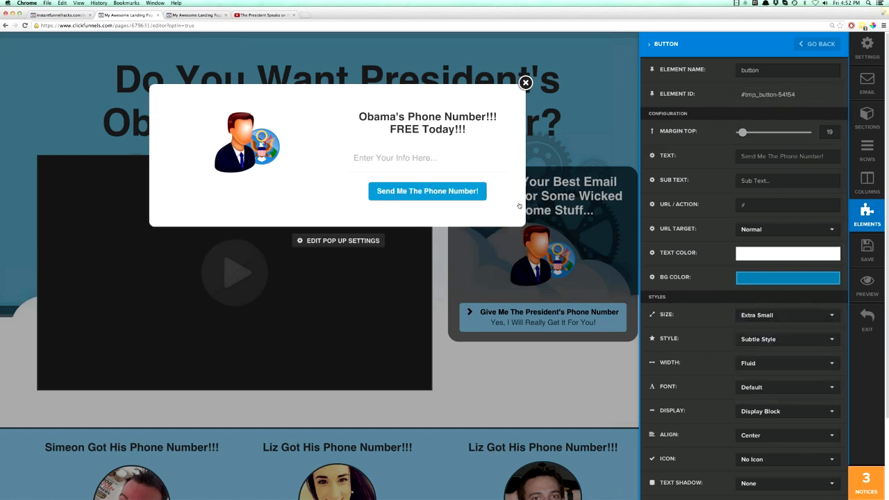
pyautogui.click(518, 205)
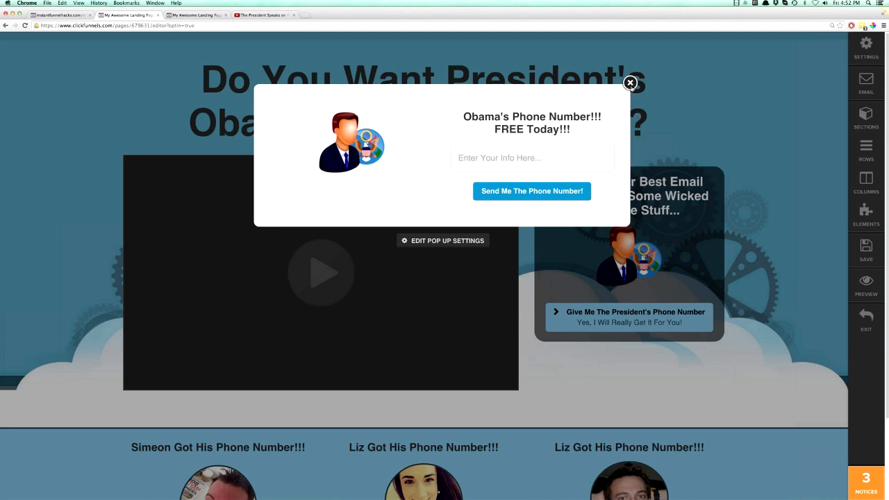
# Set the pop-up's padding to 15 px at the top, 21 px at the bottom and 2 px left/right
pyautogui.click(436, 241)
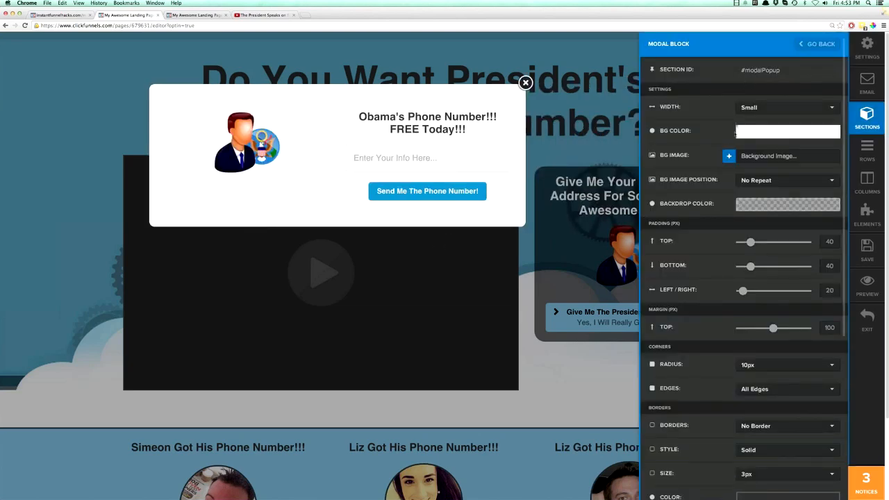
pyautogui.scroll(-5, 722, 250)
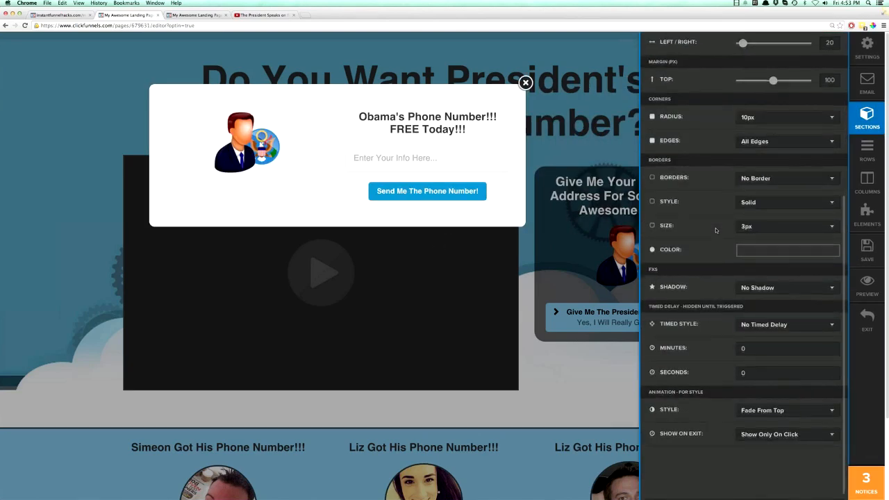
pyautogui.scroll(5, 715, 229)
pyautogui.moveTo(742, 244); pyautogui.dragTo(735, 291)
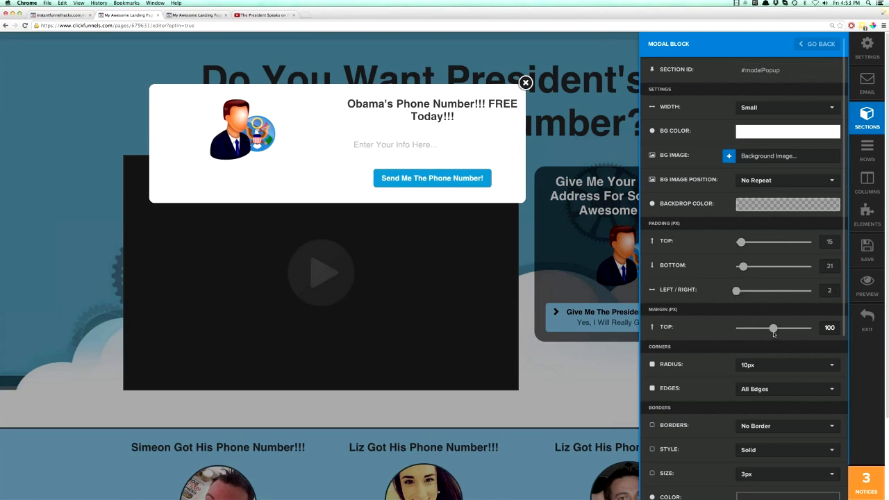
# Set the pop-up's top margin to 86 px and close the pop-up
pyautogui.moveTo(773, 329)
pyautogui.mouseDown()
pyautogui.moveTo(755, 329)
pyautogui.moveTo(802, 329)
pyautogui.moveTo(742, 331)
pyautogui.moveTo(768, 331)
pyautogui.mouseUp()
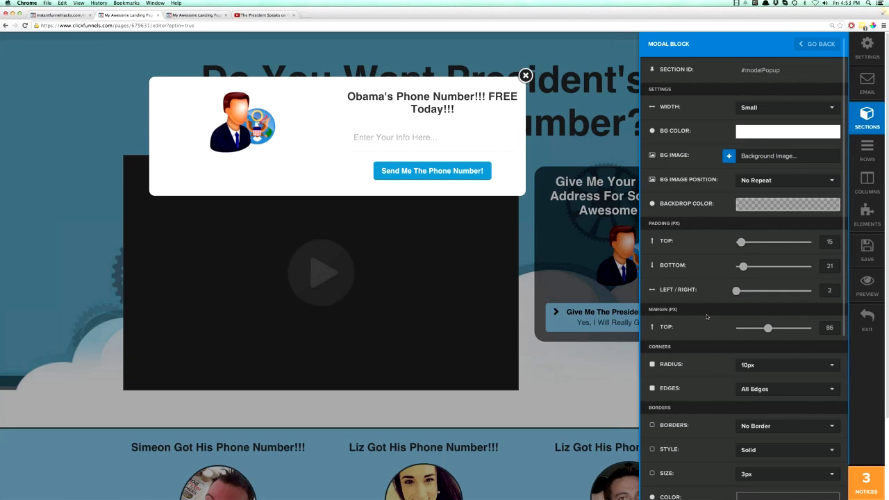
pyautogui.scroll(-5, 700, 316)
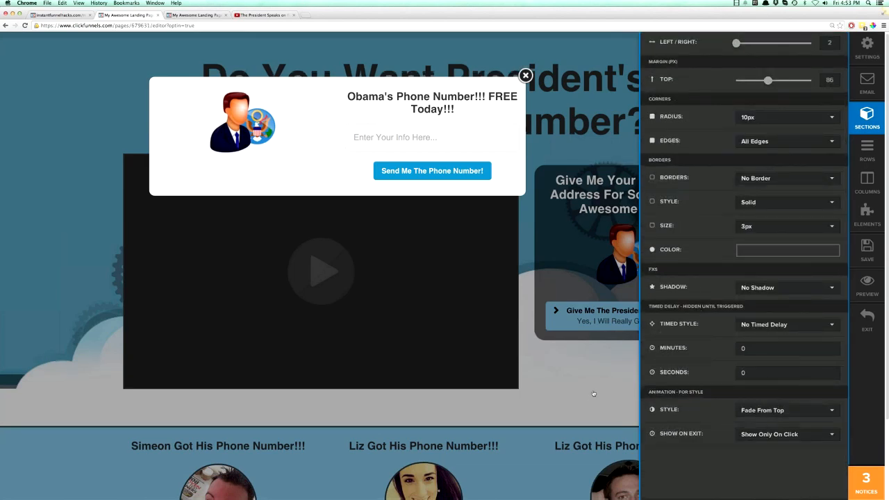
pyautogui.click(597, 393)
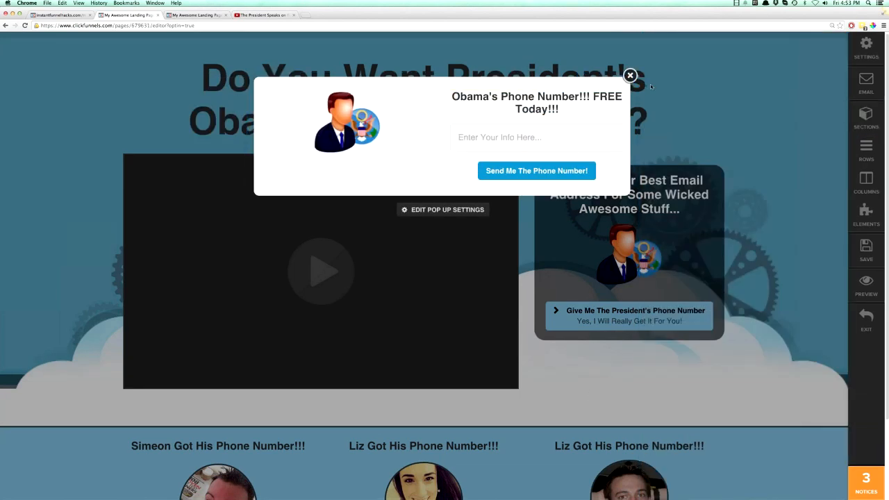
pyautogui.click(630, 76)
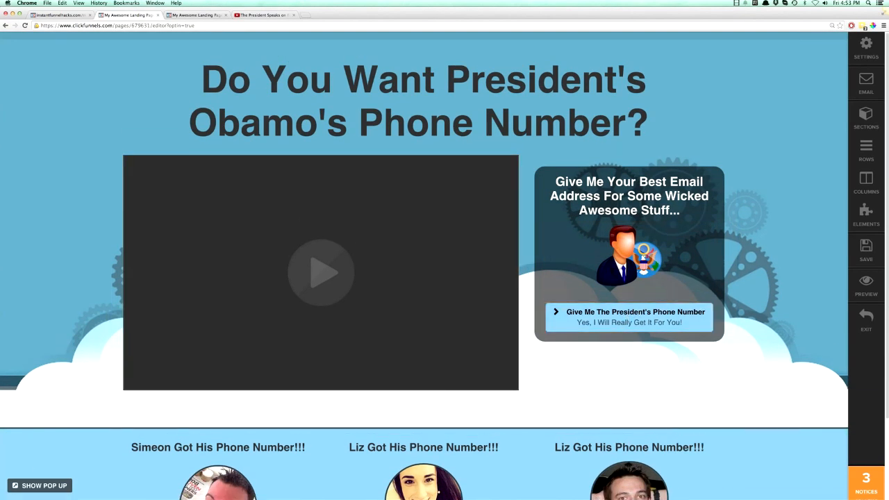
# Set the opt-in box button's action to #open-popup and save the page
pyautogui.click(649, 319)
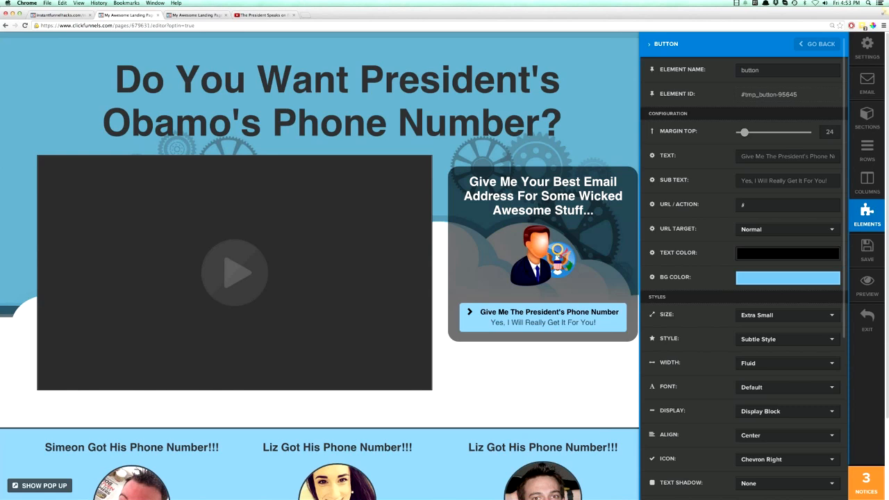
pyautogui.click(753, 205)
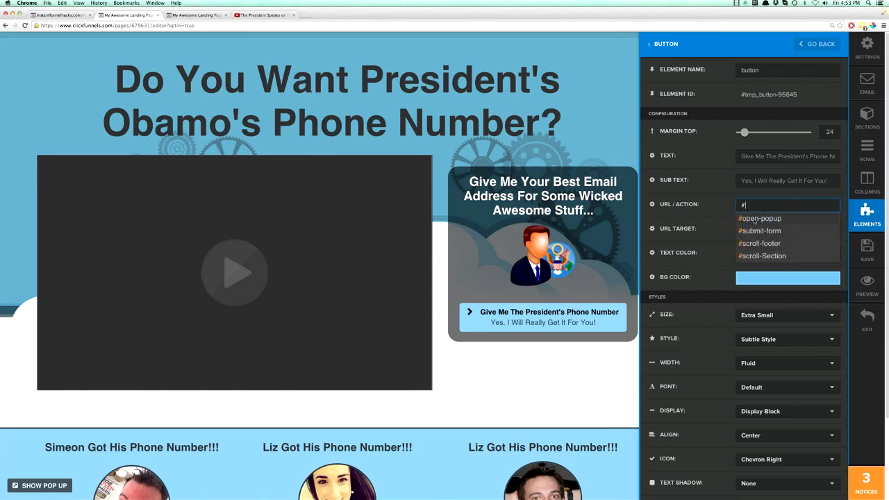
pyautogui.click(754, 219)
pyautogui.click(622, 375)
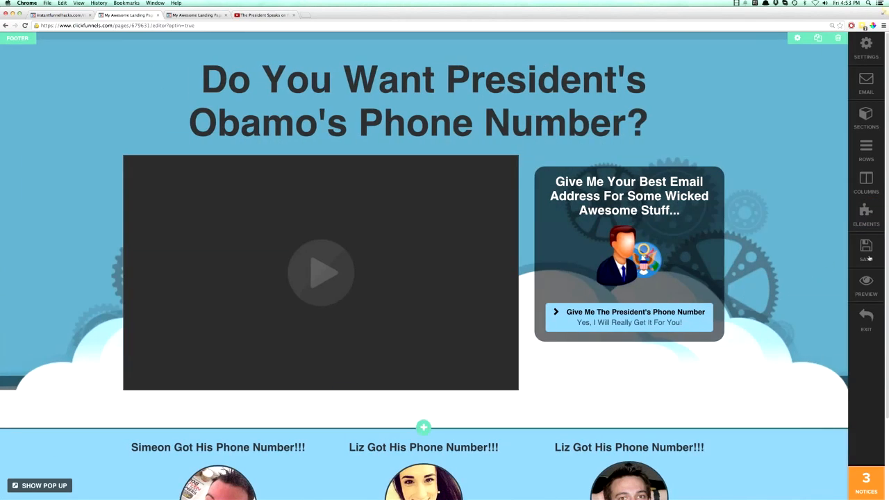
pyautogui.click(866, 250)
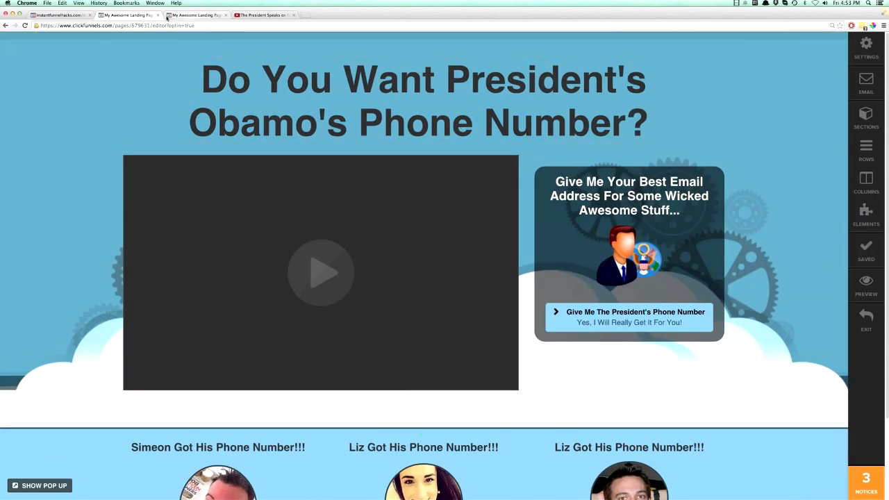
# Reload the published landing page and test opening and closing the pop-up from the opt-in box's button
pyautogui.click(167, 17)
pyautogui.click(25, 26)
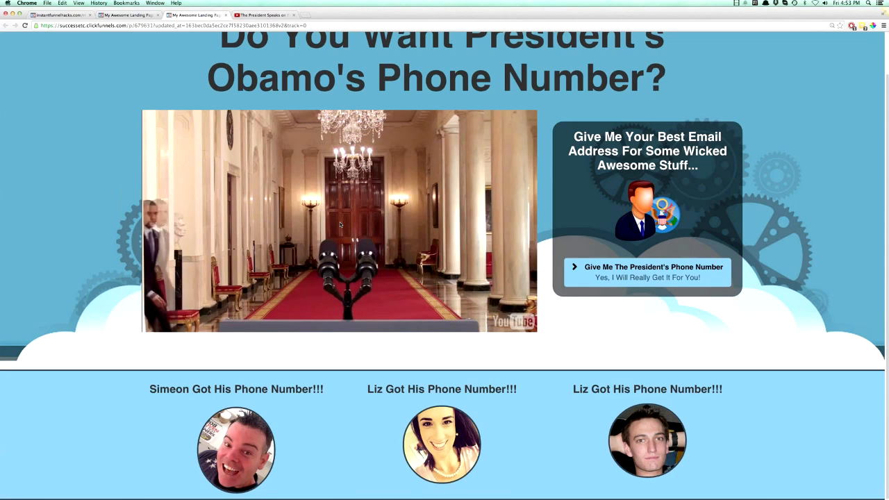
pyautogui.click(640, 276)
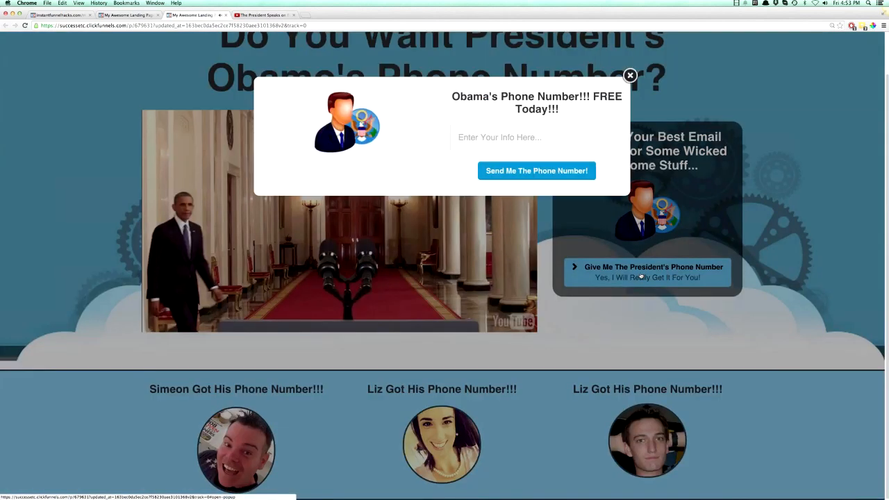
pyautogui.click(630, 75)
pyautogui.click(634, 267)
pyautogui.click(630, 75)
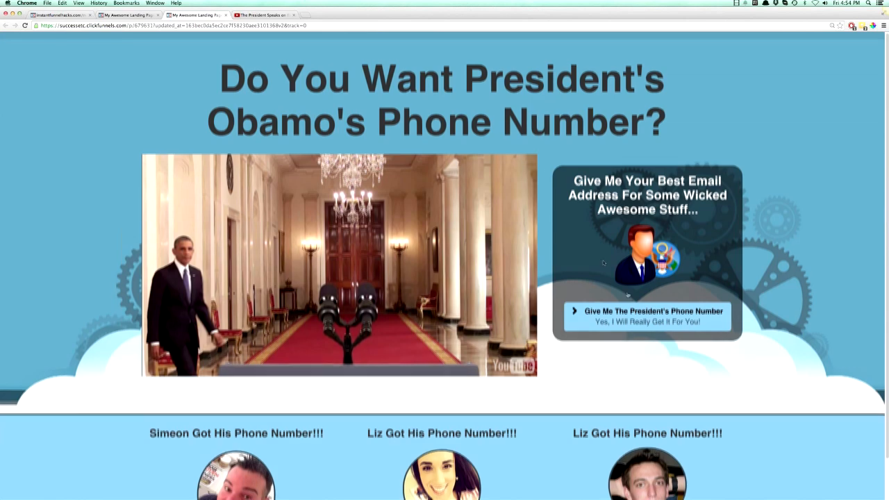
pyautogui.scroll(-2, 606, 327)
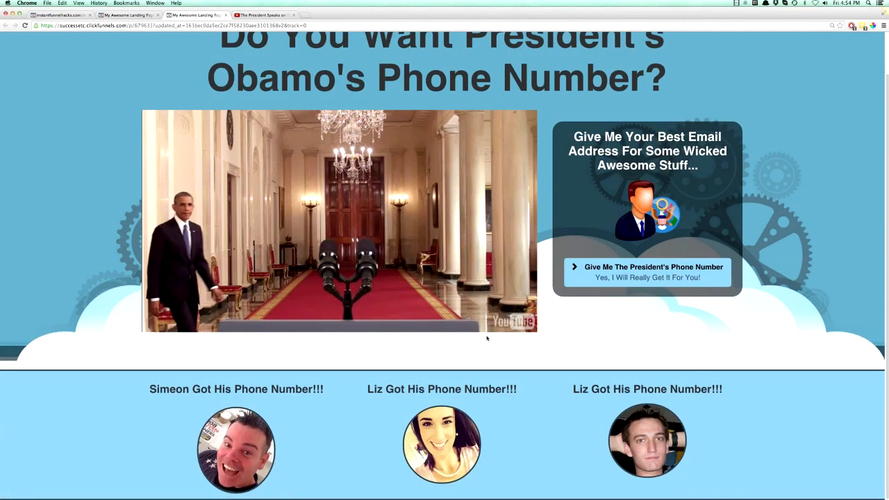
pyautogui.scroll(1, 517, 289)
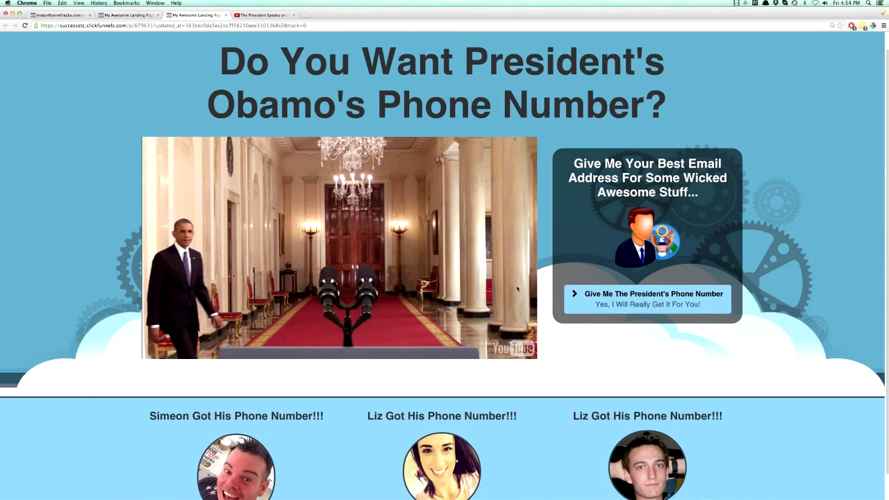
pyautogui.scroll(-1, 498, 304)
pyautogui.scroll(2, 498, 304)
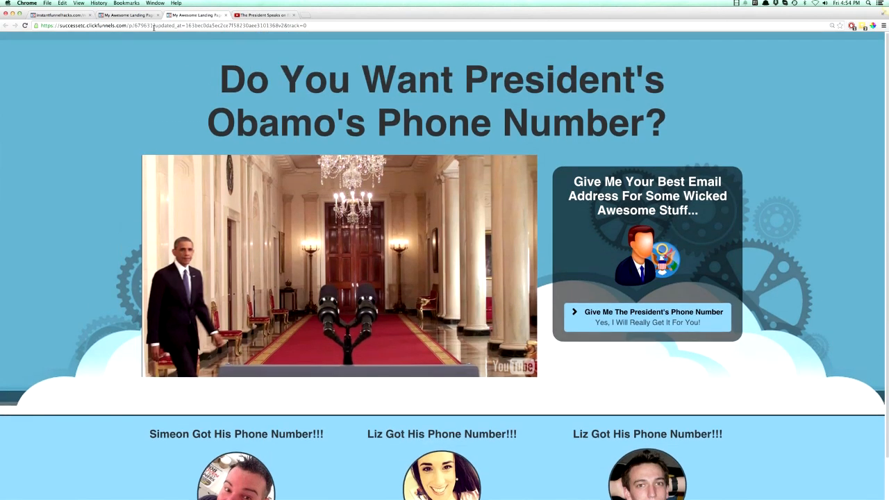
# Return to the page editor and view the email integration settings
pyautogui.click(138, 15)
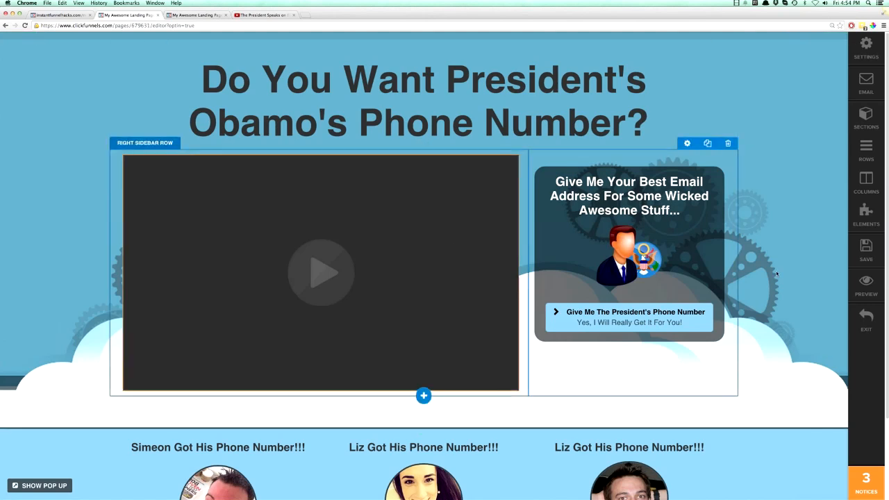
pyautogui.click(864, 83)
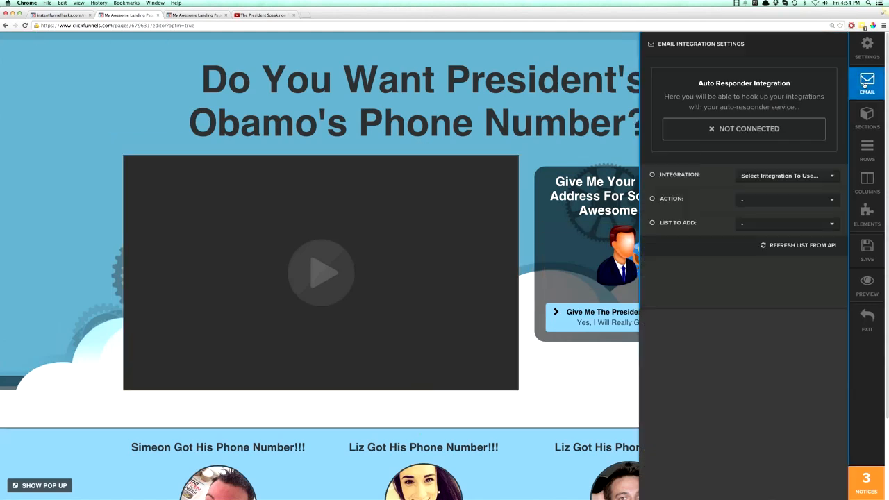
pyautogui.click(577, 133)
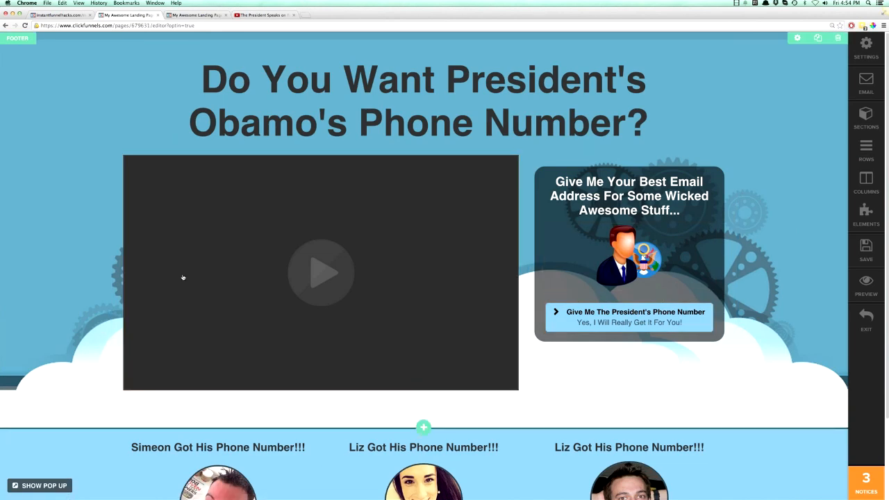
# Add a new section below the photo section and insert a 1 column block in it
pyautogui.scroll(-3, 371, 466)
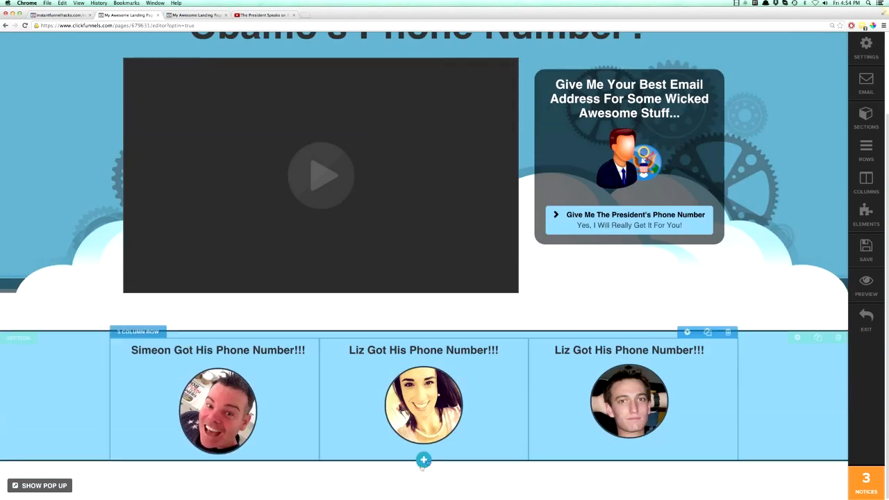
pyautogui.click(425, 461)
pyautogui.scroll(-2, 403, 435)
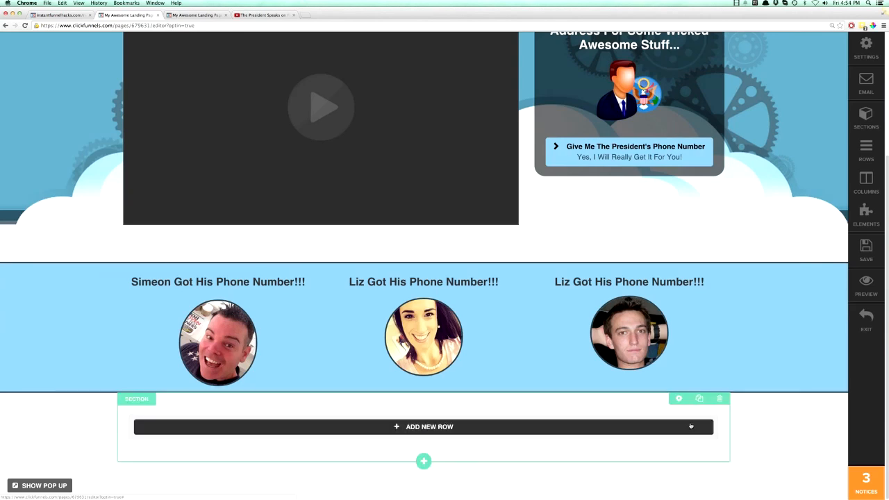
pyautogui.scroll(5, 682, 349)
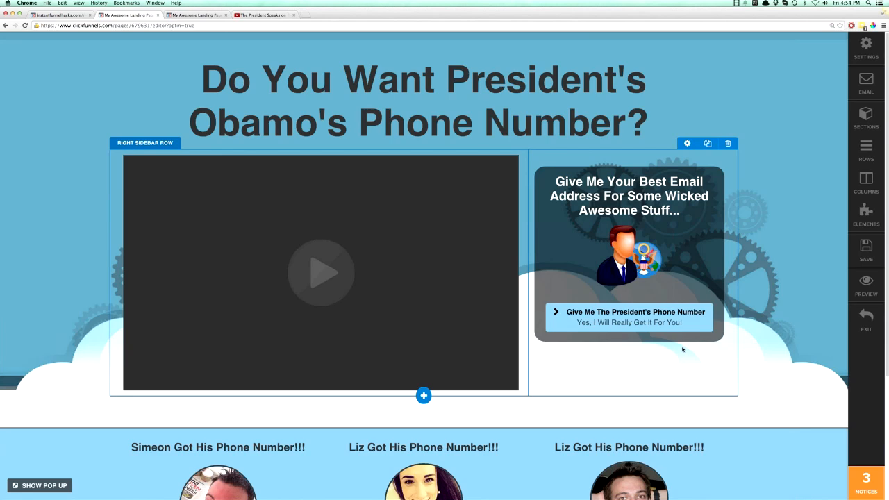
pyautogui.scroll(-5, 684, 346)
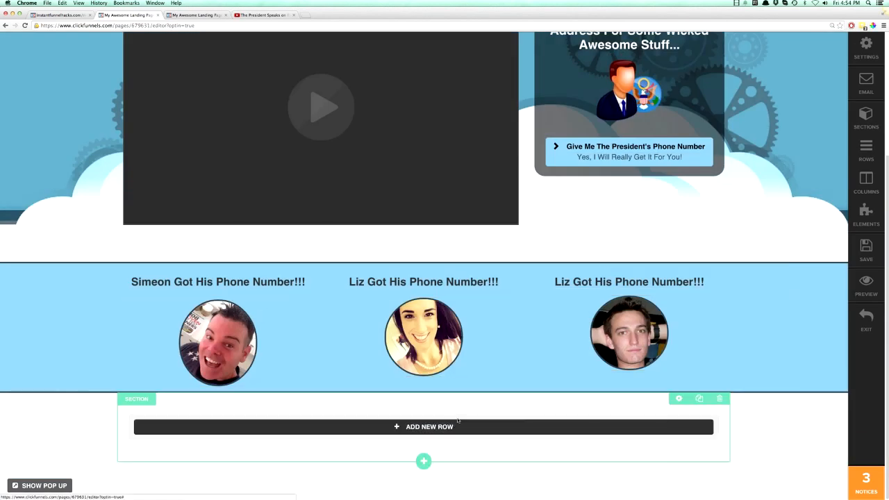
pyautogui.click(430, 427)
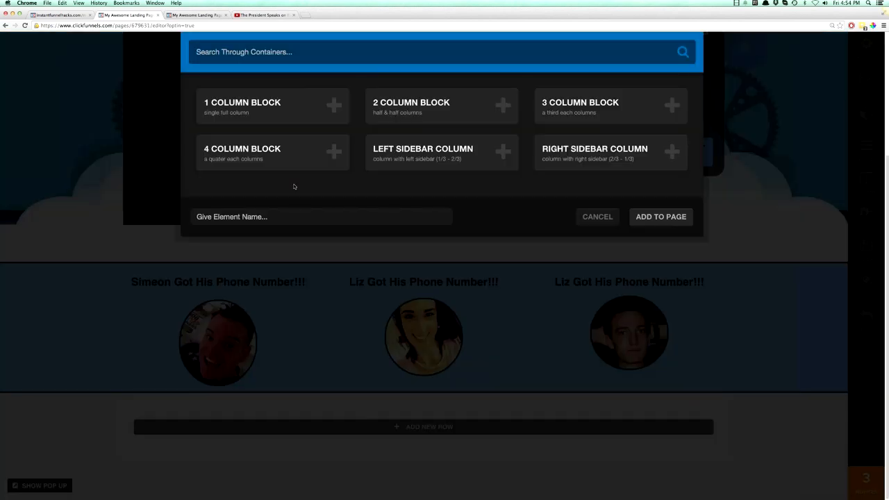
pyautogui.click(270, 124)
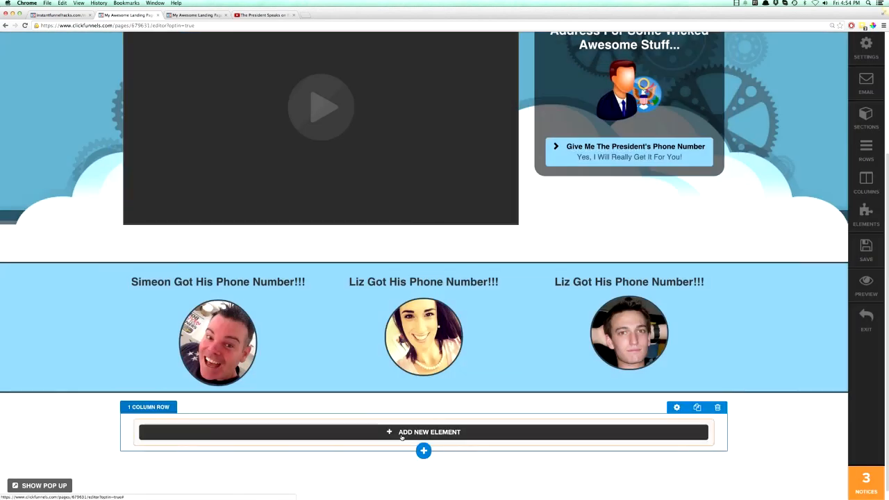
# Add a headline to the new one-column row and set its text to "Terms Of Service..."
pyautogui.click(386, 378)
pyautogui.click(291, 105)
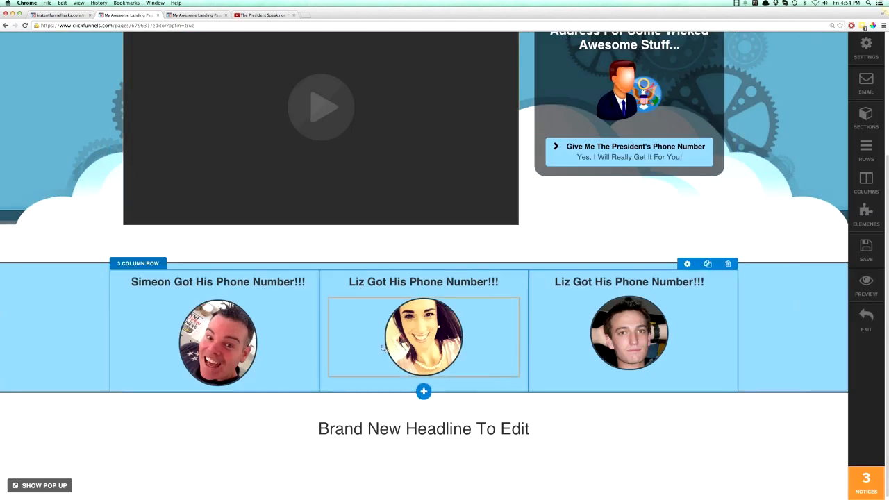
pyautogui.click(385, 425)
pyautogui.write('Terms Of')
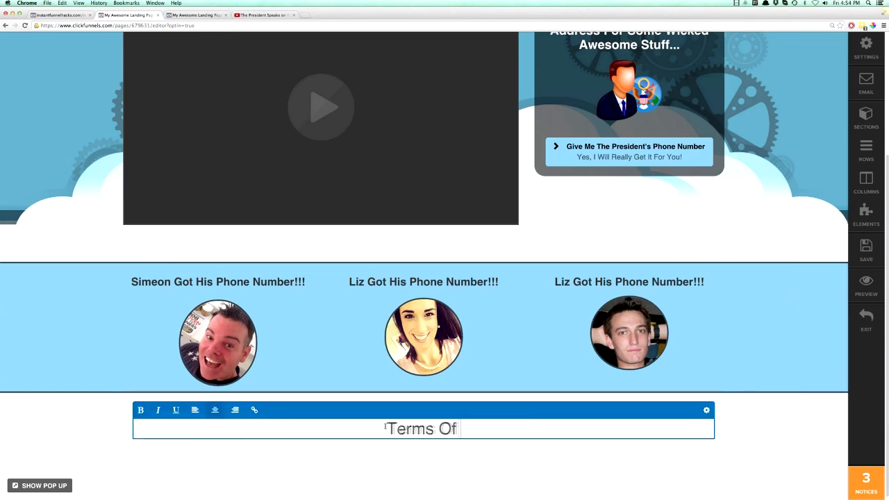
pyautogui.write(' Service...')
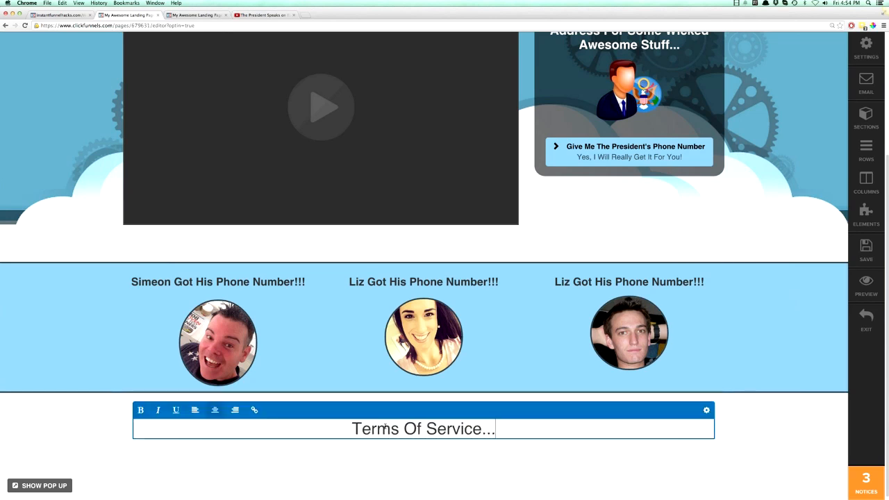
# Reduce the text size of the "Terms Of Service..." headline
pyautogui.press('super+a')
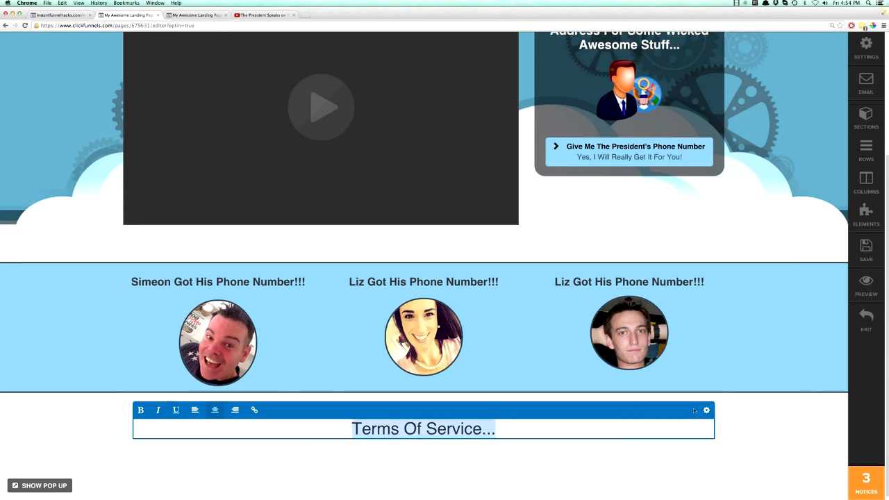
pyautogui.click(706, 410)
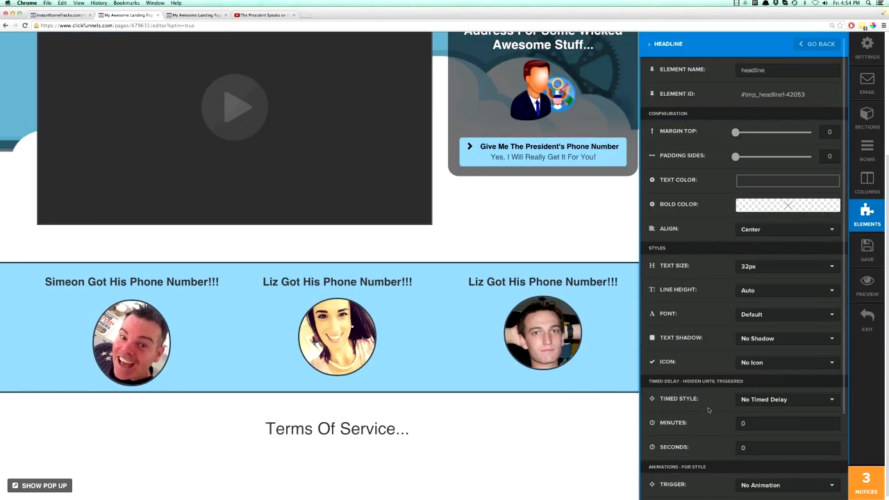
pyautogui.click(751, 270)
pyautogui.click(753, 300)
pyautogui.click(417, 428)
pyautogui.moveTo(722, 409)
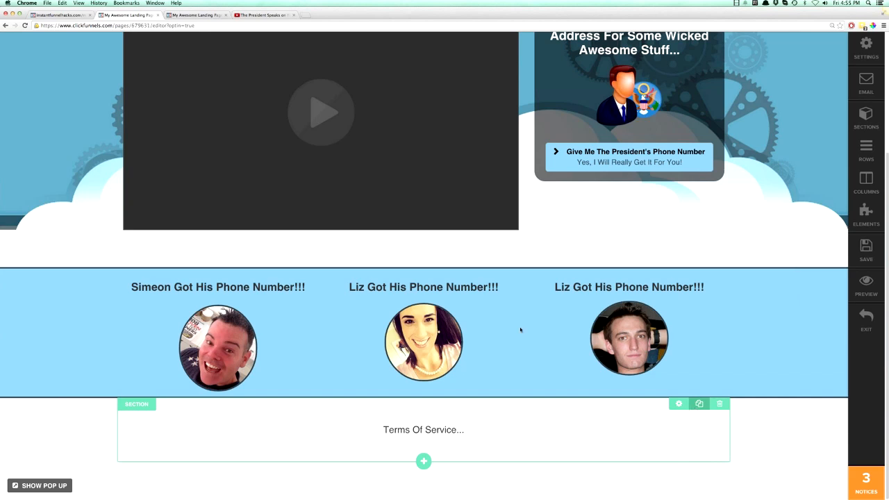
# Set the main page headline's text color to white, rgb(255, 255, 255)
pyautogui.scroll(3, 548, 333)
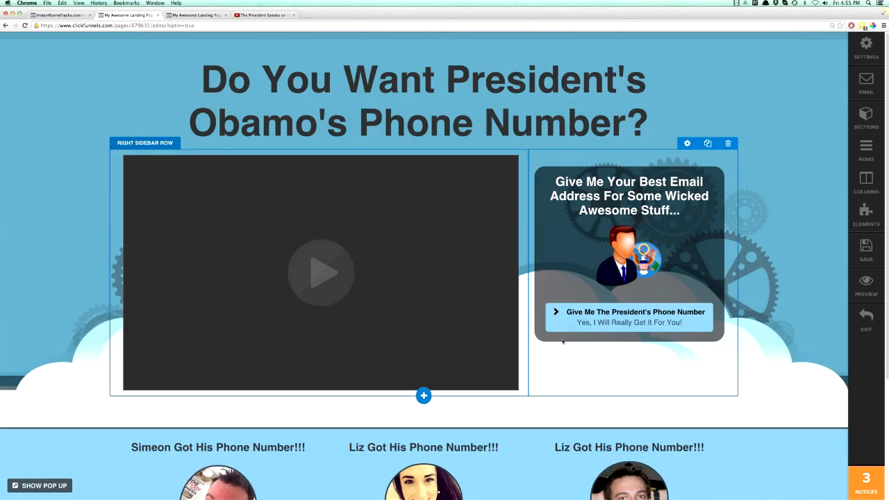
pyautogui.scroll(-3, 563, 340)
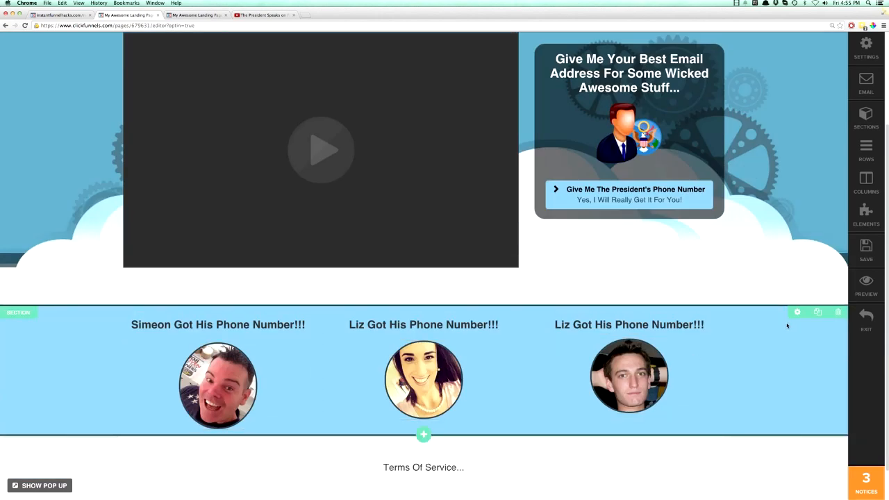
pyautogui.scroll(3, 787, 325)
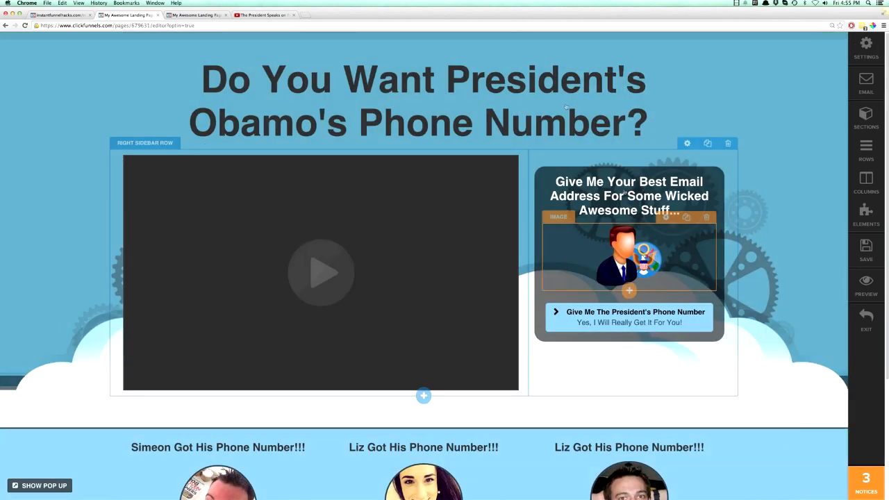
pyautogui.click(438, 94)
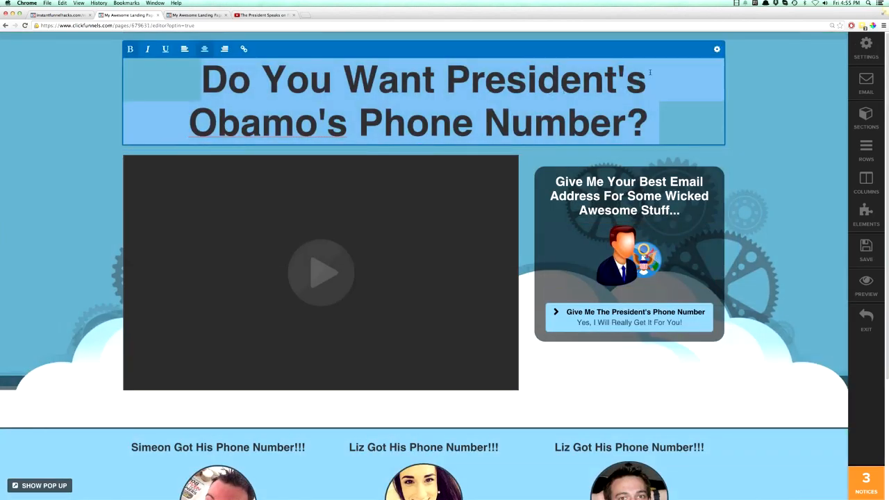
pyautogui.click(716, 49)
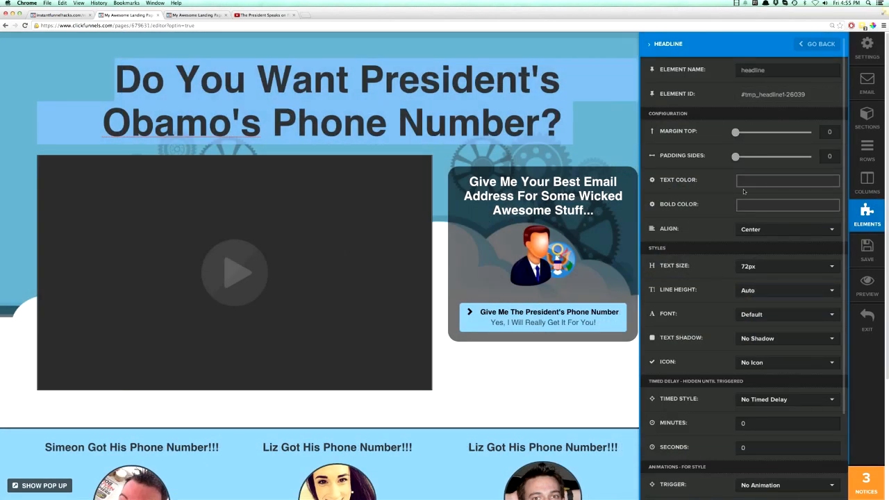
pyautogui.click(744, 184)
pyautogui.moveTo(742, 262); pyautogui.dragTo(729, 188)
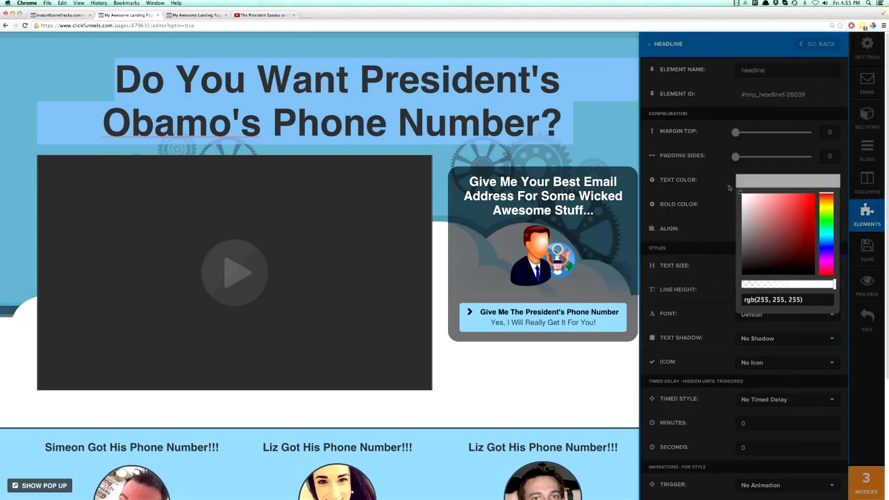
pyautogui.click(717, 182)
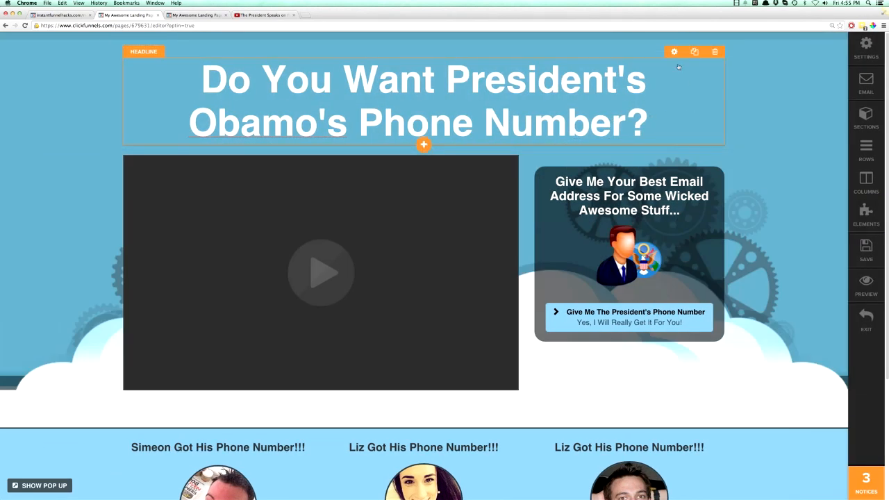
# Apply a text shadow to the main page headline
pyautogui.click(673, 52)
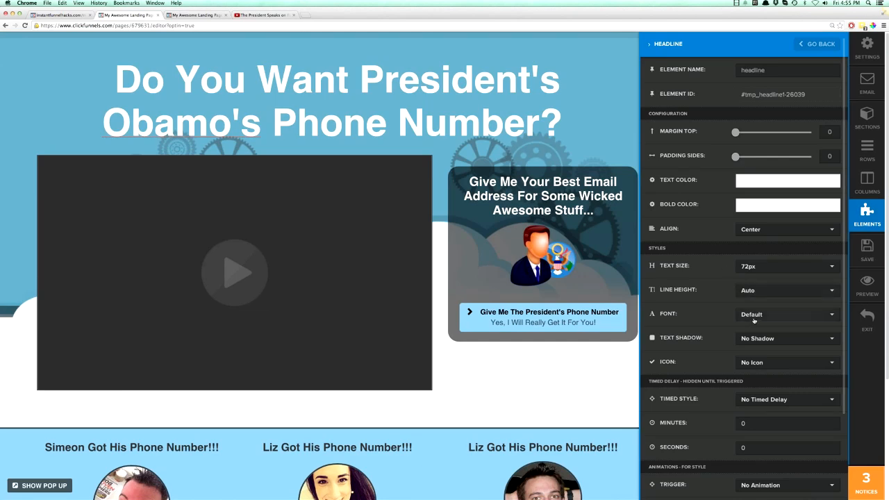
pyautogui.scroll(-4, 754, 326)
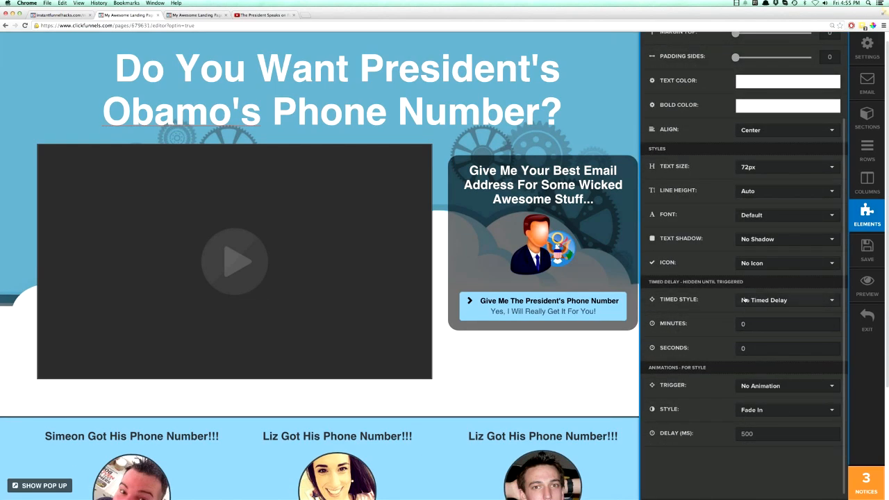
pyautogui.click(753, 239)
pyautogui.click(754, 272)
pyautogui.click(581, 111)
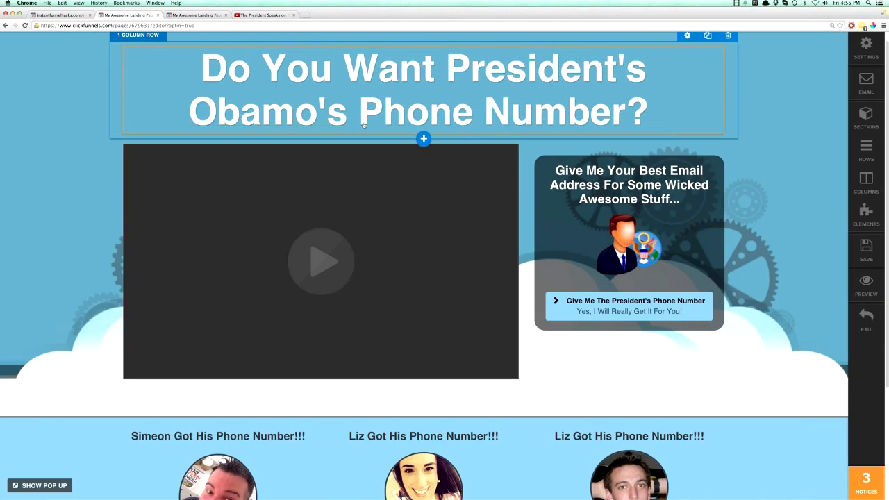
# Correct the spelling in the main headline to "Obama's", save the page and check the live page
pyautogui.click(312, 115)
pyautogui.press('BackSpace')
pyautogui.write('a')
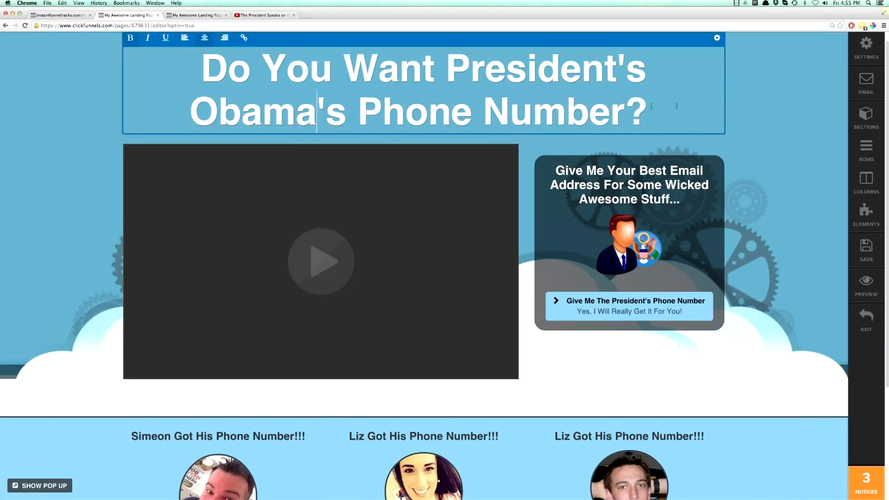
pyautogui.click(756, 136)
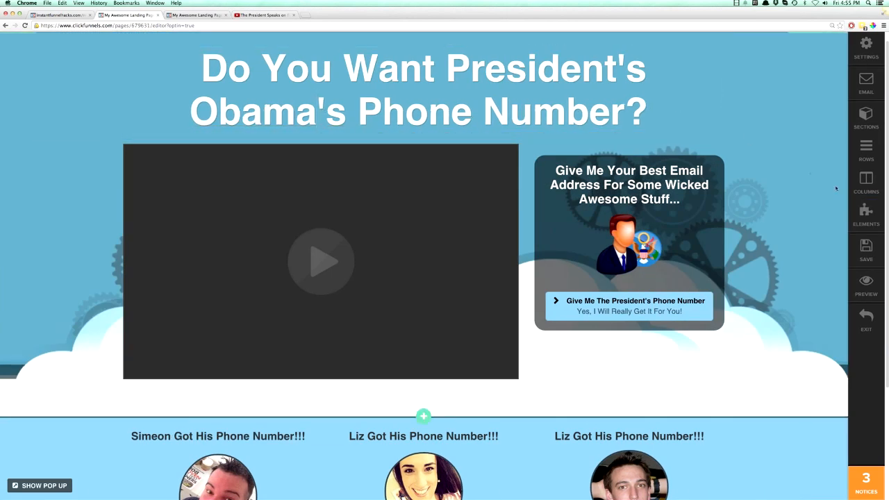
pyautogui.click(868, 251)
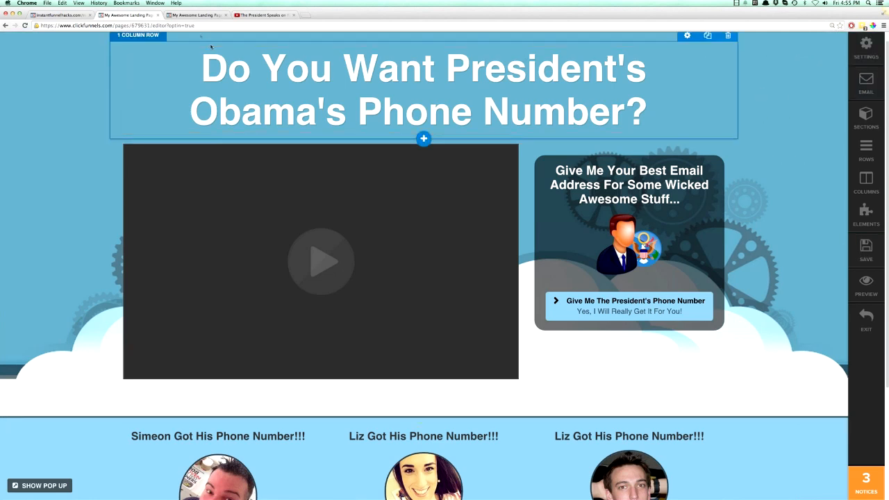
pyautogui.click(189, 16)
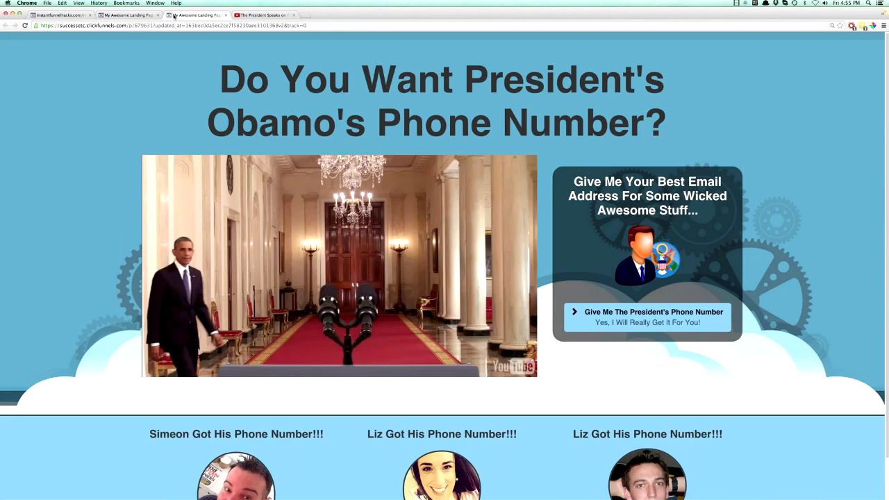
pyautogui.click(127, 16)
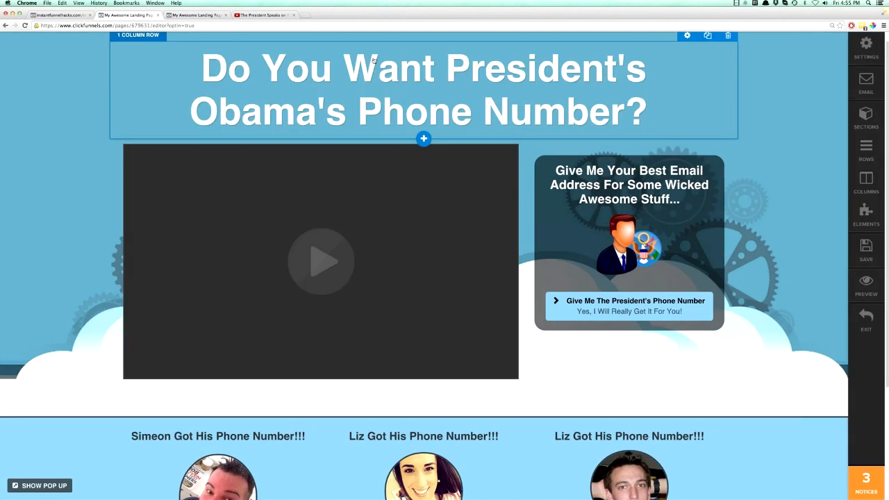
# Set the page title to "Obama's Phone Number" and the page description to "Yes, You're getting his number for FREE"
pyautogui.click(865, 46)
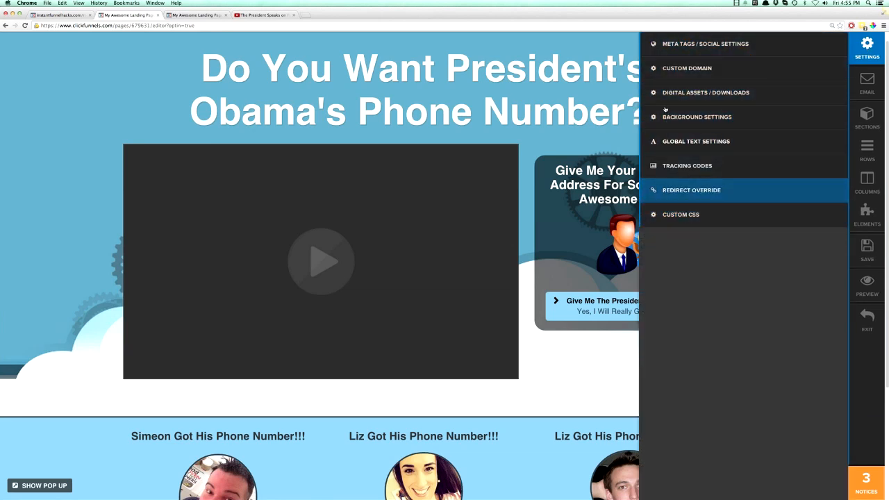
pyautogui.click(710, 44)
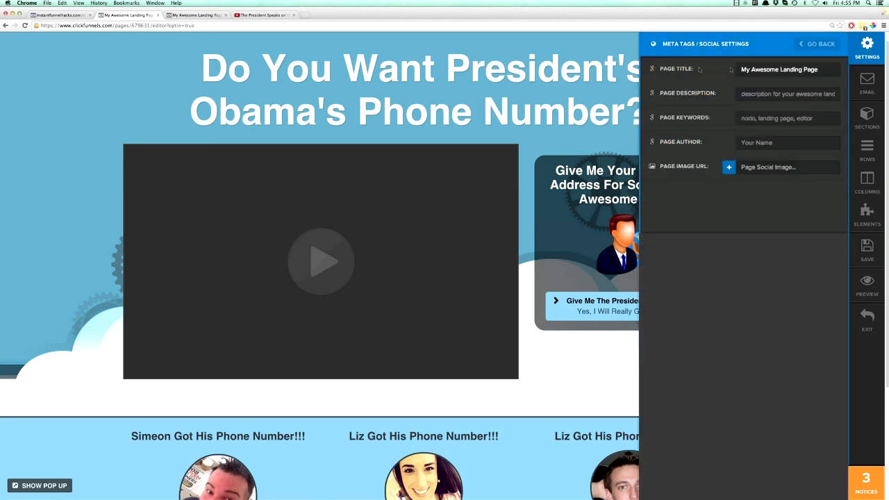
pyautogui.tripleClick(762, 70)
pyautogui.write('O')
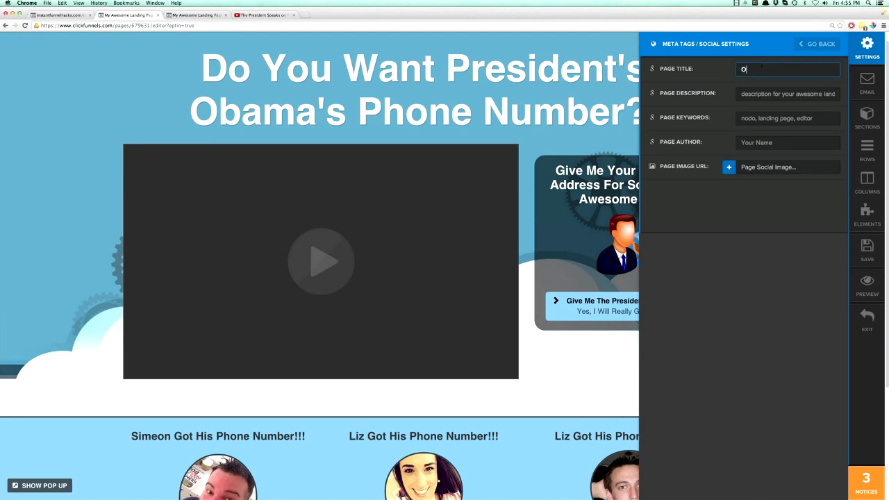
pyautogui.write("bama's Phone Number")
pyautogui.press('Tab')
pyautogui.write("Yes, You're getting his")
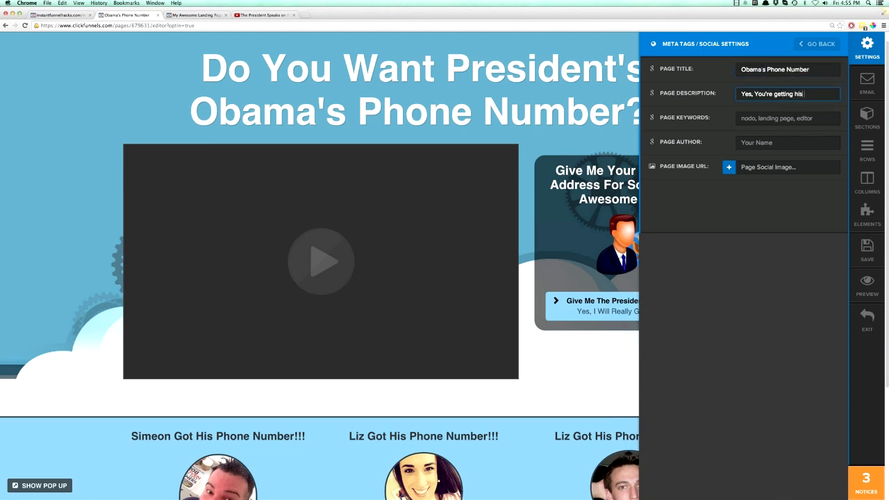
pyautogui.write(' number for FREE')
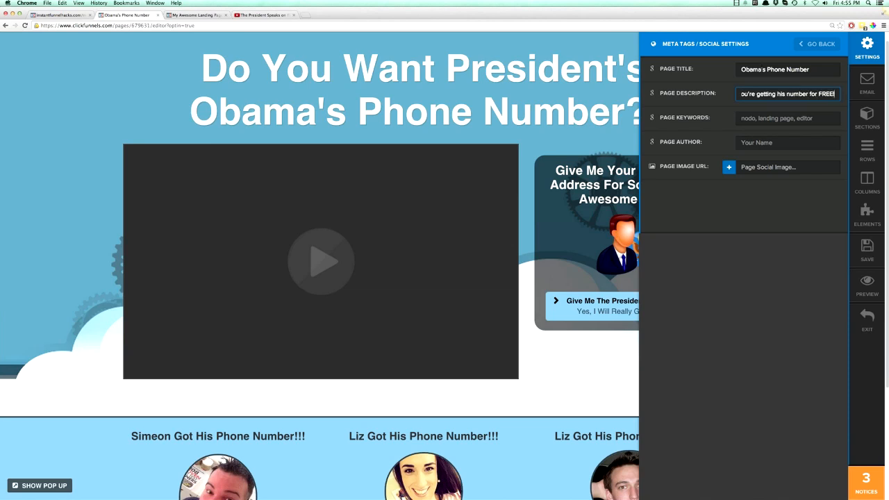
# Set the page keywords to "obama phone number" and enter the author's name as page author
pyautogui.press('Tab')
pyautogui.write('o')
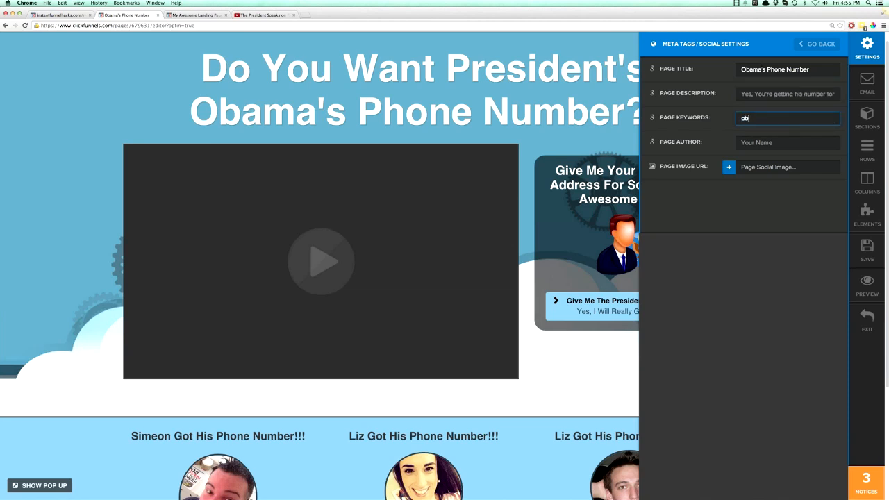
pyautogui.write('bama phone numbe')
pyautogui.press('Tab')
pyautogui.write('Russell Brunson')
pyautogui.click(803, 118)
pyautogui.write('r')
pyautogui.click(695, 182)
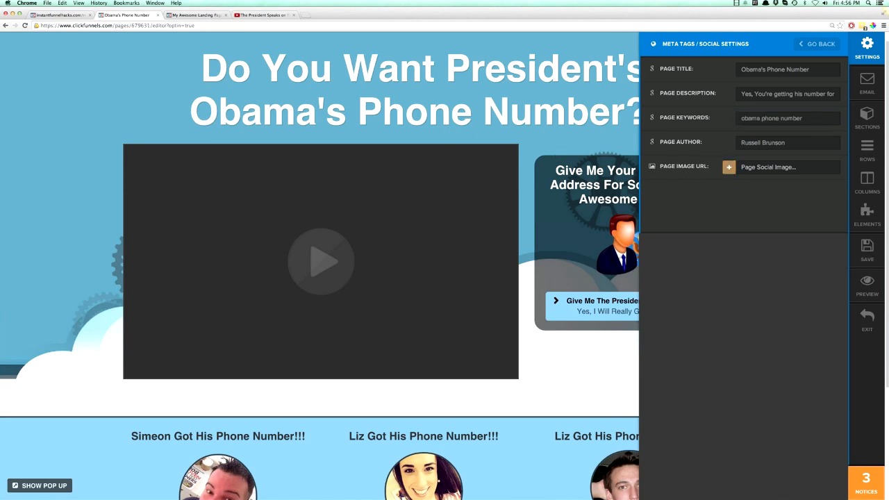
# Choose an uploaded image as the page's social image
pyautogui.click(728, 168)
pyautogui.click(241, 168)
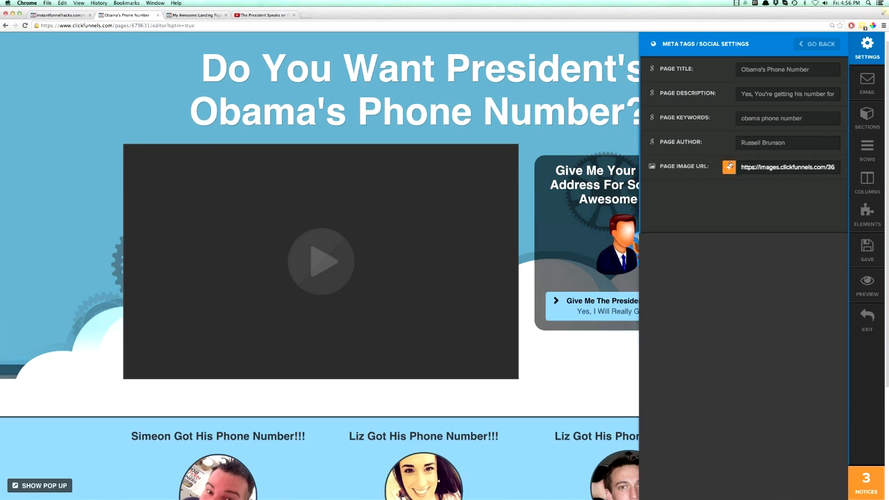
pyautogui.click(819, 46)
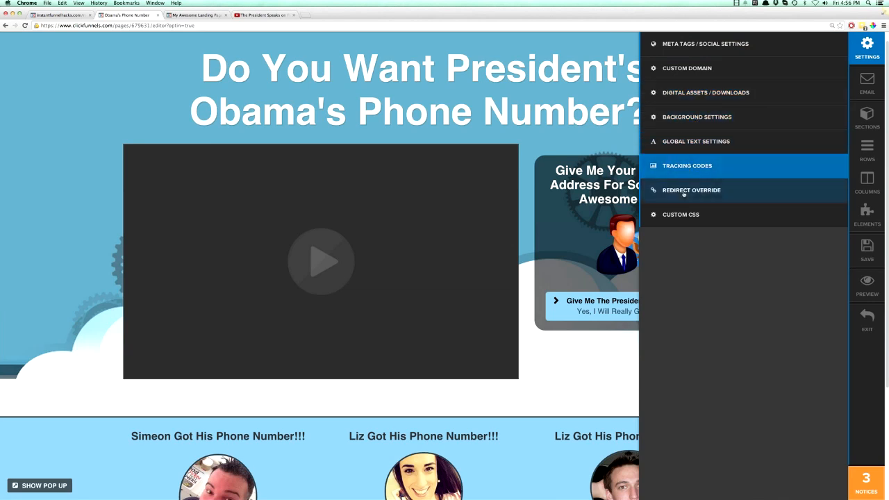
pyautogui.click(686, 167)
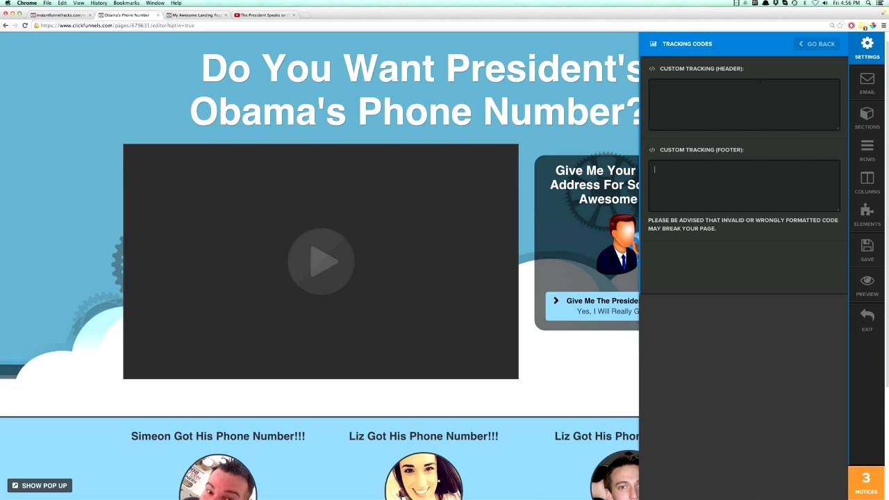
pyautogui.click(817, 44)
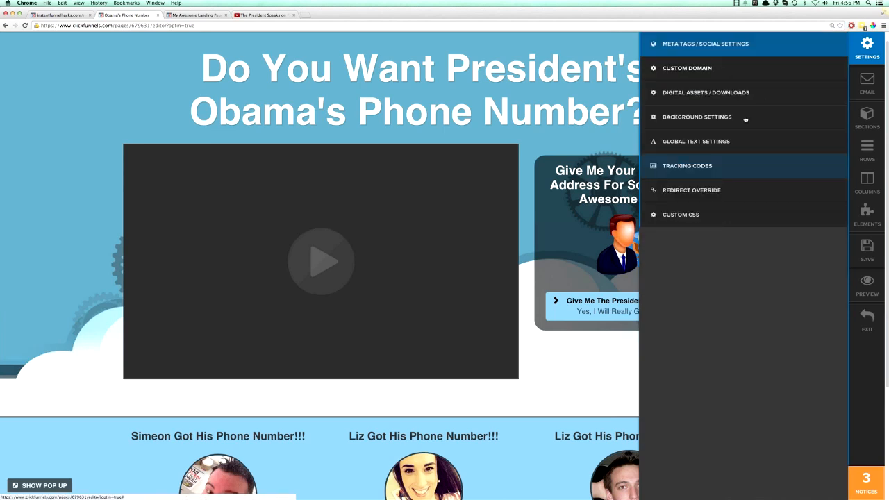
pyautogui.click(684, 216)
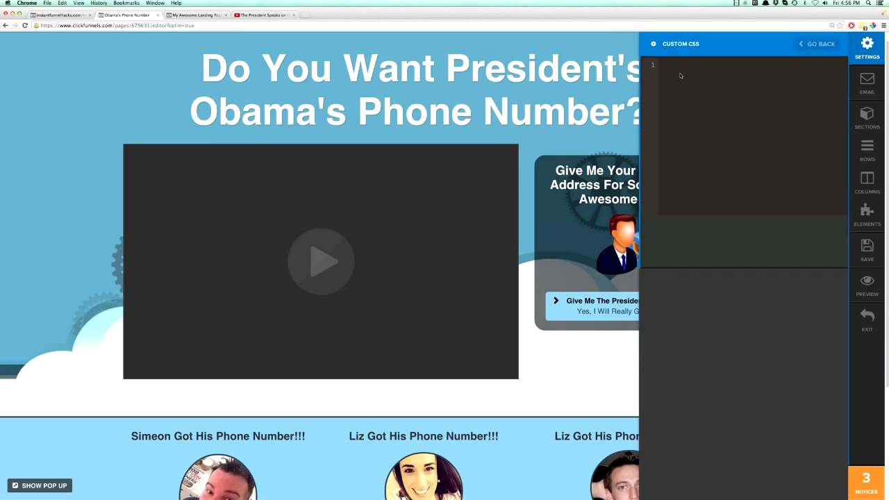
pyautogui.click(813, 45)
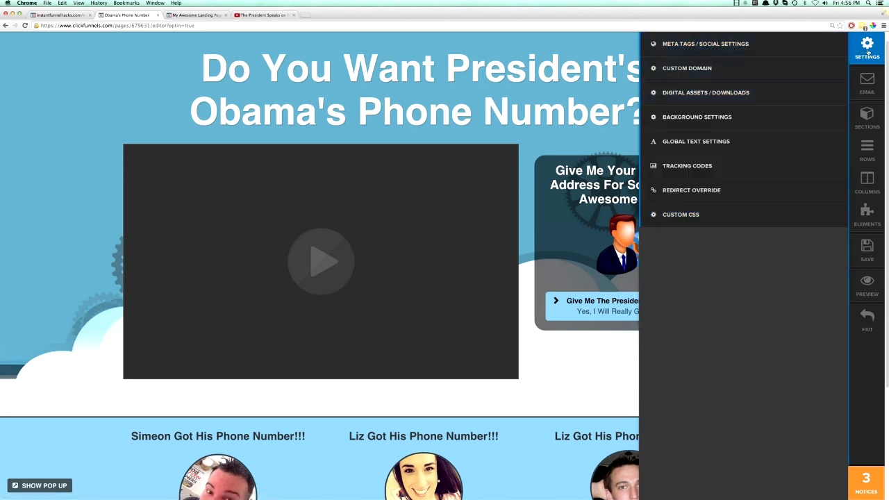
# Connect the page to the Demo Aweber (Aweber) integration with the Integrate Existing Form action and the Venus Factor Form list
pyautogui.click(866, 89)
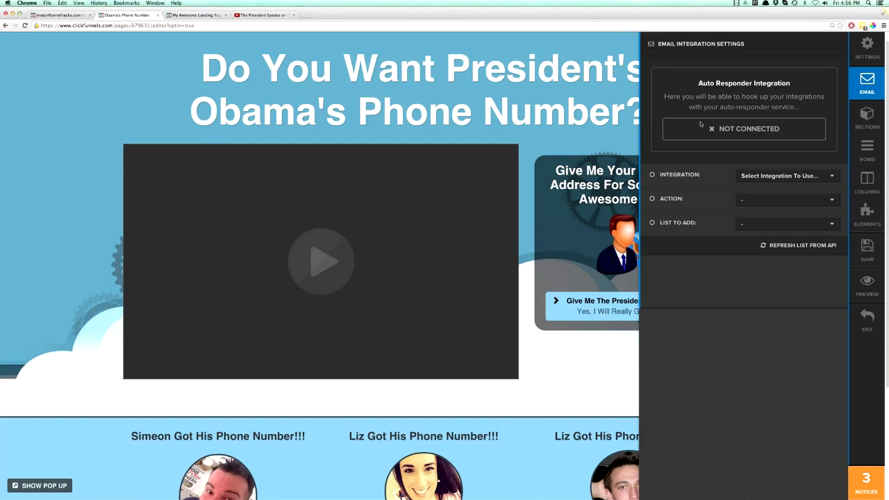
pyautogui.click(770, 179)
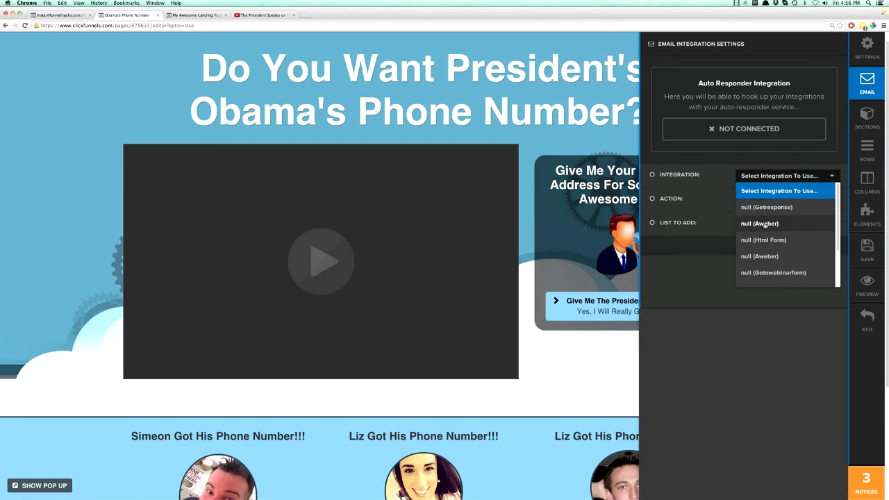
pyautogui.scroll(-3, 767, 225)
pyautogui.scroll(-1, 769, 238)
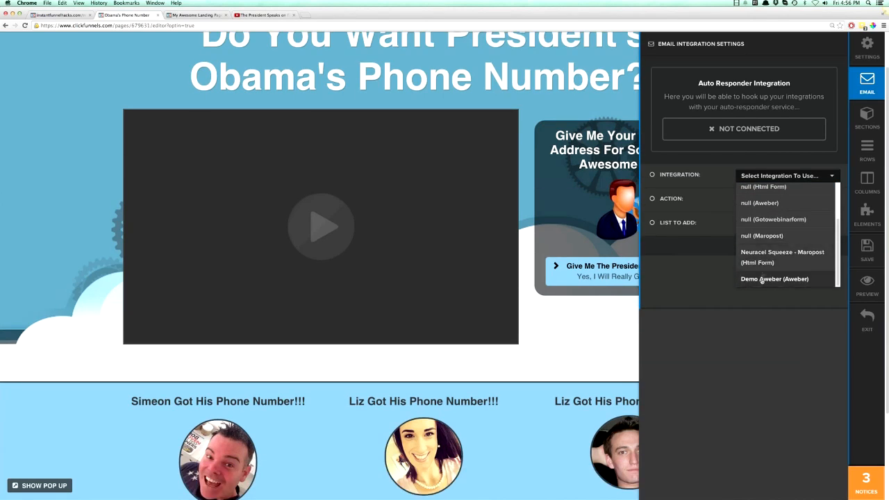
pyautogui.click(765, 279)
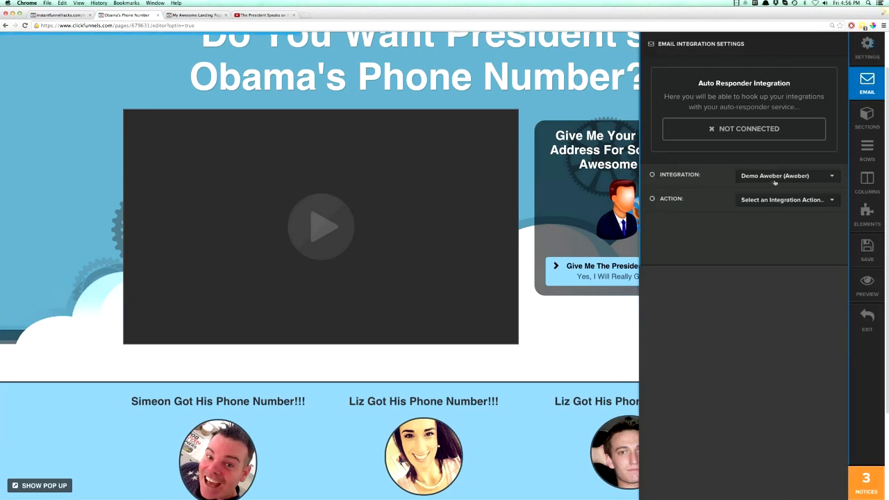
pyautogui.click(784, 199)
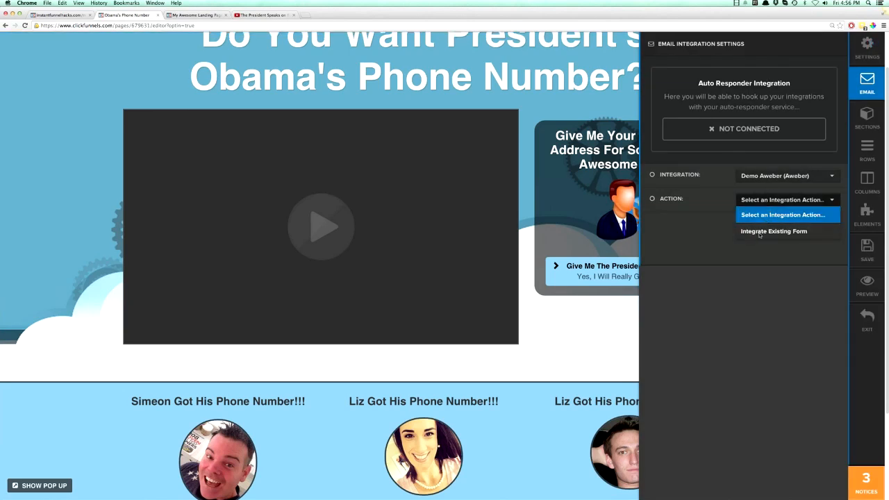
pyautogui.click(759, 233)
pyautogui.click(773, 225)
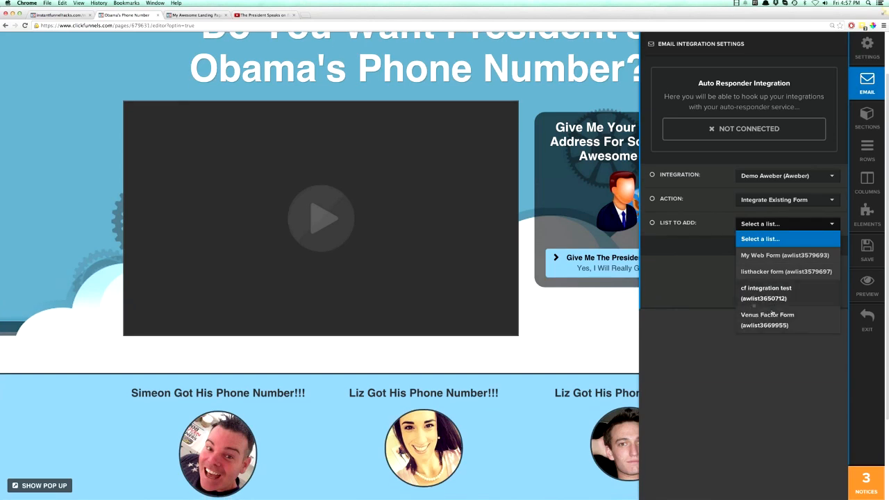
pyautogui.click(763, 318)
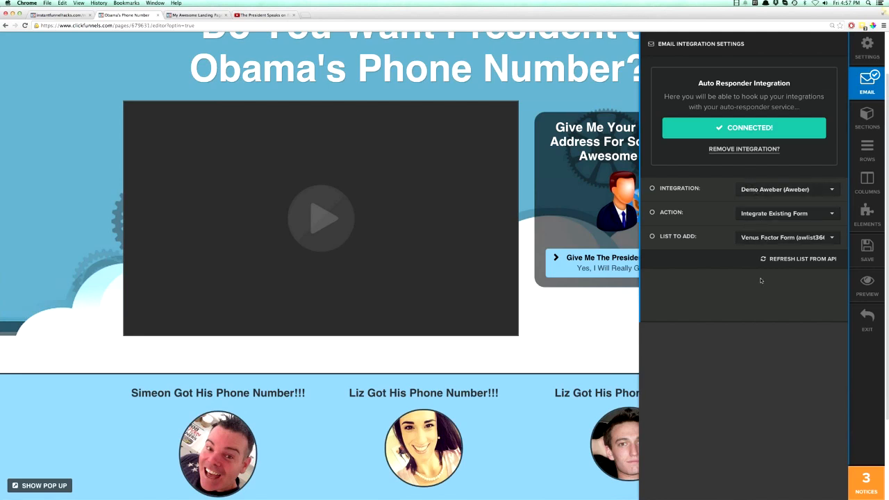
pyautogui.click(611, 320)
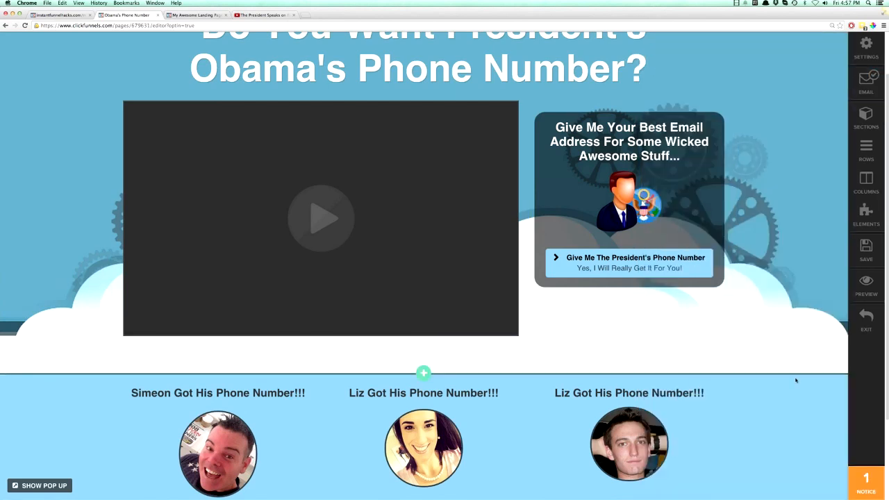
# Check the page reminders and set the action of the pop-up's "Send Me The Phone Number!" button to #submit-form
pyautogui.click(867, 487)
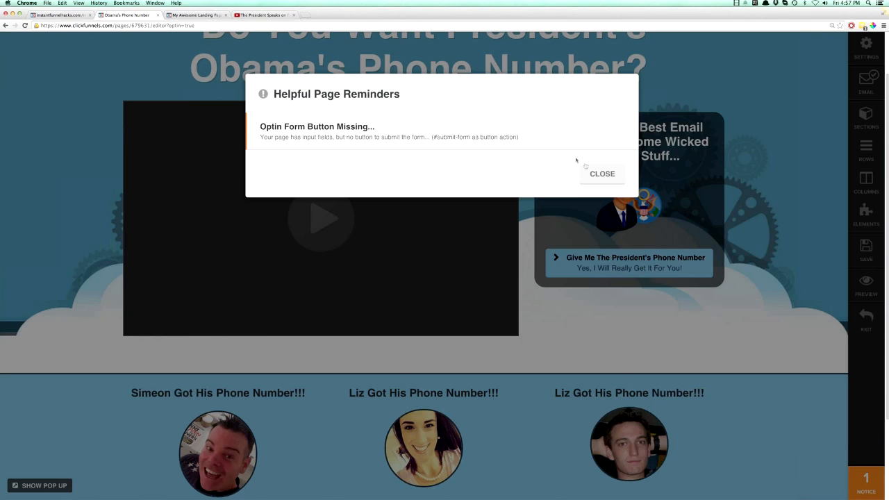
pyautogui.click(595, 175)
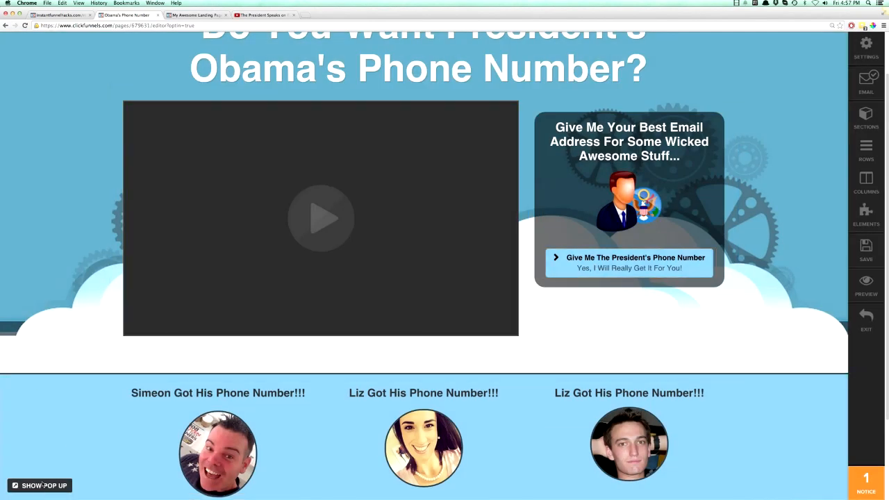
pyautogui.click(38, 488)
pyautogui.click(480, 144)
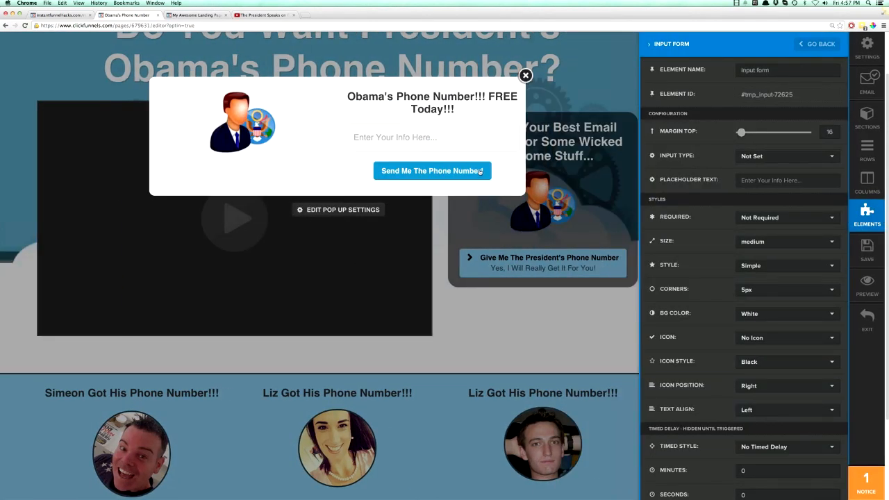
pyautogui.click(482, 172)
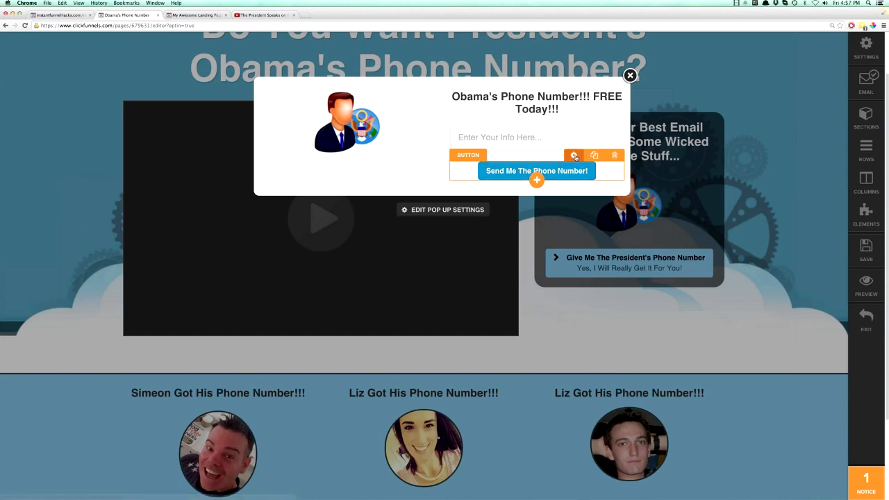
pyautogui.click(573, 156)
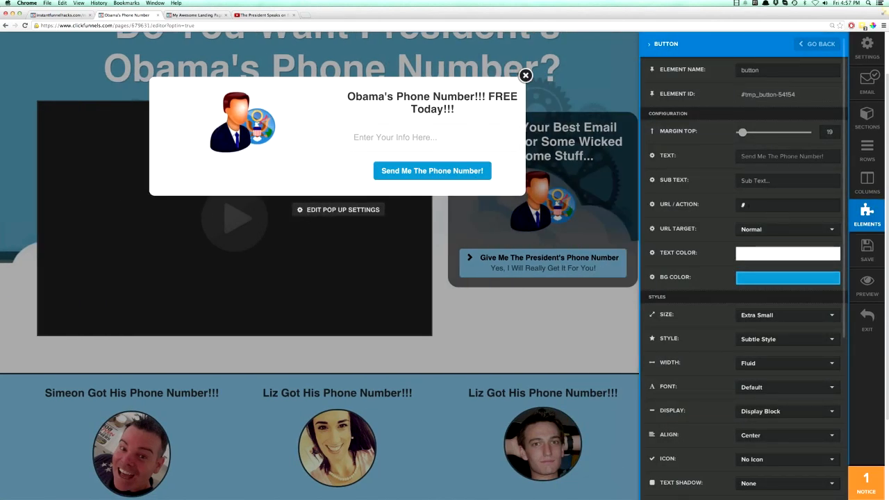
pyautogui.click(746, 205)
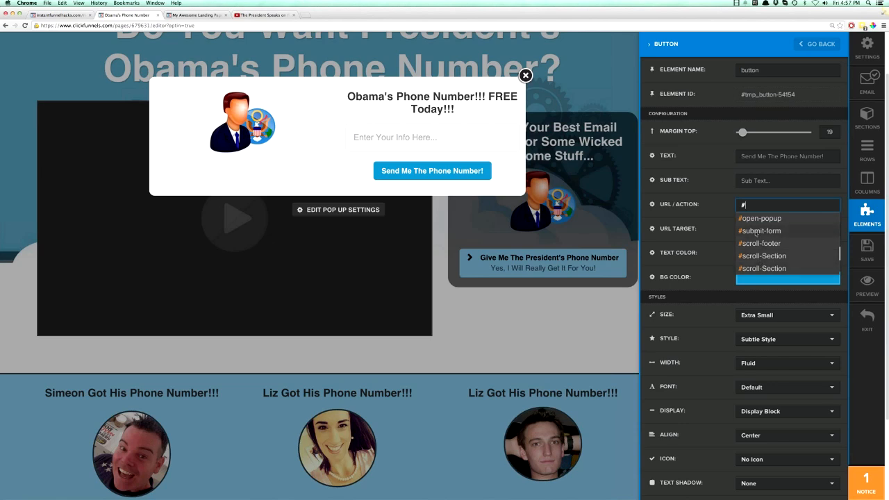
pyautogui.click(756, 231)
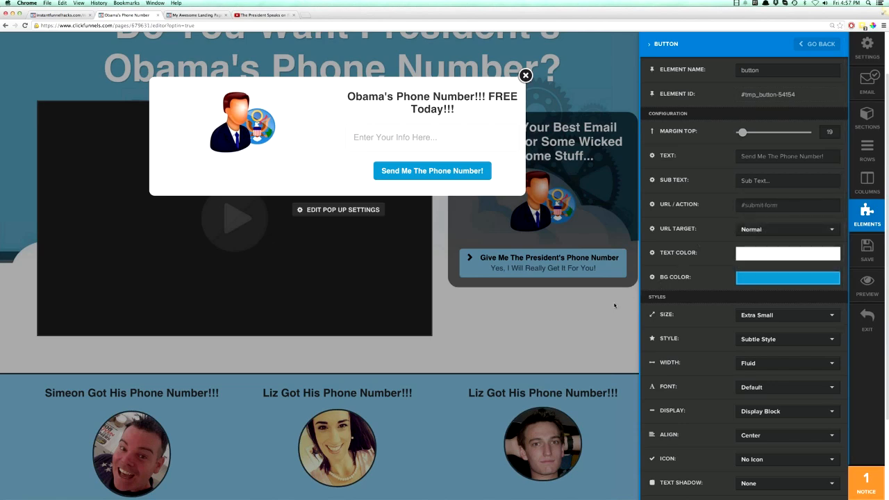
pyautogui.click(614, 304)
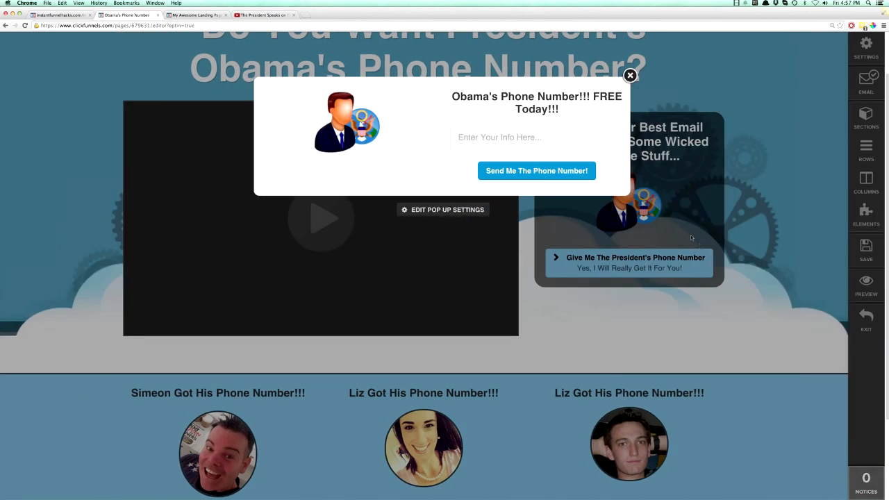
pyautogui.click(630, 76)
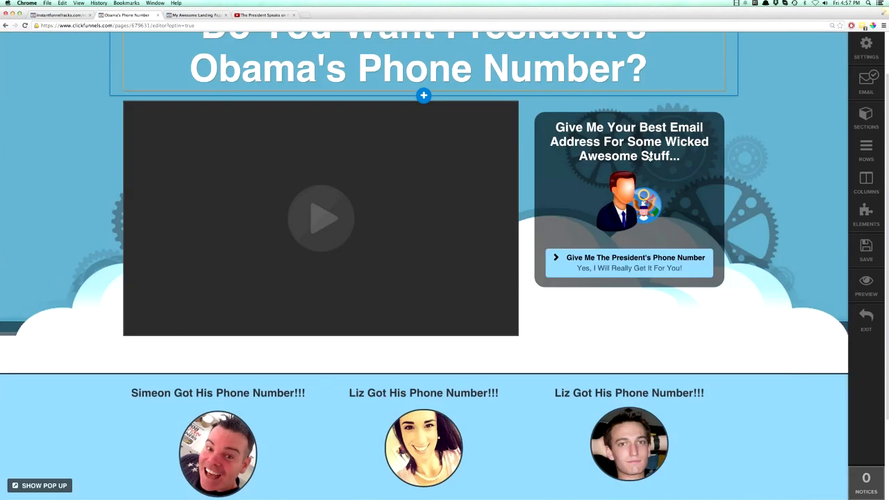
# Save the landing page and review its content from the headline to the Terms Of Service footer
pyautogui.click(866, 249)
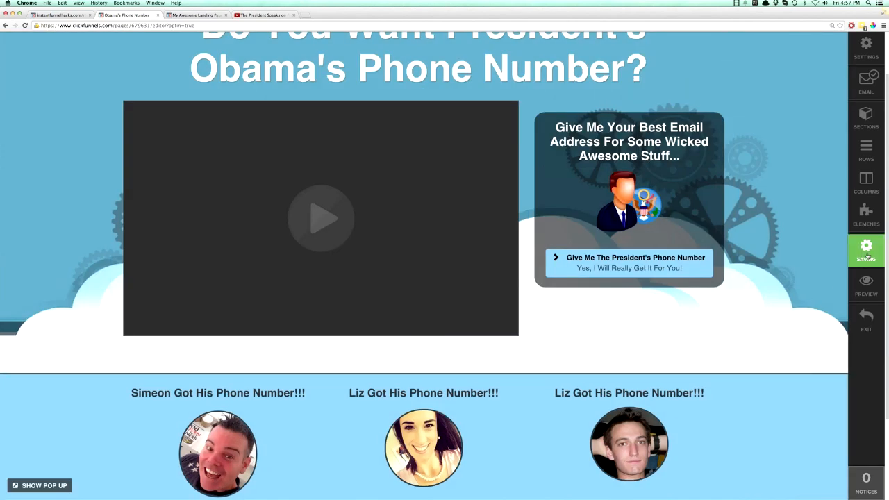
pyautogui.scroll(-3, 722, 339)
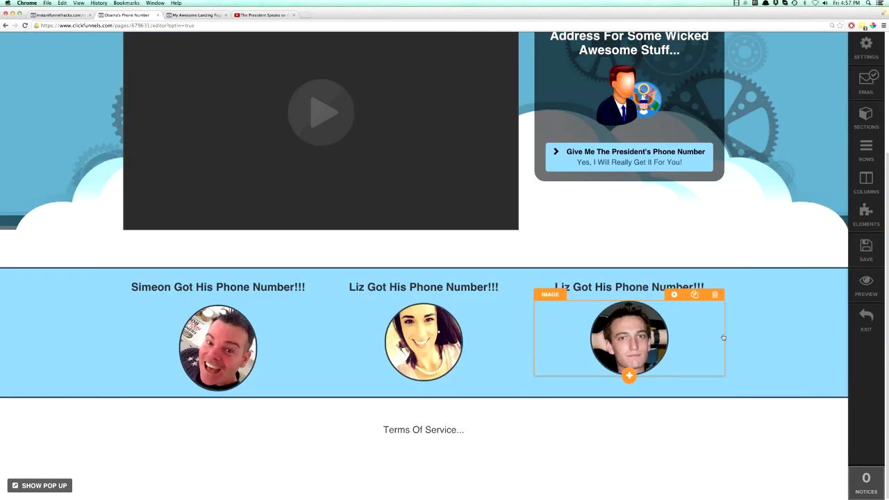
pyautogui.scroll(5, 723, 339)
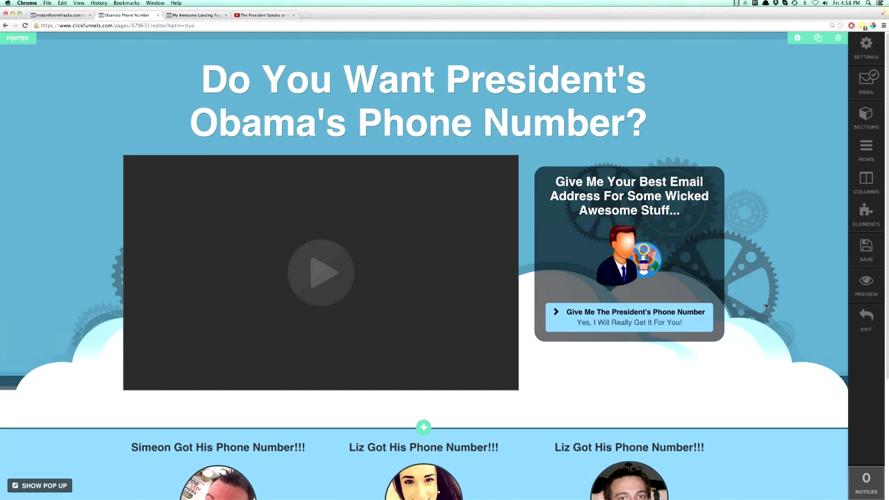
pyautogui.scroll(-5, 42, 184)
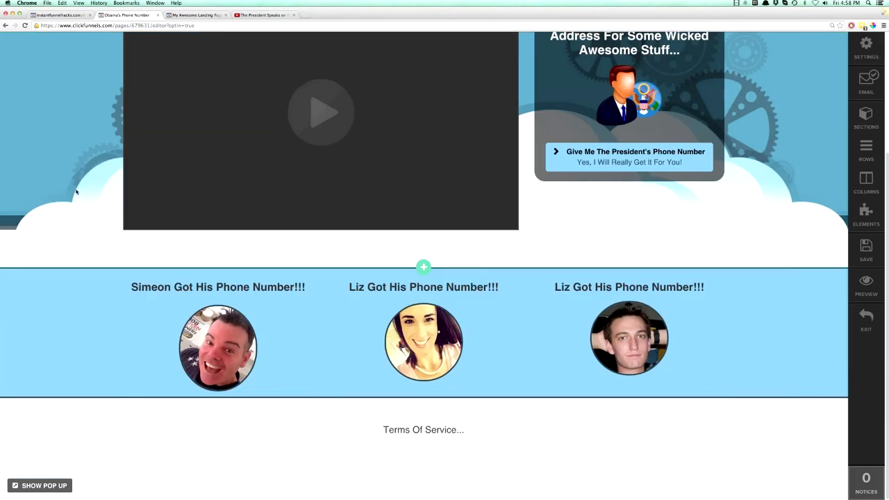
pyautogui.scroll(5, 63, 193)
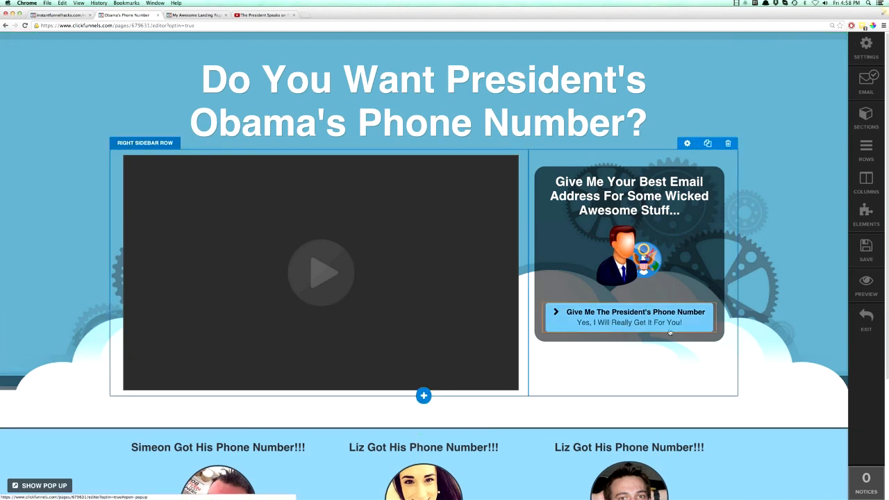
# Save the landing page again and exit the editor to the funnel overview
pyautogui.click(863, 318)
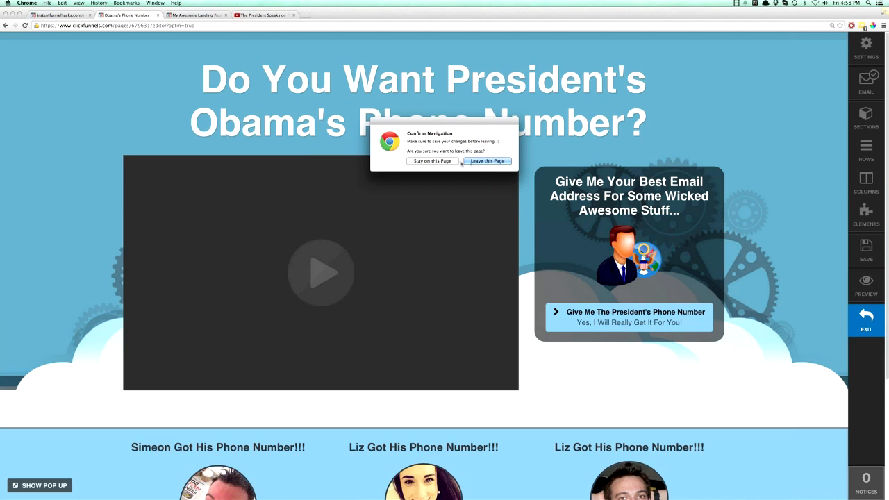
pyautogui.click(486, 161)
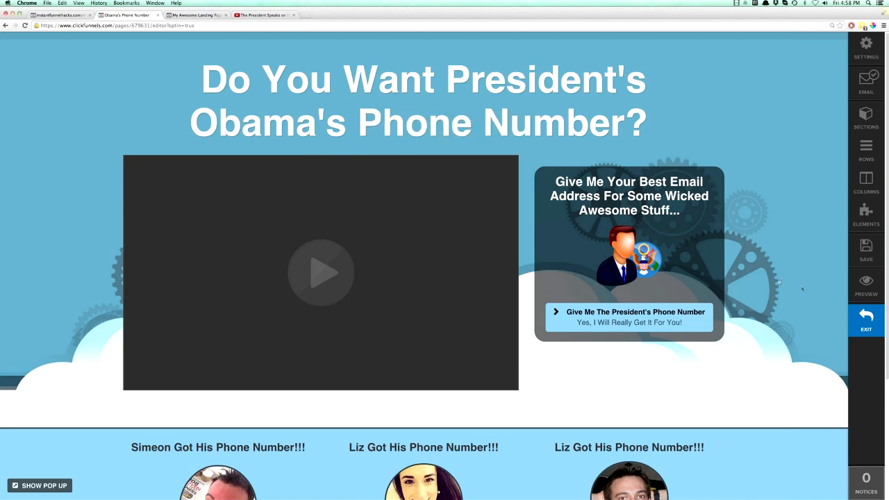
pyautogui.click(863, 253)
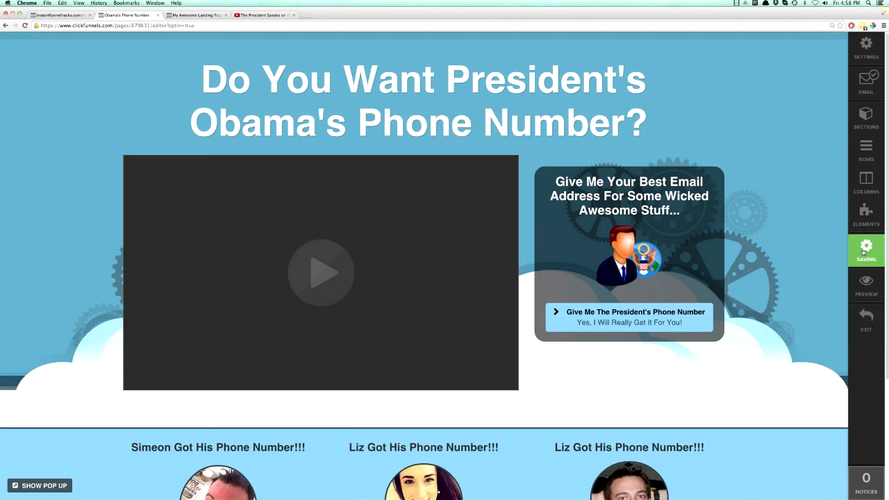
pyautogui.click(865, 319)
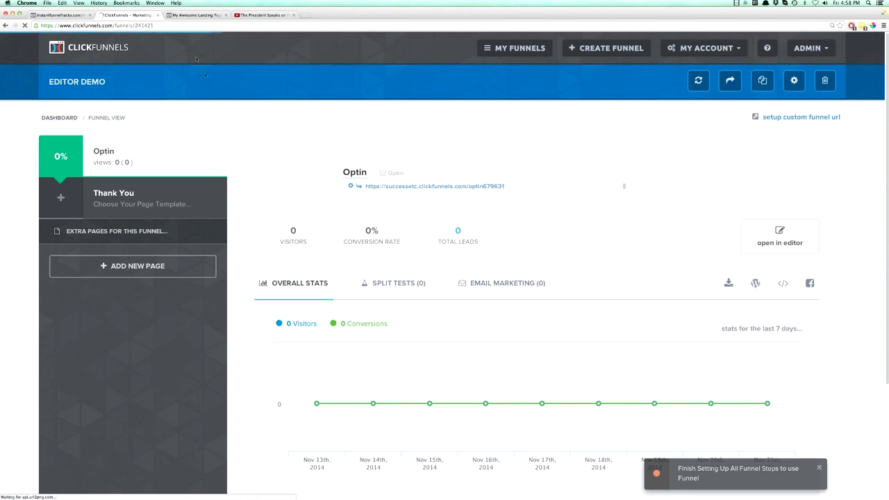
# Switch to the open live preview of the landing page and reload it to check the saved version
pyautogui.click(188, 16)
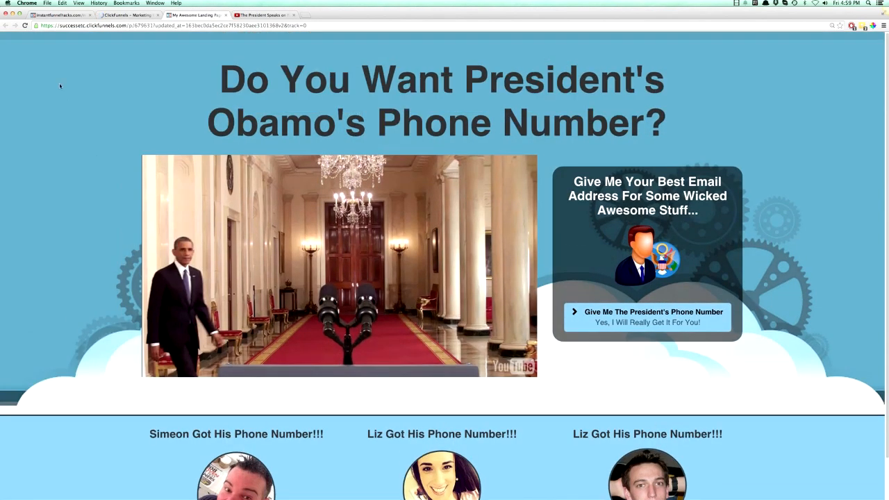
pyautogui.click(24, 26)
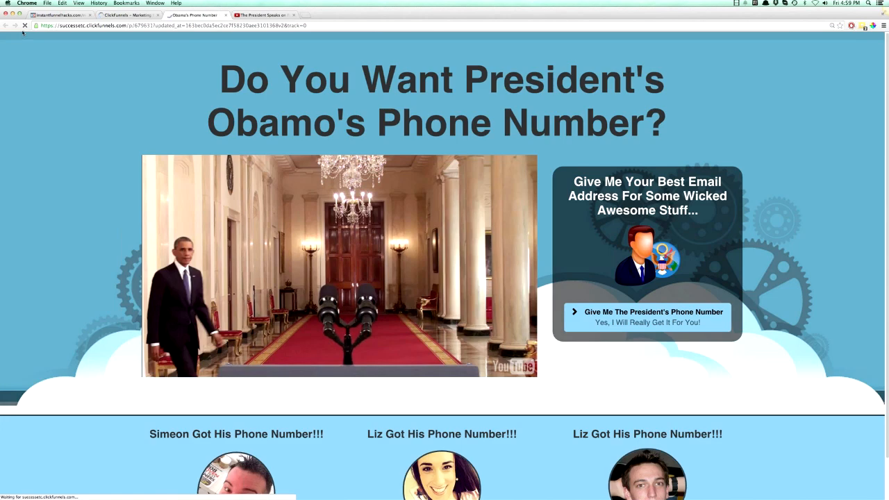